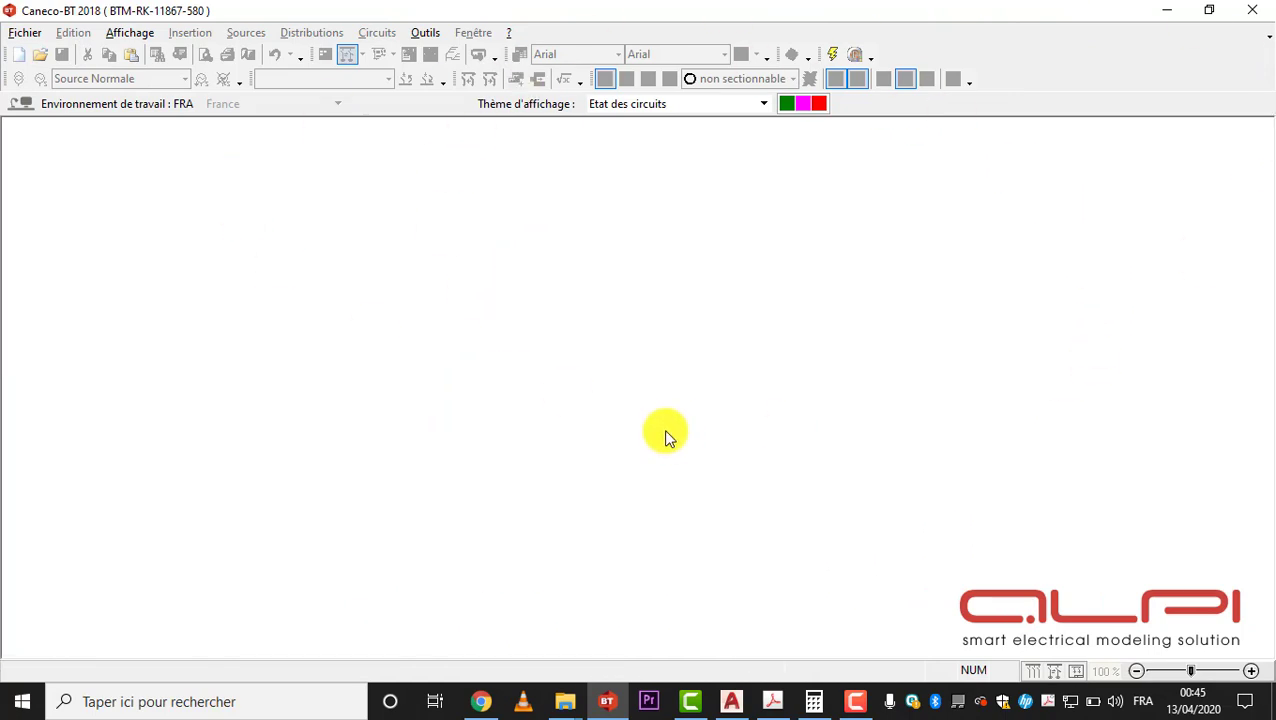
- Create a new project with the proposed manufacturer catalogue files, opening the settings of its power source
{"action": "left_click", "coordinate": [19, 54]}
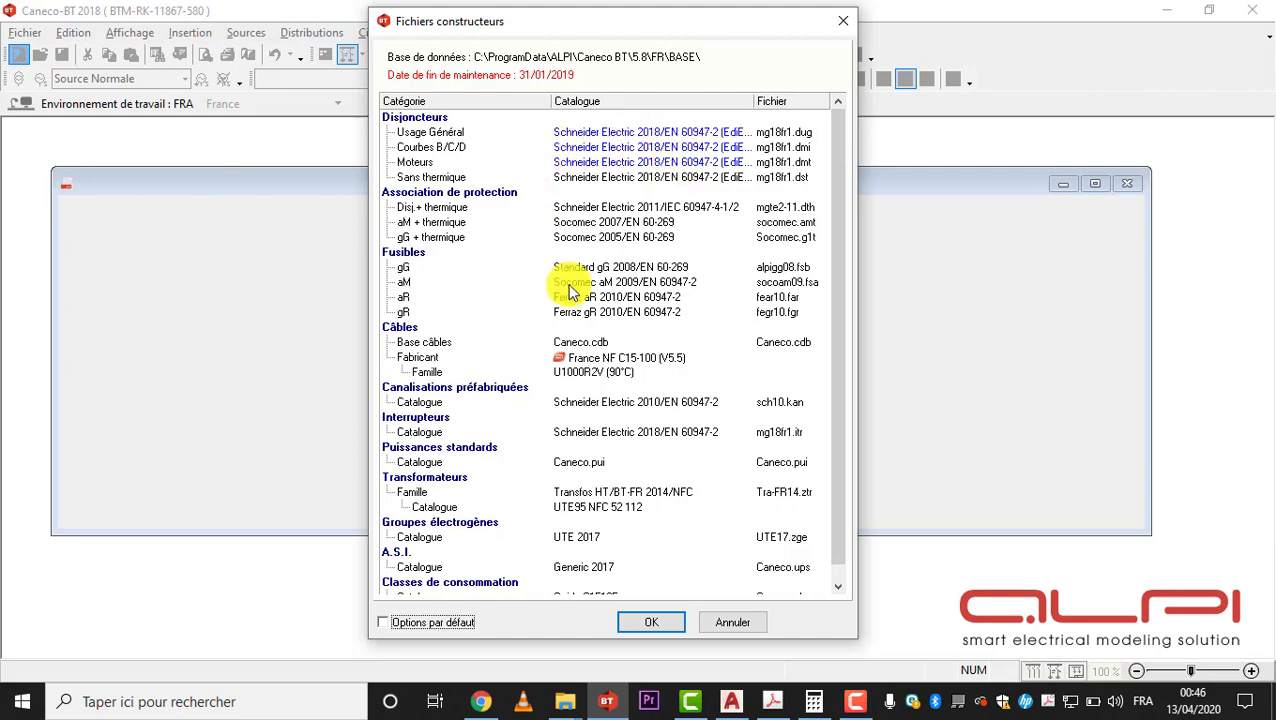
{"action": "left_click", "coordinate": [643, 622]}
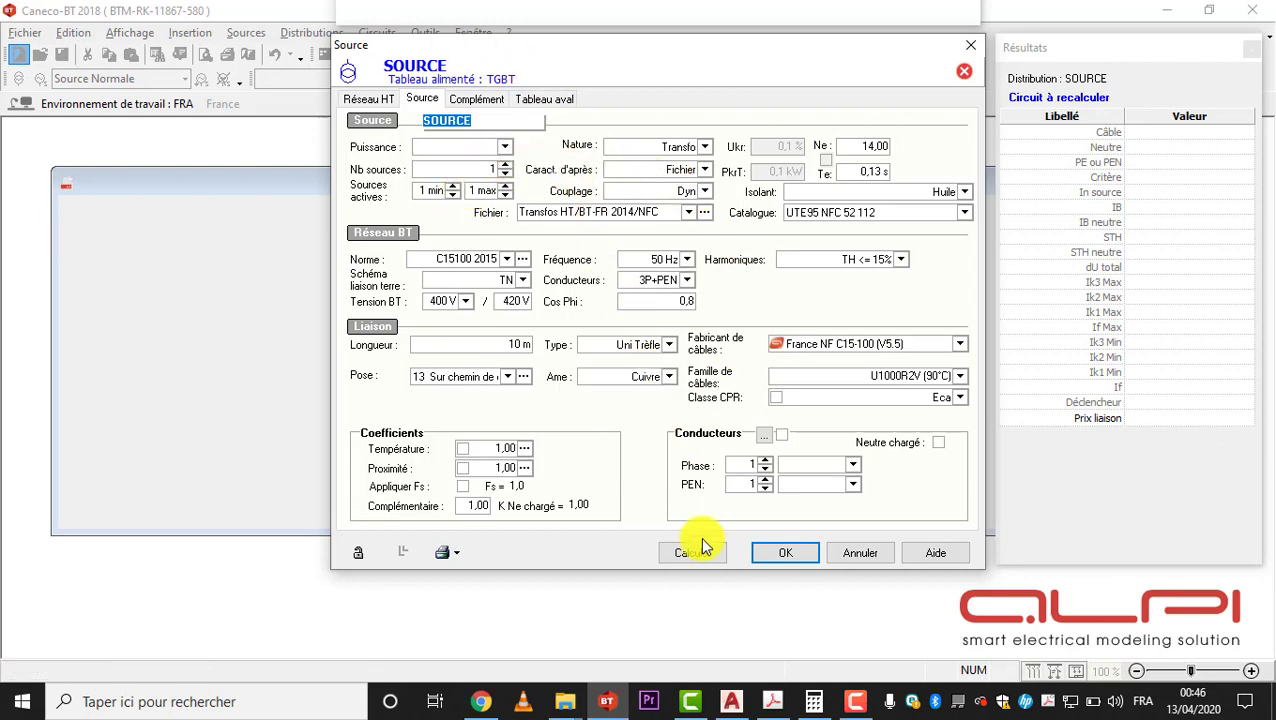
- Switch to AutoCAD and read the project description in the title block of the hotel's electrical synoptic drawing
{"action": "left_click", "coordinate": [731, 703]}
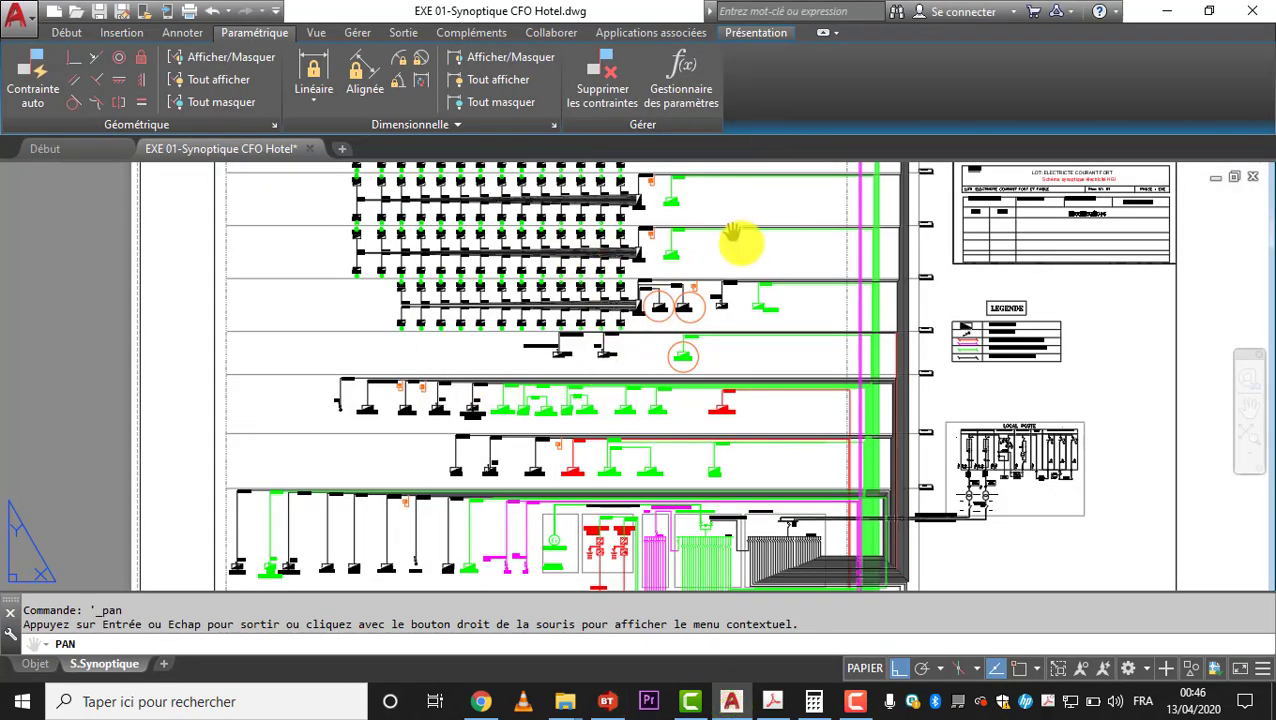
{"action": "scroll", "coordinate": [730, 275], "scroll_direction": "down", "scroll_amount": 2}
{"action": "left_click_drag", "start_coordinate": [906, 270], "coordinate": [850, 465]}
{"action": "scroll", "coordinate": [850, 465], "scroll_direction": "up", "scroll_amount": 8}
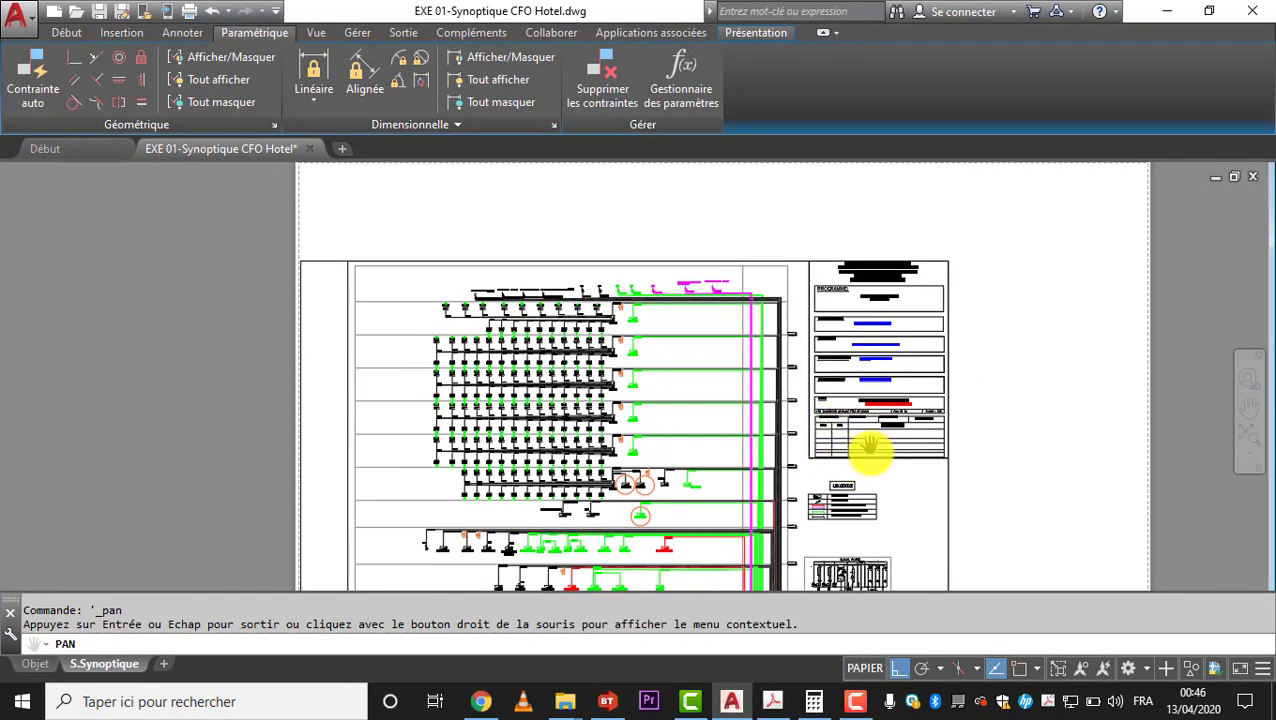
{"action": "scroll", "coordinate": [822, 370], "scroll_direction": "up", "scroll_amount": 4}
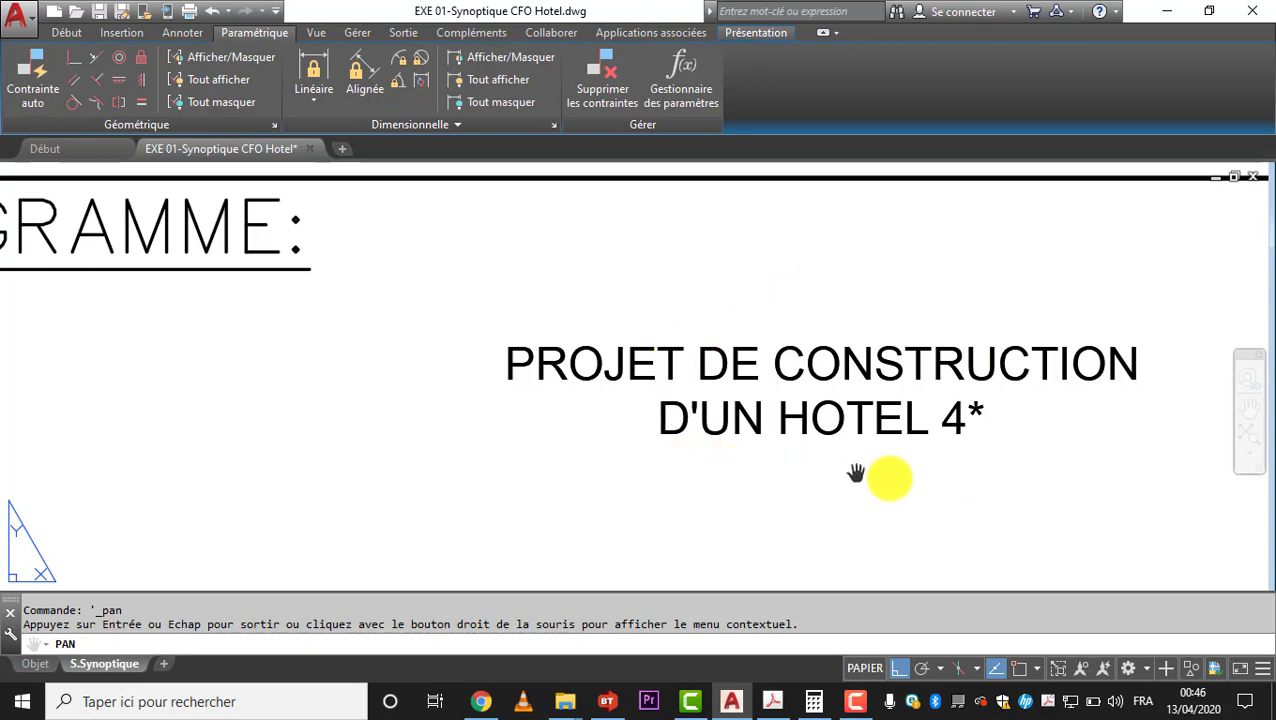
{"action": "scroll", "coordinate": [812, 322], "scroll_direction": "down", "scroll_amount": 8}
{"action": "scroll", "coordinate": [683, 484], "scroll_direction": "down", "scroll_amount": 2}
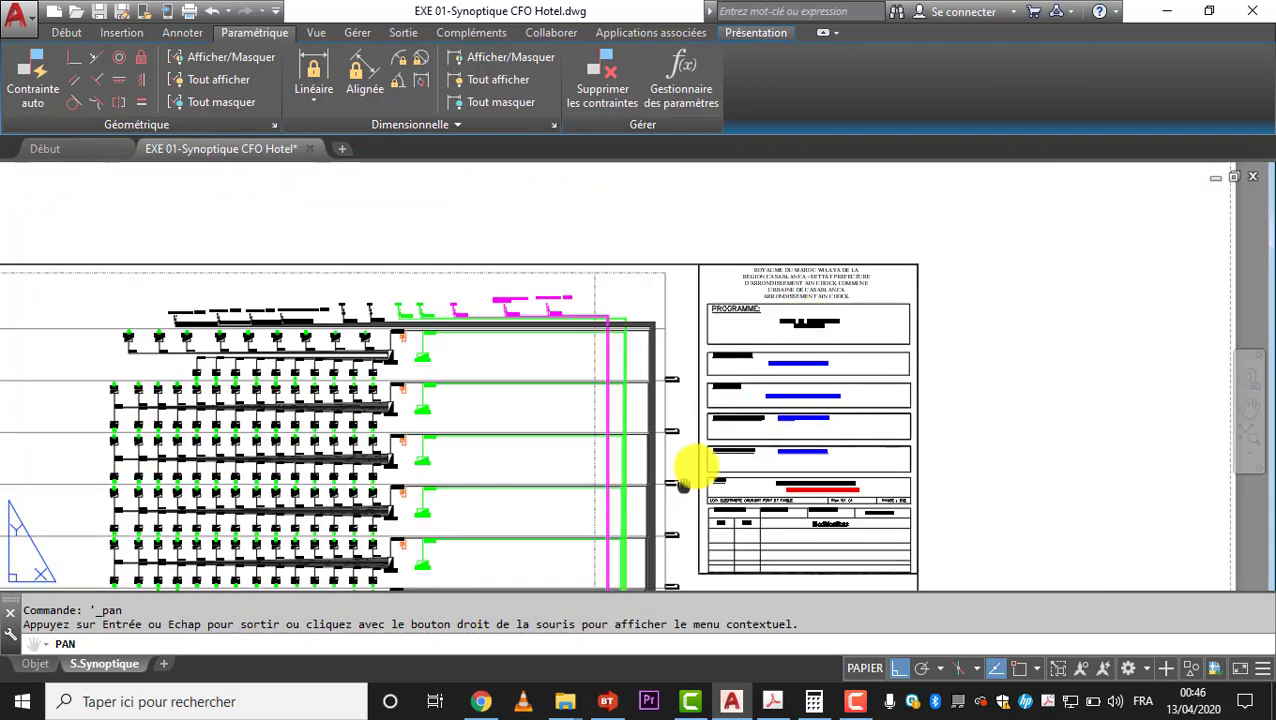
- Examine the legend of the synoptic and follow the floor labels up along the main risers
{"action": "left_click_drag", "start_coordinate": [683, 484], "coordinate": [712, 185]}
{"action": "scroll", "coordinate": [720, 490], "scroll_direction": "up", "scroll_amount": 5}
{"action": "scroll", "coordinate": [720, 490], "scroll_direction": "up", "scroll_amount": 3}
{"action": "scroll", "coordinate": [655, 345], "scroll_direction": "down", "scroll_amount": 4}
{"action": "left_click_drag", "start_coordinate": [649, 336], "coordinate": [681, 561]}
{"action": "left_click_drag", "start_coordinate": [654, 261], "coordinate": [660, 543]}
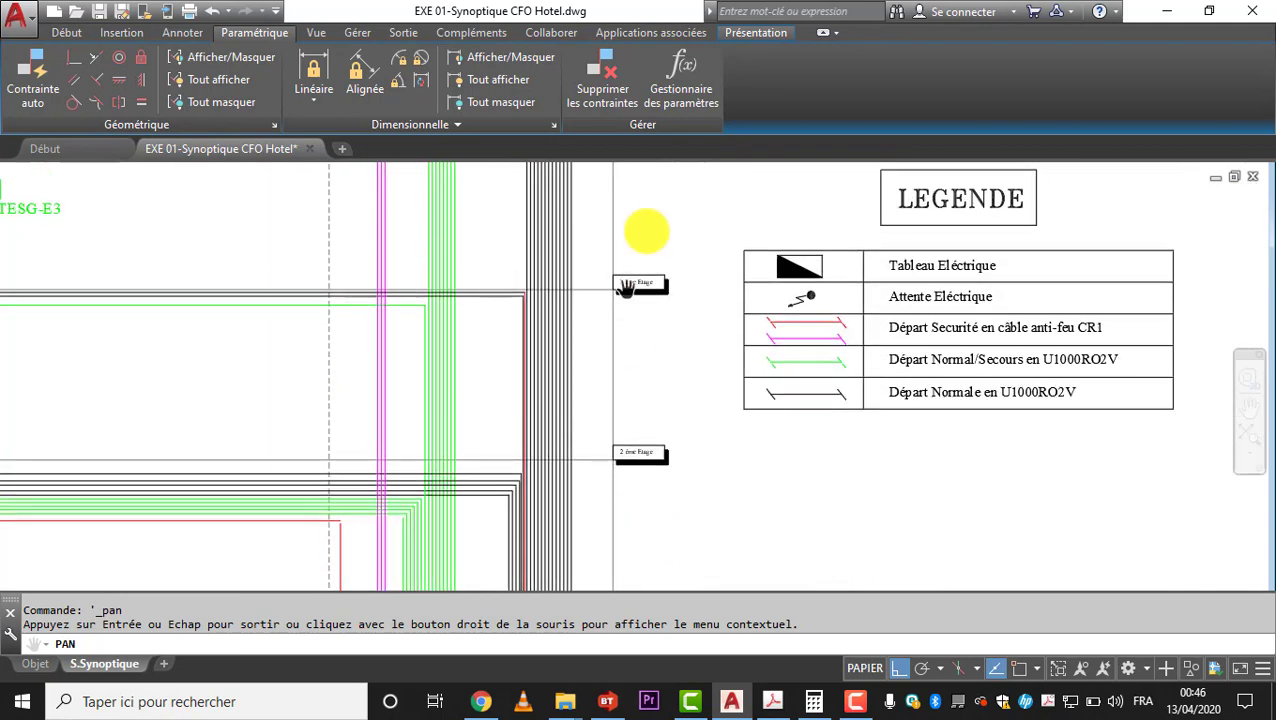
{"action": "left_click_drag", "start_coordinate": [646, 165], "coordinate": [681, 575]}
{"action": "left_click_drag", "start_coordinate": [688, 281], "coordinate": [696, 708]}
{"action": "left_click_drag", "start_coordinate": [676, 311], "coordinate": [672, 540]}
{"action": "scroll", "coordinate": [669, 336], "scroll_direction": "up", "scroll_amount": 3}
{"action": "scroll", "coordinate": [684, 365], "scroll_direction": "down", "scroll_amount": 12}
{"action": "scroll", "coordinate": [700, 555], "scroll_direction": "up", "scroll_amount": 2}
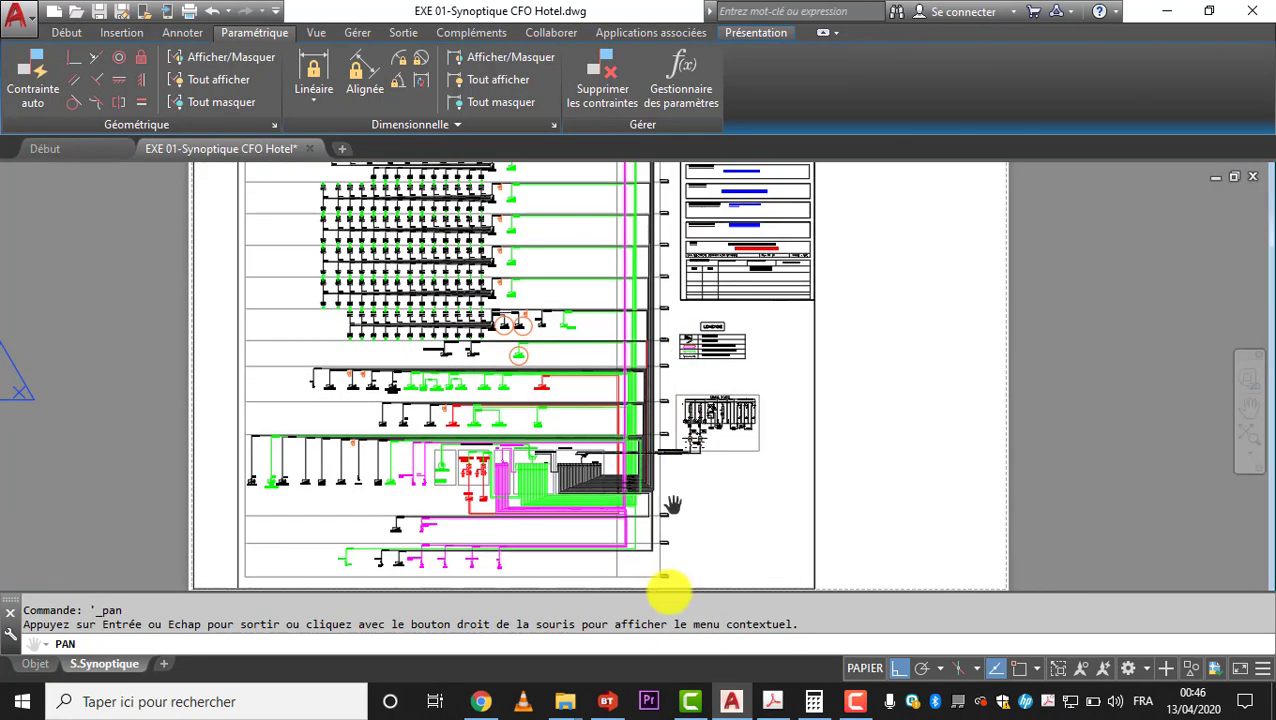
- Examine the basement level labels and the feeders near the foot of the synoptic
{"action": "scroll", "coordinate": [660, 412], "scroll_direction": "up", "scroll_amount": 4}
{"action": "scroll", "coordinate": [683, 293], "scroll_direction": "up", "scroll_amount": 3}
{"action": "scroll", "coordinate": [652, 276], "scroll_direction": "up", "scroll_amount": 4}
{"action": "scroll", "coordinate": [658, 251], "scroll_direction": "down", "scroll_amount": 4}
{"action": "scroll", "coordinate": [670, 340], "scroll_direction": "up", "scroll_amount": 4}
{"action": "scroll", "coordinate": [649, 527], "scroll_direction": "up", "scroll_amount": 4}
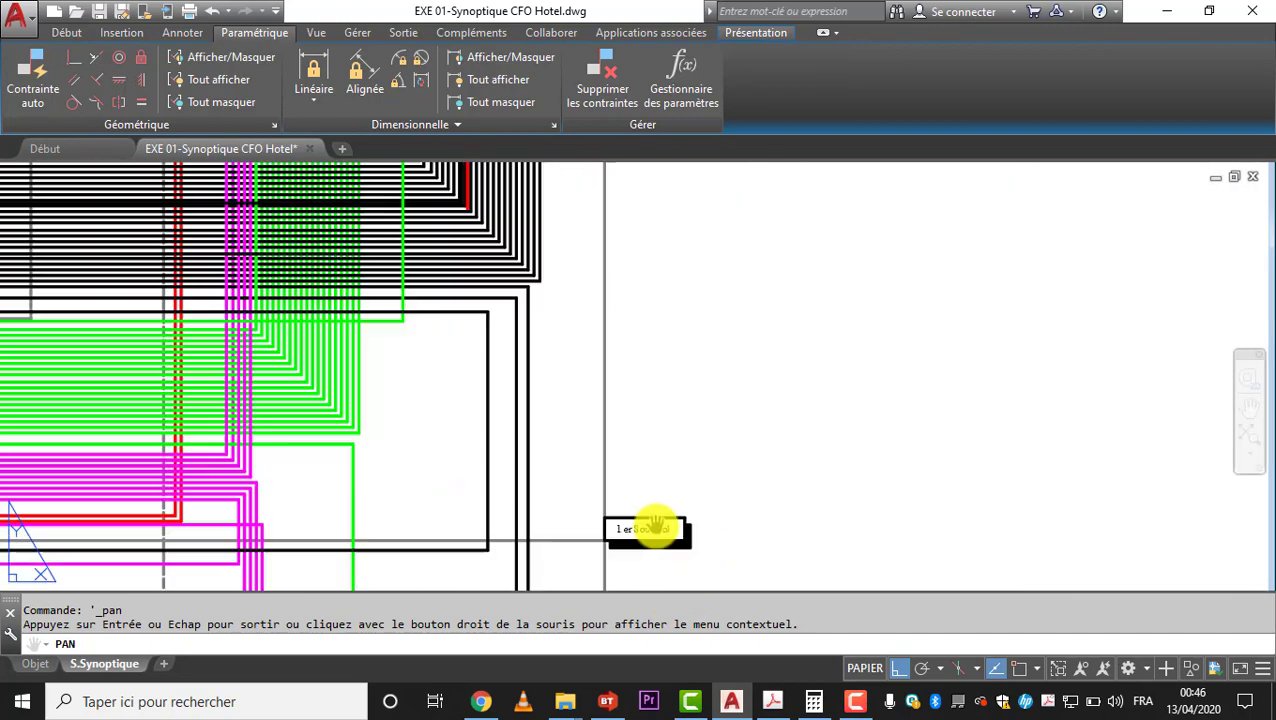
{"action": "scroll", "coordinate": [632, 393], "scroll_direction": "down", "scroll_amount": 6}
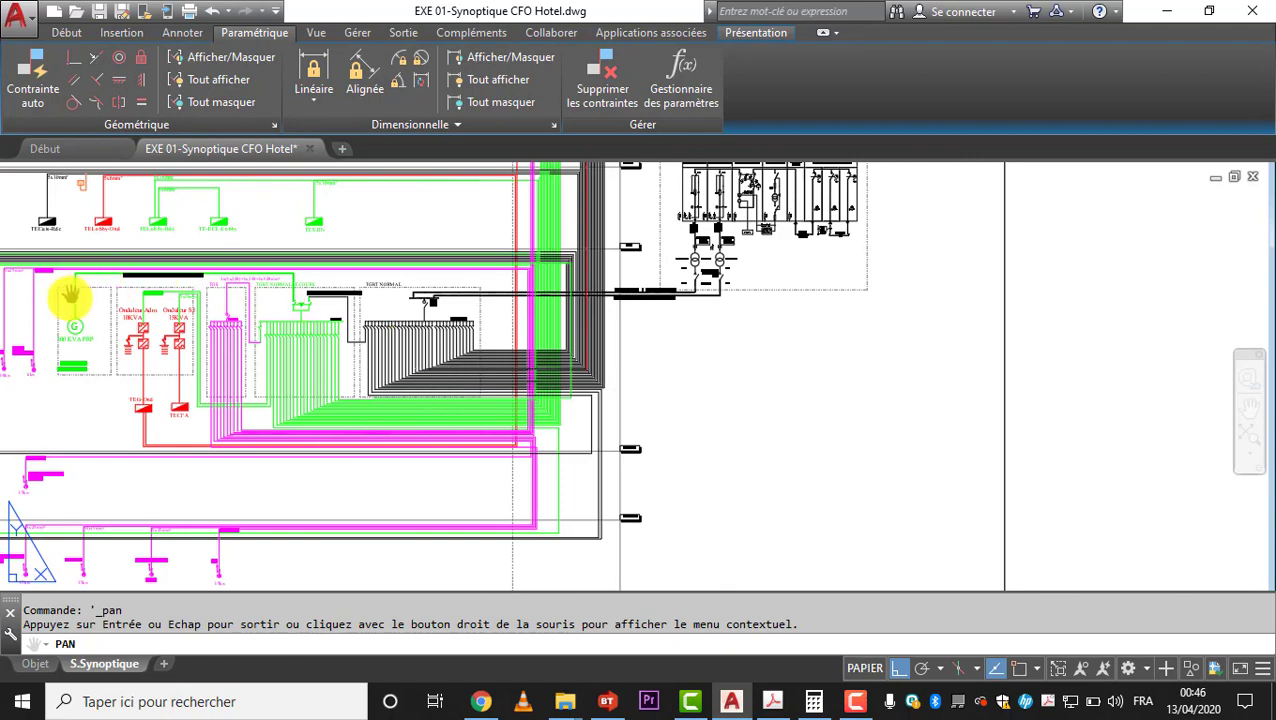
- Review the floor labels and the distribution boards fed on each level of the hotel synoptic
{"action": "left_click_drag", "start_coordinate": [700, 245], "coordinate": [669, 478]}
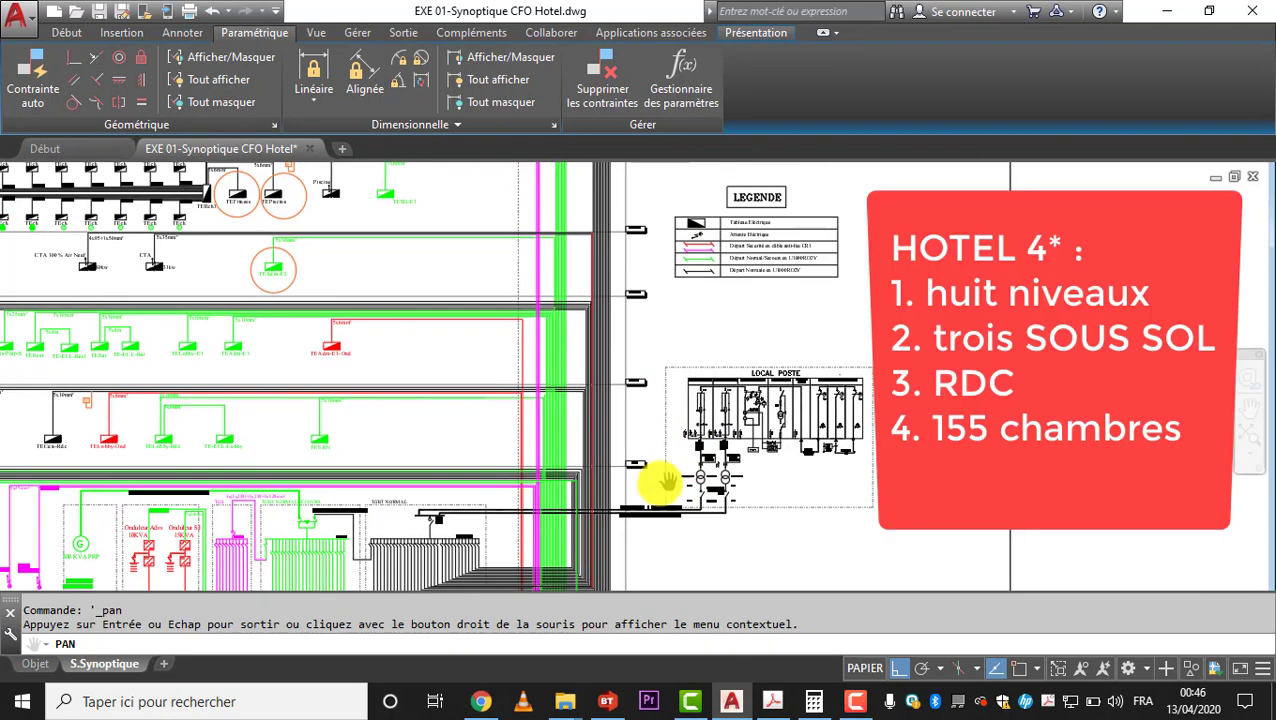
{"action": "scroll", "coordinate": [655, 475], "scroll_direction": "up", "scroll_amount": 3}
{"action": "left_click_drag", "start_coordinate": [640, 350], "coordinate": [669, 412]}
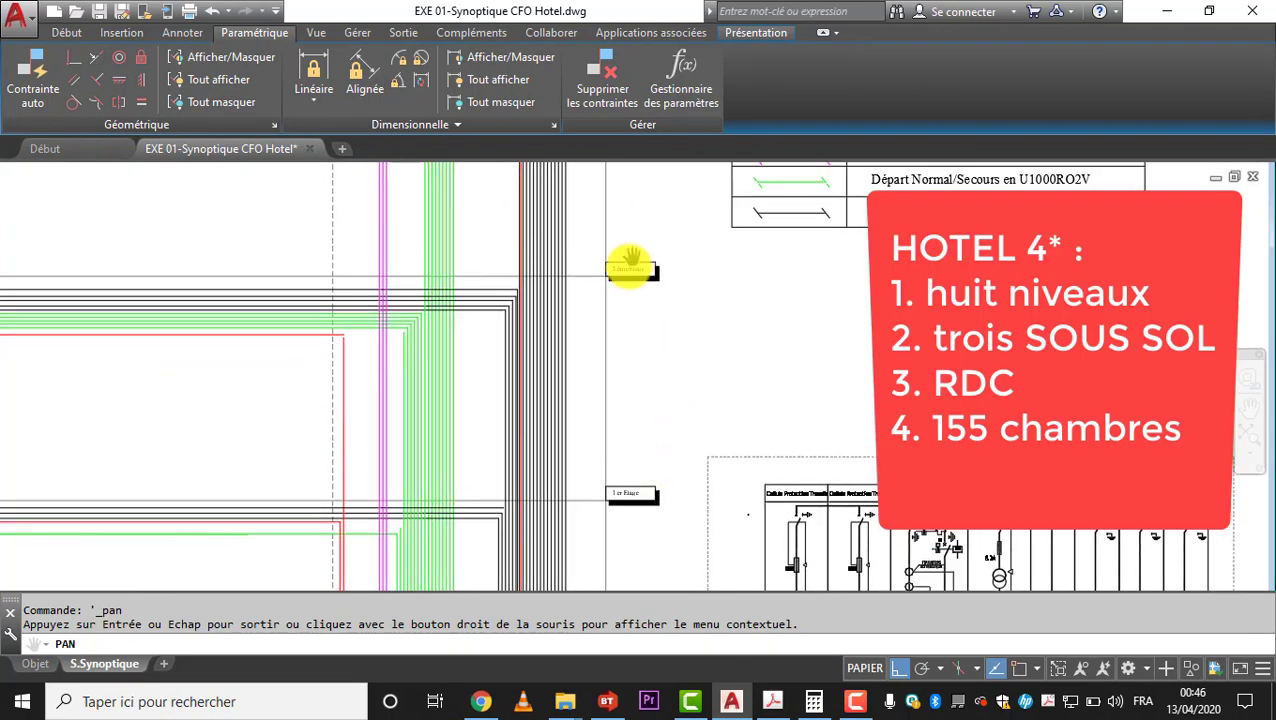
{"action": "scroll", "coordinate": [621, 302], "scroll_direction": "down", "scroll_amount": 2}
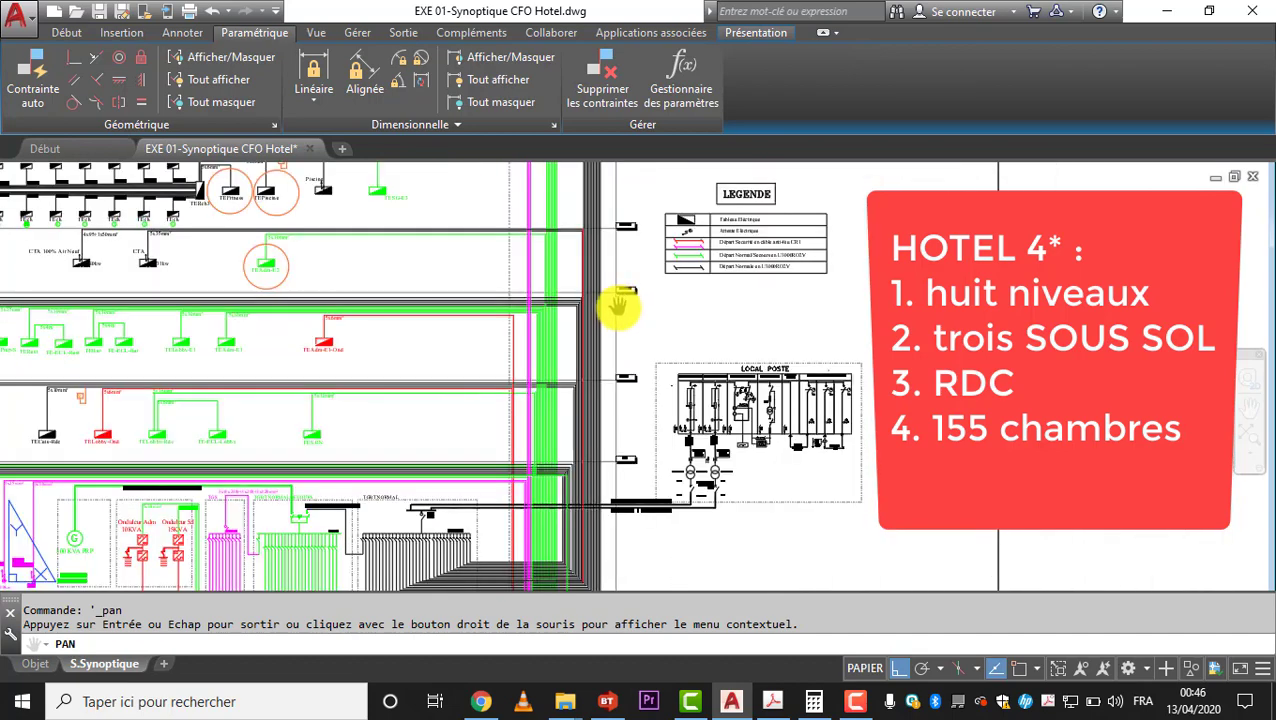
{"action": "scroll", "coordinate": [615, 313], "scroll_direction": "down", "scroll_amount": 4}
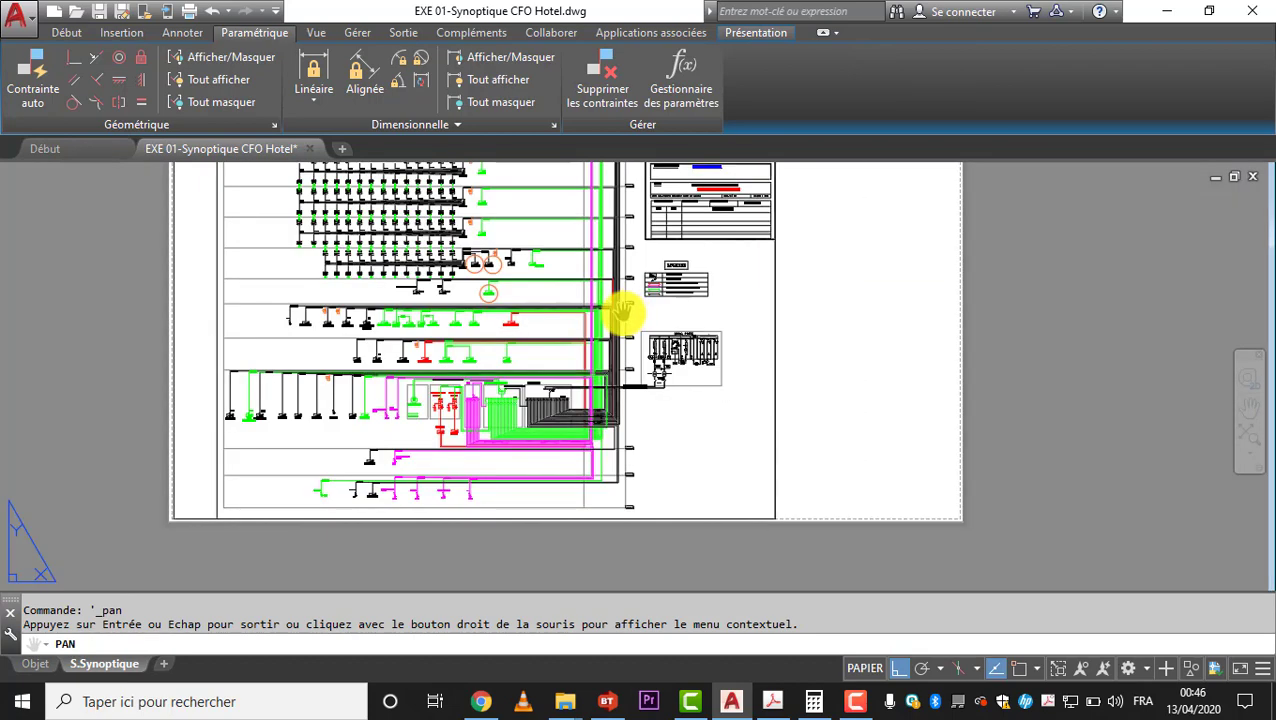
{"action": "left_click_drag", "start_coordinate": [630, 285], "coordinate": [634, 327]}
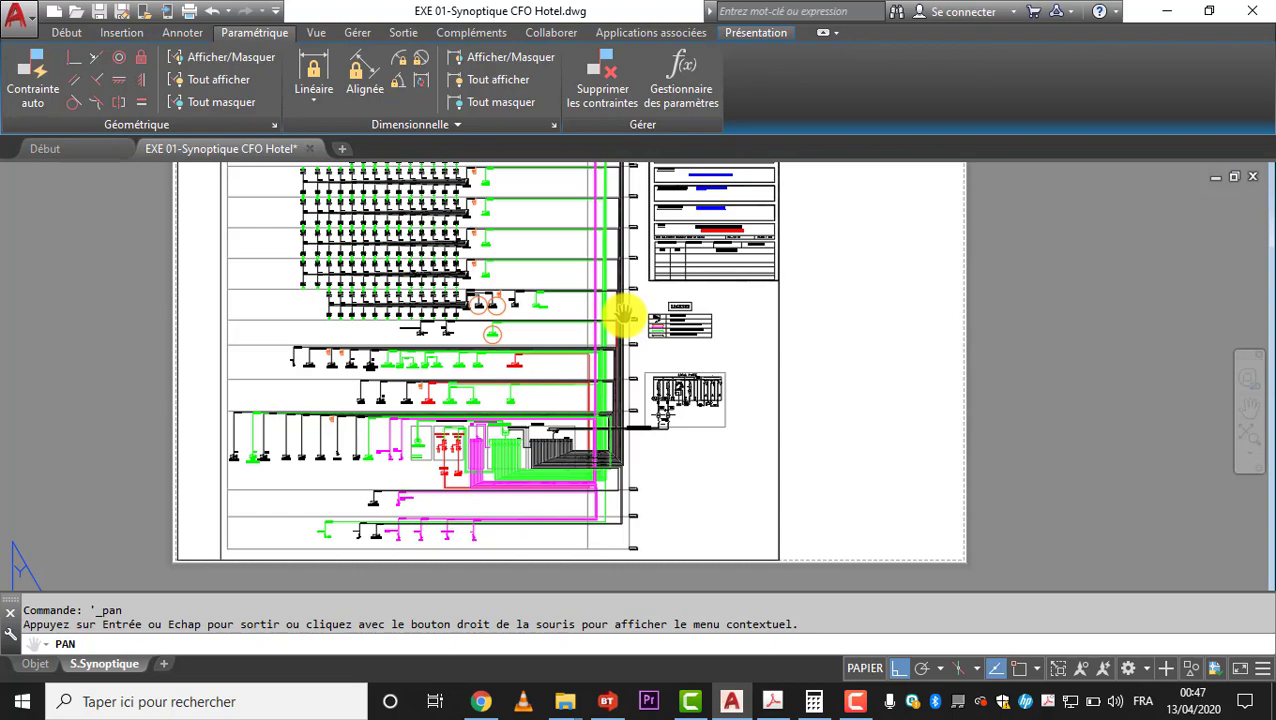
{"action": "scroll", "coordinate": [621, 320], "scroll_direction": "up", "scroll_amount": 6}
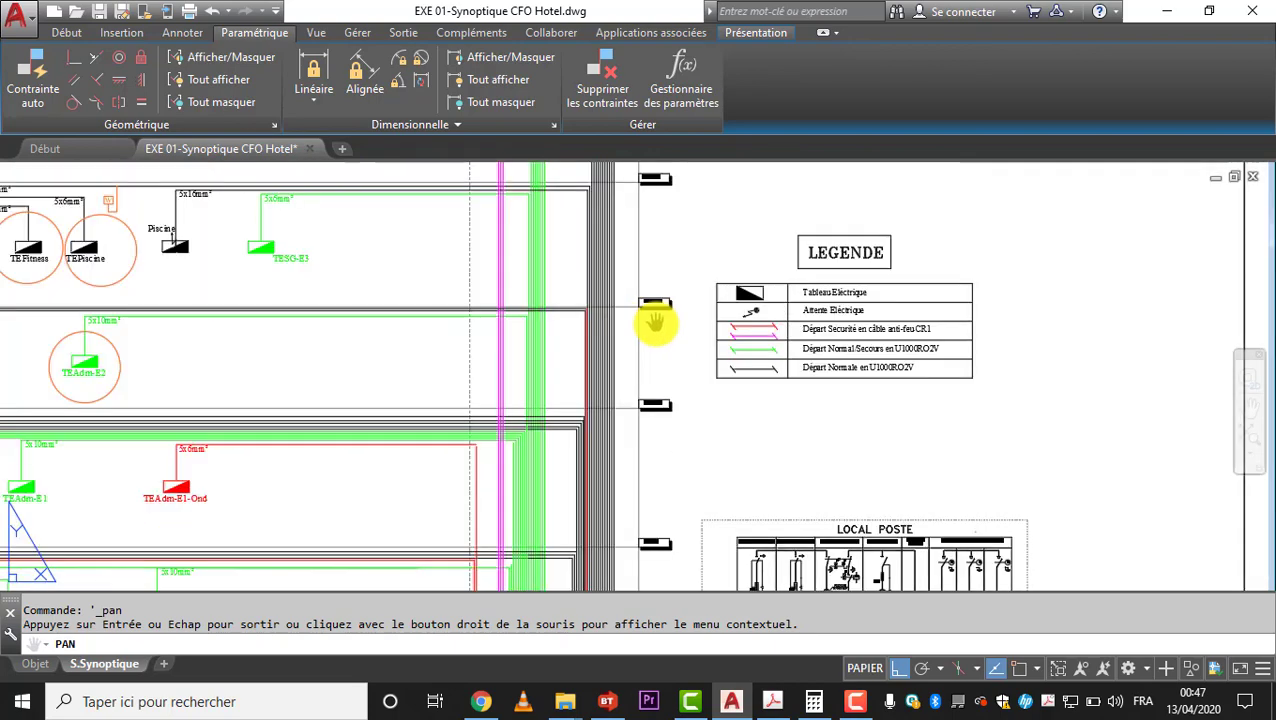
{"action": "scroll", "coordinate": [655, 305], "scroll_direction": "down", "scroll_amount": 4}
{"action": "left_click_drag", "start_coordinate": [698, 402], "coordinate": [698, 353]}
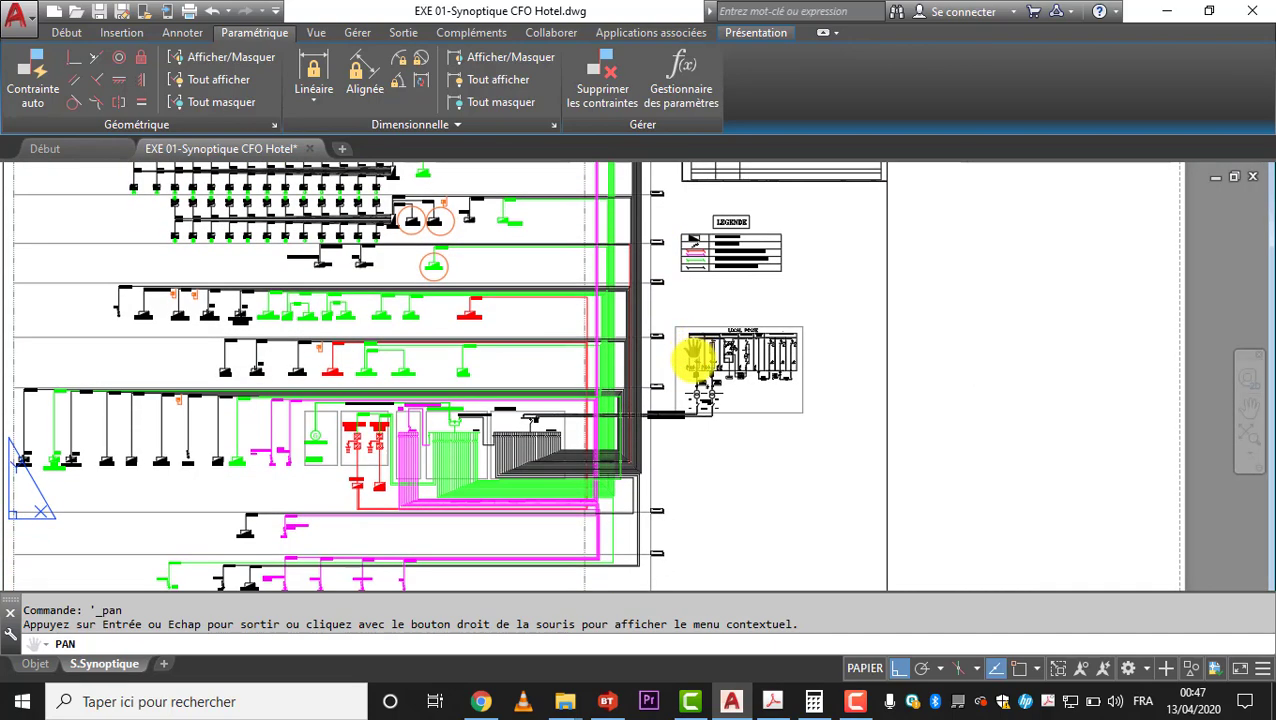
{"action": "left_click_drag", "start_coordinate": [726, 484], "coordinate": [715, 444]}
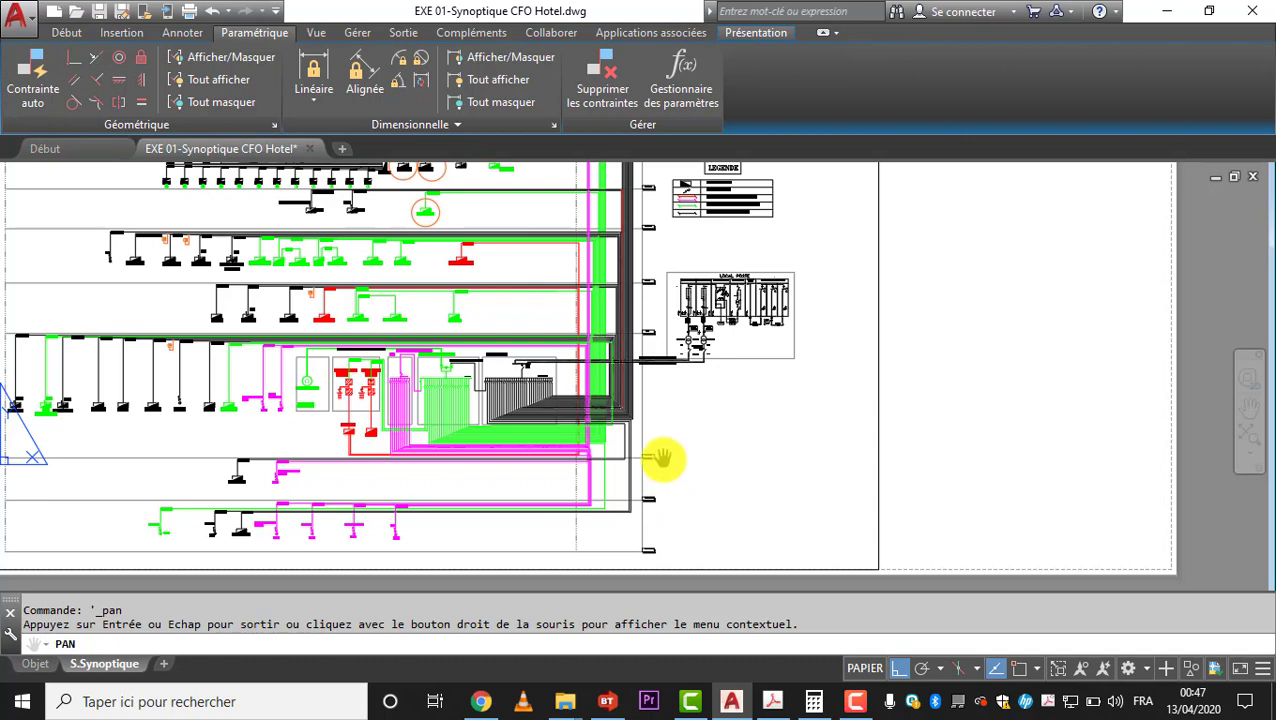
{"action": "left_click_drag", "start_coordinate": [661, 356], "coordinate": [663, 510]}
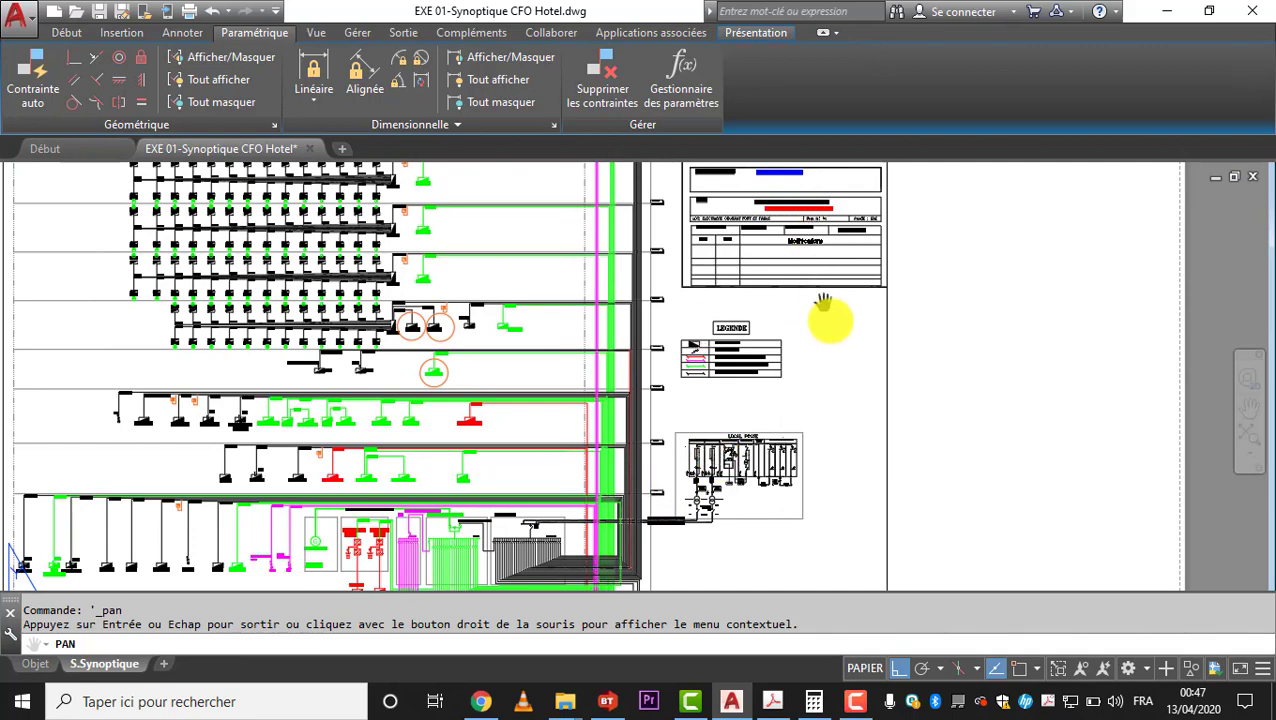
- Examine the two transformers below the LOCAL POSTE cells, including their ratings and earthing system
{"action": "scroll", "coordinate": [735, 470], "scroll_direction": "up", "scroll_amount": 4}
{"action": "mouse_move", "coordinate": [866, 416]}
{"action": "left_mouse_down"}
{"action": "mouse_move", "coordinate": [869, 370]}
{"action": "mouse_move", "coordinate": [911, 365]}
{"action": "left_mouse_up"}
{"action": "scroll", "coordinate": [757, 470], "scroll_direction": "up", "scroll_amount": 4}
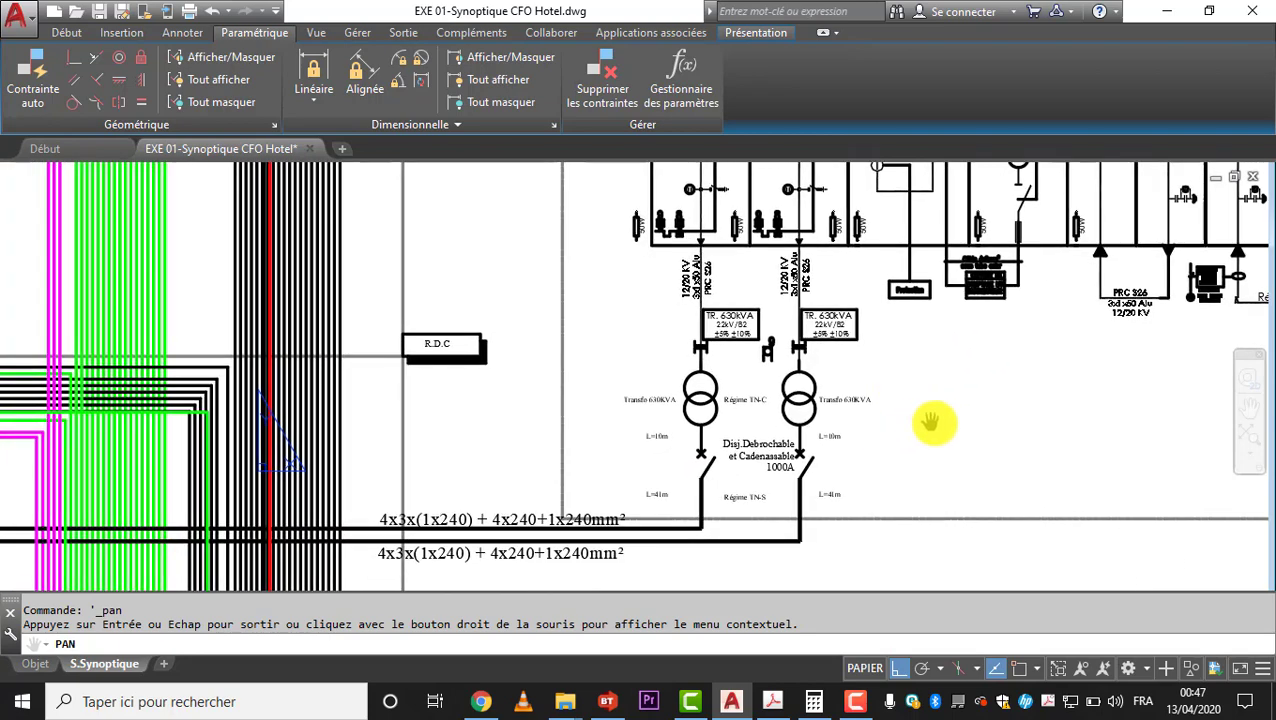
{"action": "left_click_drag", "start_coordinate": [948, 464], "coordinate": [920, 436]}
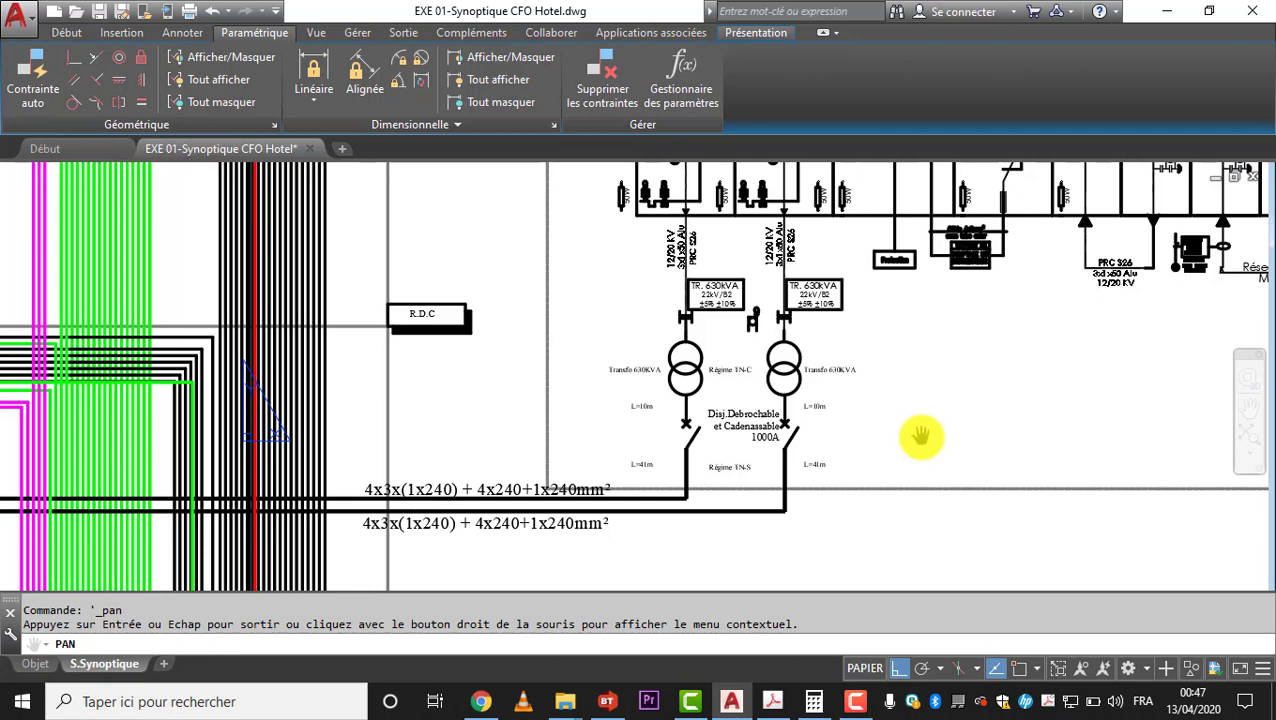
{"action": "scroll", "coordinate": [806, 447], "scroll_direction": "up", "scroll_amount": 3}
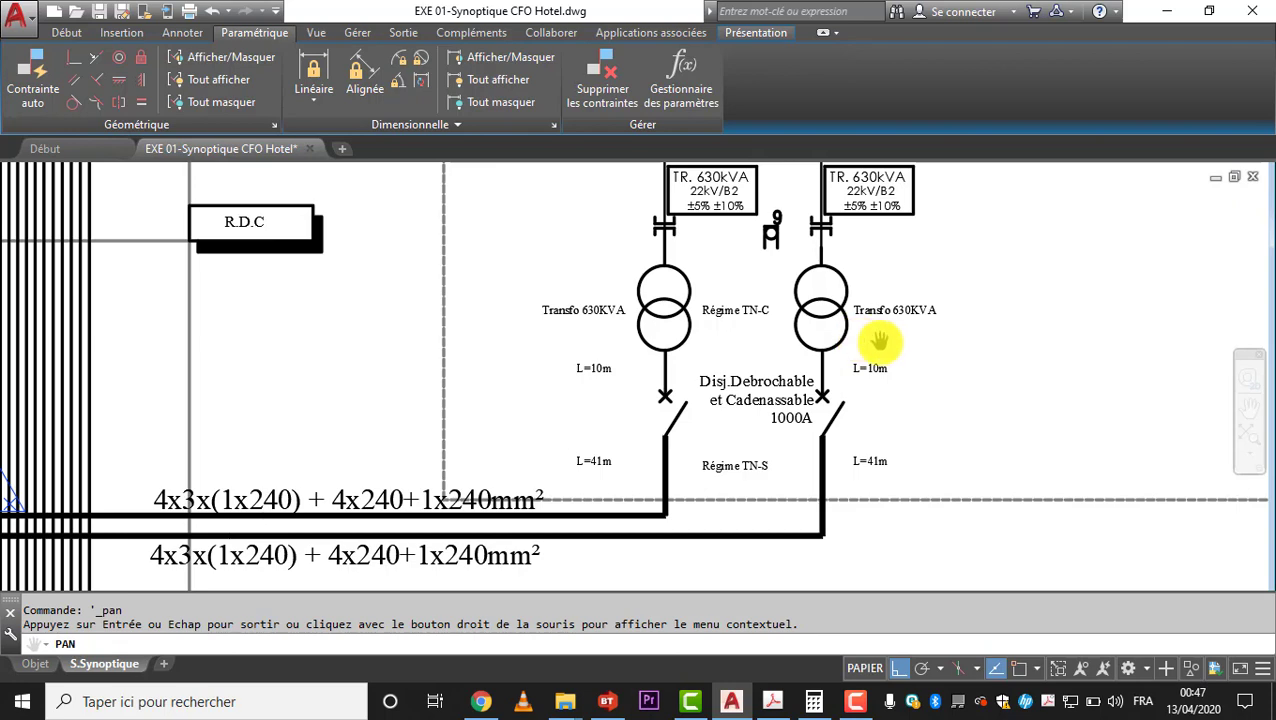
{"action": "scroll", "coordinate": [832, 320], "scroll_direction": "down", "scroll_amount": 2}
{"action": "scroll", "coordinate": [834, 335], "scroll_direction": "down", "scroll_amount": 2}
{"action": "left_click_drag", "start_coordinate": [873, 361], "coordinate": [892, 390]}
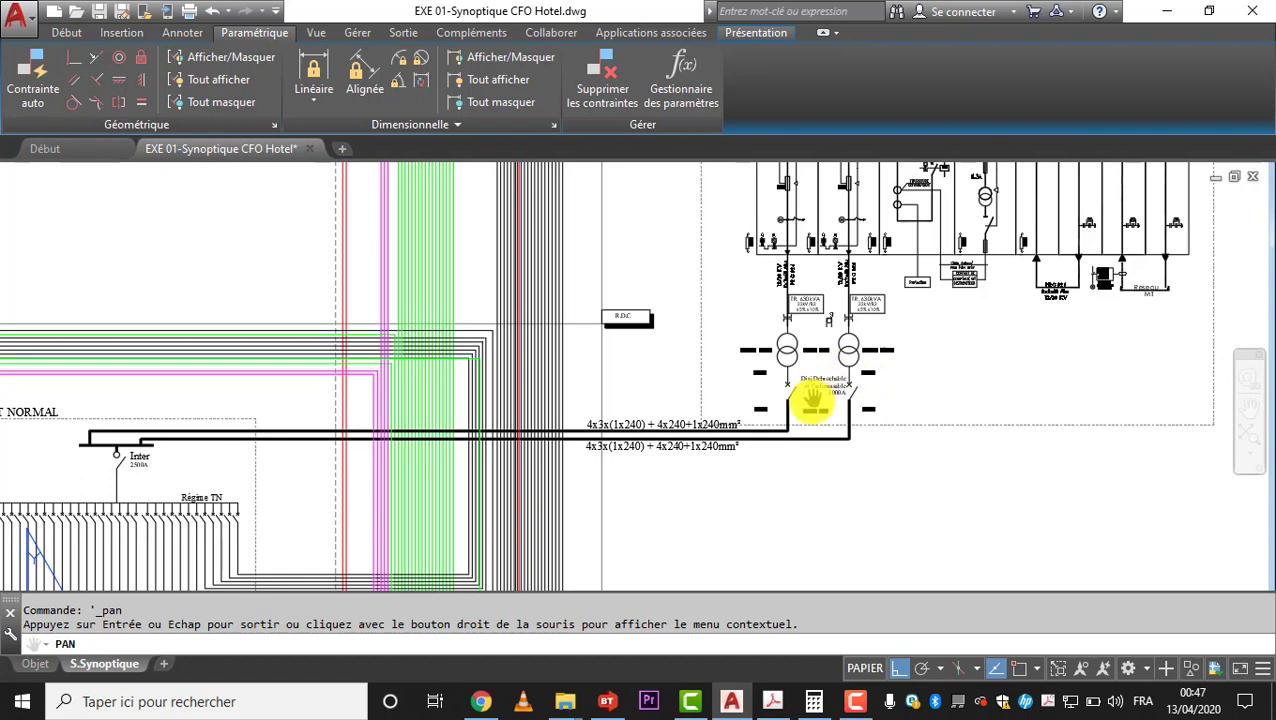
{"action": "scroll", "coordinate": [834, 375], "scroll_direction": "up", "scroll_amount": 2}
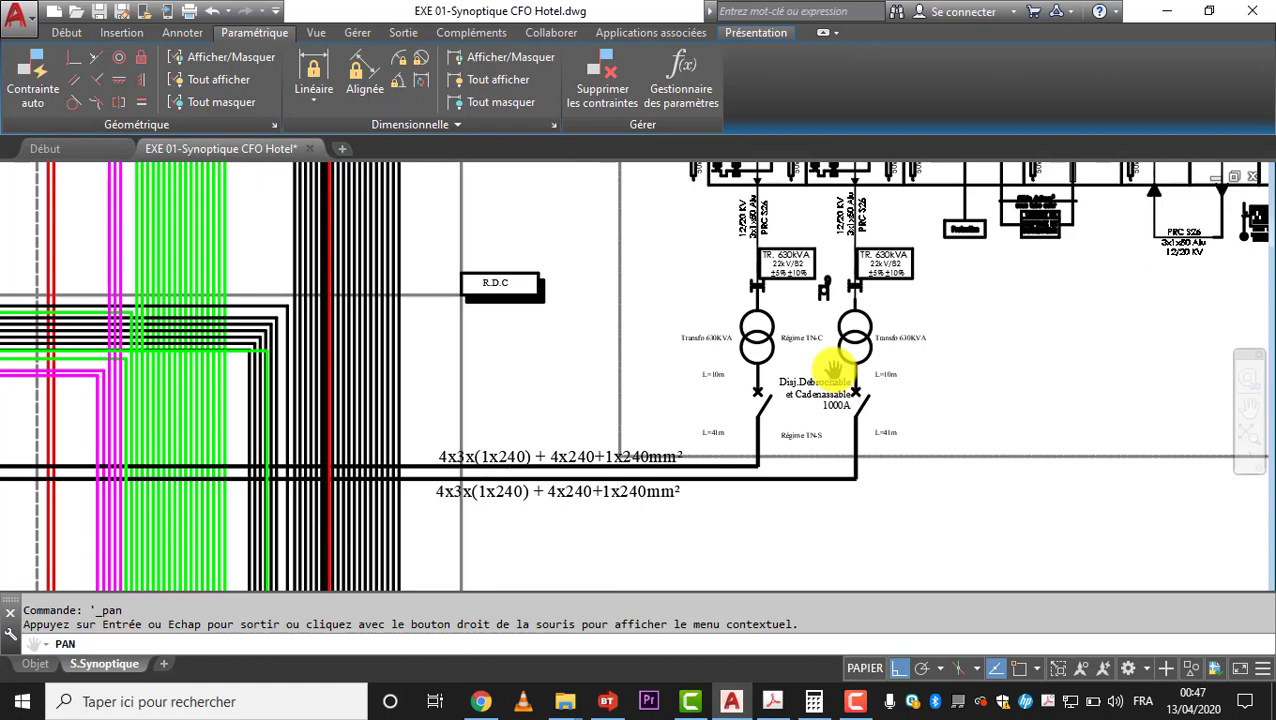
{"action": "scroll", "coordinate": [834, 372], "scroll_direction": "up", "scroll_amount": 2}
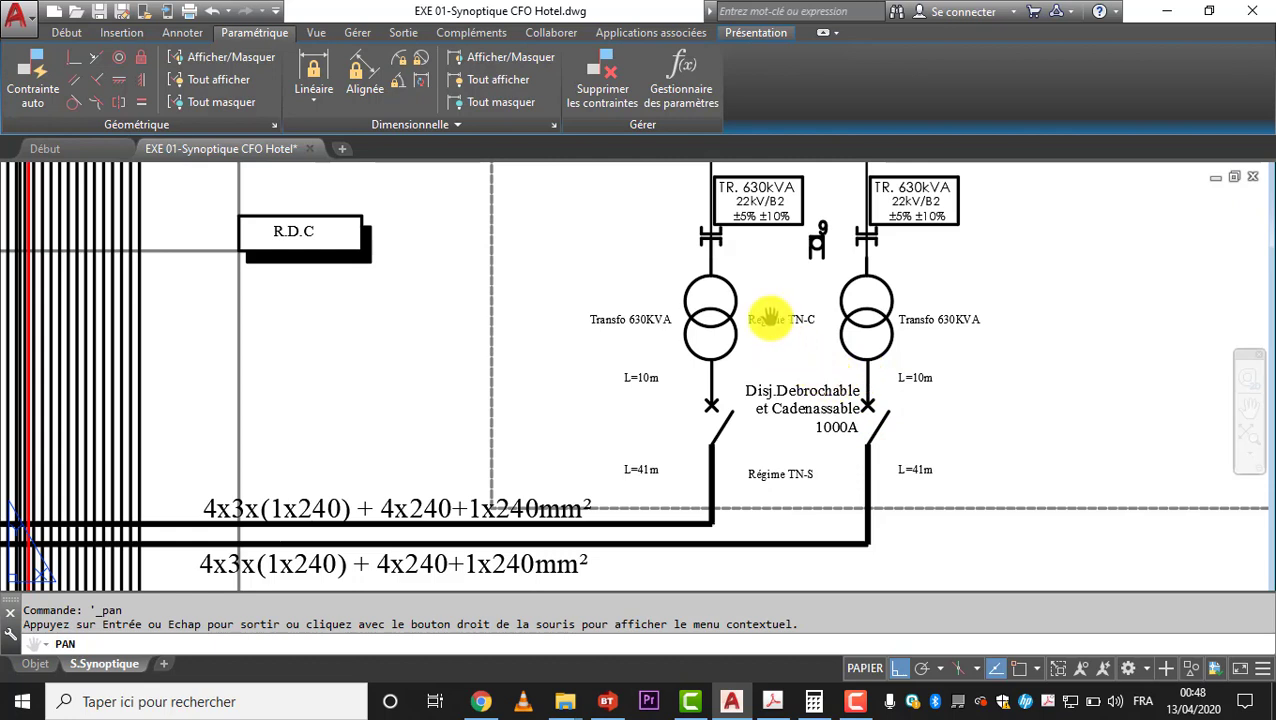
- Read the cable lengths, breaker type, earthing systems and conductor sections downstream of the two transformers
{"action": "left_click_drag", "start_coordinate": [880, 400], "coordinate": [884, 410]}
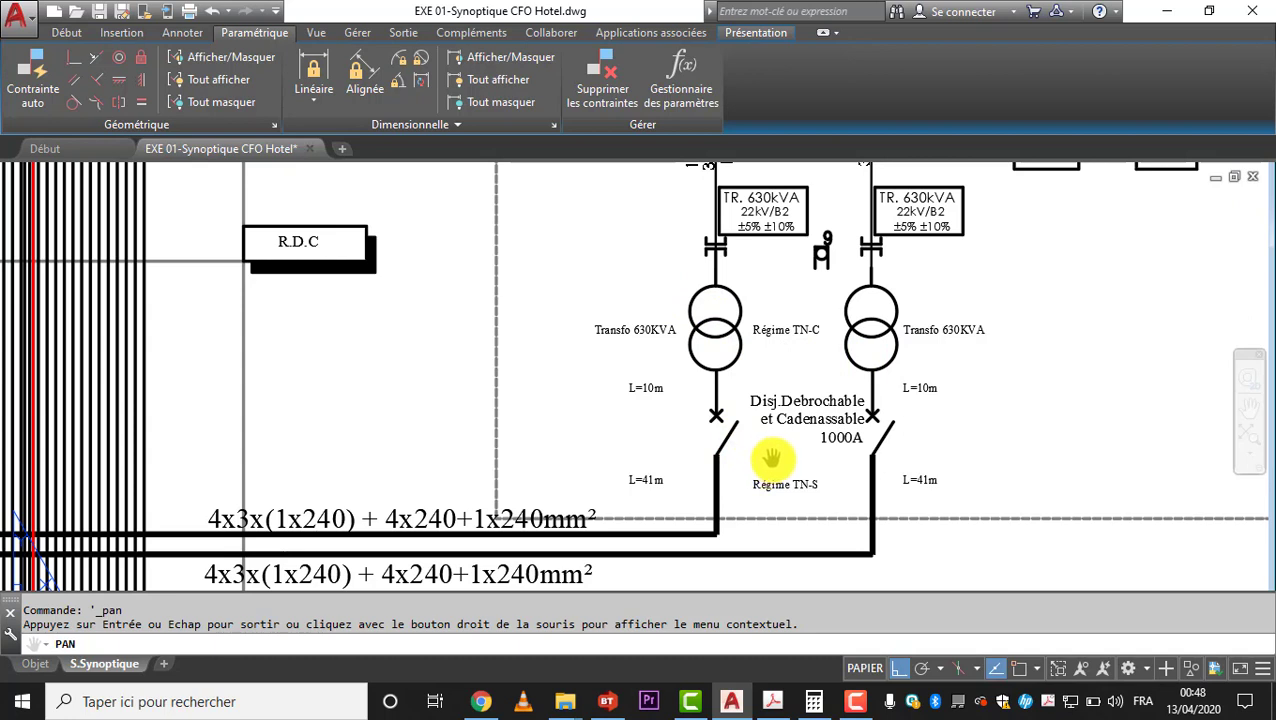
{"action": "left_click_drag", "start_coordinate": [849, 484], "coordinate": [843, 390]}
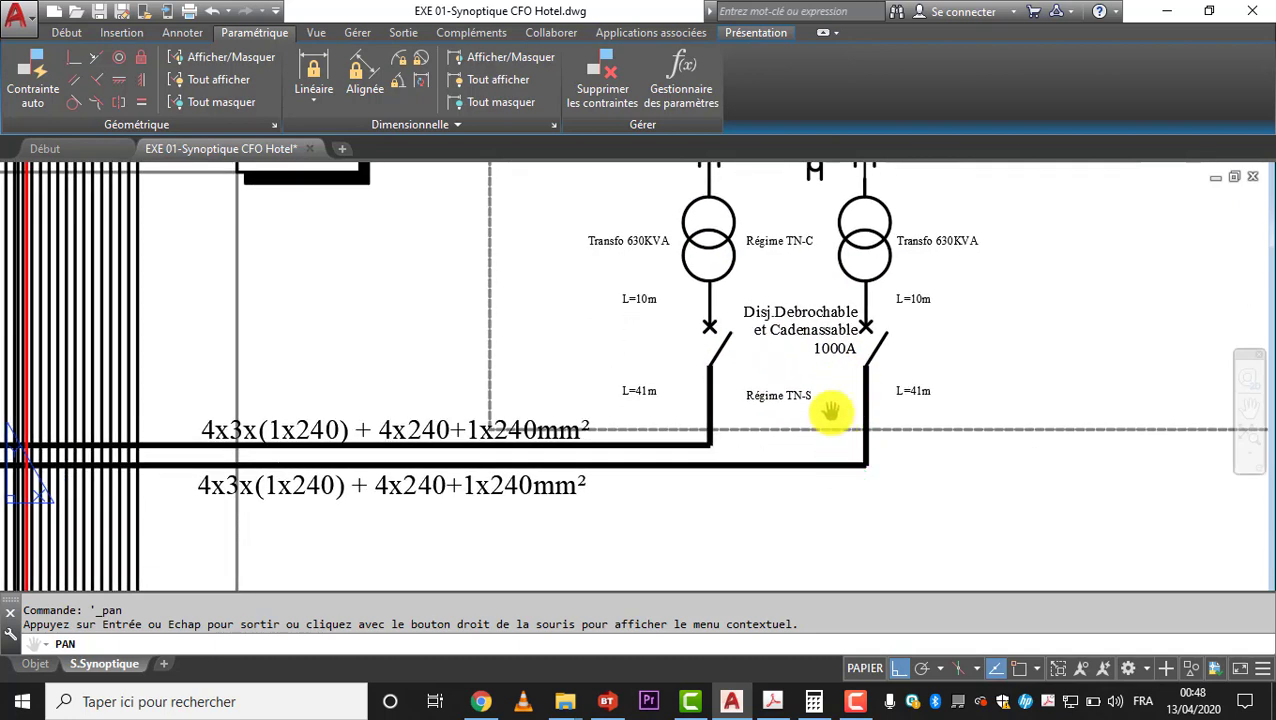
{"action": "left_click_drag", "start_coordinate": [863, 257], "coordinate": [871, 349]}
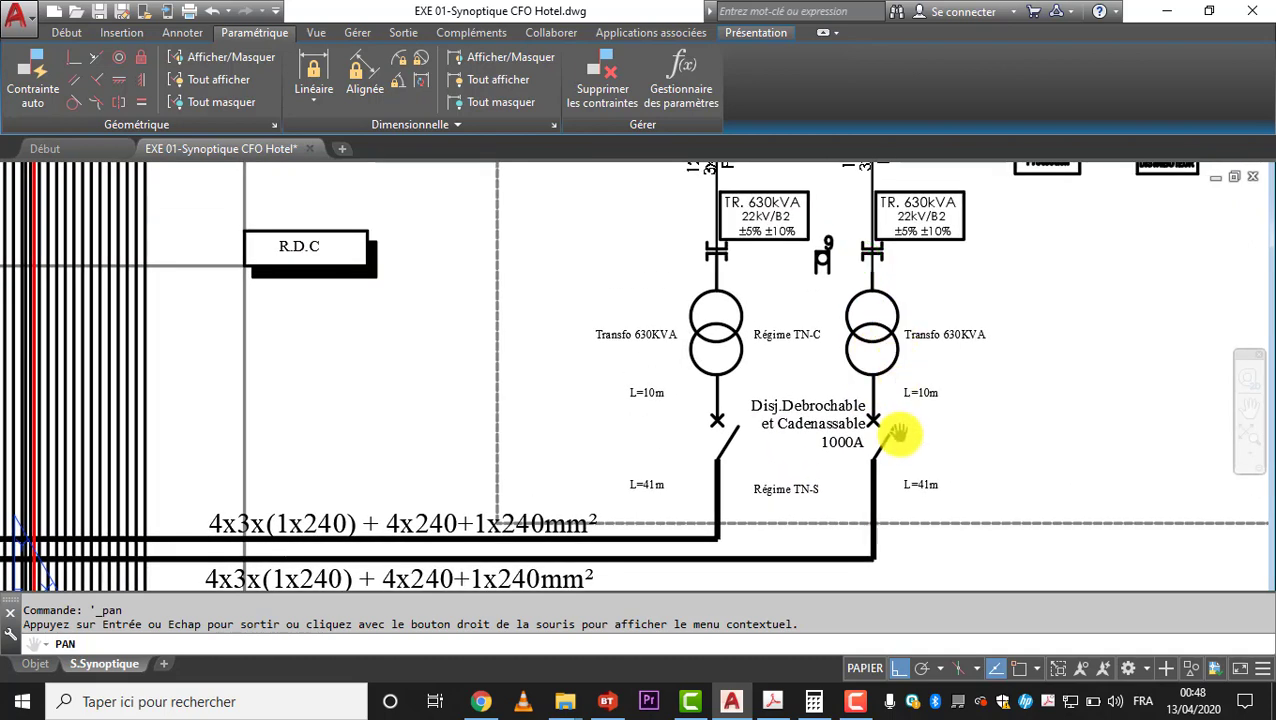
{"action": "mouse_move", "coordinate": [963, 433]}
{"action": "left_mouse_down"}
{"action": "mouse_move", "coordinate": [940, 327]}
{"action": "mouse_move", "coordinate": [1013, 325]}
{"action": "left_mouse_up"}
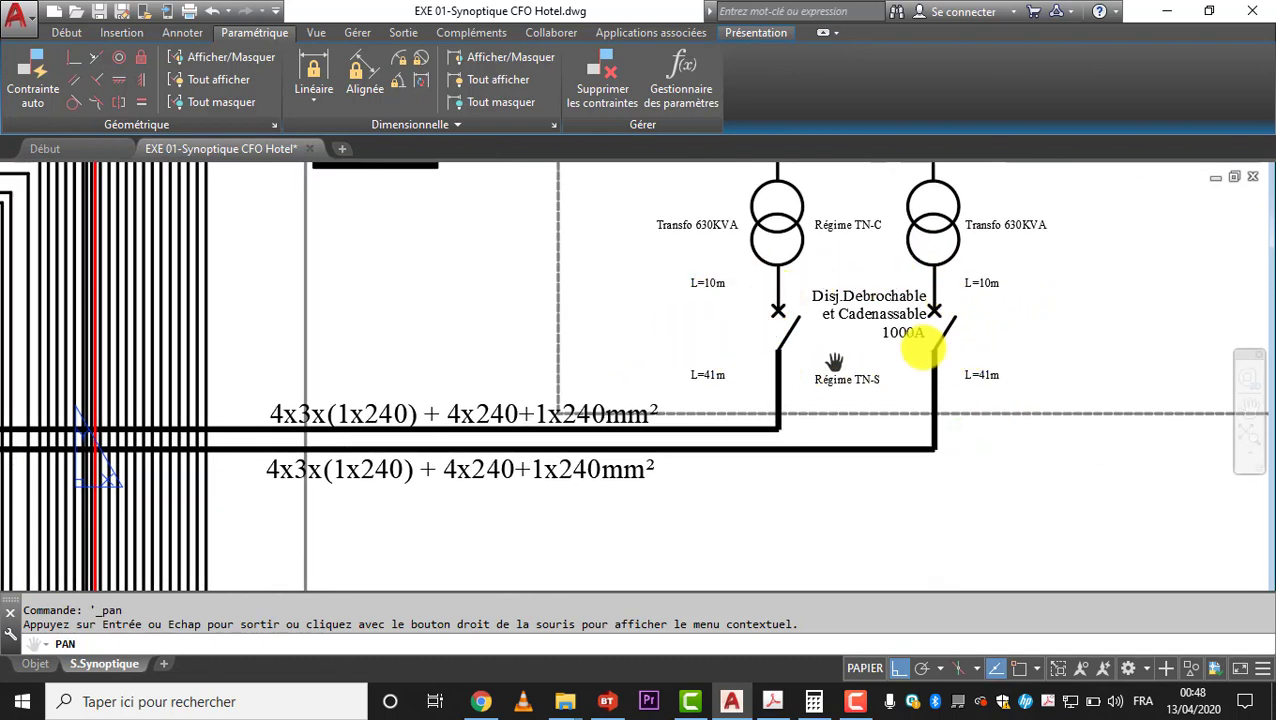
{"action": "left_click_drag", "start_coordinate": [917, 361], "coordinate": [967, 341]}
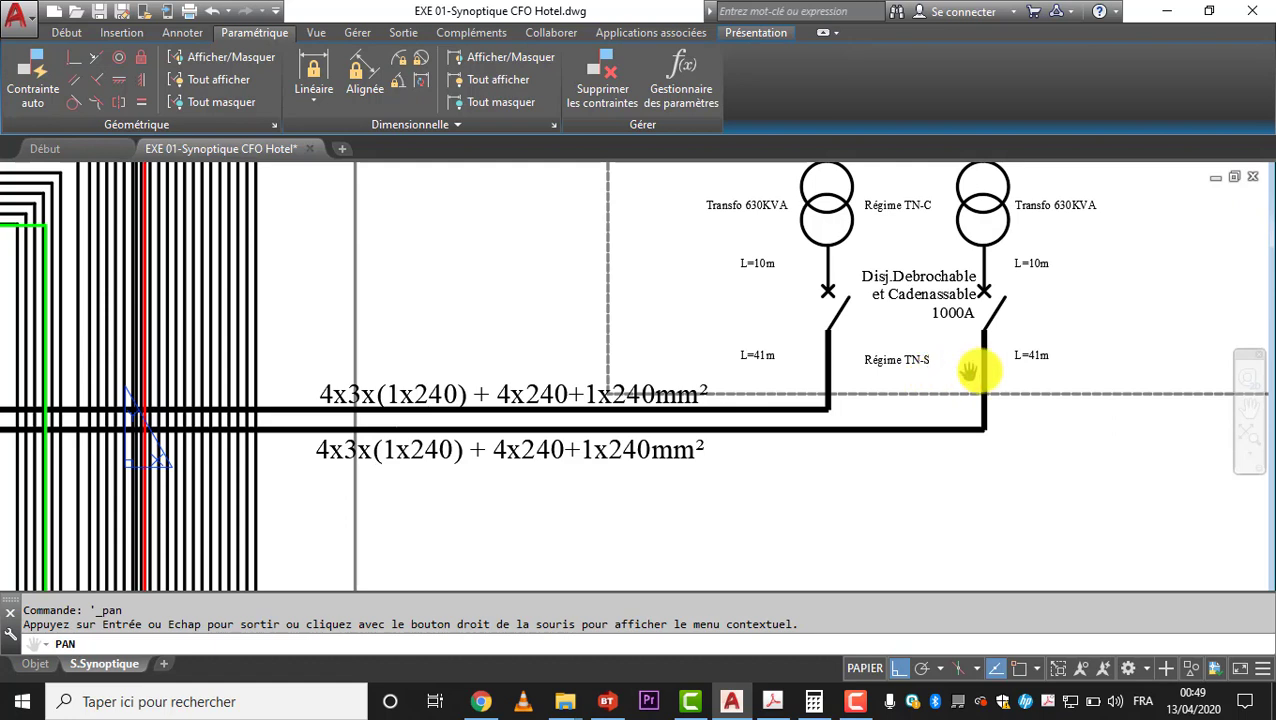
{"action": "left_click_drag", "start_coordinate": [1026, 379], "coordinate": [1027, 320]}
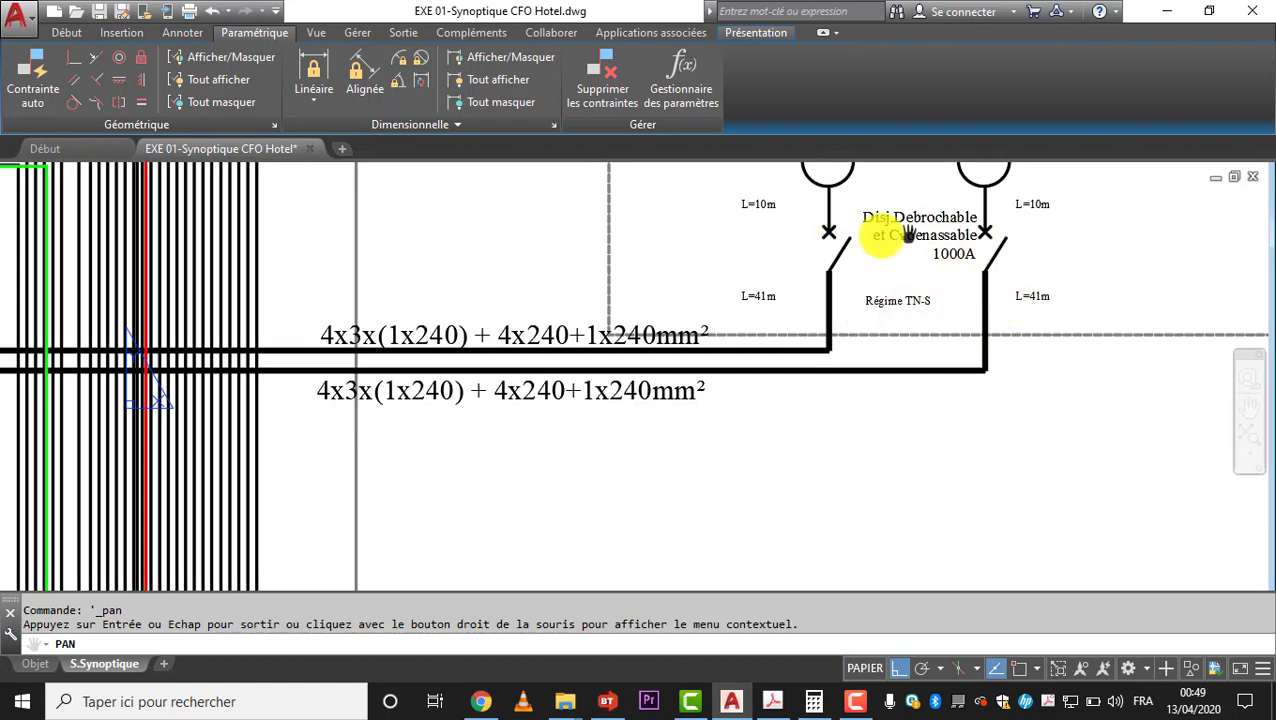
- Trace the two supply cables between the transformers and the main switch of the TGBT NORMAL board
{"action": "scroll", "coordinate": [888, 320], "scroll_direction": "down", "scroll_amount": 4}
{"action": "left_click_drag", "start_coordinate": [322, 353], "coordinate": [572, 356]}
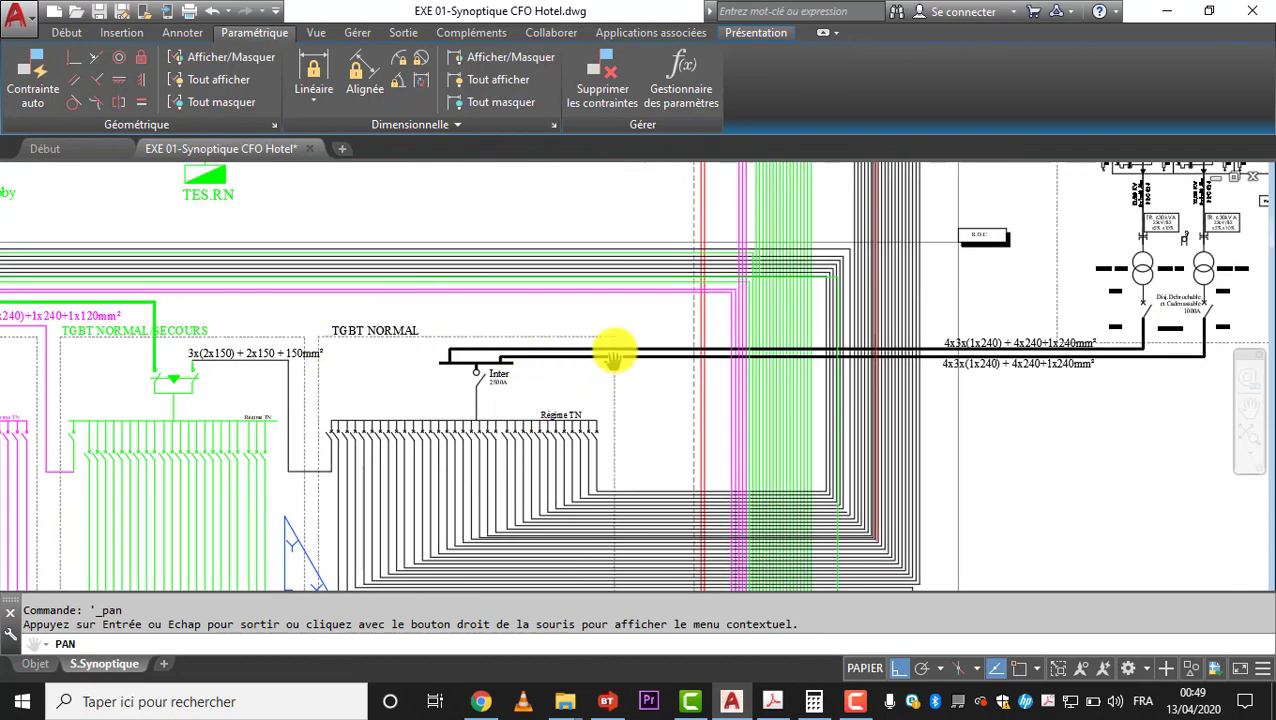
{"action": "mouse_move", "coordinate": [901, 322]}
{"action": "left_mouse_down"}
{"action": "mouse_move", "coordinate": [595, 378]}
{"action": "mouse_move", "coordinate": [623, 374]}
{"action": "left_mouse_up"}
{"action": "left_click_drag", "start_coordinate": [851, 421], "coordinate": [852, 416]}
{"action": "scroll", "coordinate": [861, 391], "scroll_direction": "down", "scroll_amount": 2}
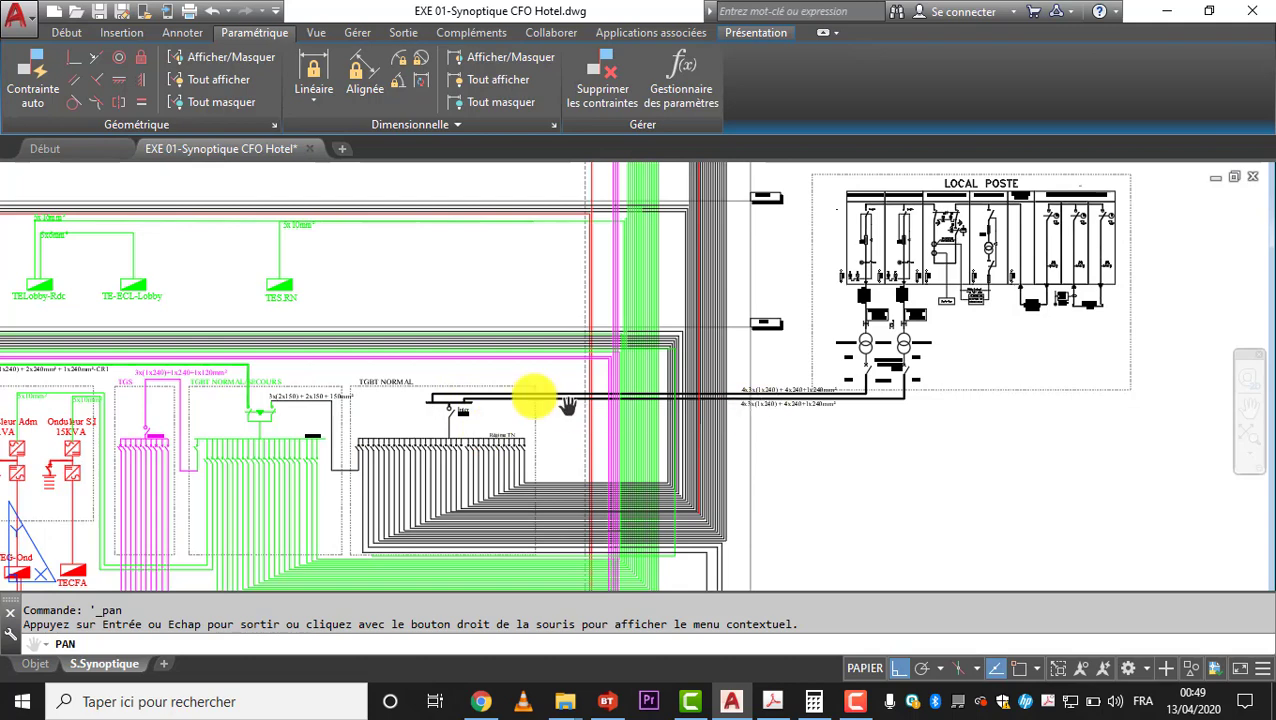
{"action": "scroll", "coordinate": [478, 405], "scroll_direction": "up", "scroll_amount": 2}
{"action": "left_click_drag", "start_coordinate": [1032, 429], "coordinate": [840, 455]}
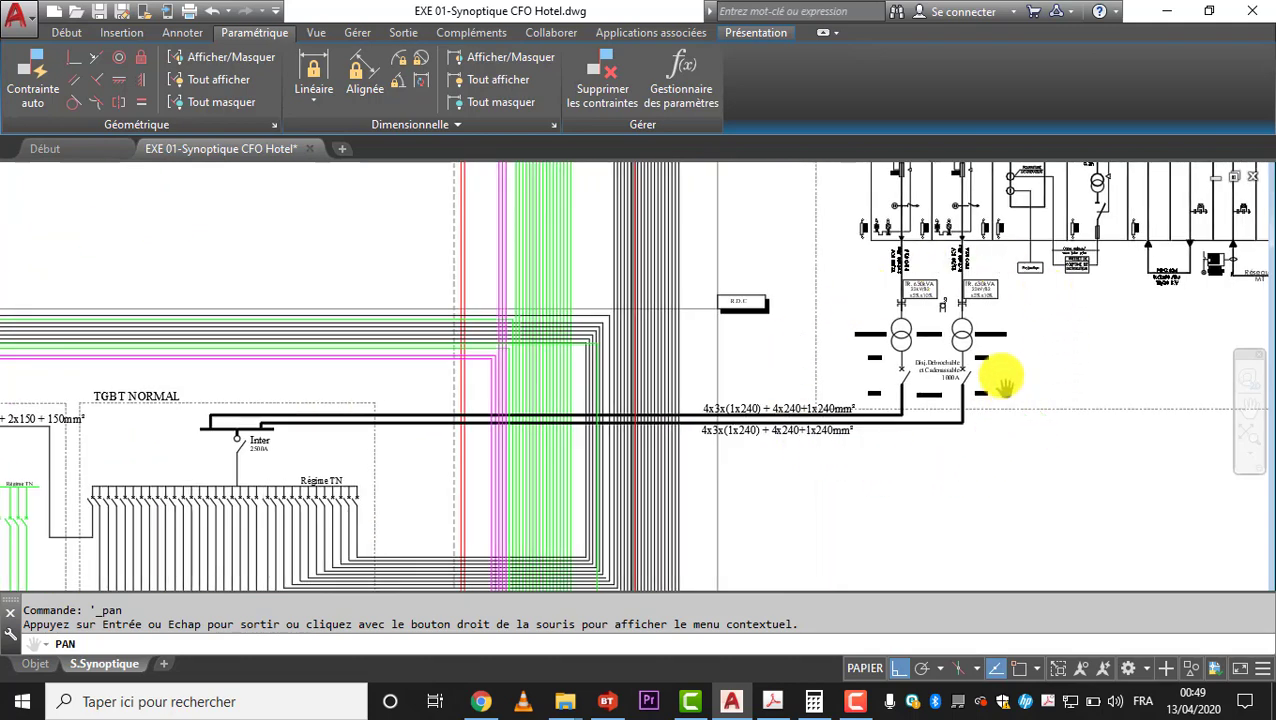
{"action": "scroll", "coordinate": [975, 372], "scroll_direction": "up", "scroll_amount": 3}
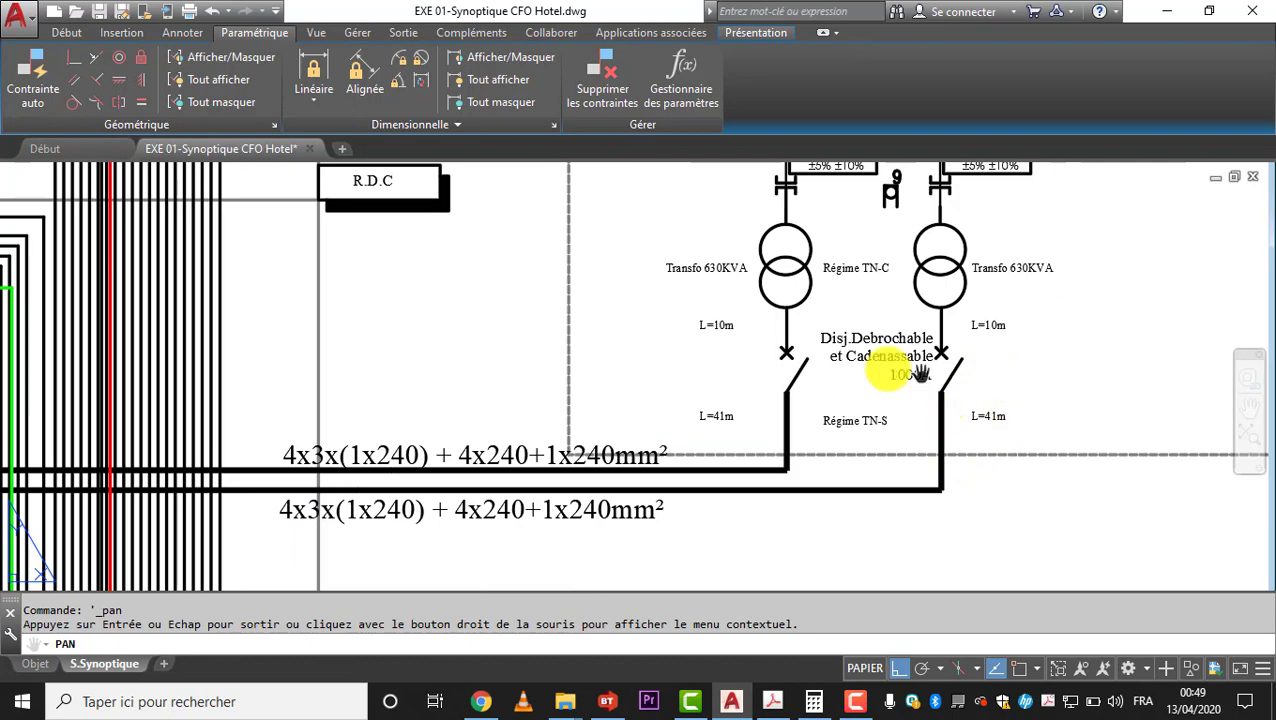
- Follow the supply from the medium-voltage cells of the LOCAL POSTE through the transformers to the TGBT NORMAL main switch
{"action": "scroll", "coordinate": [954, 285], "scroll_direction": "down", "scroll_amount": 4}
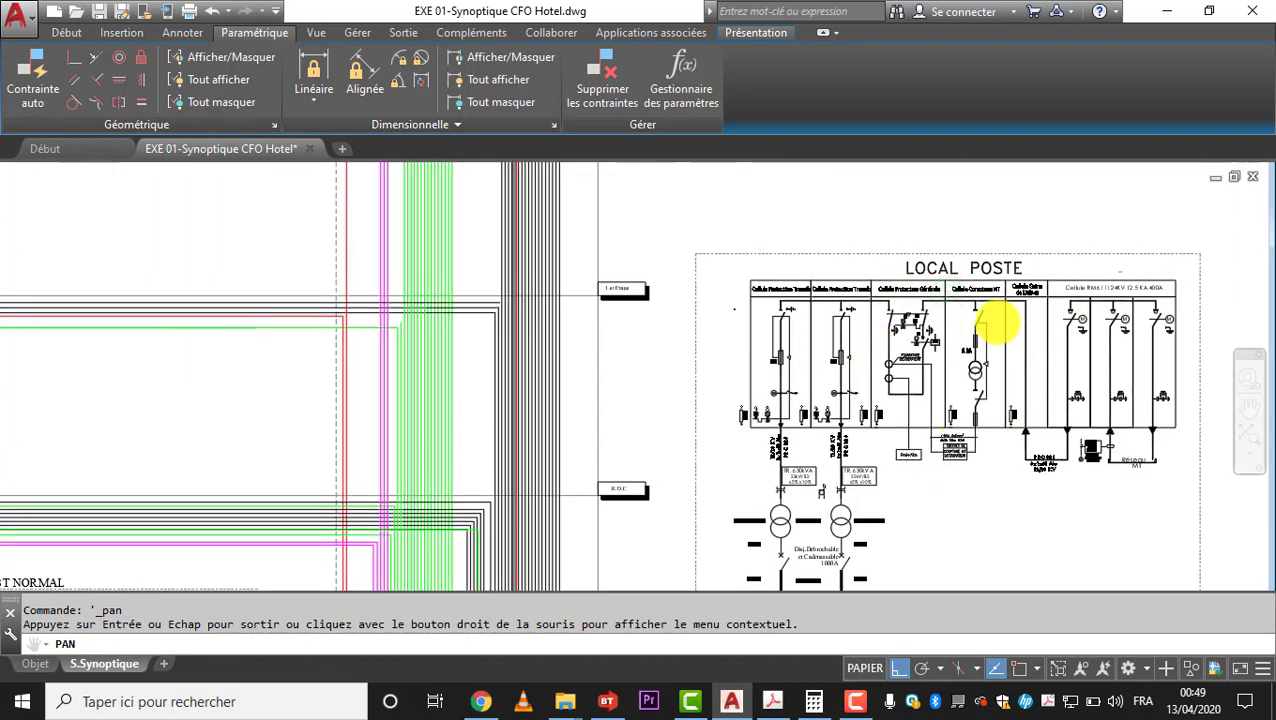
{"action": "scroll", "coordinate": [997, 322], "scroll_direction": "up", "scroll_amount": 2}
{"action": "left_click_drag", "start_coordinate": [1051, 433], "coordinate": [835, 337]}
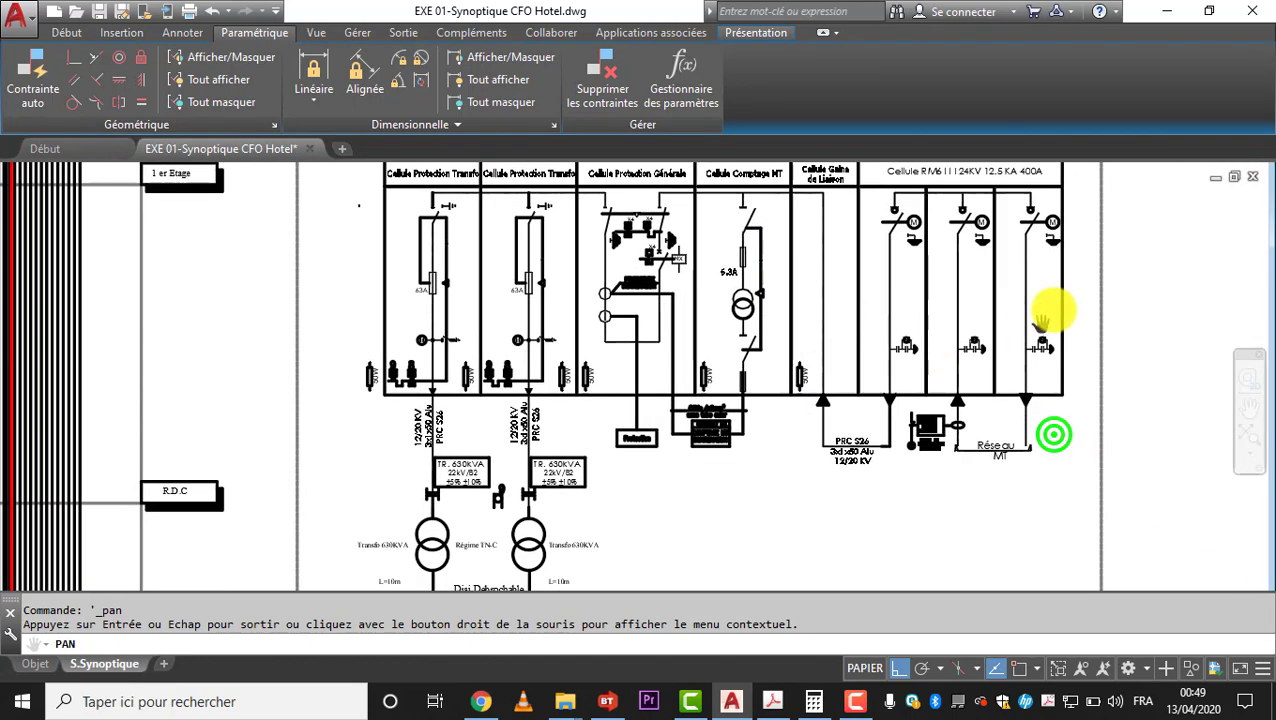
{"action": "scroll", "coordinate": [690, 480], "scroll_direction": "down", "scroll_amount": 2}
{"action": "left_click_drag", "start_coordinate": [769, 478], "coordinate": [962, 323]}
{"action": "scroll", "coordinate": [806, 362], "scroll_direction": "up", "scroll_amount": 2}
{"action": "left_click_drag", "start_coordinate": [834, 379], "coordinate": [925, 364]}
{"action": "left_click_drag", "start_coordinate": [604, 527], "coordinate": [1111, 422]}
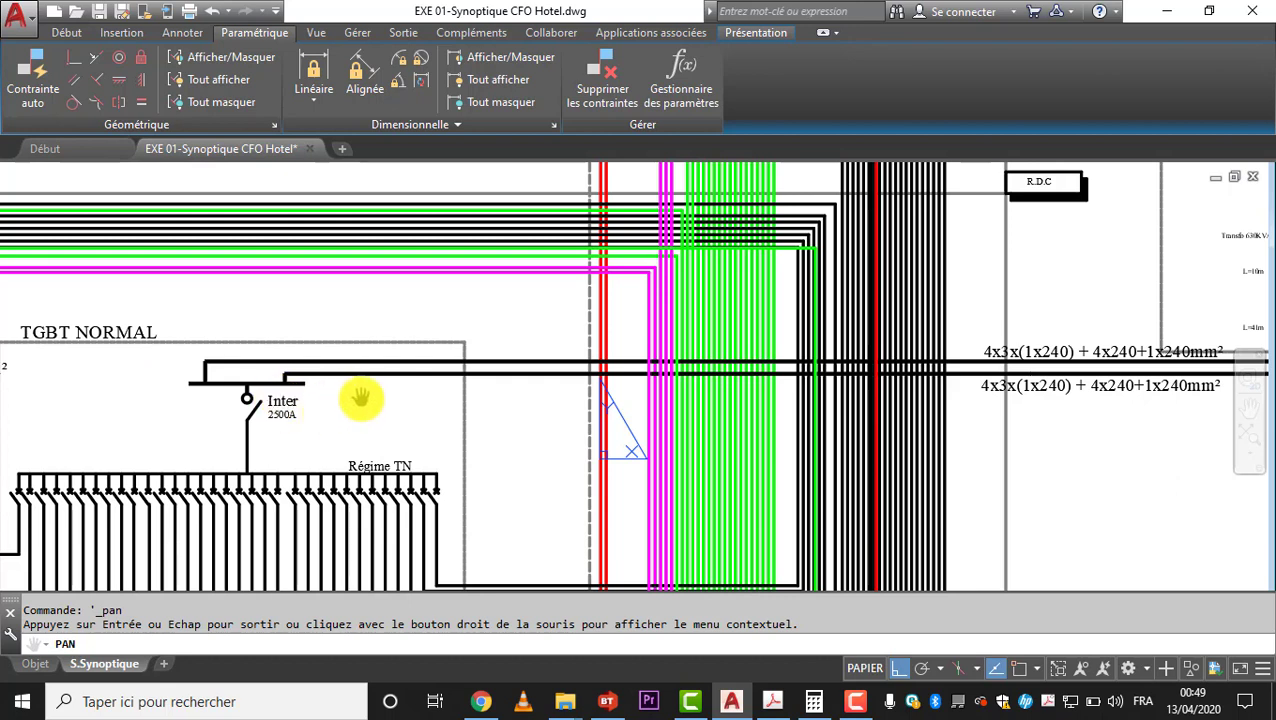
- Examine the two parallel supply cables, their transformer breakers and the outgoing feeders of the TGBT NORMAL board
{"action": "left_click_drag", "start_coordinate": [790, 370], "coordinate": [610, 372]}
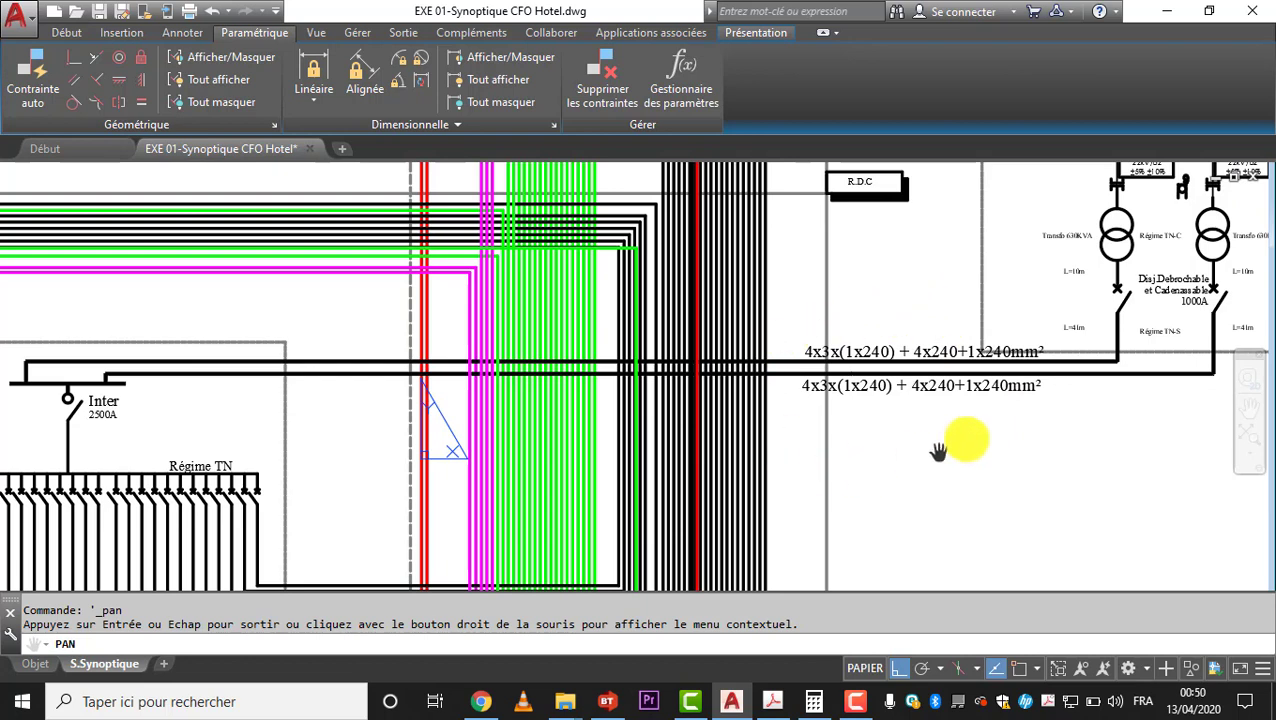
{"action": "left_click_drag", "start_coordinate": [1100, 360], "coordinate": [903, 412]}
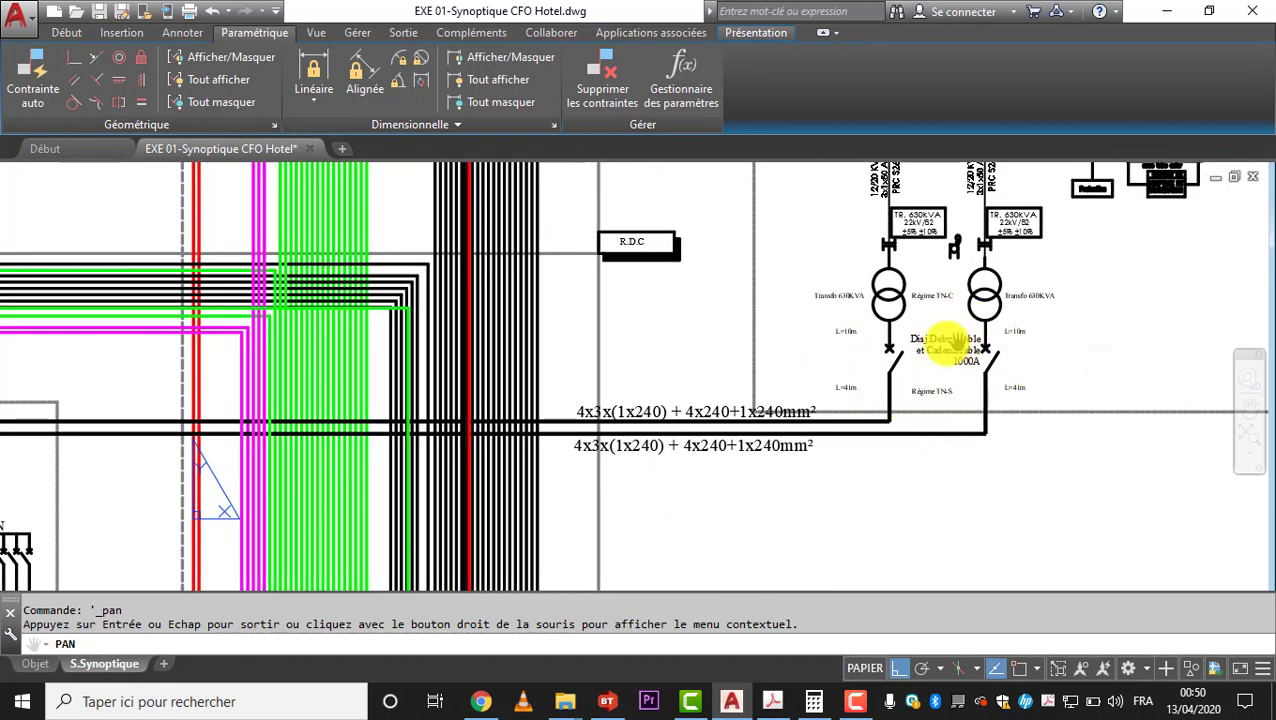
{"action": "left_click_drag", "start_coordinate": [376, 478], "coordinate": [1055, 382]}
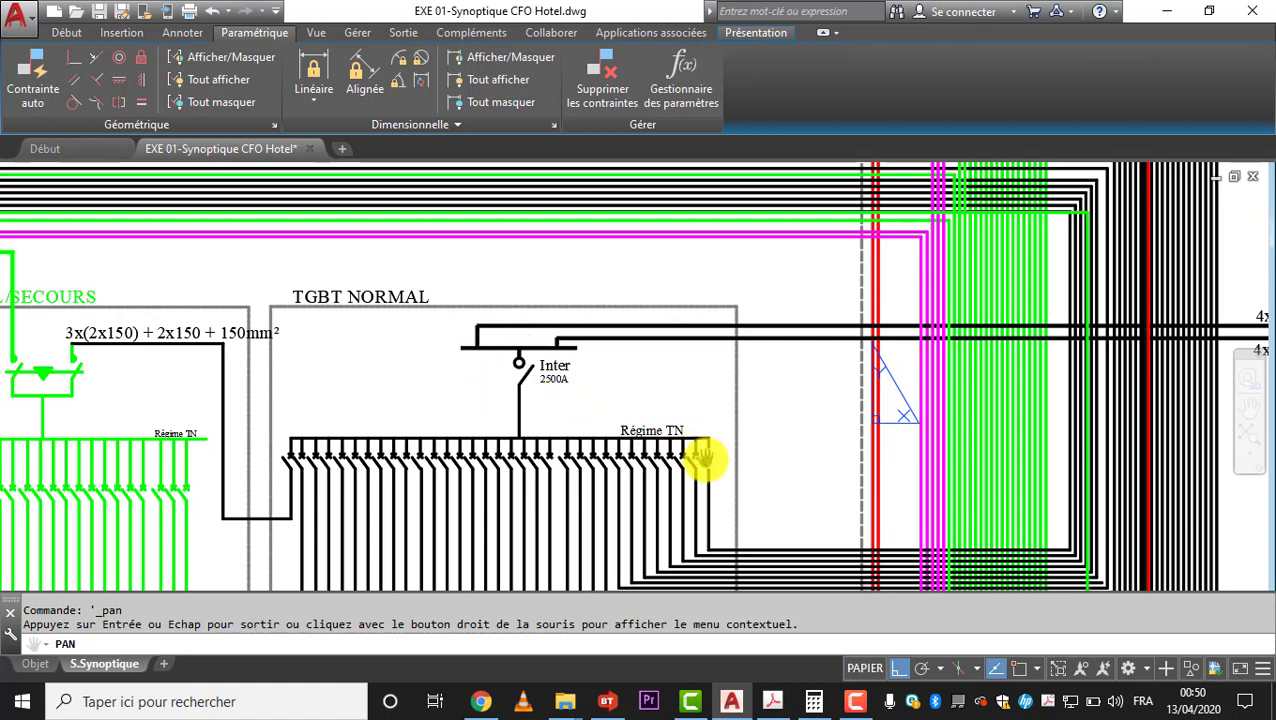
{"action": "scroll", "coordinate": [690, 340], "scroll_direction": "down", "scroll_amount": 5}
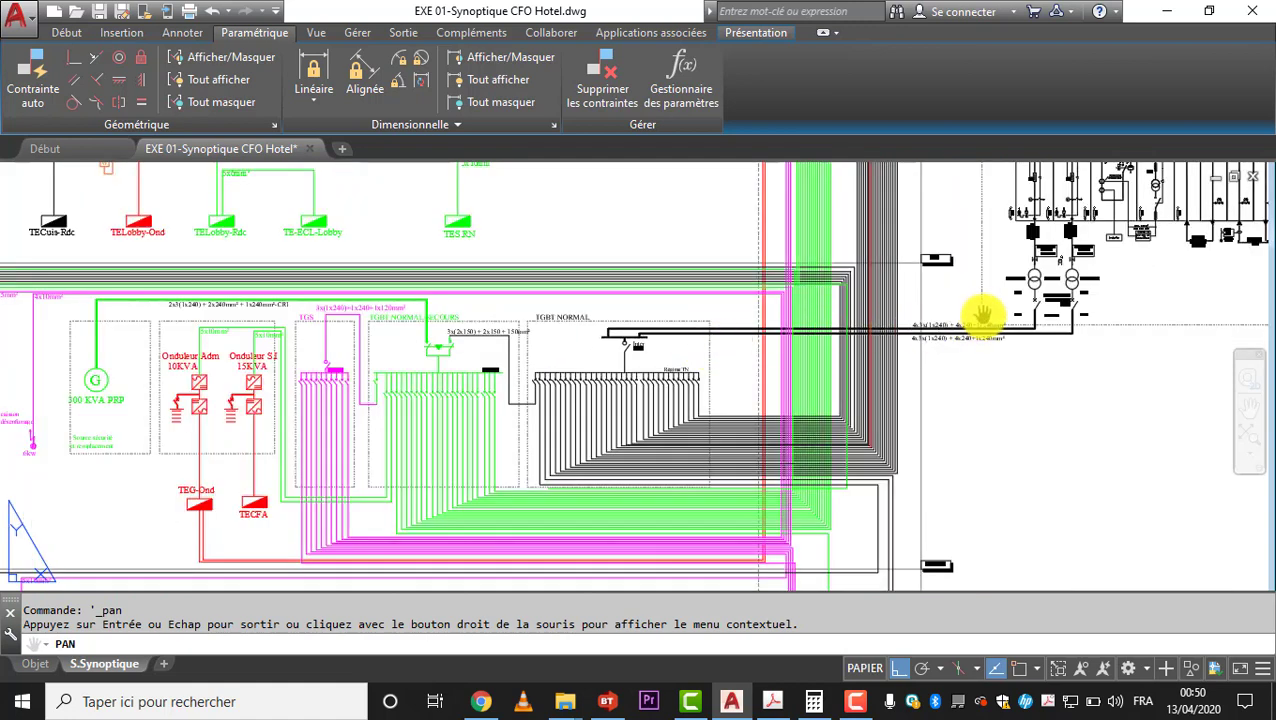
{"action": "scroll", "coordinate": [960, 332], "scroll_direction": "up", "scroll_amount": 2}
{"action": "left_click_drag", "start_coordinate": [1078, 329], "coordinate": [829, 383]}
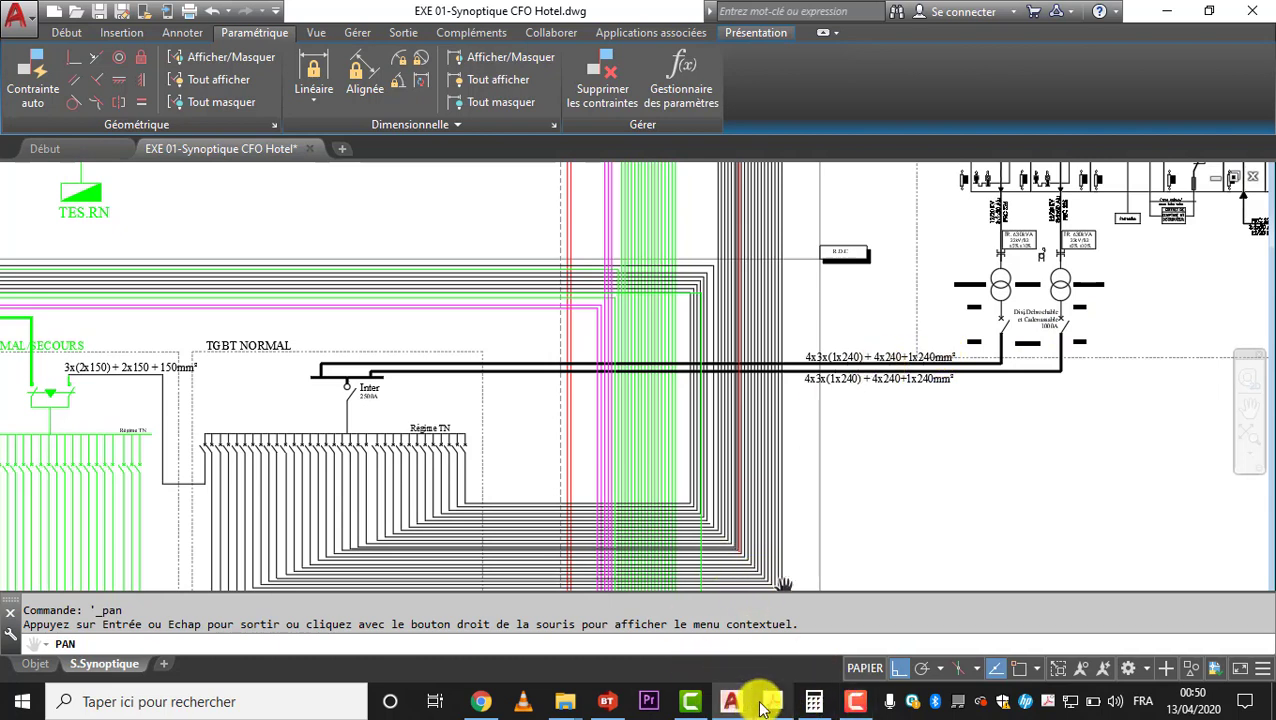
- Switch to Caneco-BT and review the source's high-voltage network settings, ending on its main source settings
{"action": "left_click", "coordinate": [610, 705]}
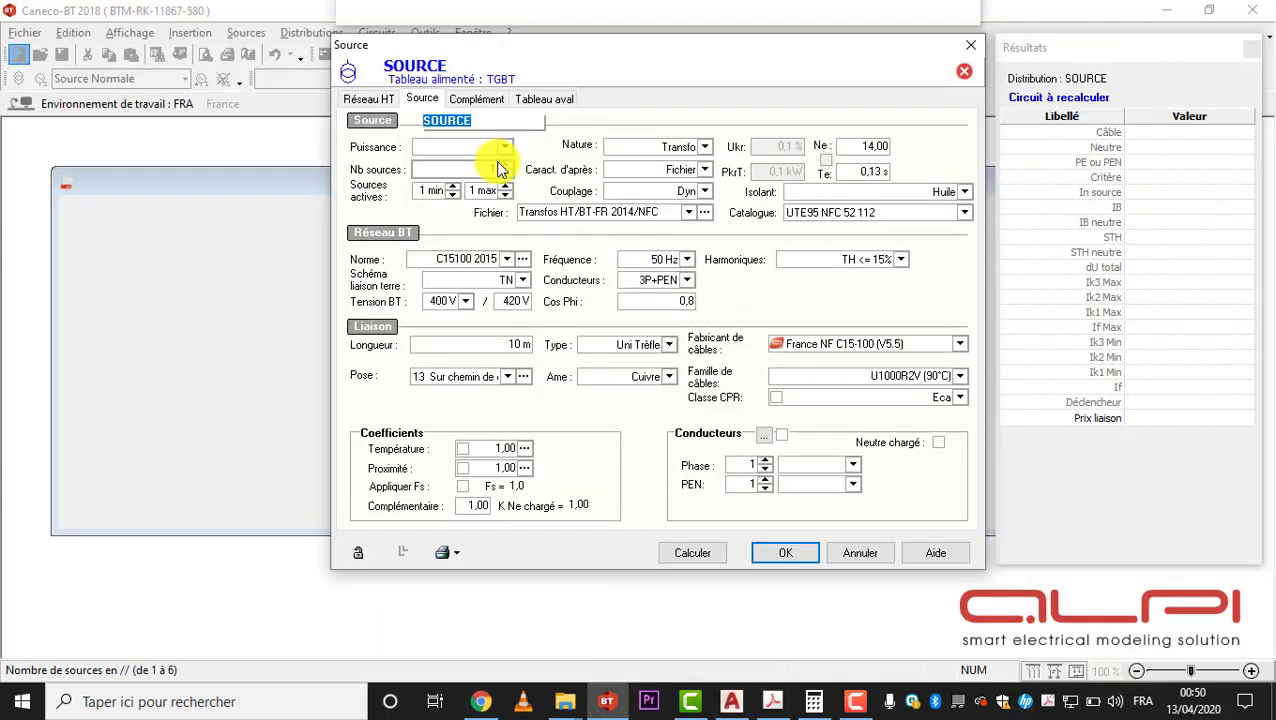
{"action": "left_click", "coordinate": [367, 100]}
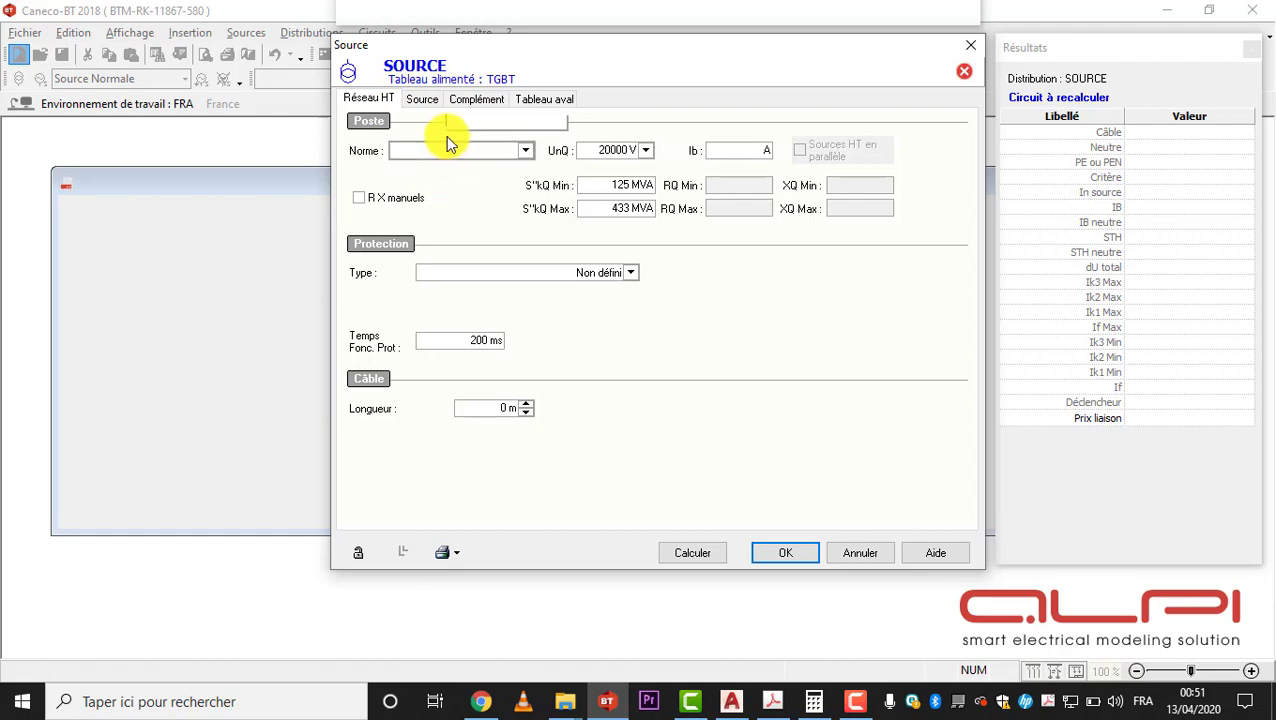
{"action": "left_click", "coordinate": [424, 100]}
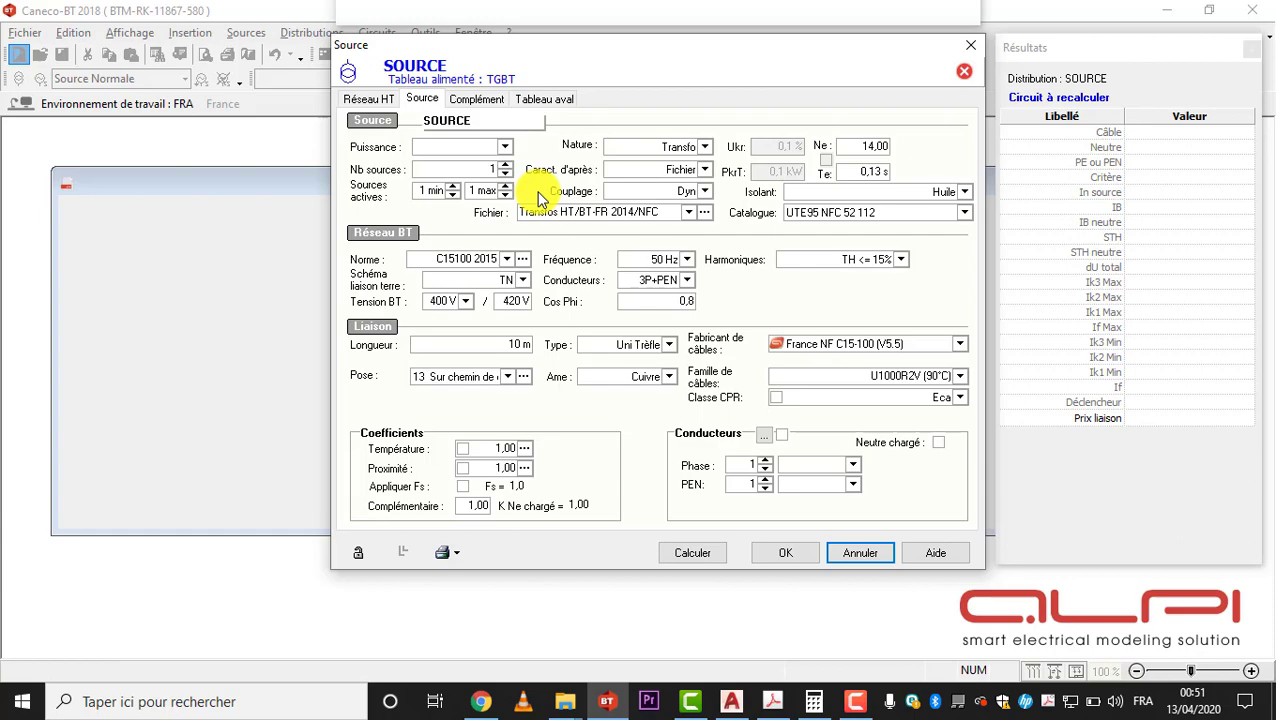
- Switch to the AutoCAD synoptic and check the number and power rating of the transformers feeding the installation
{"action": "left_click", "coordinate": [733, 701]}
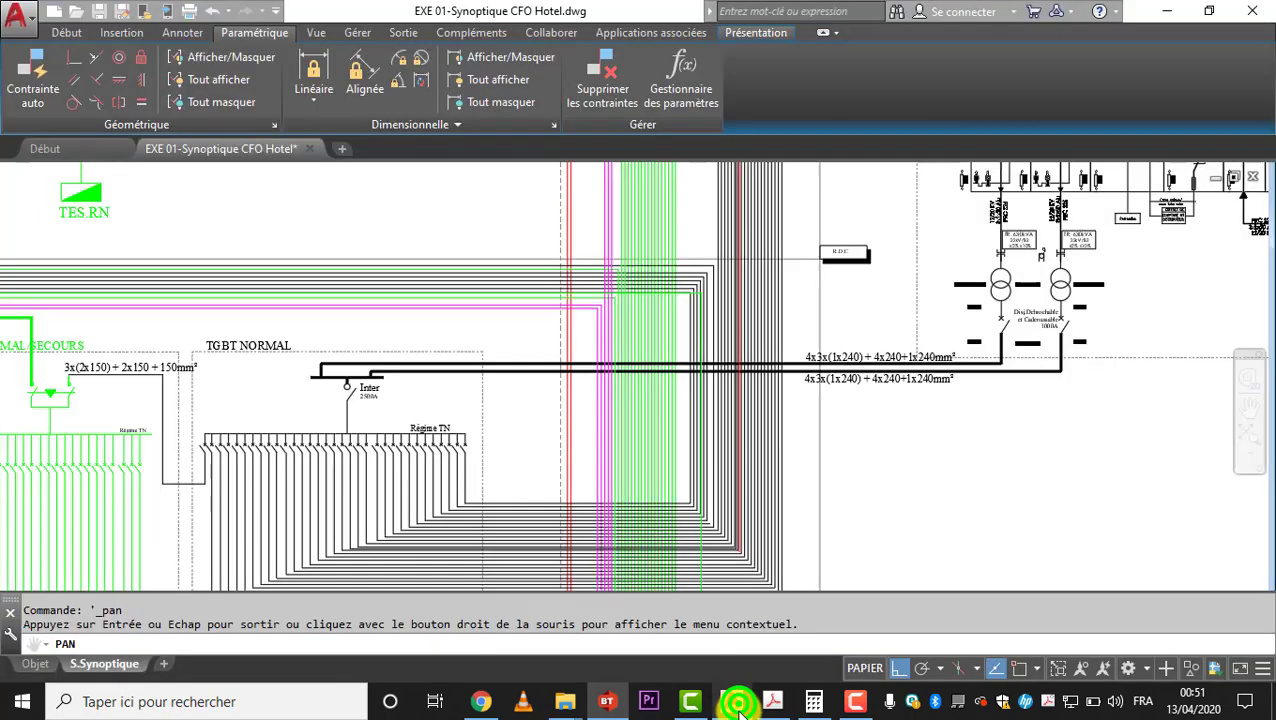
{"action": "scroll", "coordinate": [830, 390], "scroll_direction": "down", "scroll_amount": 8}
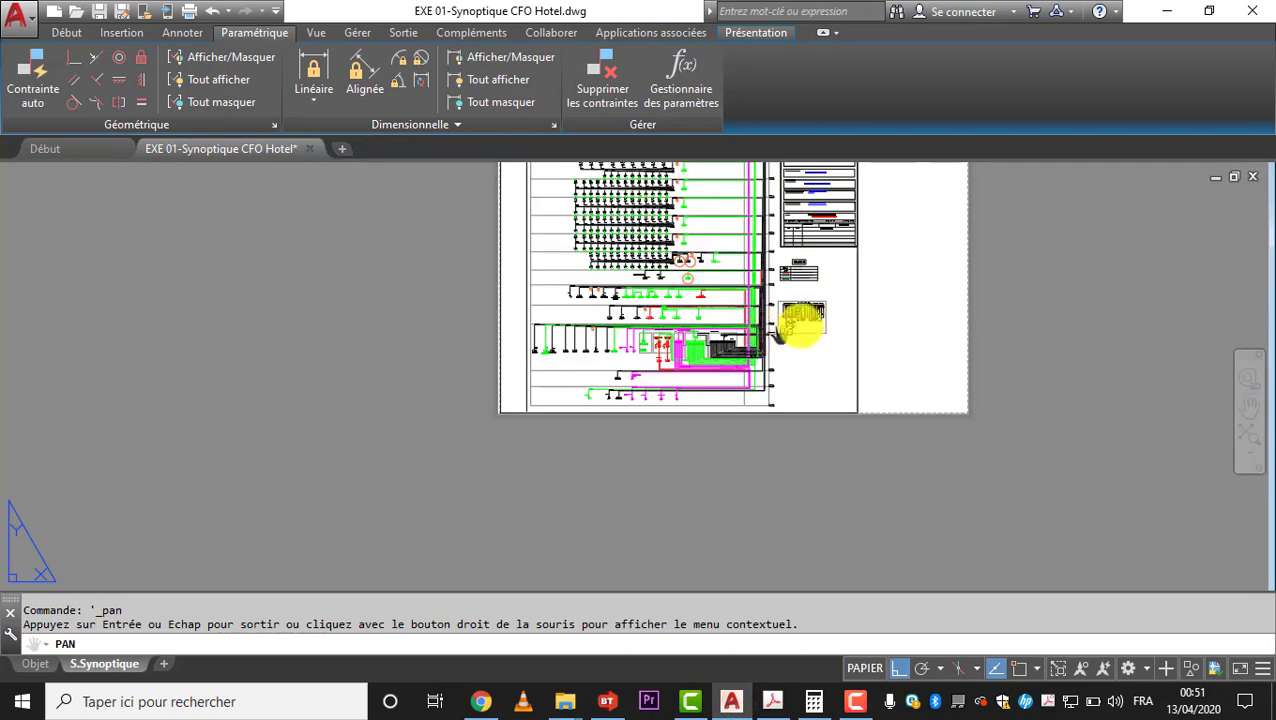
{"action": "scroll", "coordinate": [780, 440], "scroll_direction": "up", "scroll_amount": 8}
{"action": "left_click_drag", "start_coordinate": [869, 530], "coordinate": [858, 305]}
{"action": "scroll", "coordinate": [855, 538], "scroll_direction": "up", "scroll_amount": 3}
{"action": "left_click_drag", "start_coordinate": [853, 536], "coordinate": [904, 402]}
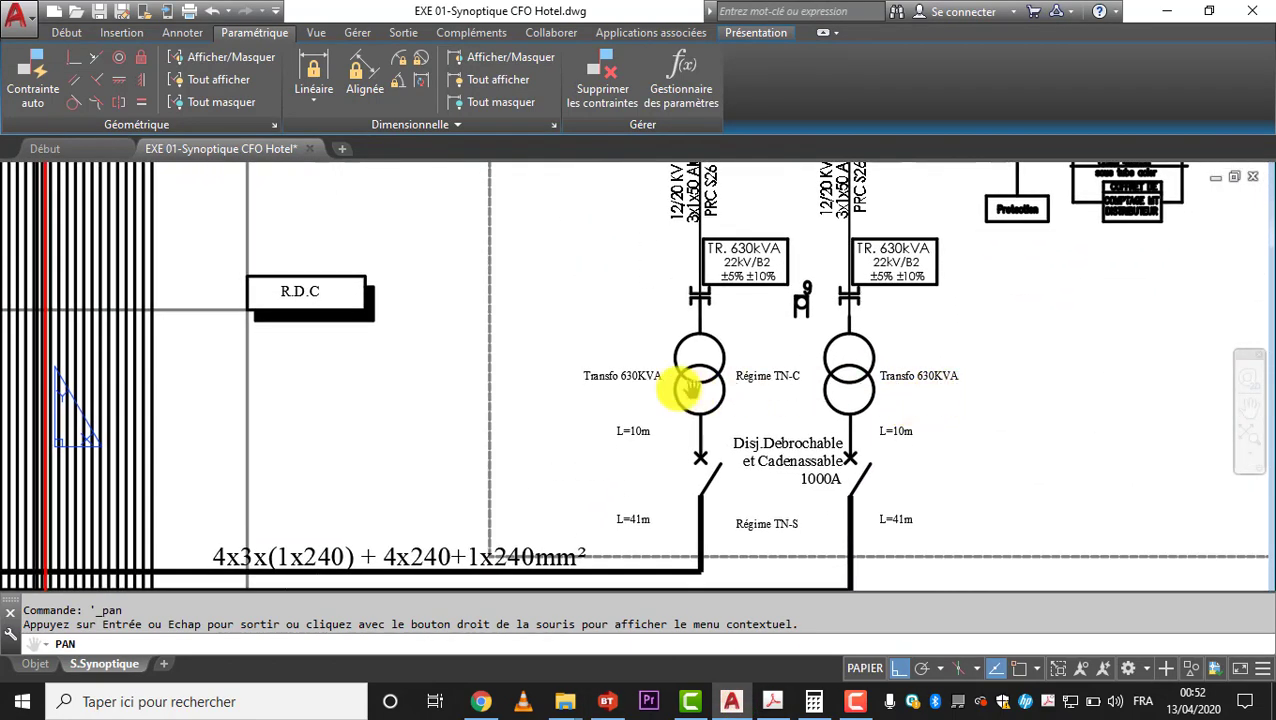
- Switch to Caneco-BT and set the source power to 630 kVA, with 2 sources and a maximum of 2 active
{"action": "left_click", "coordinate": [605, 701]}
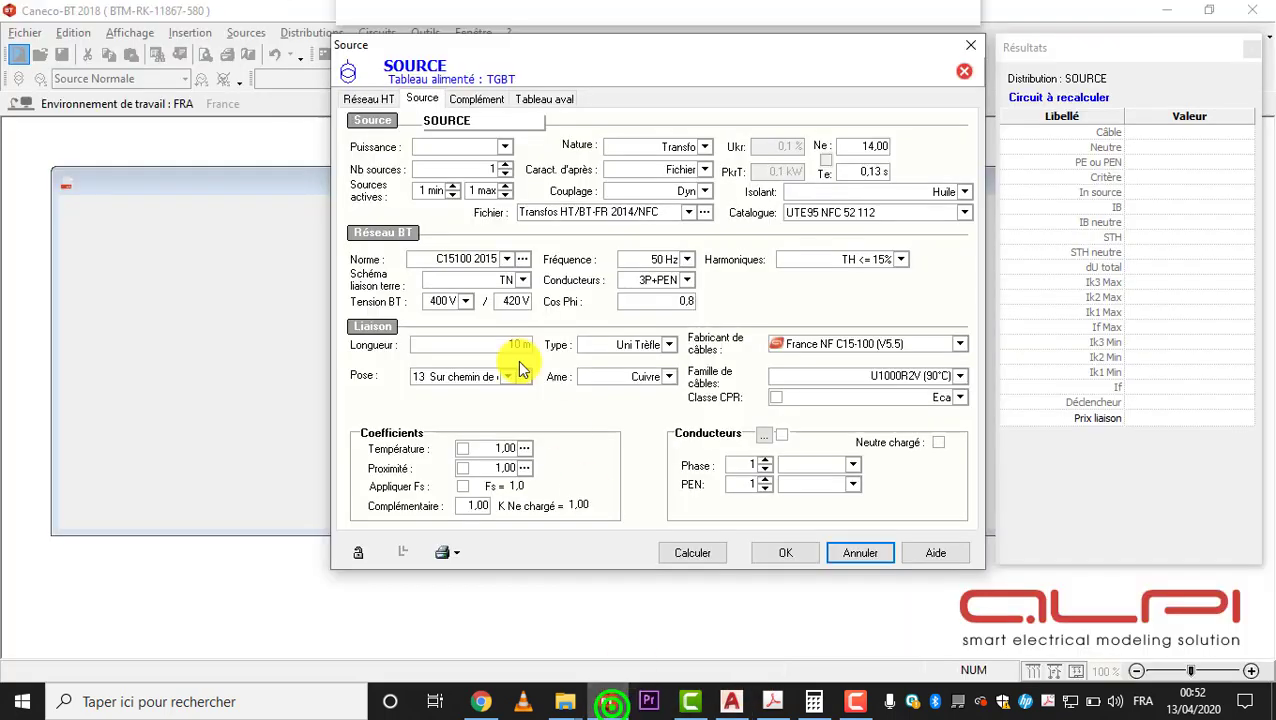
{"action": "left_click", "coordinate": [504, 148]}
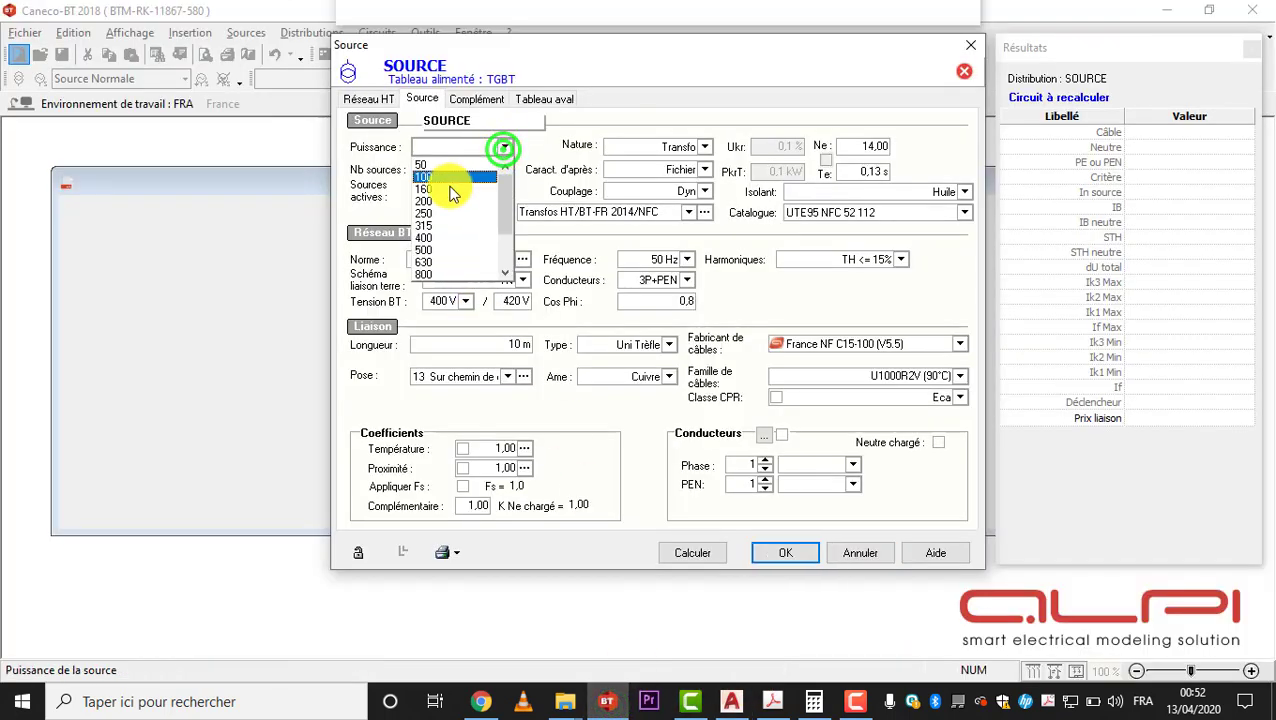
{"action": "left_click", "coordinate": [443, 262]}
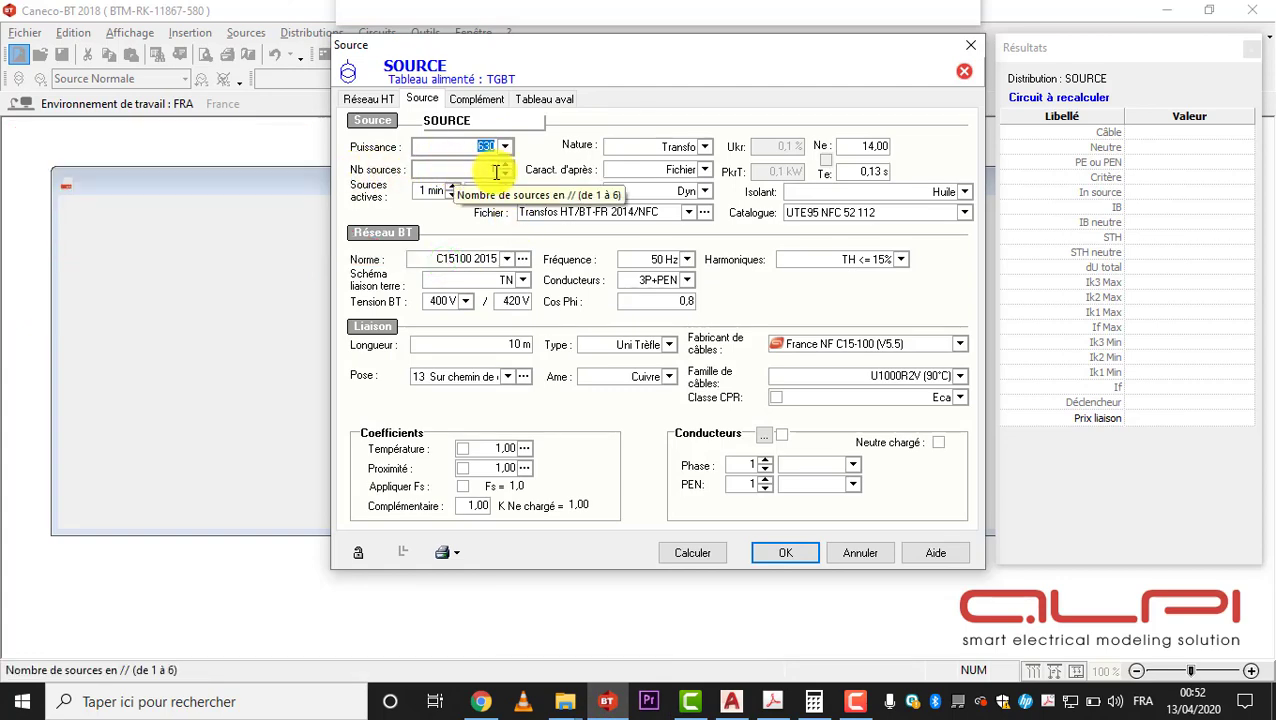
{"action": "left_click", "coordinate": [509, 165]}
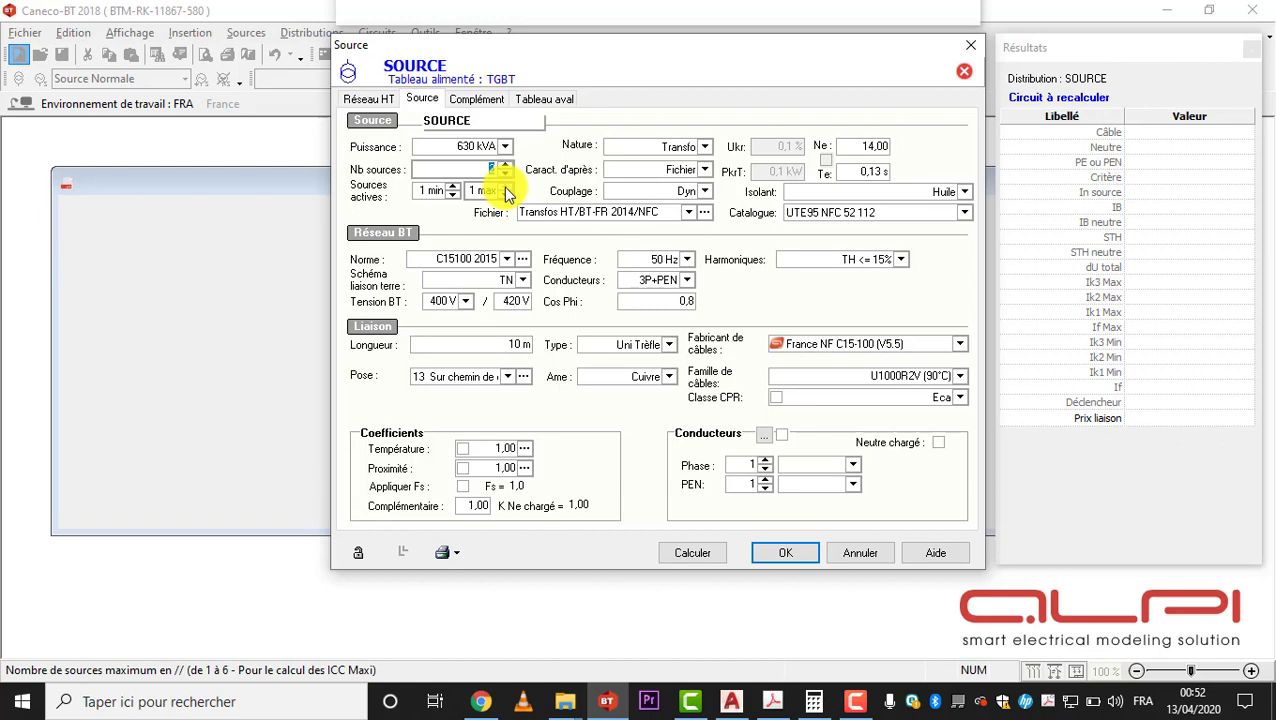
{"action": "left_click", "coordinate": [508, 192]}
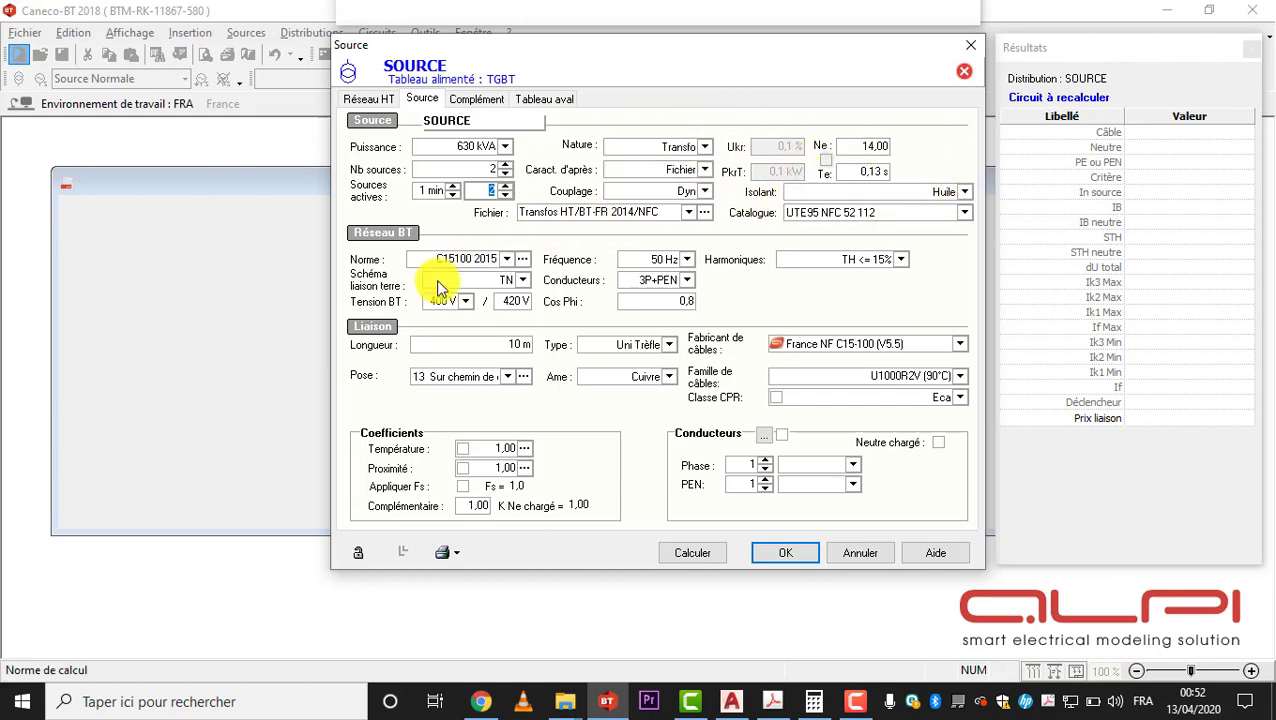
- Keep the TN earthing system and 3P+PEN conductors for the source, and set its low-voltage network voltage to 380 V
{"action": "left_click", "coordinate": [524, 283]}
{"action": "left_click", "coordinate": [466, 334]}
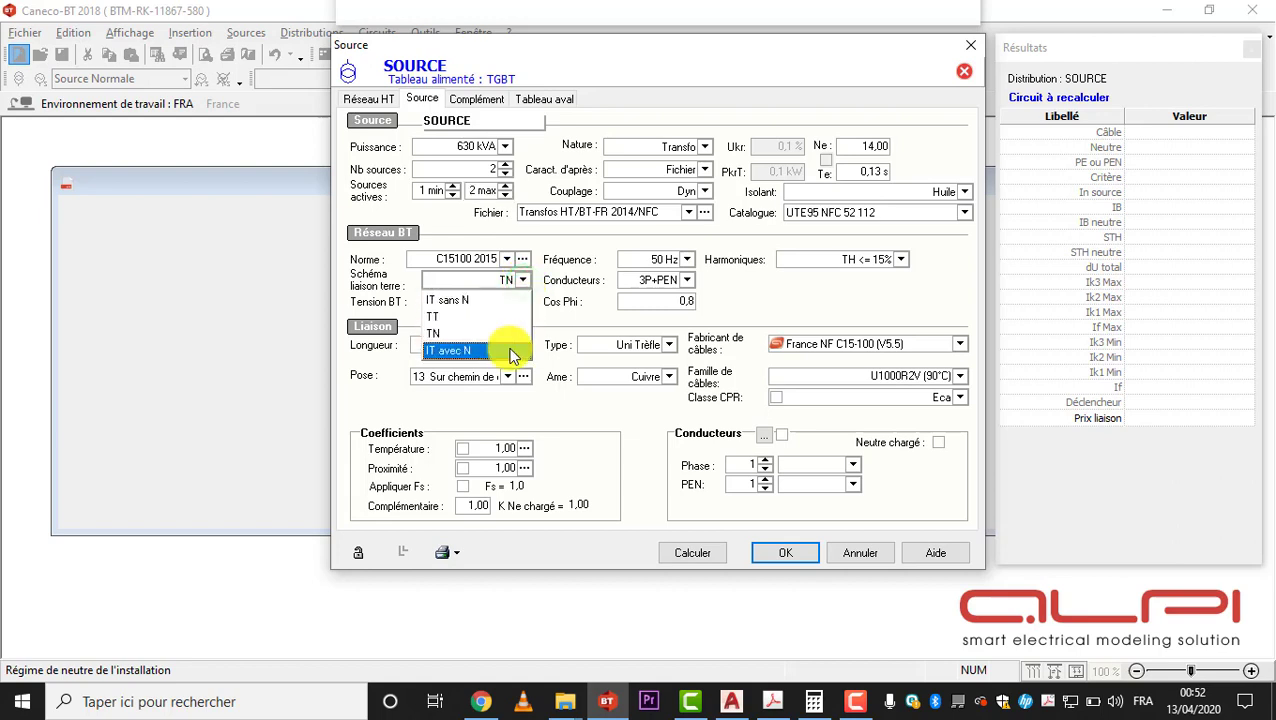
{"action": "left_click", "coordinate": [685, 284]}
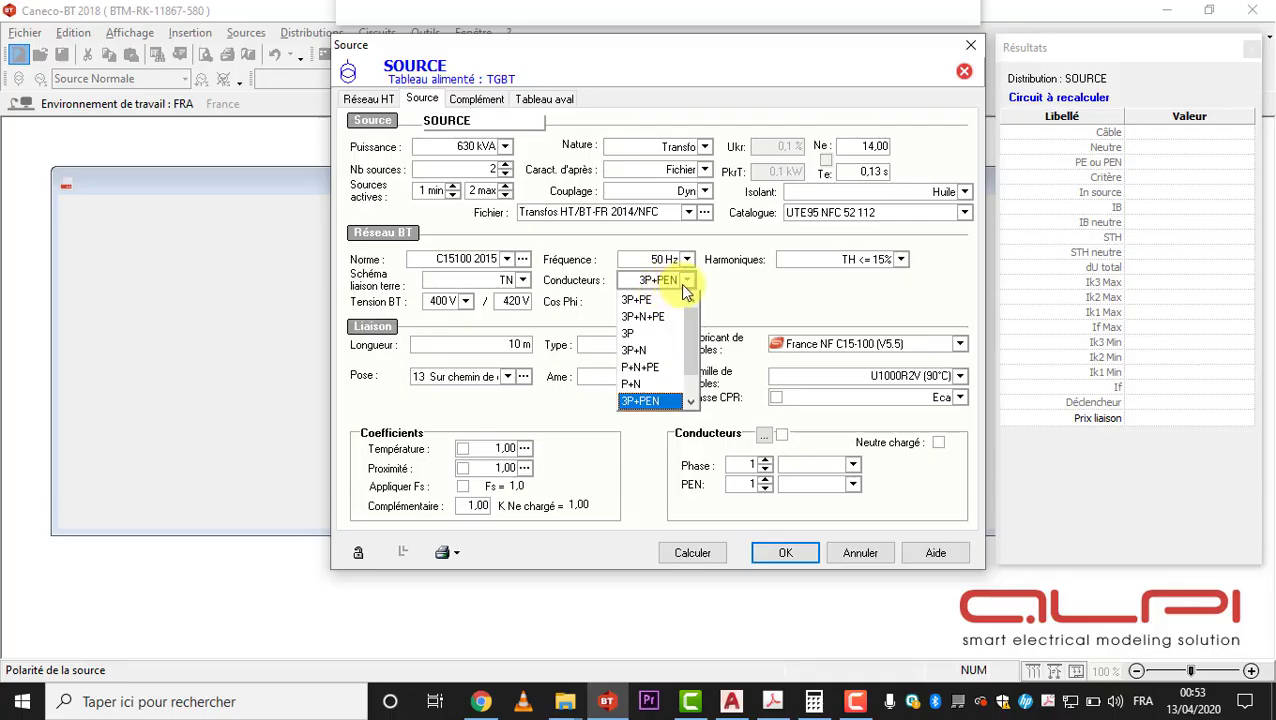
{"action": "left_click", "coordinate": [670, 284]}
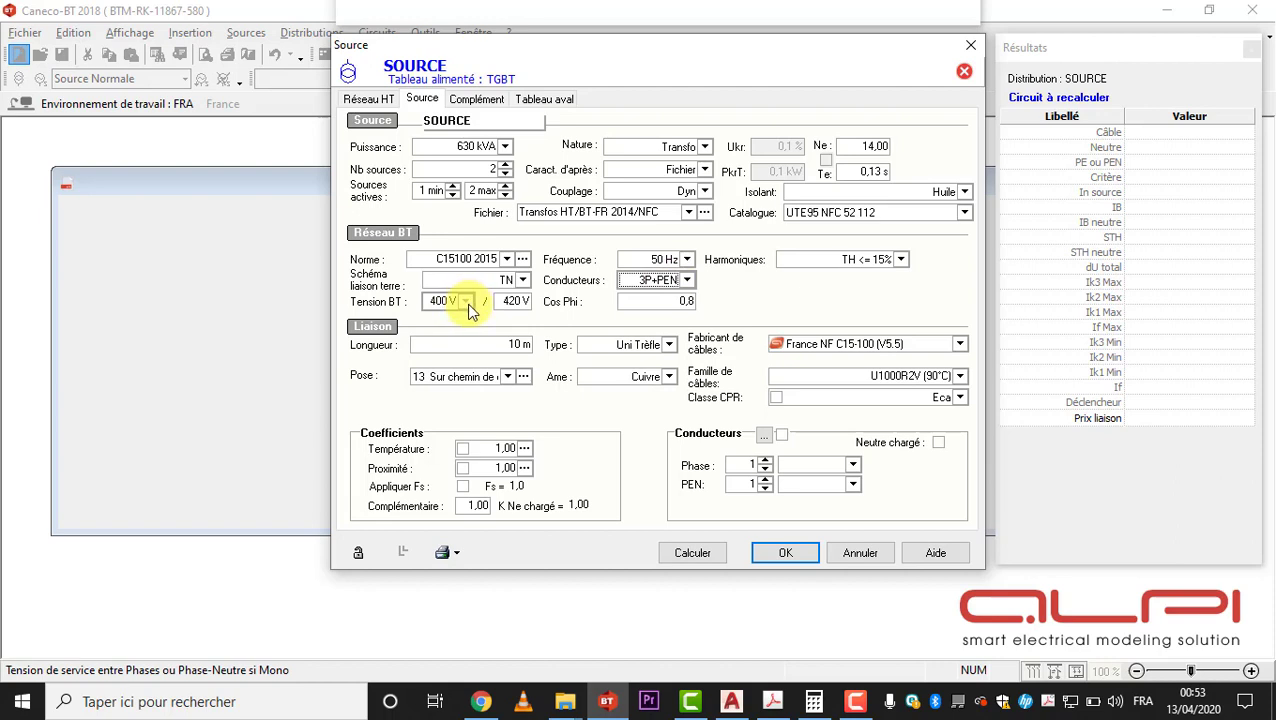
{"action": "left_click", "coordinate": [467, 302]}
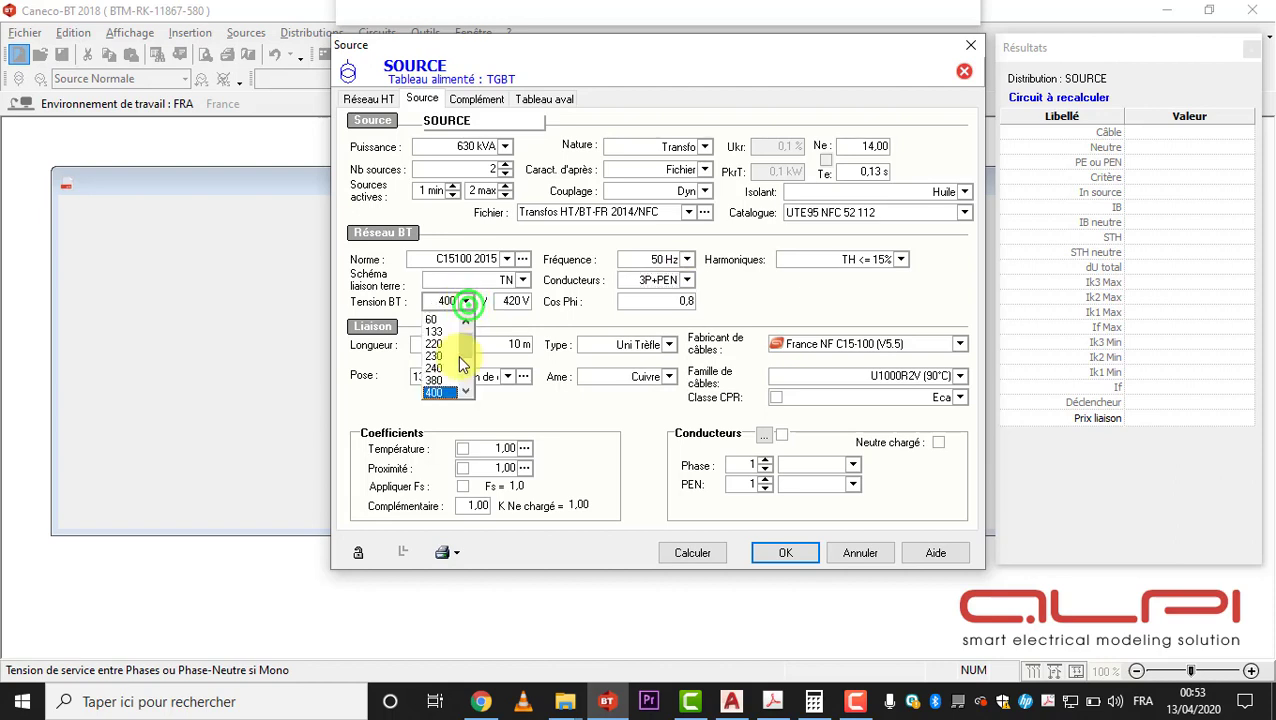
{"action": "left_click", "coordinate": [440, 385]}
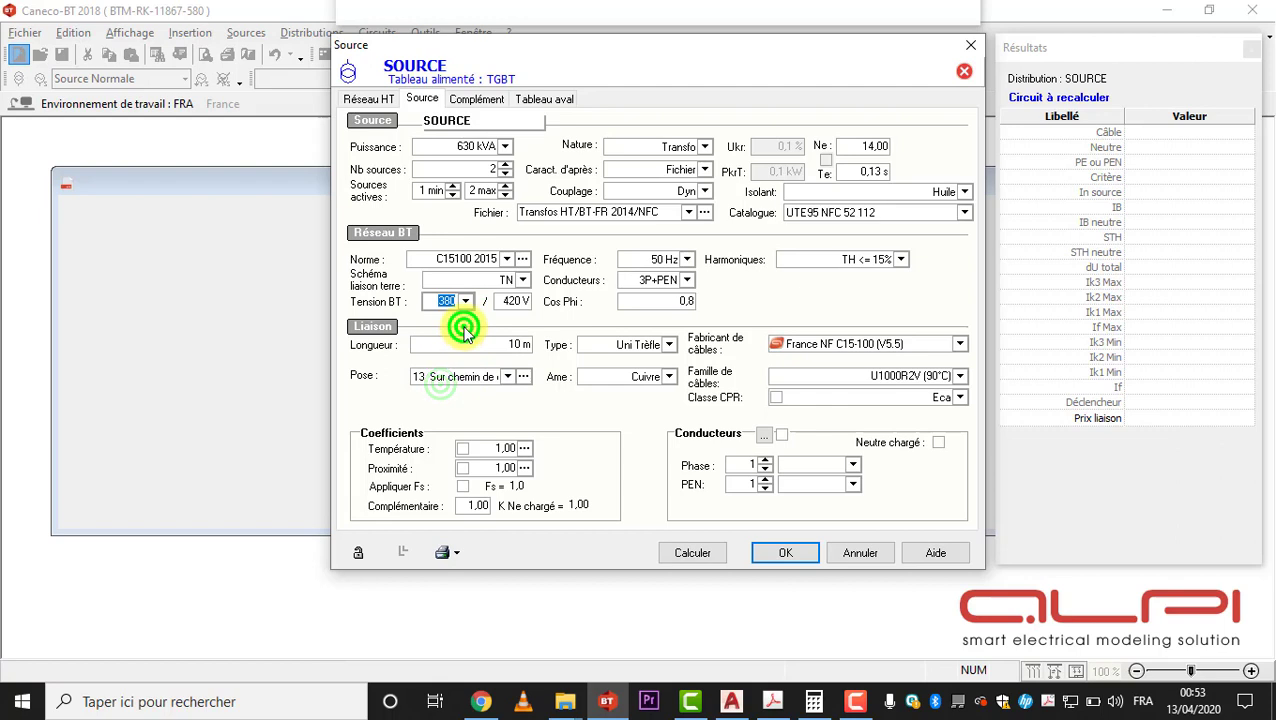
{"action": "left_click", "coordinate": [612, 326]}
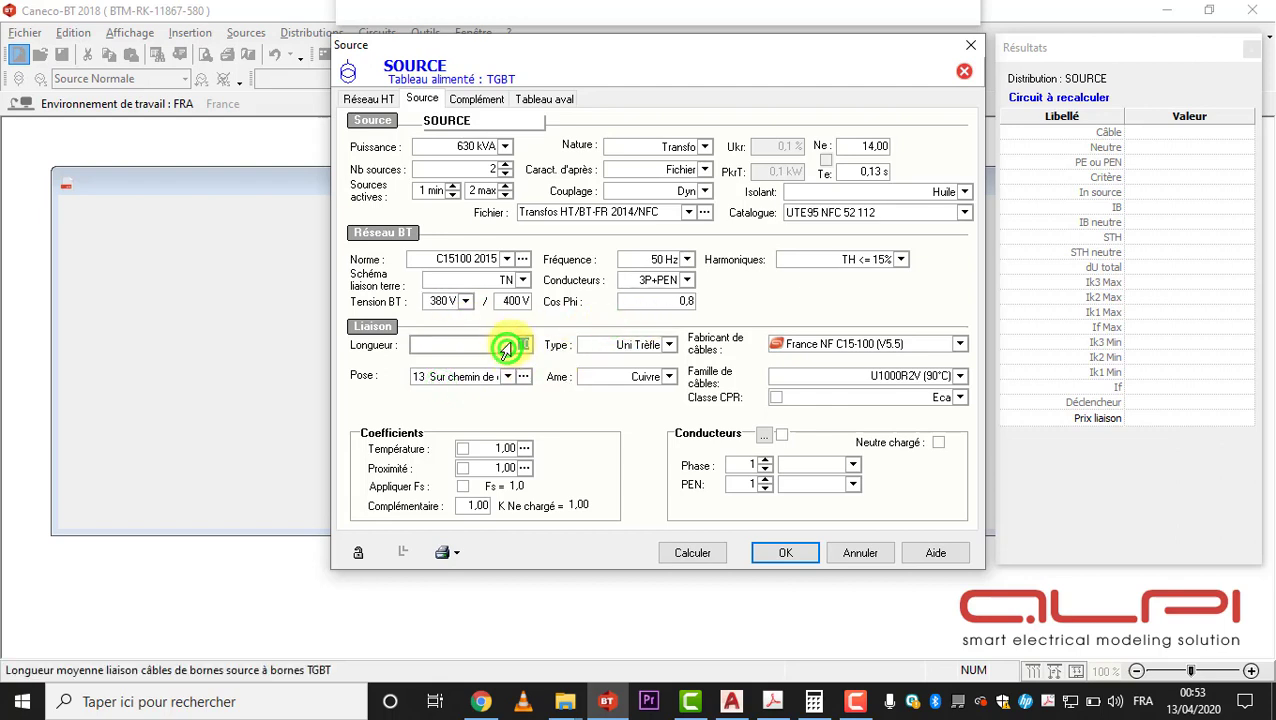
- Check the source's link length in Caneco-BT against the cable length below the transformers in the AutoCAD drawing
{"action": "left_click", "coordinate": [553, 326]}
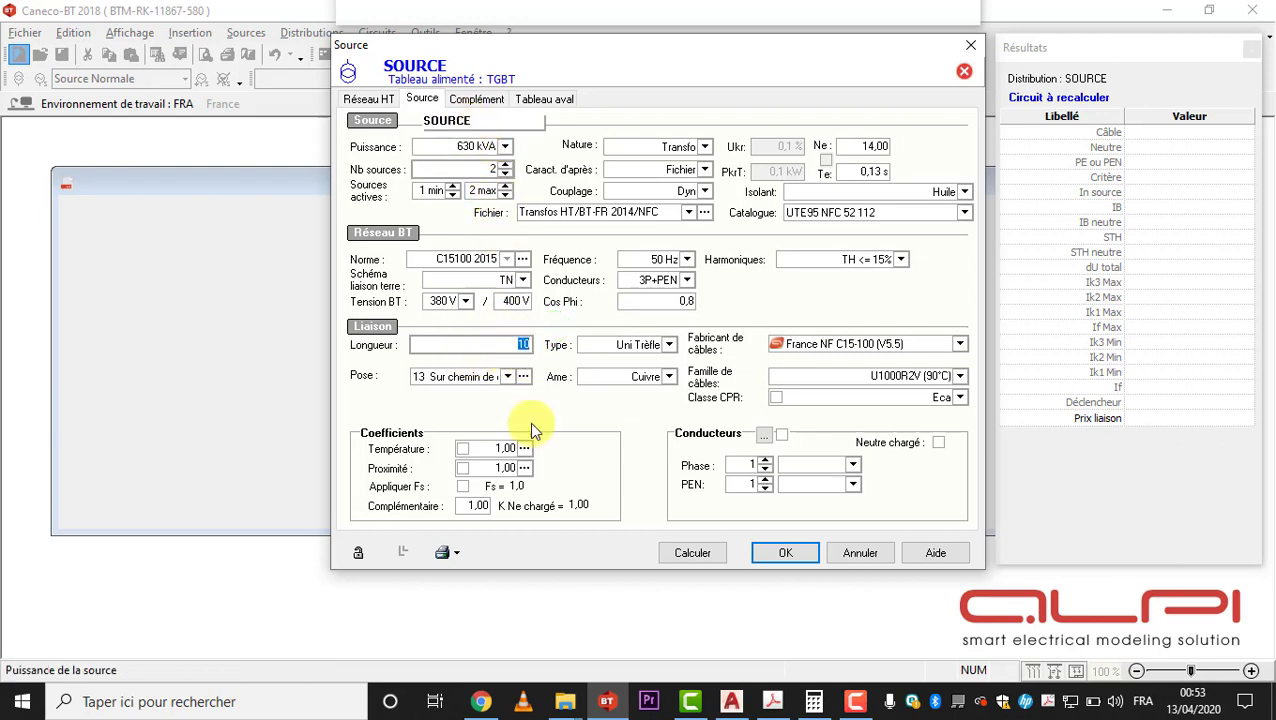
{"action": "mouse_move", "coordinate": [731, 700]}
{"action": "left_click", "coordinate": [660, 622]}
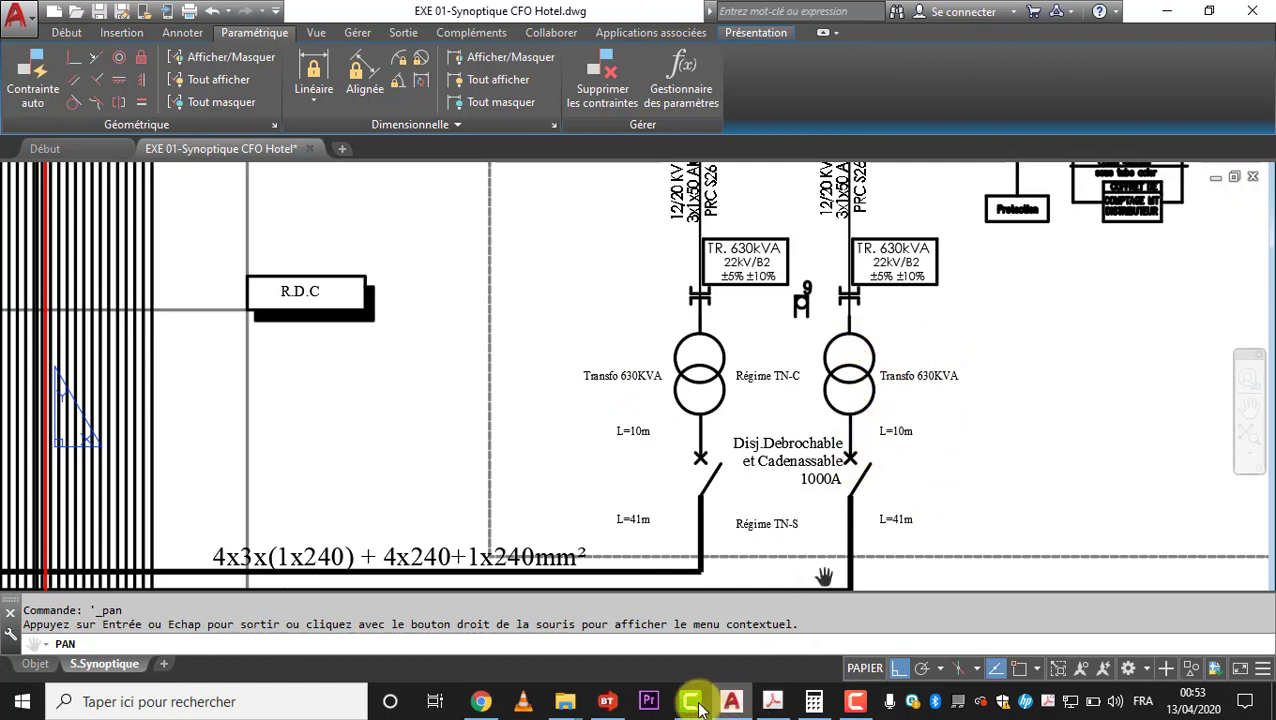
{"action": "left_click", "coordinate": [605, 701]}
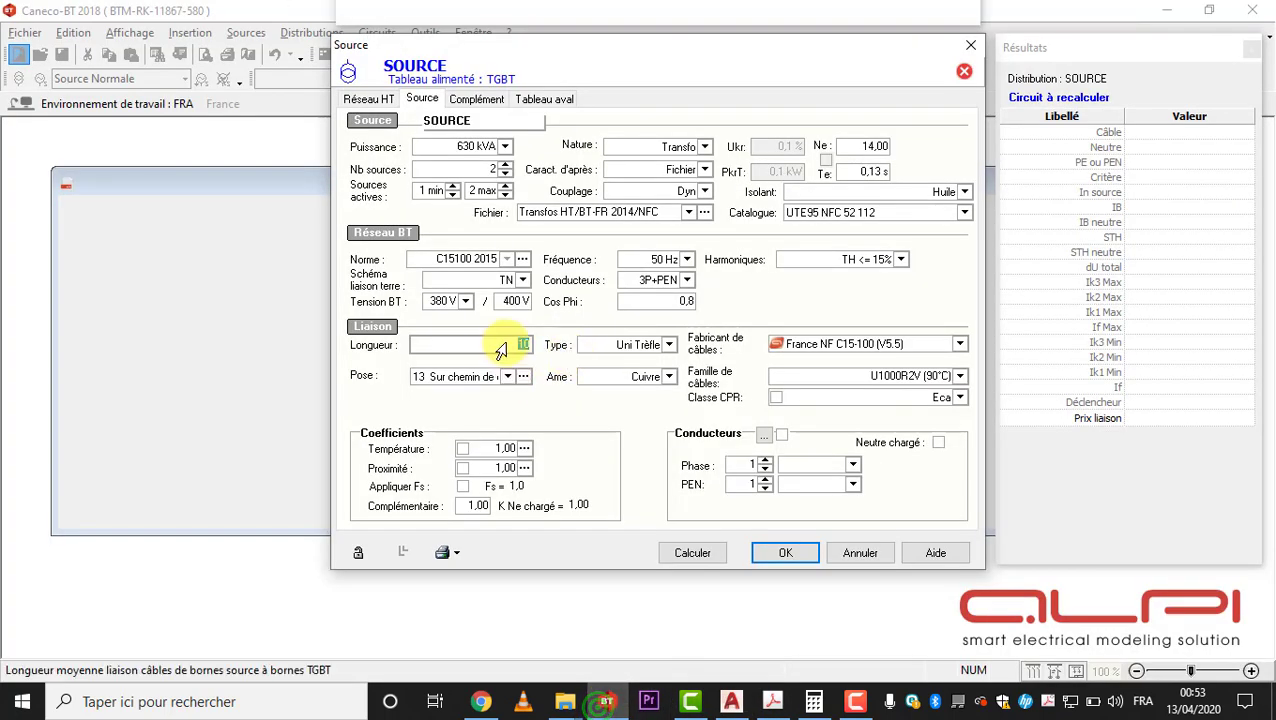
{"action": "left_click", "coordinate": [552, 406]}
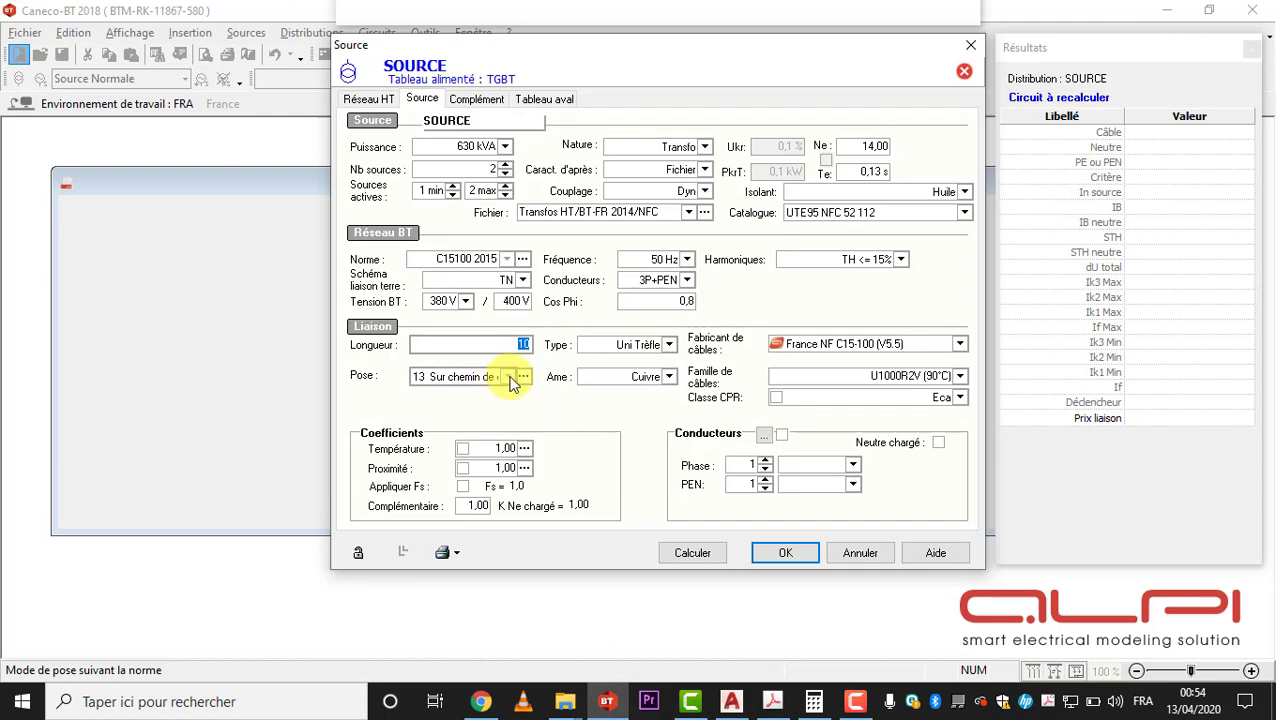
- Keep laying method 13 on perforated cable trays and the copper core for the source link, and calculate the source circuit
{"action": "left_click", "coordinate": [509, 378]}
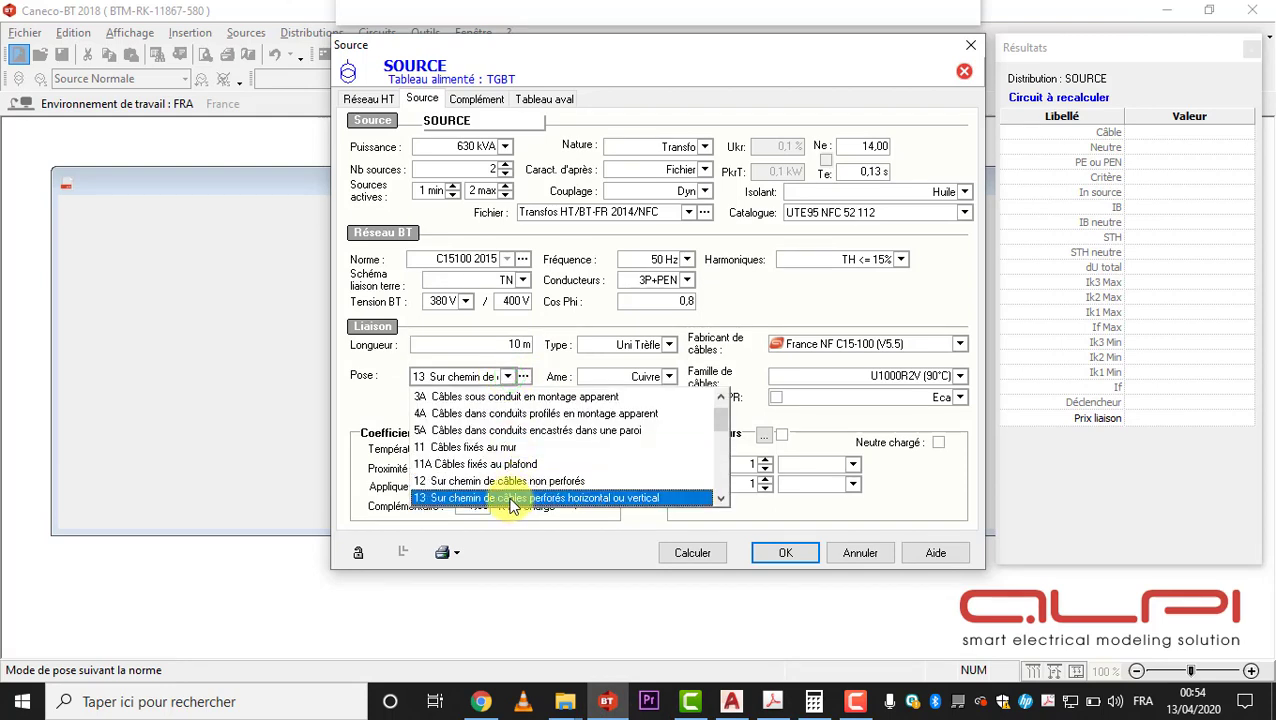
{"action": "mouse_move", "coordinate": [720, 421]}
{"action": "left_mouse_down"}
{"action": "mouse_move", "coordinate": [724, 489]}
{"action": "mouse_move", "coordinate": [726, 407]}
{"action": "left_mouse_up"}
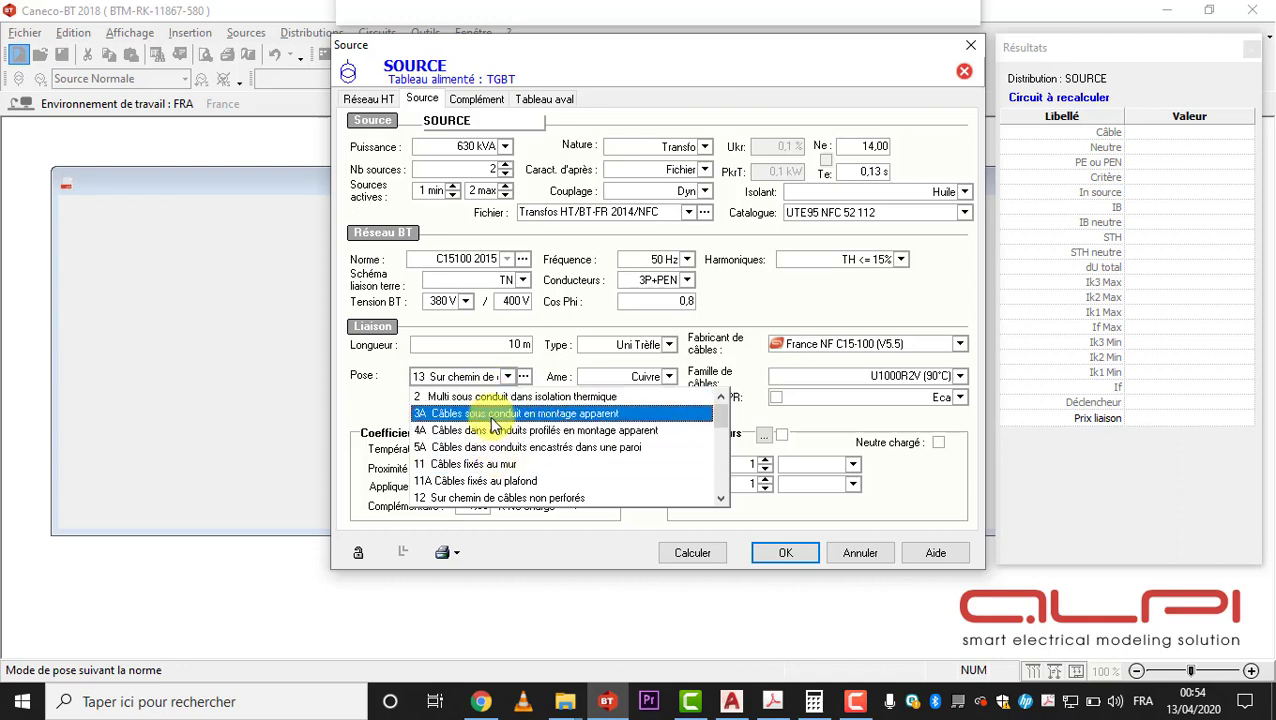
{"action": "left_click", "coordinate": [385, 388]}
{"action": "left_click", "coordinate": [662, 406]}
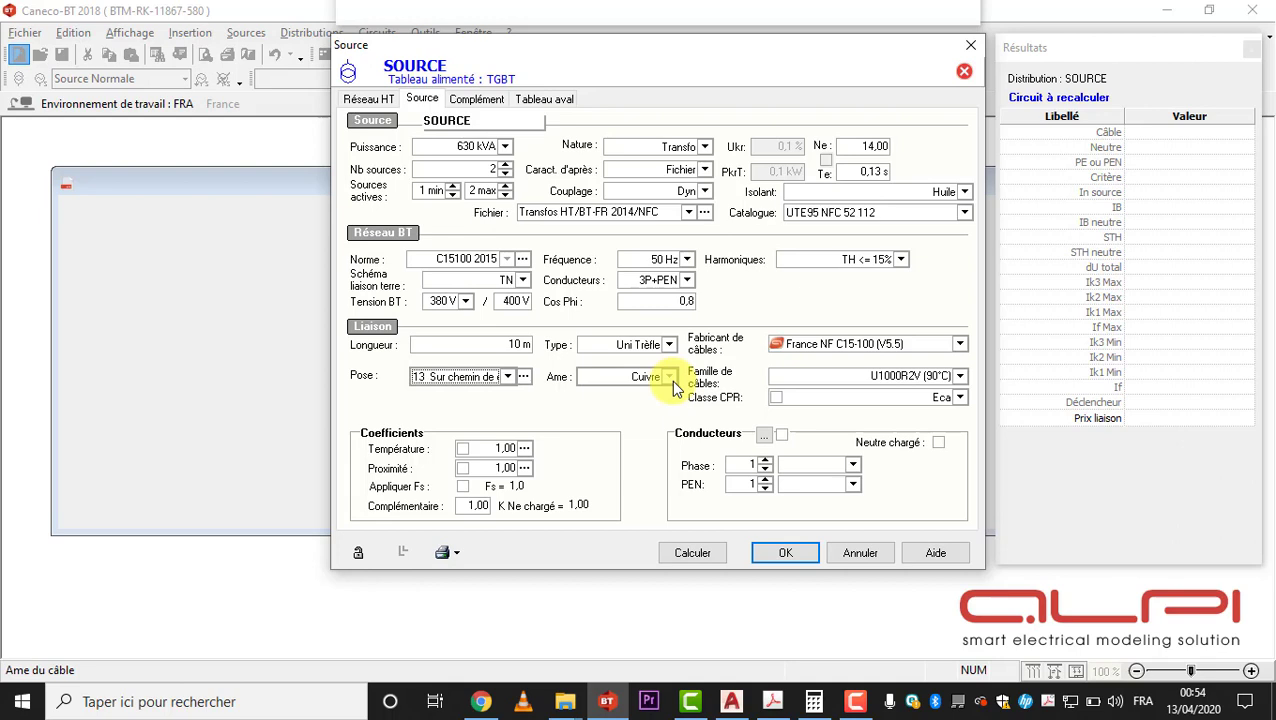
{"action": "left_click", "coordinate": [640, 416]}
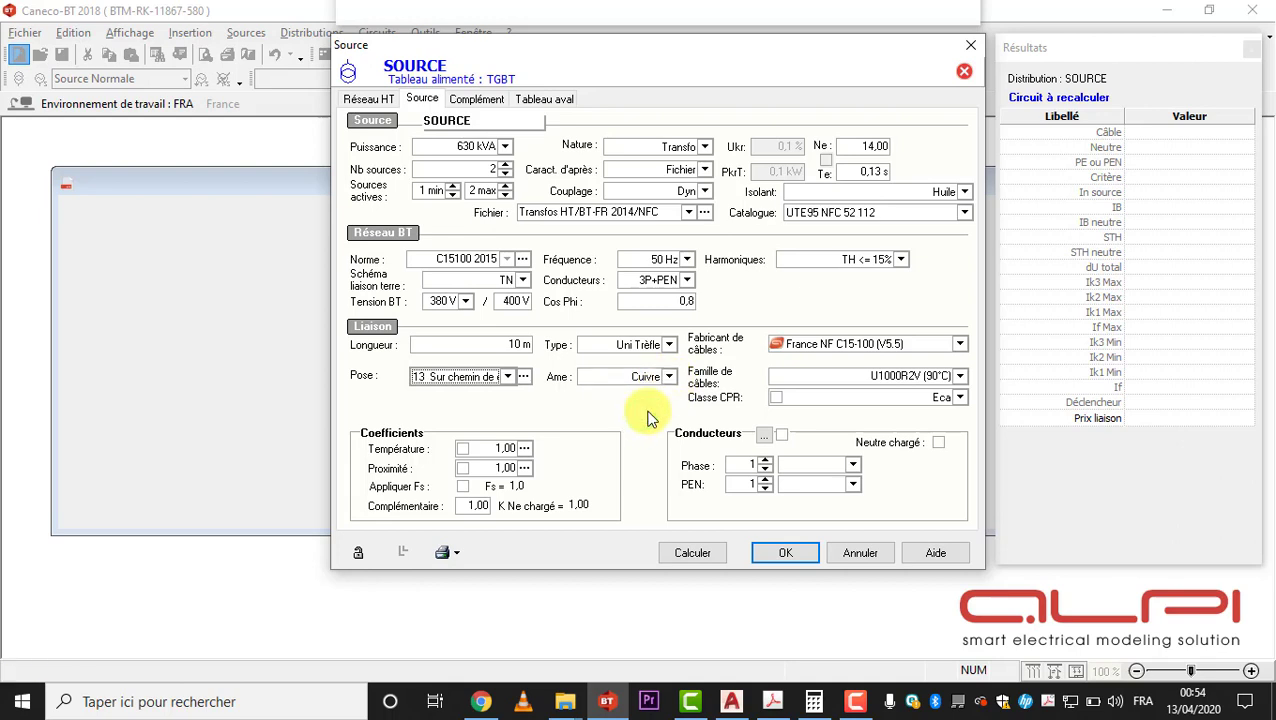
{"action": "left_click", "coordinate": [691, 554]}
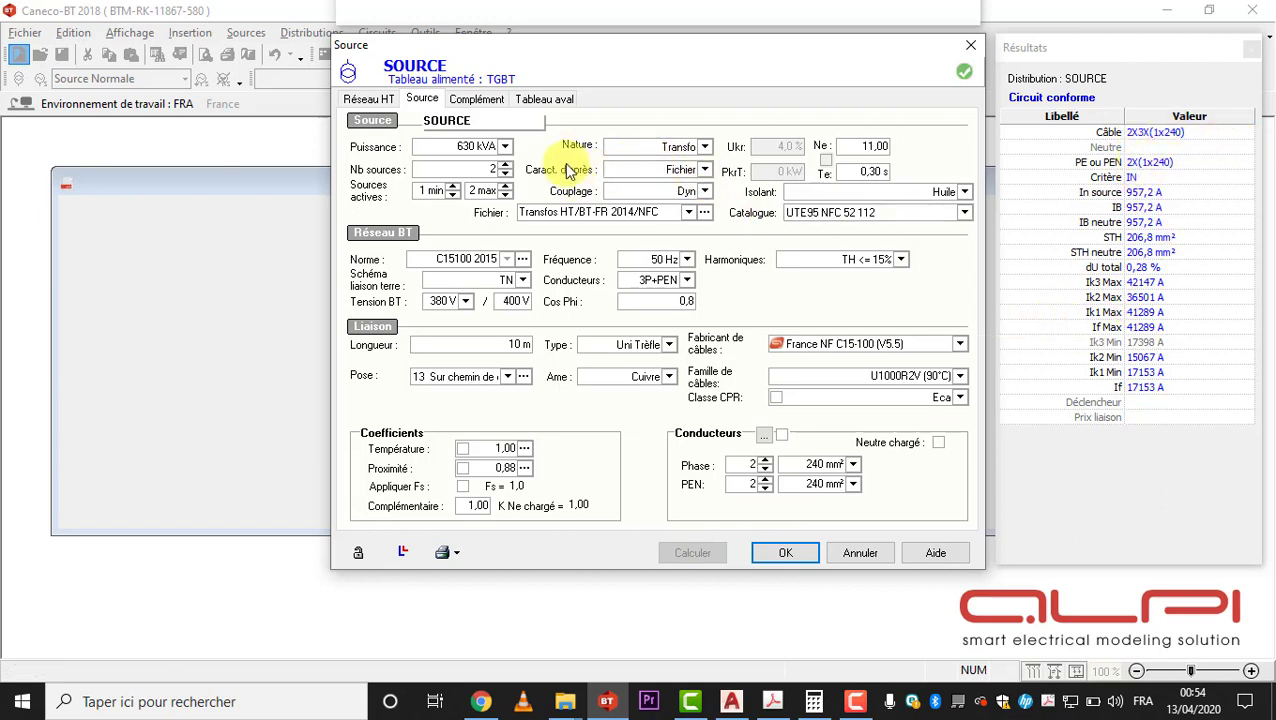
- Check the breaker below the transformers in the AutoCAD drawing, and set the TGBT board's incoming switching device in Caneco-BT to Disj. Boitier moulé
{"action": "left_click", "coordinate": [547, 100]}
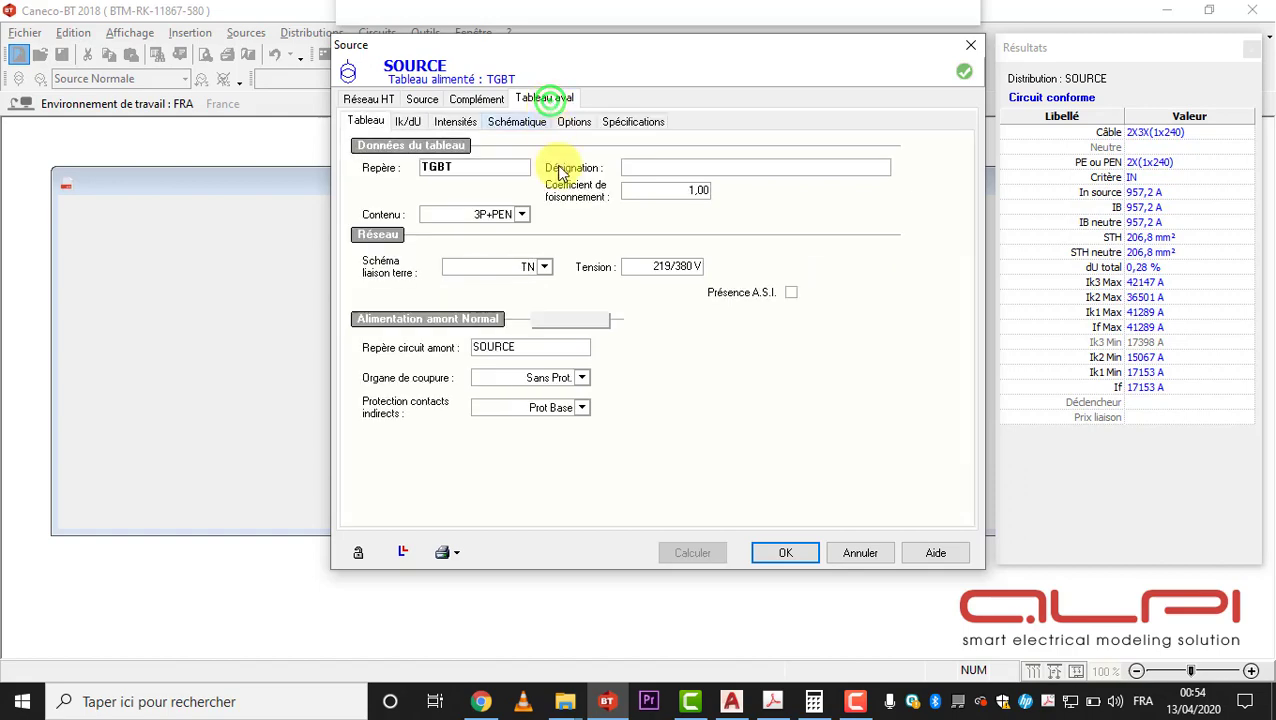
{"action": "left_click", "coordinate": [732, 701]}
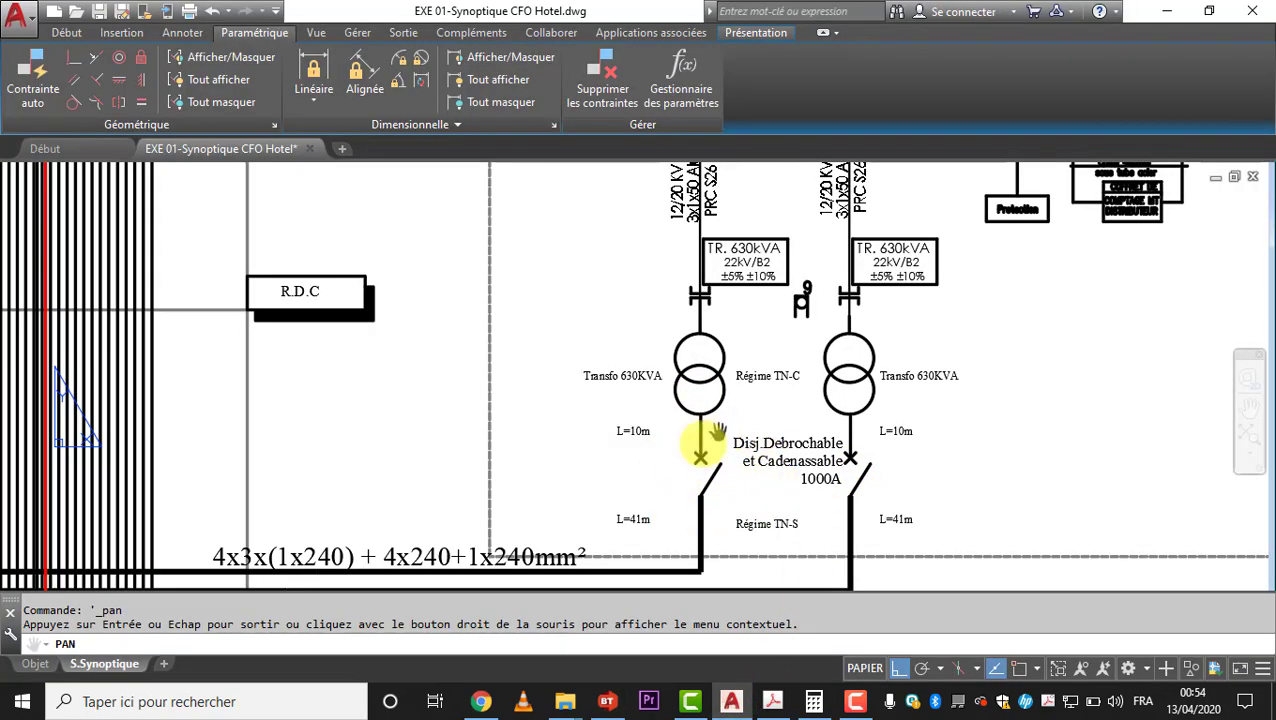
{"action": "left_click", "coordinate": [604, 700]}
{"action": "left_click", "coordinate": [581, 293]}
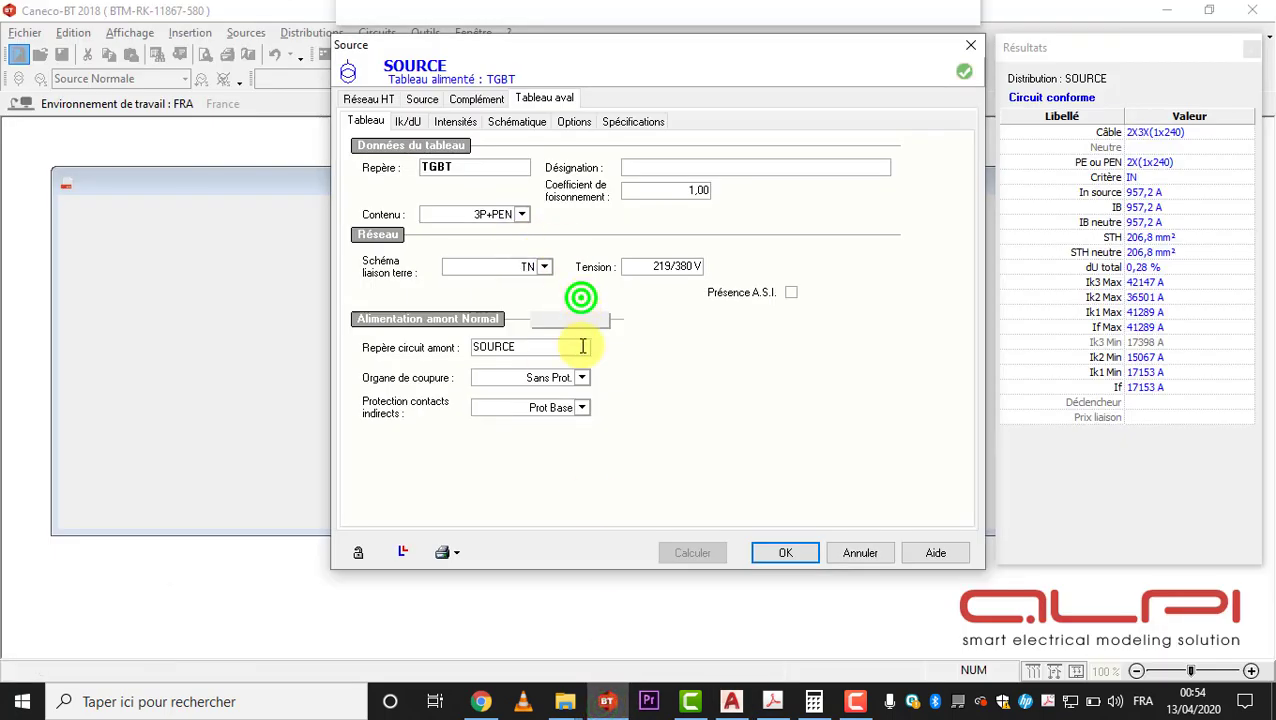
{"action": "left_click", "coordinate": [581, 378]}
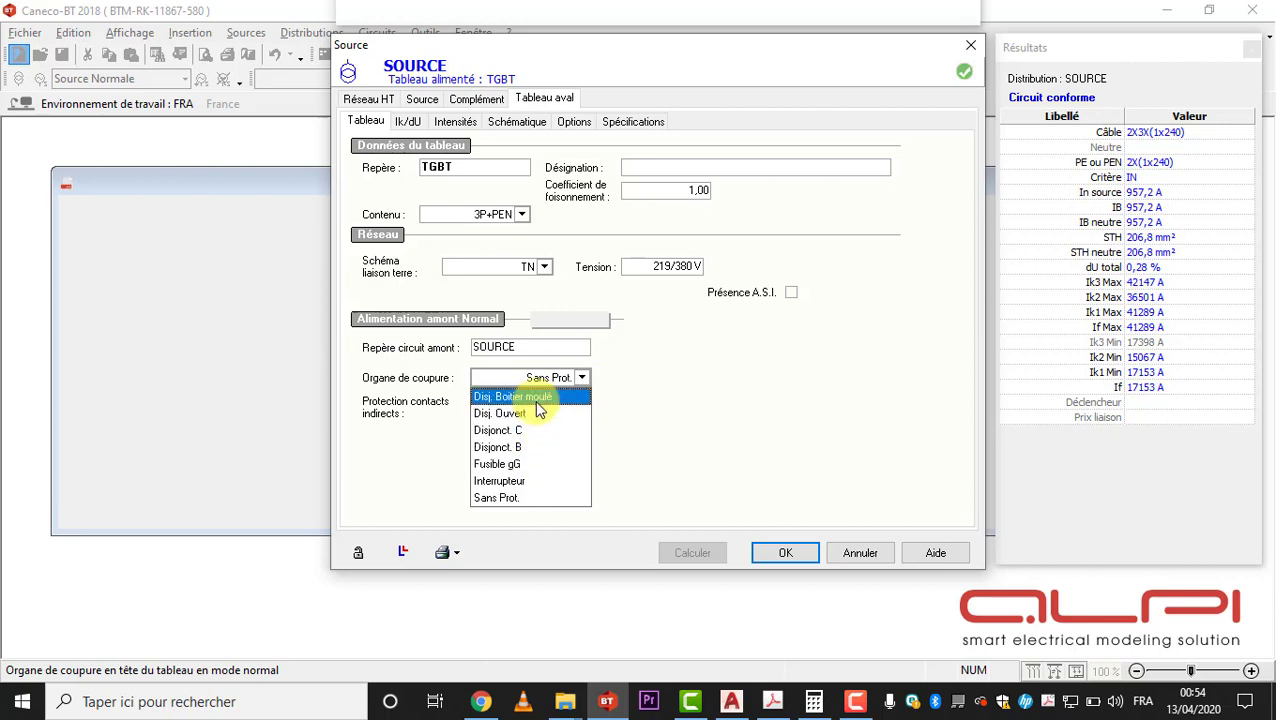
{"action": "left_click", "coordinate": [486, 397]}
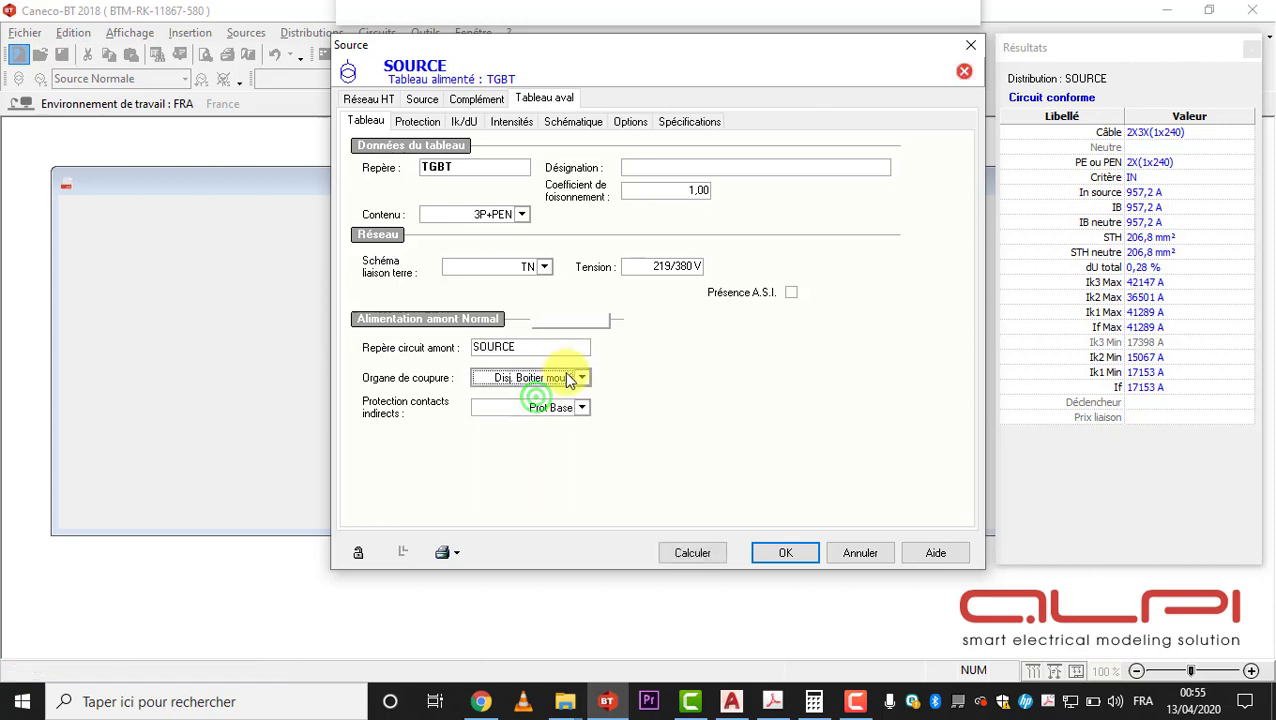
{"action": "left_click", "coordinate": [704, 355]}
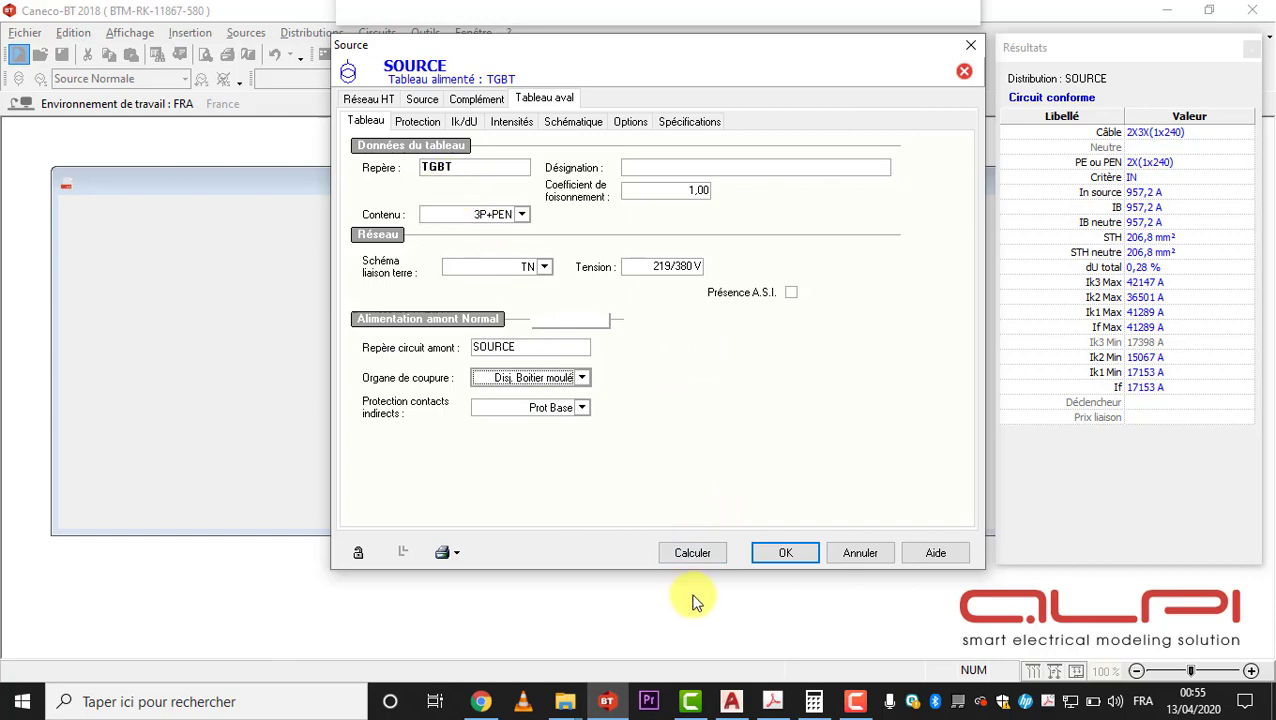
- Calculate the source and accept the 3P3D NS1000N Micrologic 2.0 breaker for TGBT, comparing its rating with the breaker in the AutoCAD drawing
{"action": "left_click", "coordinate": [694, 556]}
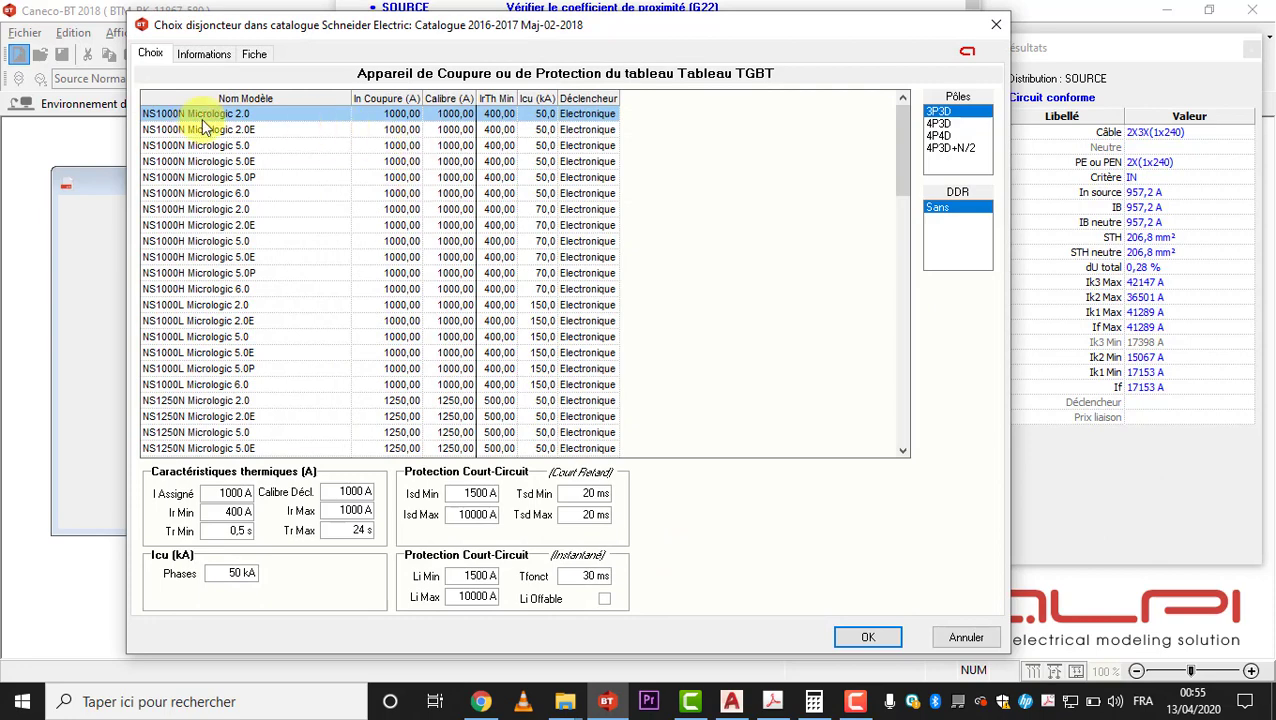
{"action": "left_click", "coordinate": [904, 135]}
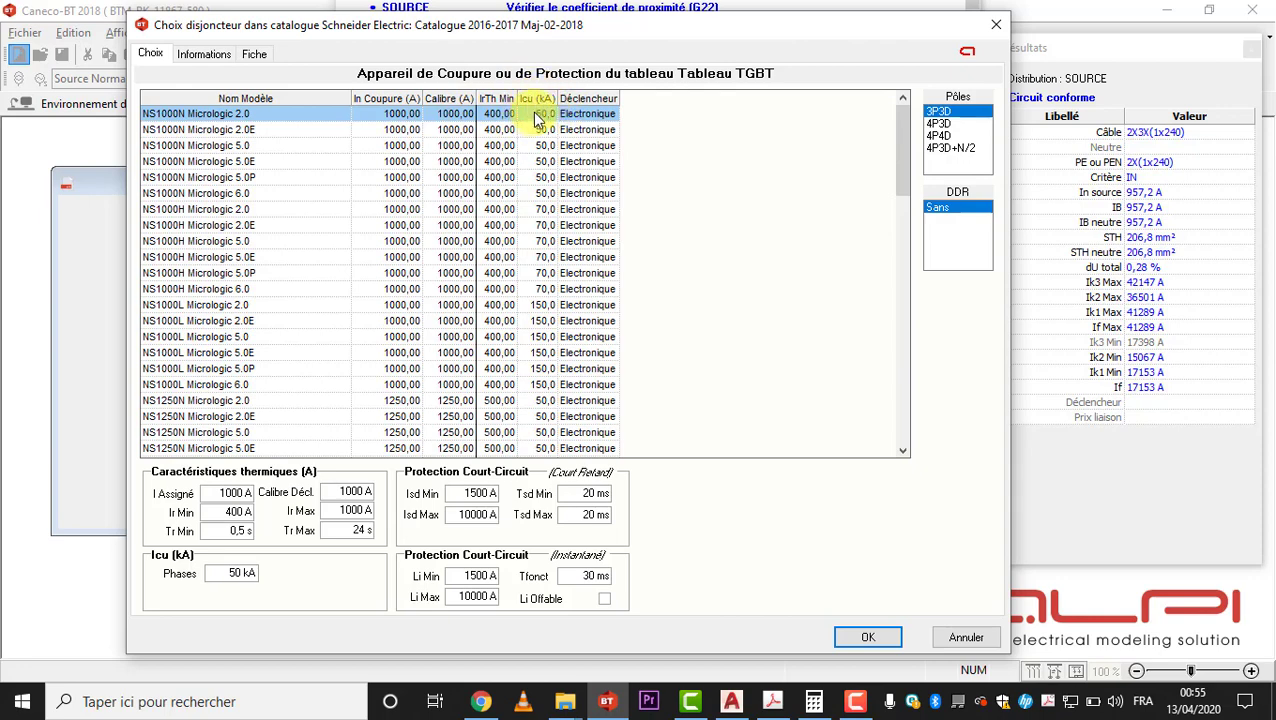
{"action": "left_click_drag", "start_coordinate": [560, 98], "coordinate": [585, 98]}
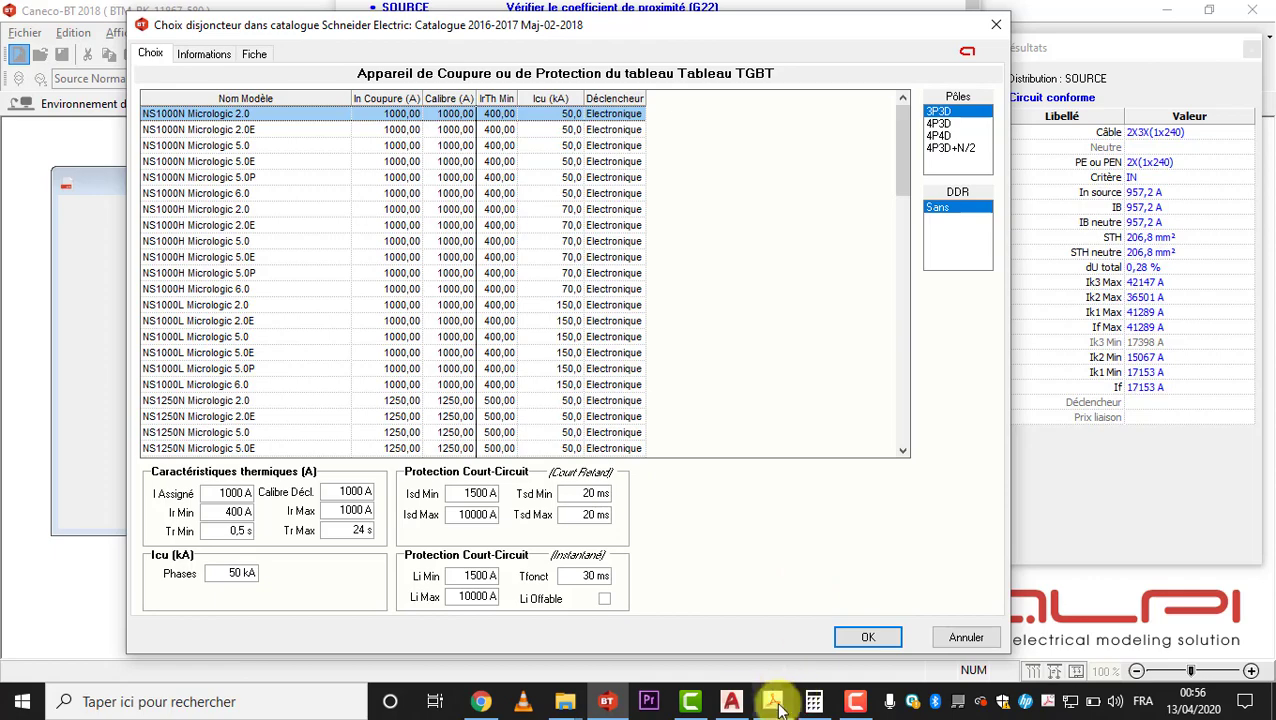
{"action": "left_click", "coordinate": [730, 703]}
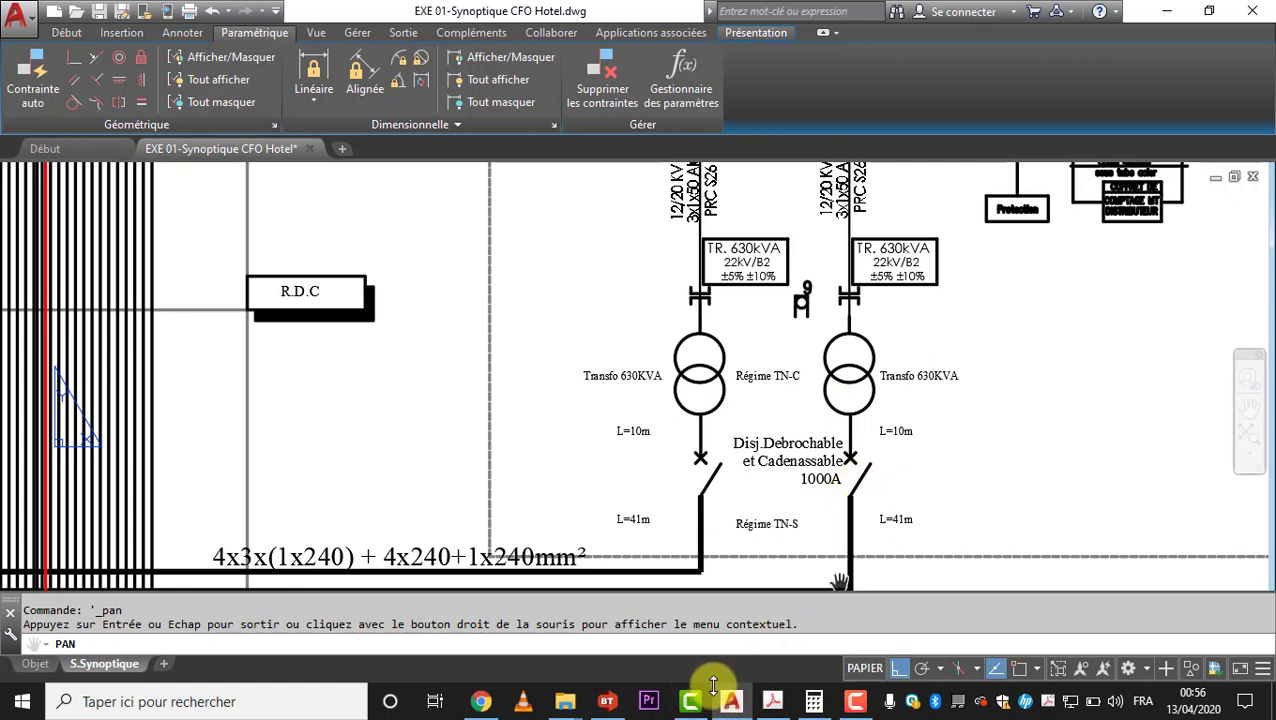
{"action": "left_click", "coordinate": [614, 704]}
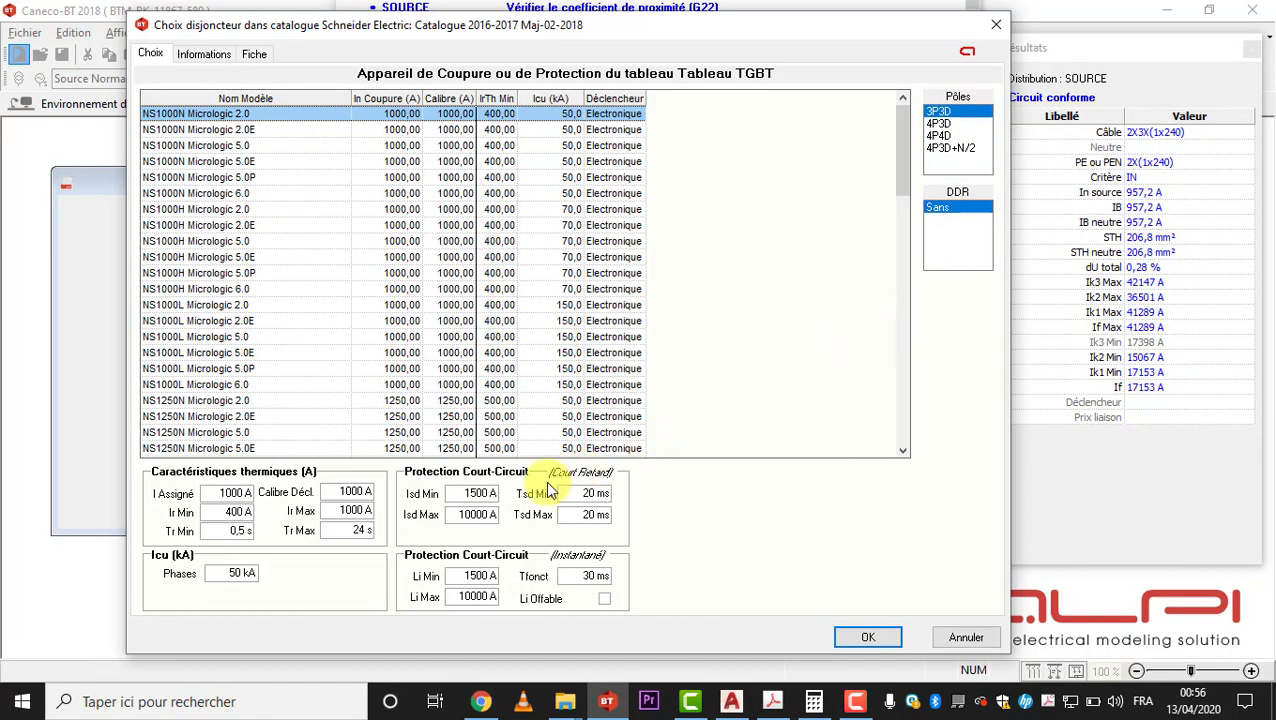
{"action": "left_click", "coordinate": [857, 637]}
{"action": "left_click", "coordinate": [684, 559]}
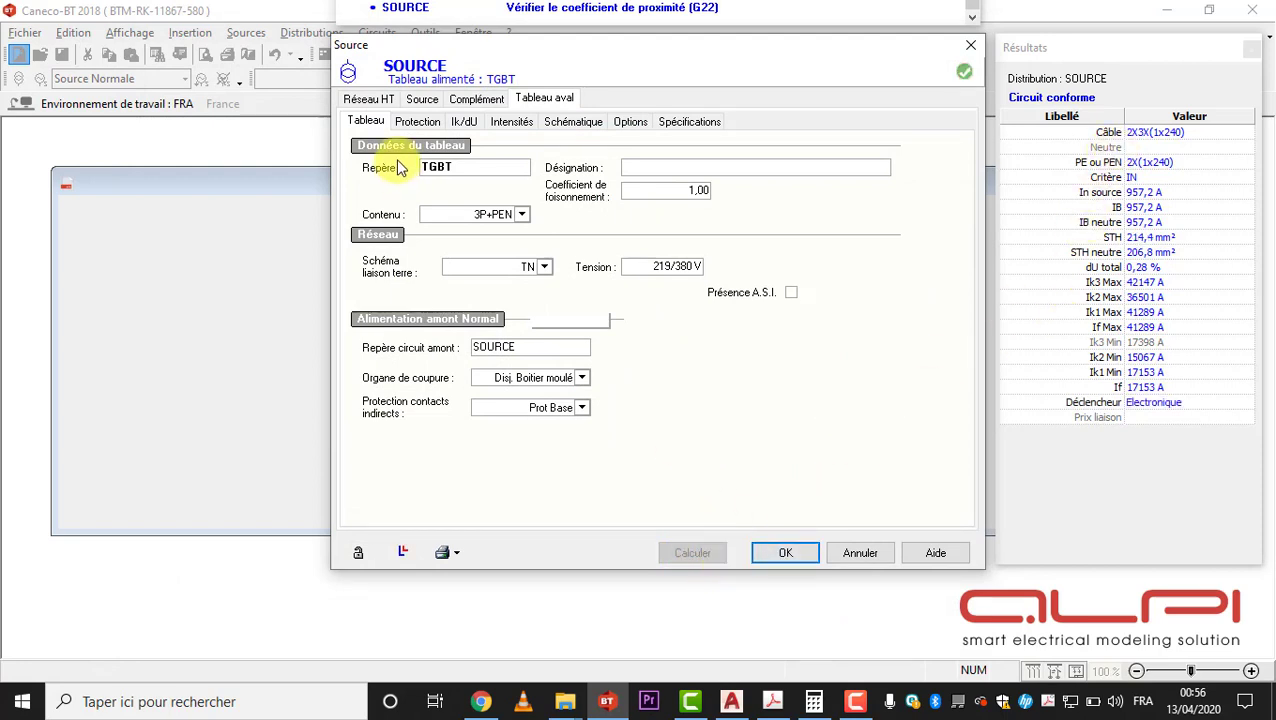
- Set the source link's conductors to 4 in parallel for both the phases and the PEN, keeping the 240 mm² section
{"action": "left_click", "coordinate": [414, 121]}
{"action": "left_click", "coordinate": [373, 121]}
{"action": "left_click", "coordinate": [419, 100]}
{"action": "left_click", "coordinate": [915, 482]}
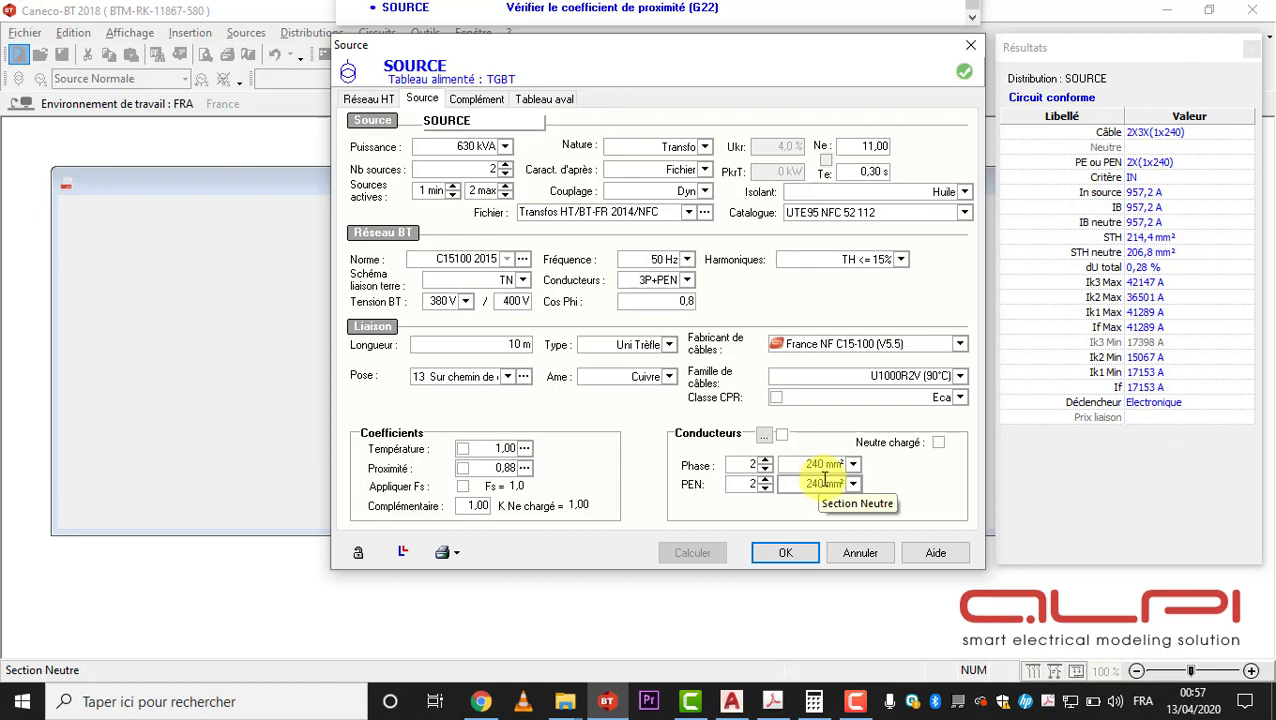
{"action": "left_click", "coordinate": [764, 461]}
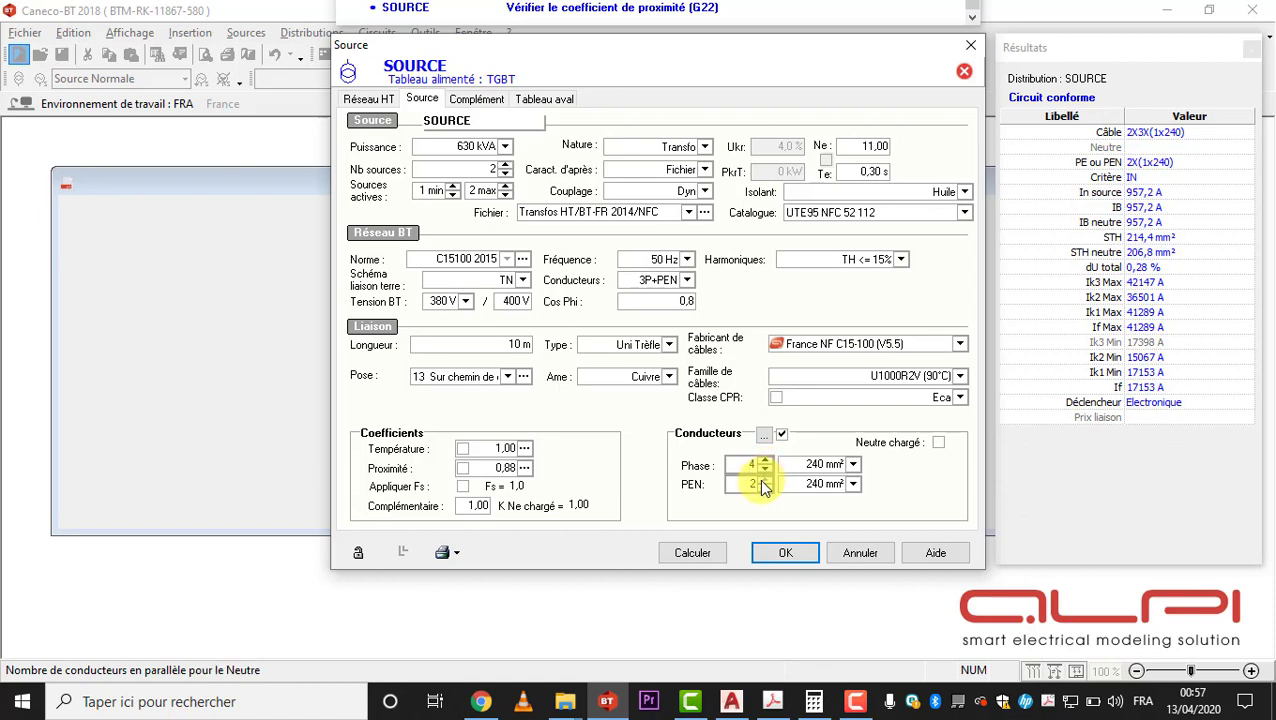
{"action": "left_click", "coordinate": [762, 485]}
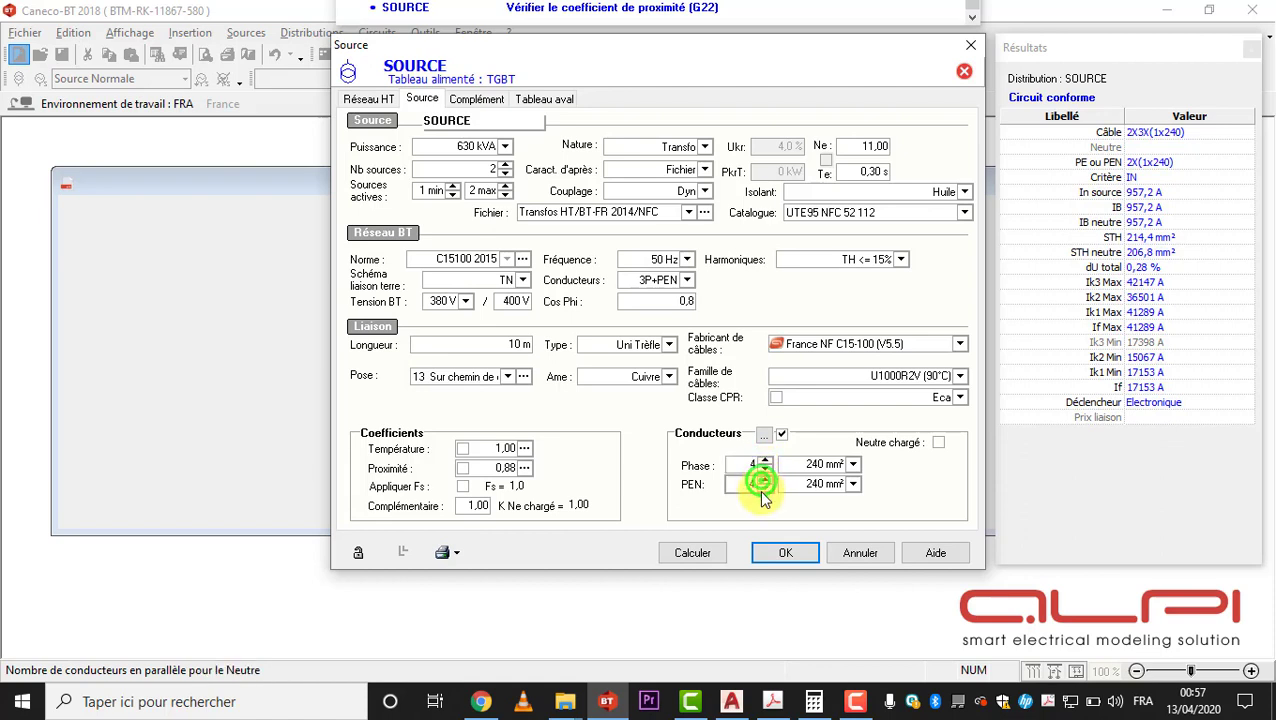
{"action": "left_click", "coordinate": [759, 467]}
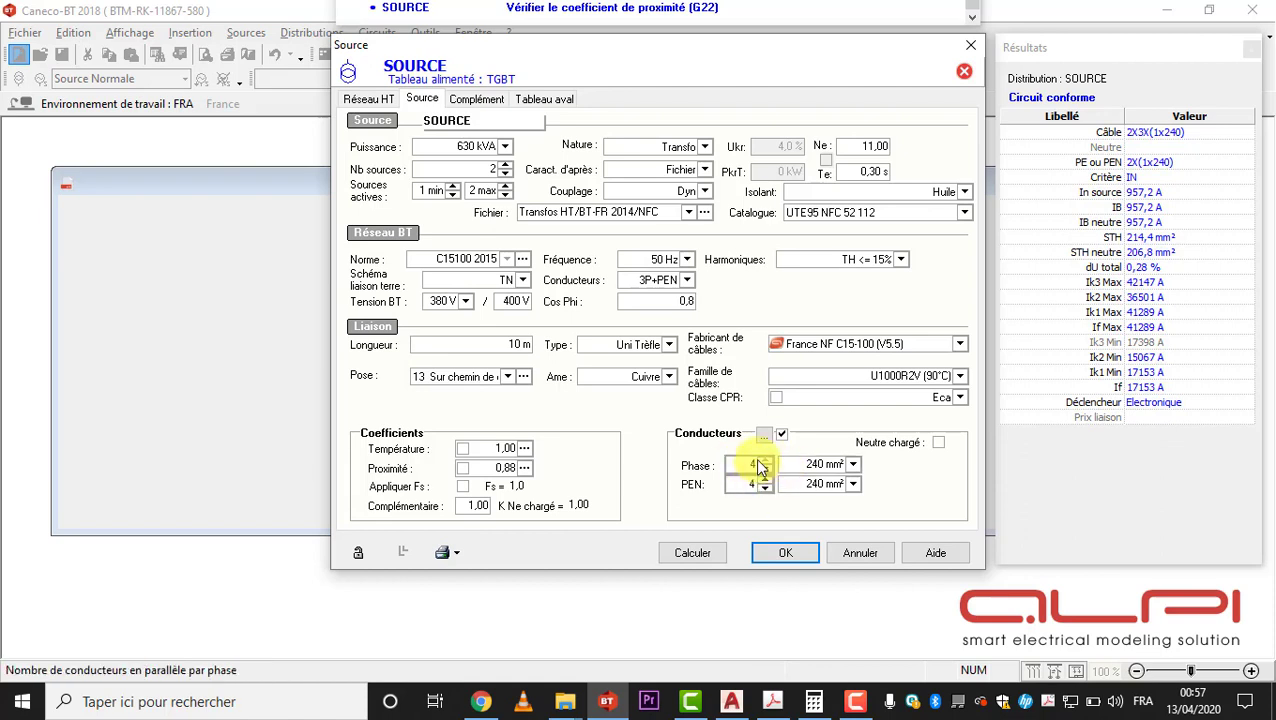
- Recalculate the source with the NS1000N Micrologic 2.0 breaker for TGBT and validate the source definition
{"action": "left_click", "coordinate": [692, 553]}
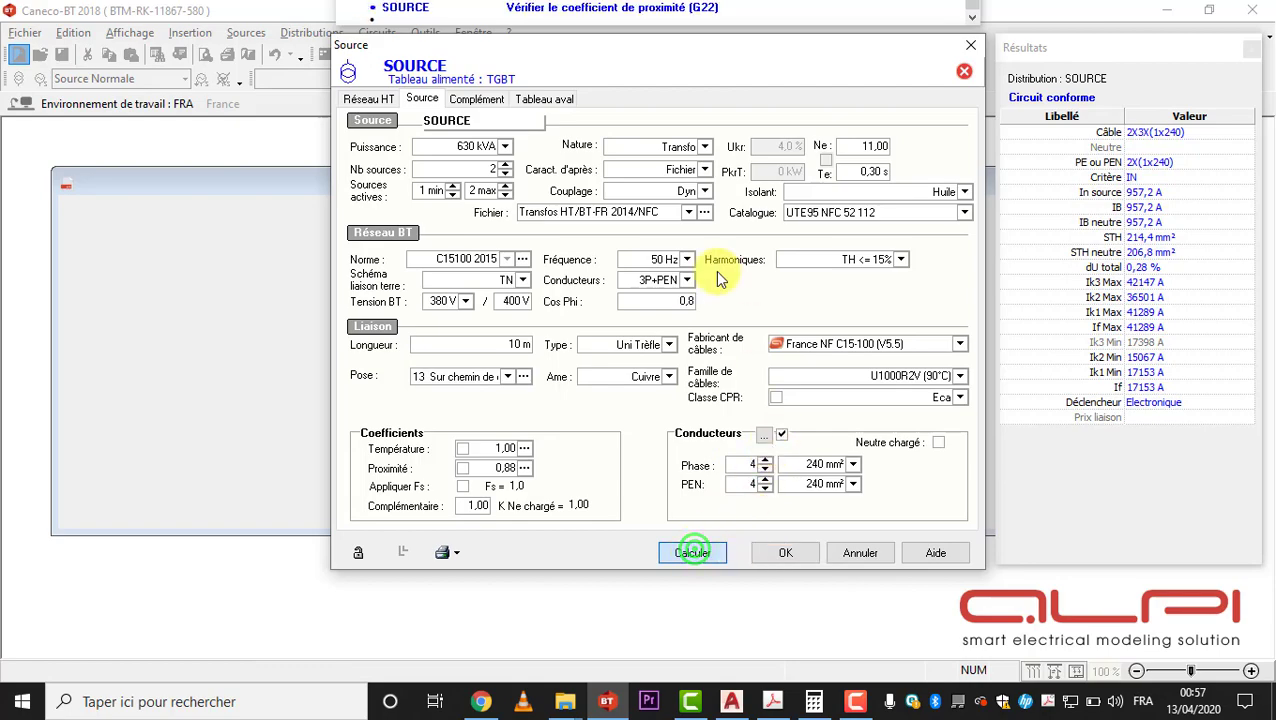
{"action": "left_click", "coordinate": [768, 556]}
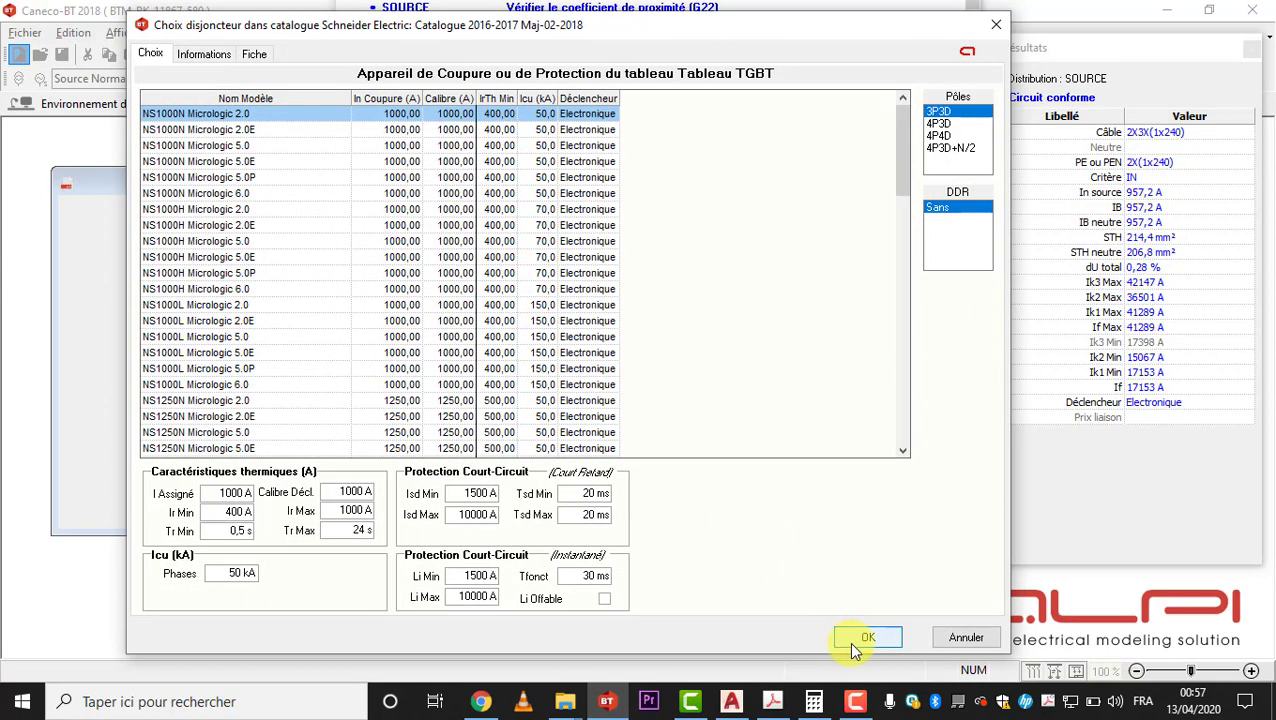
{"action": "left_click", "coordinate": [850, 638]}
{"action": "left_click", "coordinate": [688, 556]}
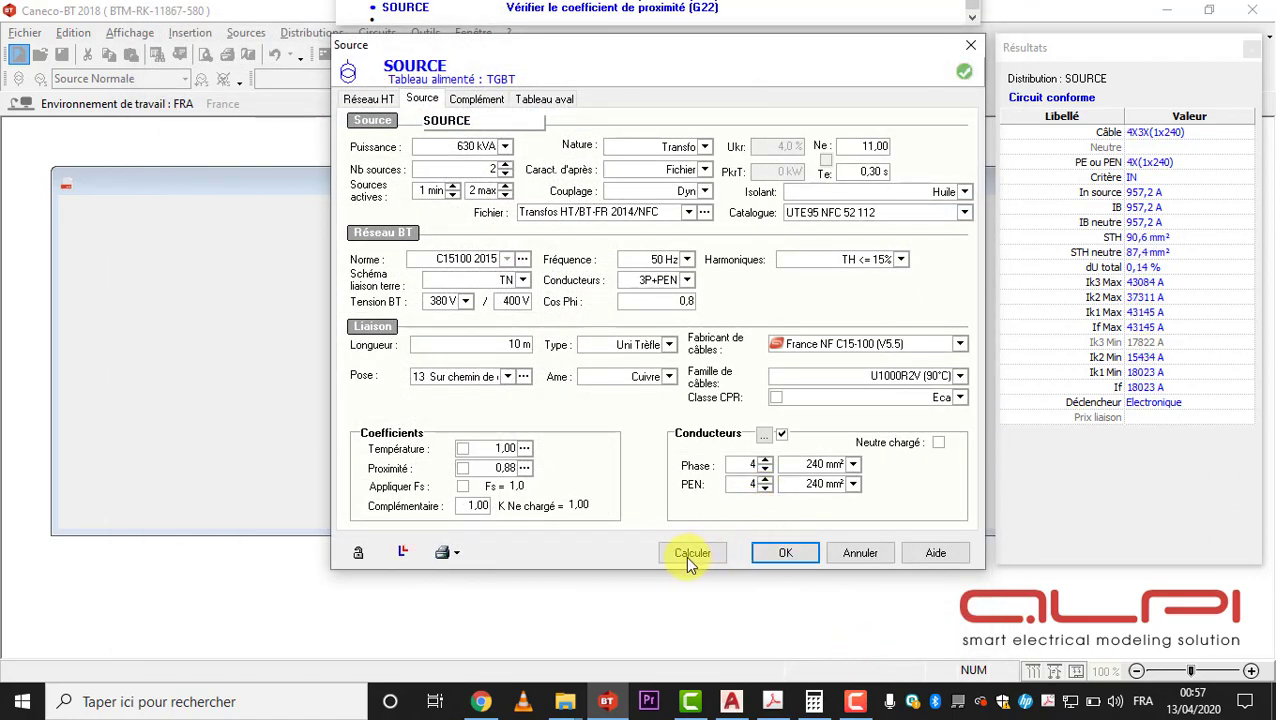
{"action": "left_click", "coordinate": [766, 557]}
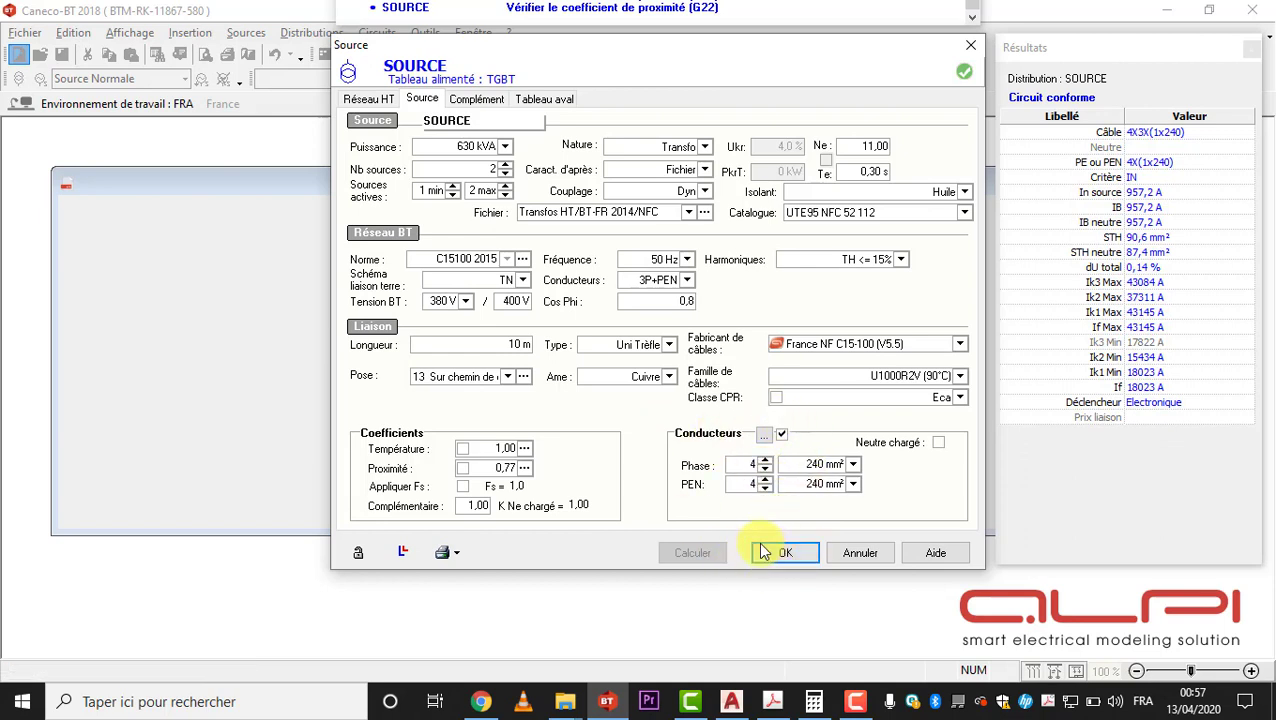
{"action": "left_click", "coordinate": [771, 552]}
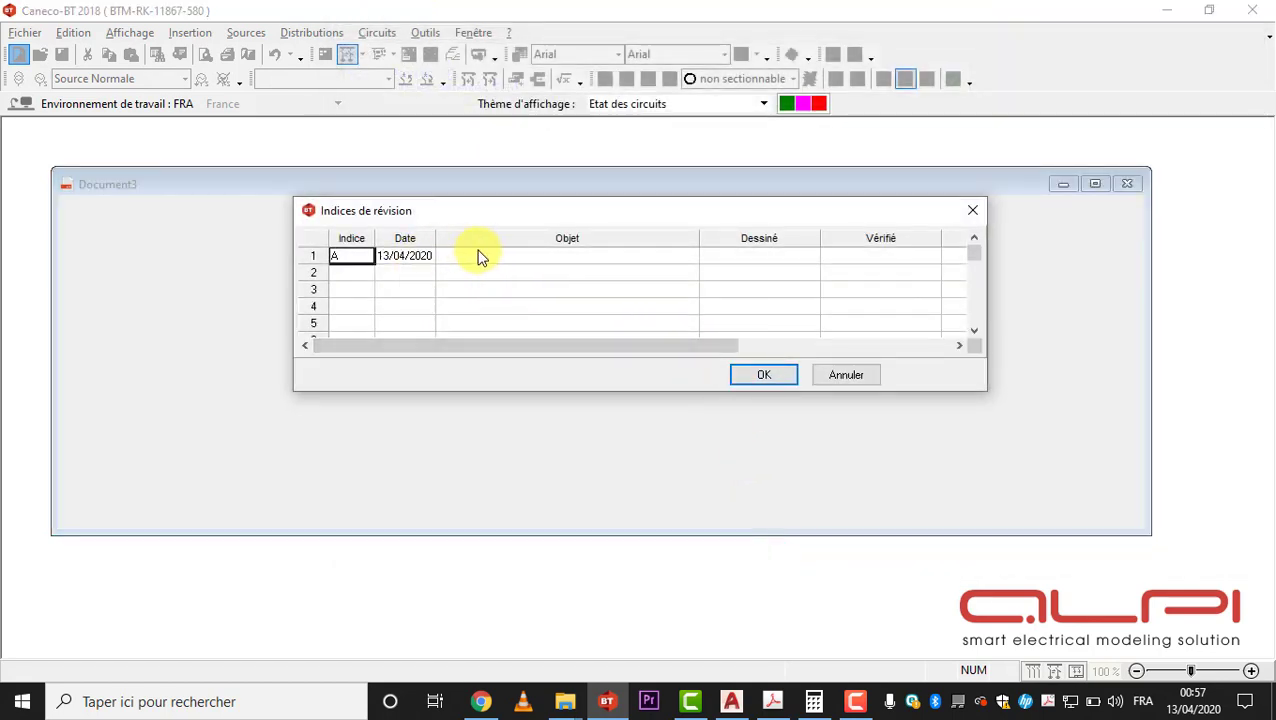
- Enter "1er Edition" as the object of revision index A in the revision table
{"action": "key", "text": "Tab"}
{"action": "left_click", "coordinate": [406, 254]}
{"action": "left_click", "coordinate": [478, 256]}
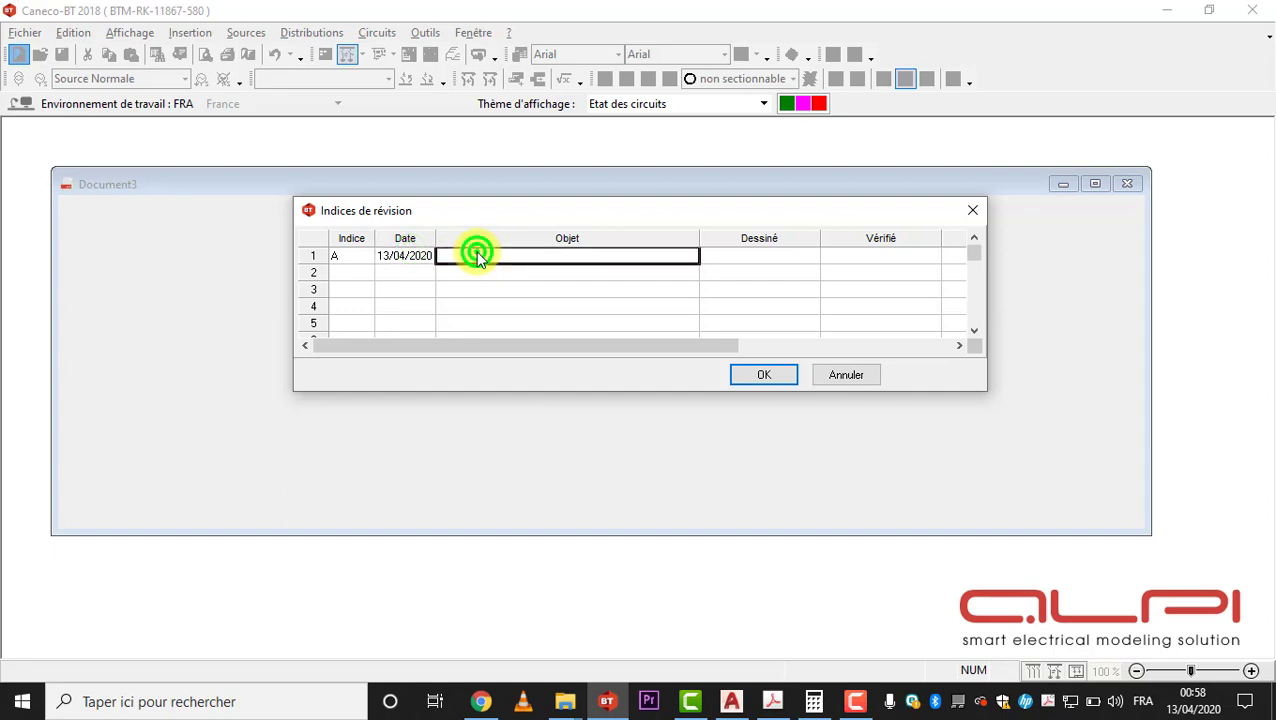
{"action": "type", "text": "1er E"}
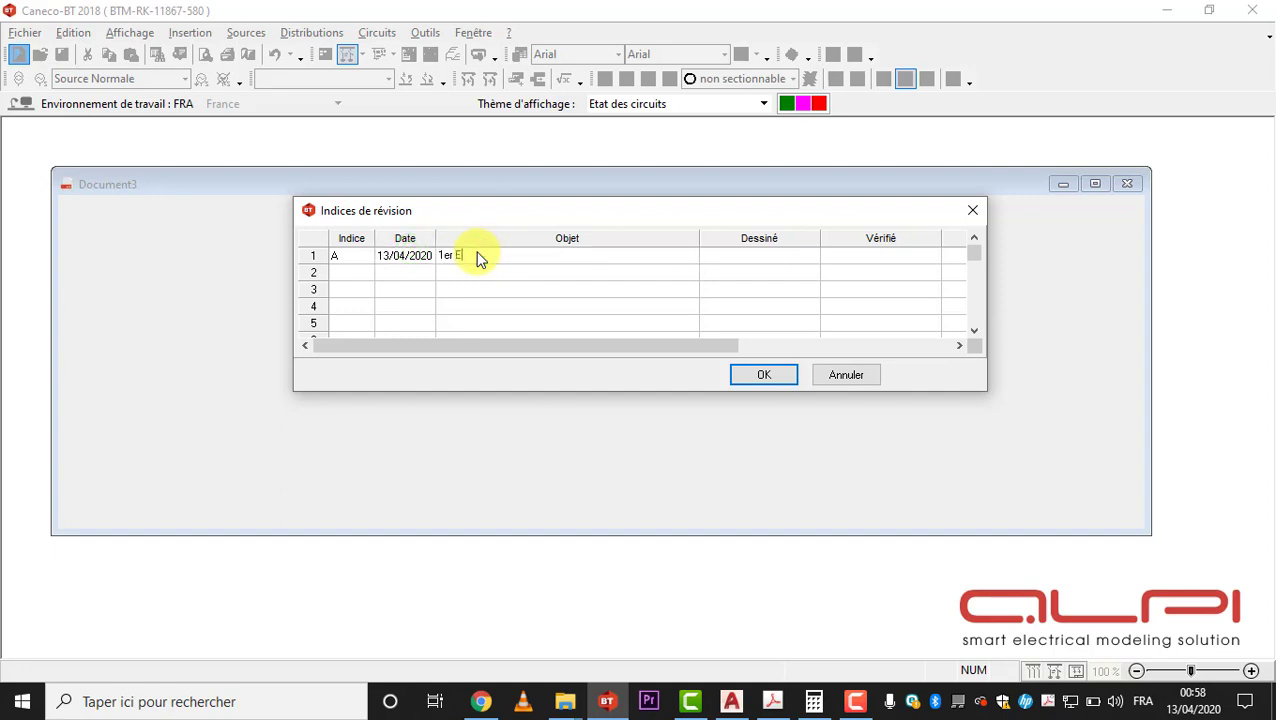
{"action": "type", "text": "dition"}
- Fill in the drafter's name and the checker's and approver's initials for revision A, and validate the revision indices
{"action": "left_click", "coordinate": [735, 254]}
{"action": "type", "text": "Brahim"}
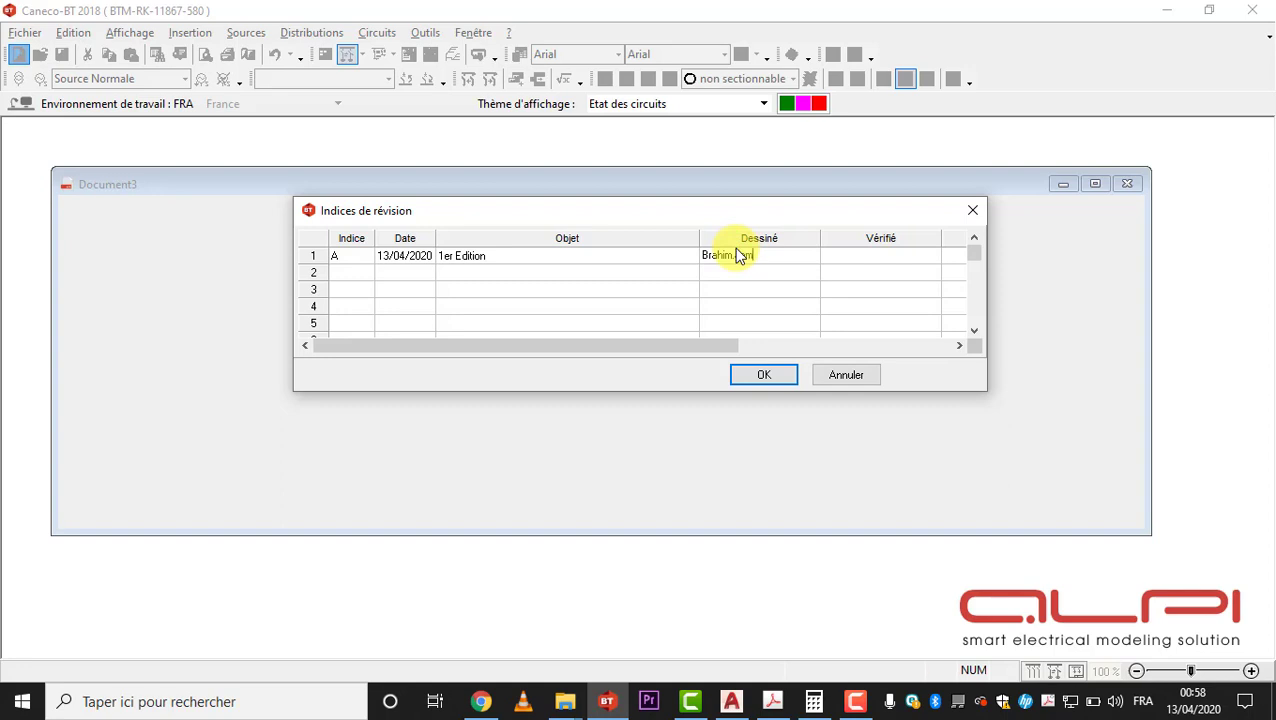
{"action": "key", "text": "Tab"}
{"action": "type", "text": "B"}
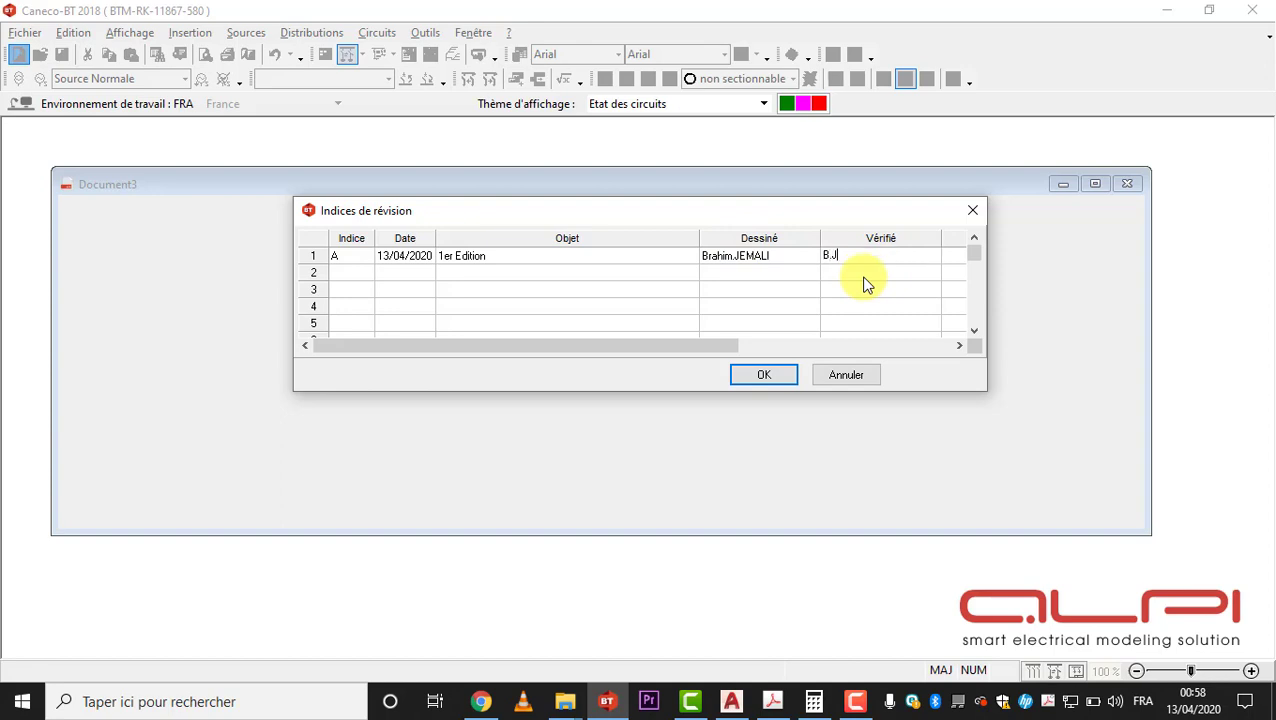
{"action": "key", "text": "Tab"}
{"action": "type", "text": "B"}
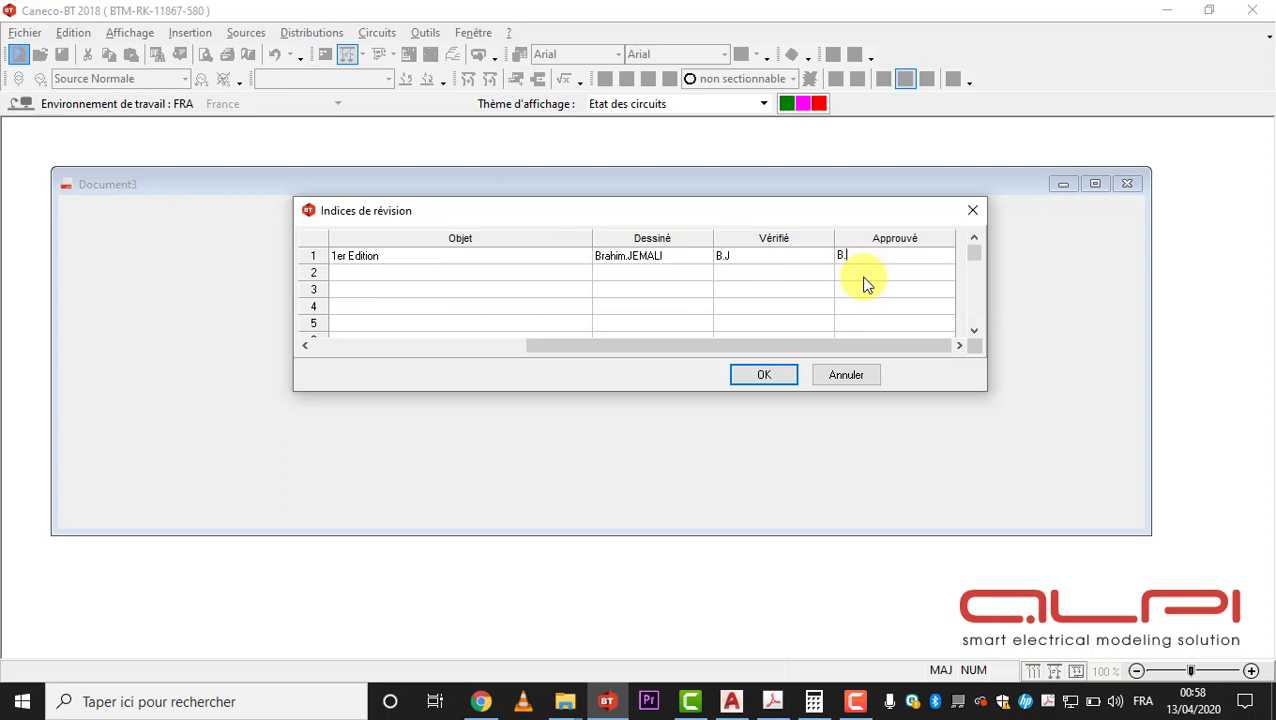
{"action": "key", "text": "Tab"}
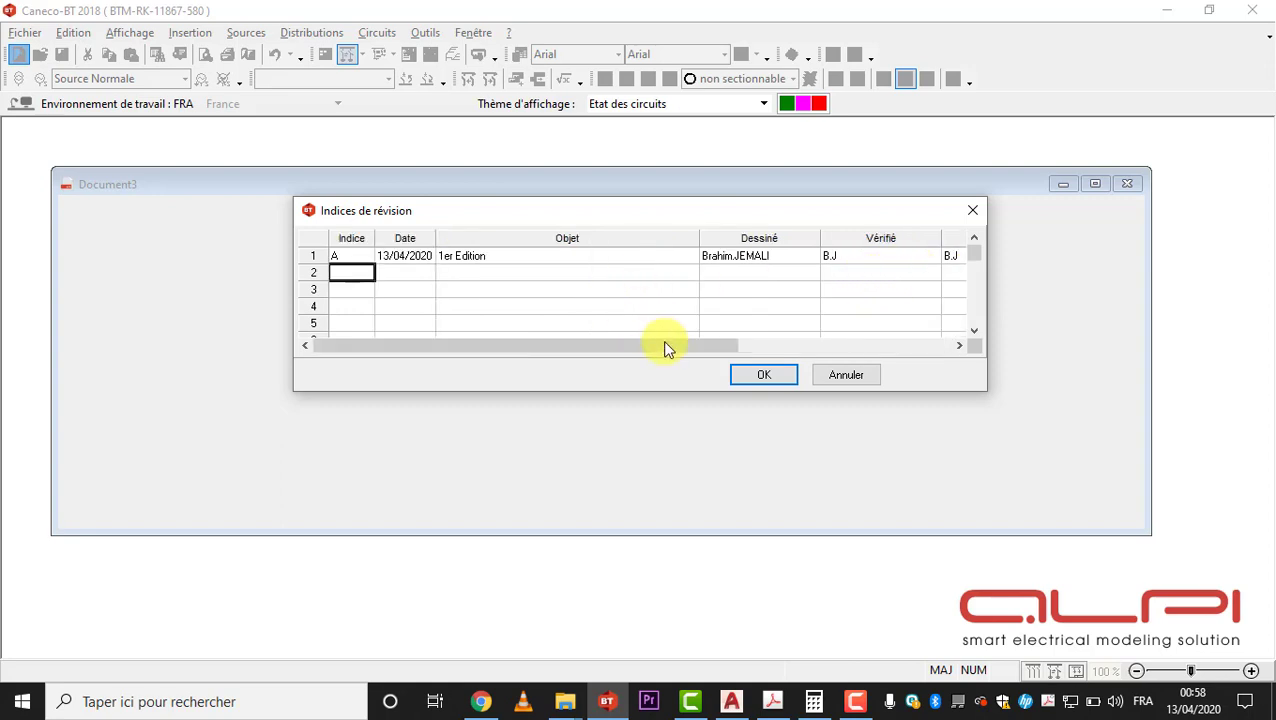
{"action": "left_click", "coordinate": [750, 376]}
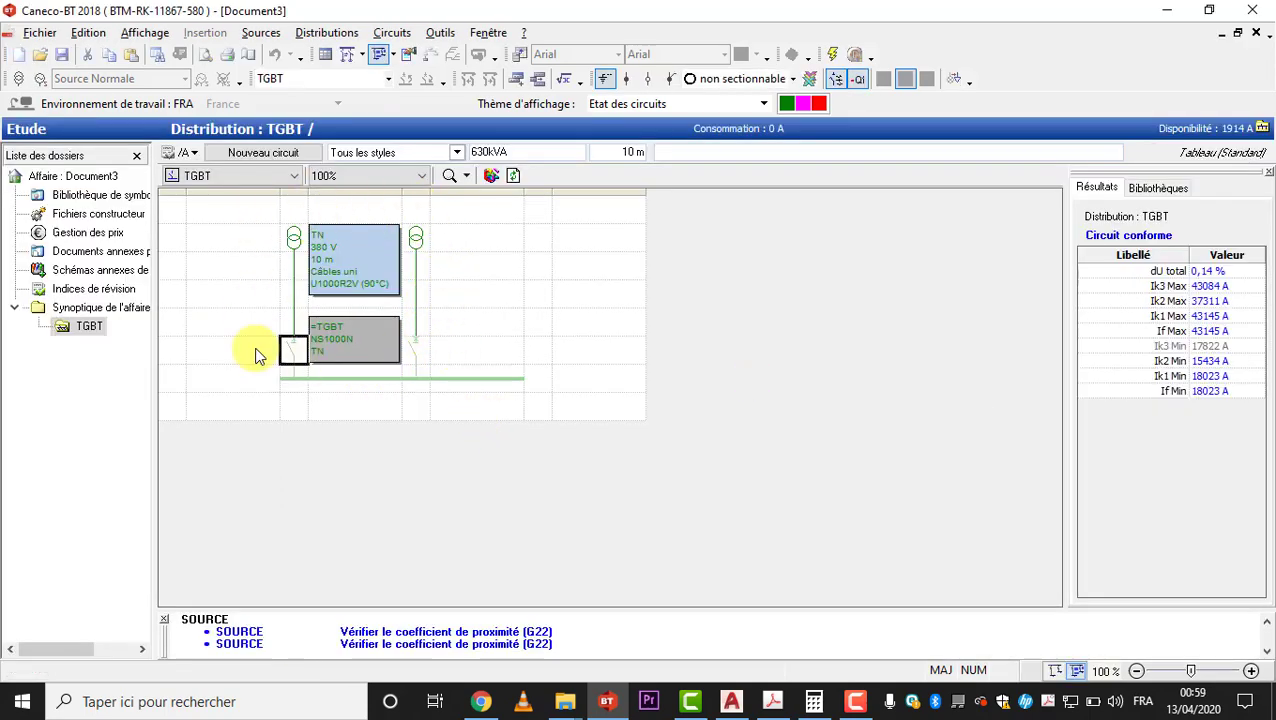
- Open the TGBT board's single-line diagram and select the first cell of column 3 beside the two source feeders
{"action": "double_click", "coordinate": [402, 376]}
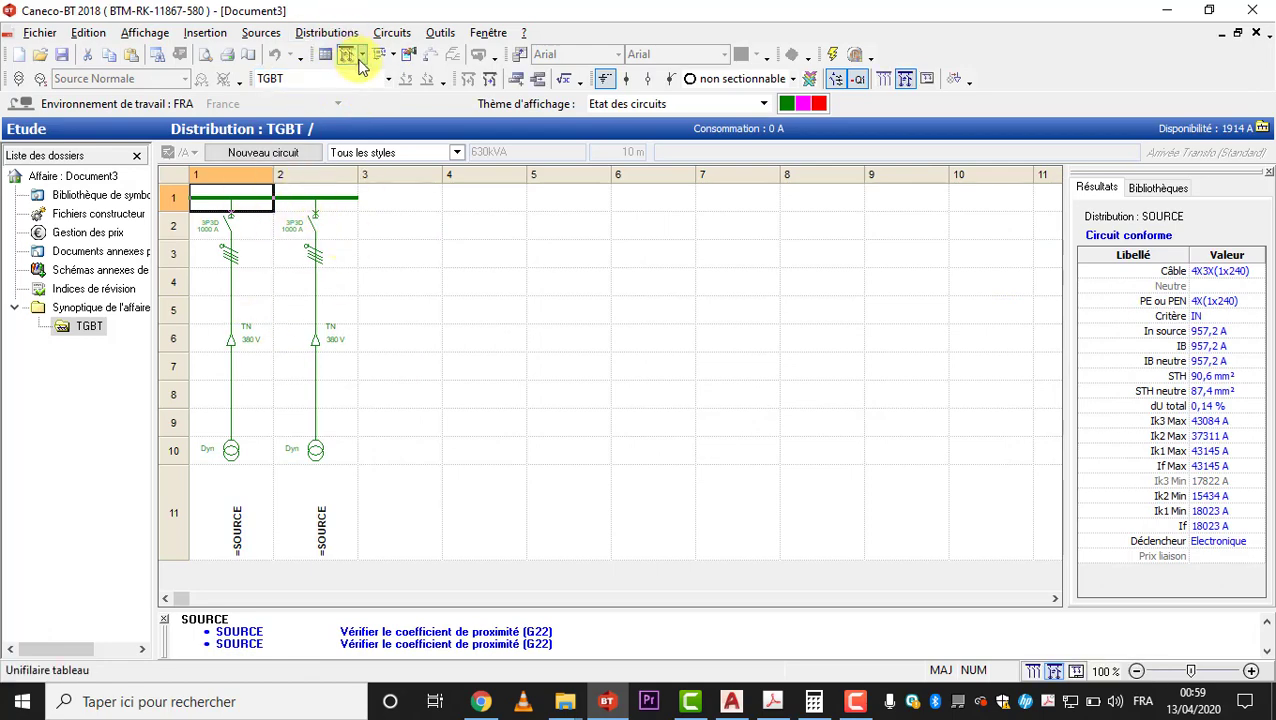
{"action": "left_click", "coordinate": [362, 56]}
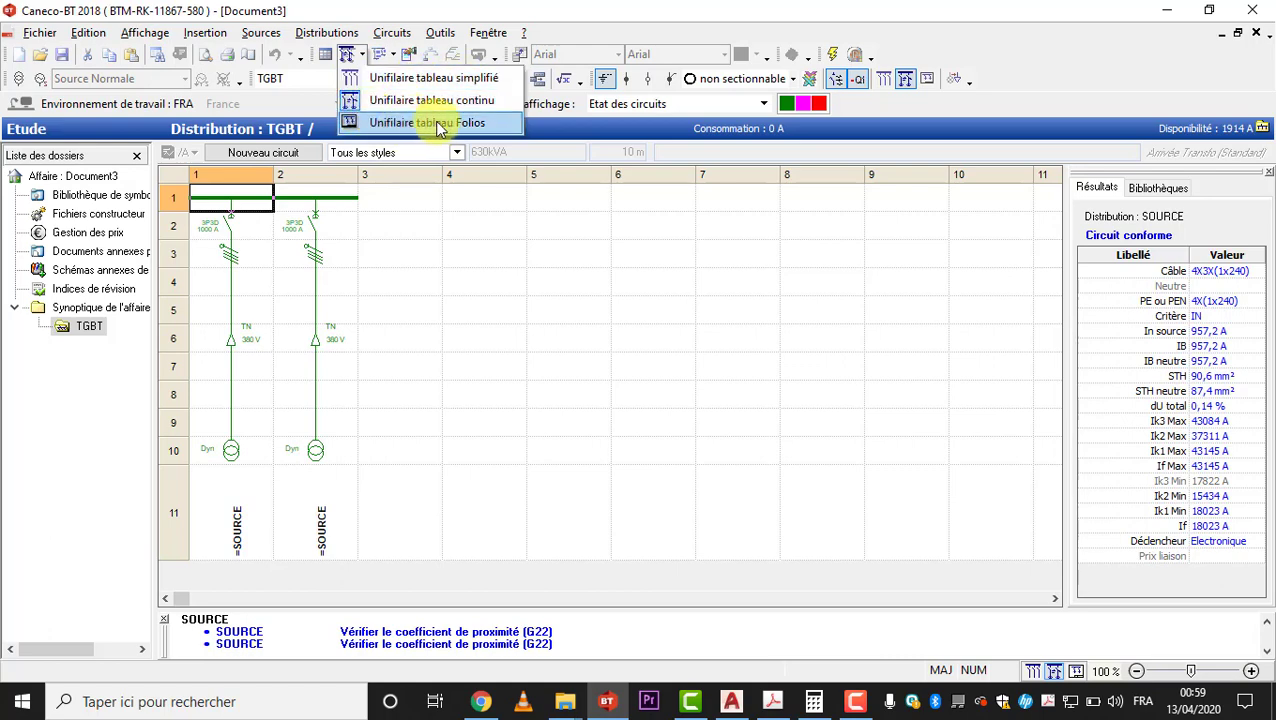
{"action": "left_click", "coordinate": [357, 255]}
{"action": "left_click", "coordinate": [366, 201]}
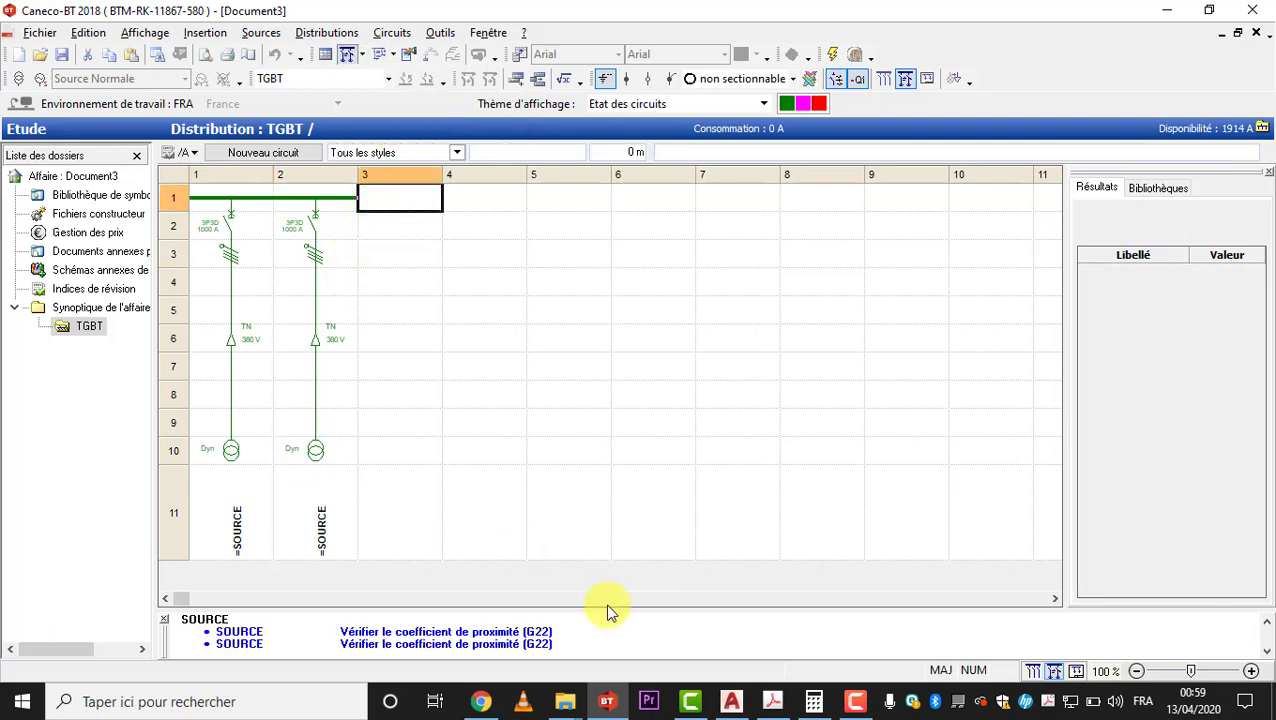
- Switch to the AutoCAD synoptic and examine the two 630 kVA transformer feeders, their 1000 A breakers and cable runs to TGBT NORMAL
{"action": "left_click", "coordinate": [731, 702]}
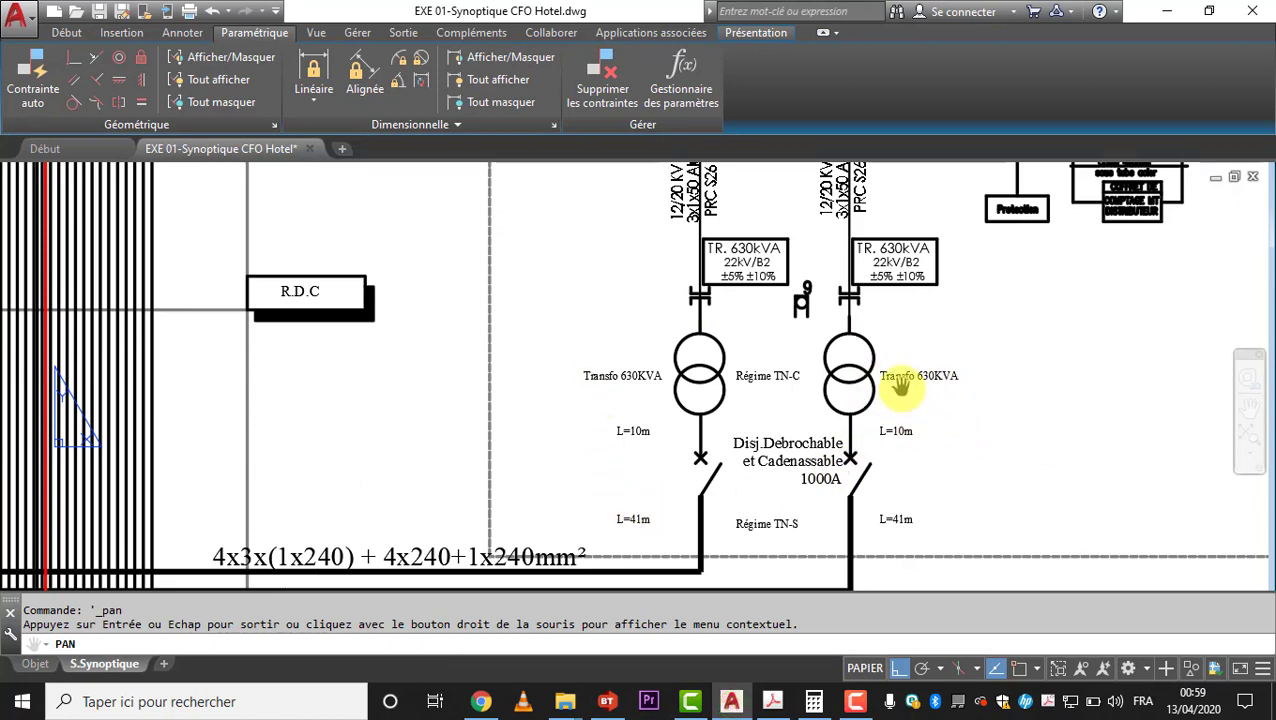
{"action": "left_click_drag", "start_coordinate": [813, 400], "coordinate": [819, 301]}
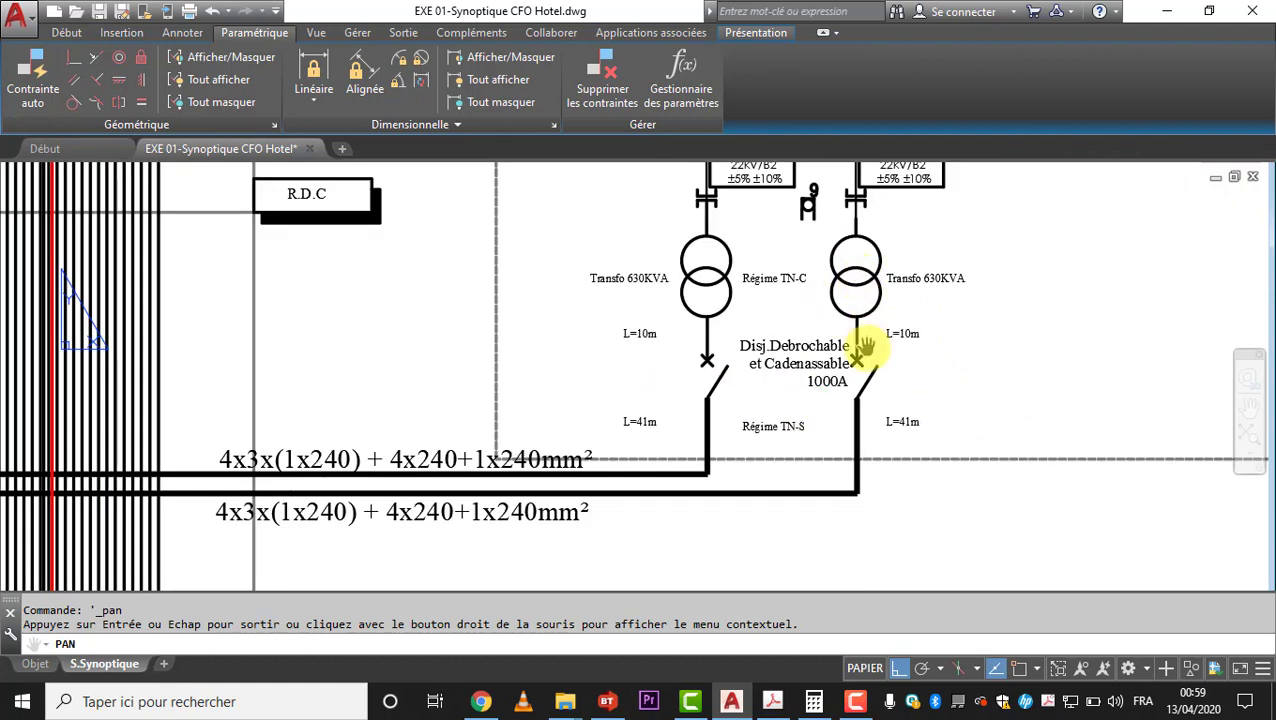
{"action": "left_click_drag", "start_coordinate": [861, 375], "coordinate": [855, 345]}
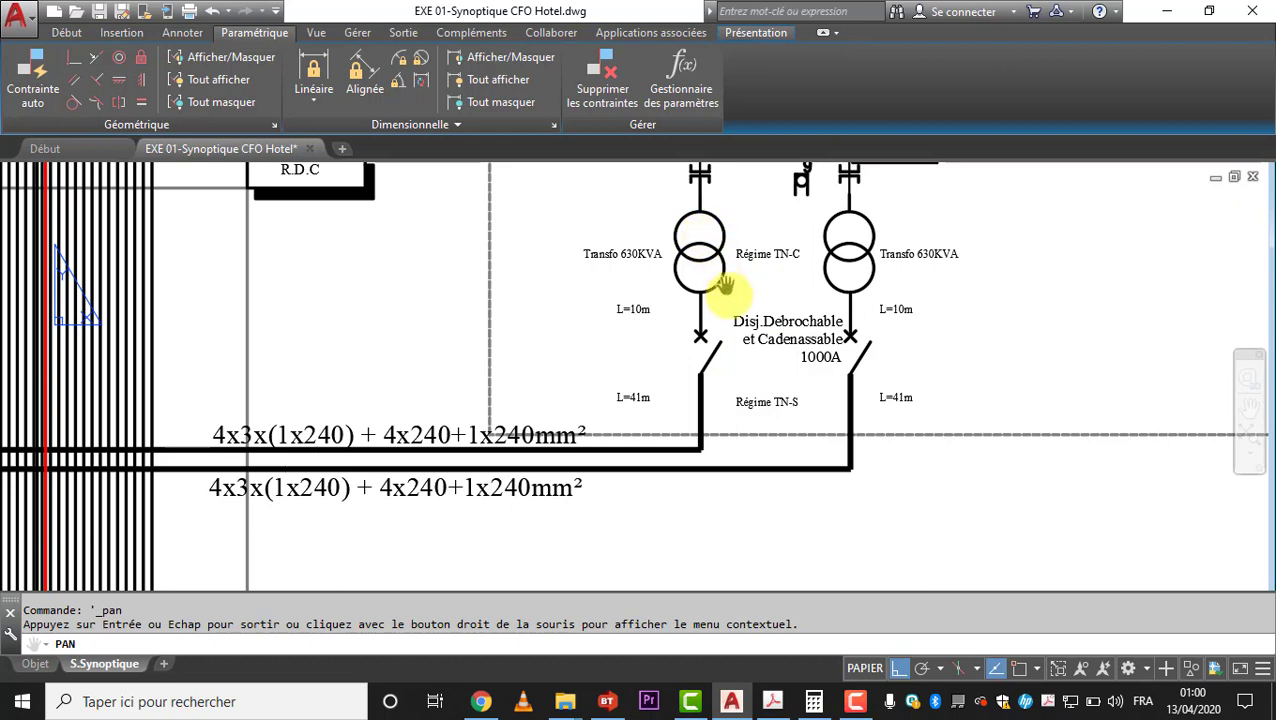
{"action": "left_click_drag", "start_coordinate": [713, 303], "coordinate": [921, 299]}
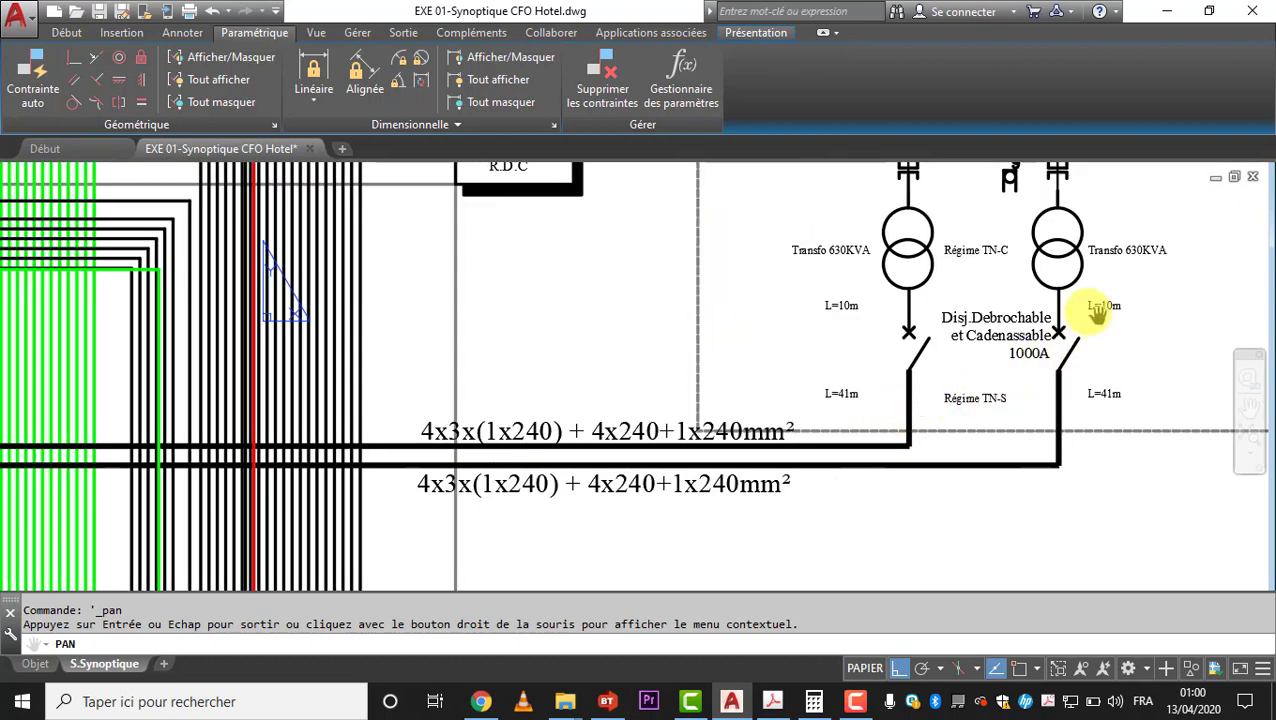
{"action": "left_click_drag", "start_coordinate": [313, 473], "coordinate": [892, 483]}
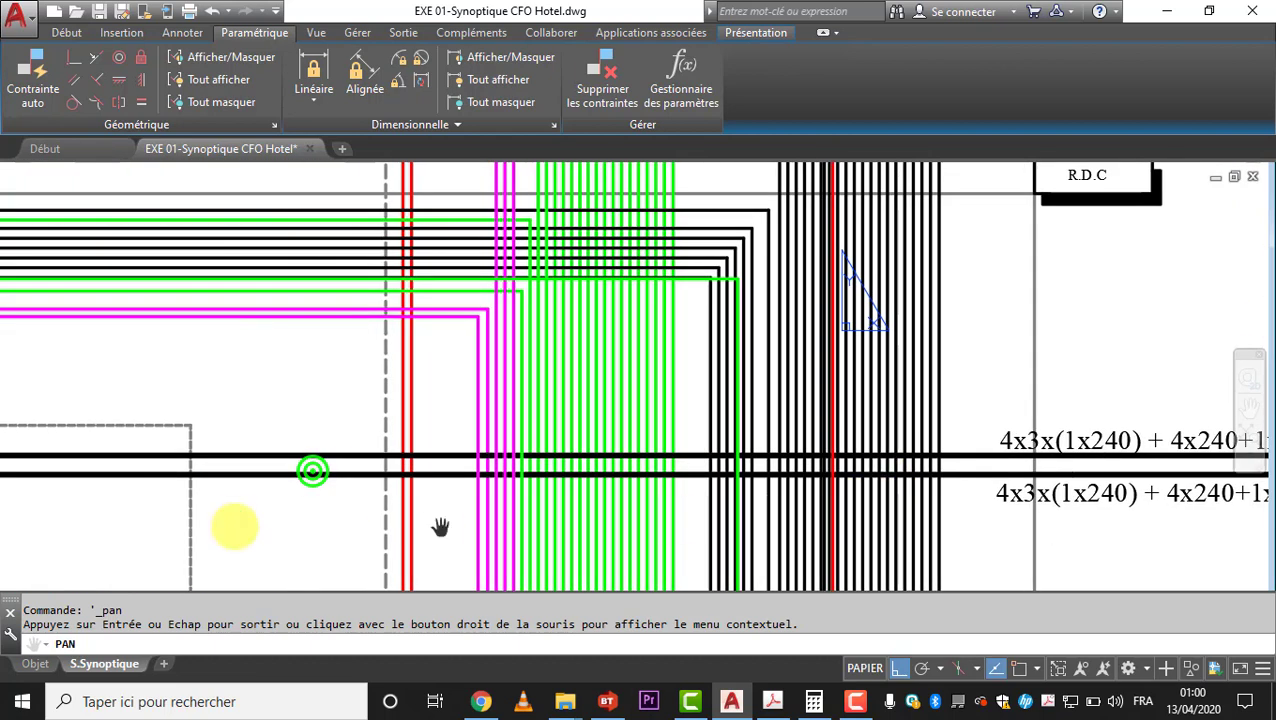
{"action": "left_click_drag", "start_coordinate": [234, 520], "coordinate": [990, 444]}
{"action": "scroll", "coordinate": [605, 399], "scroll_direction": "down", "scroll_amount": 6}
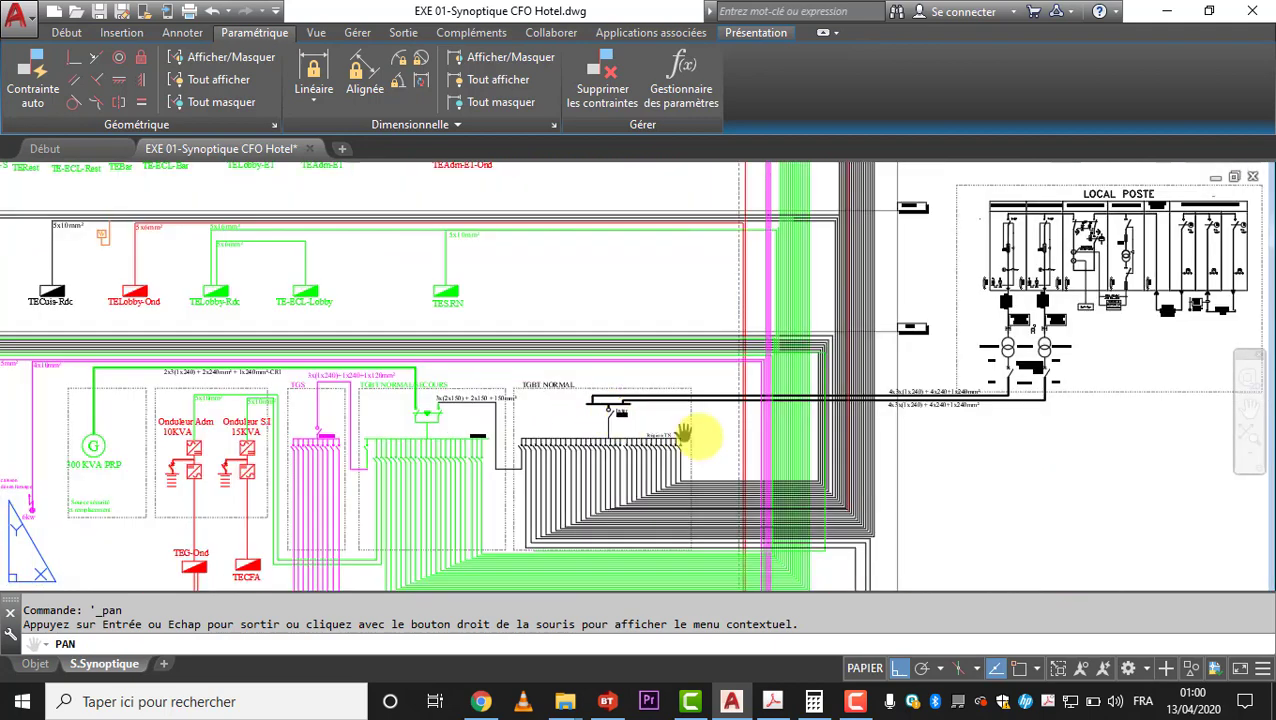
{"action": "left_click_drag", "start_coordinate": [668, 436], "coordinate": [657, 437]}
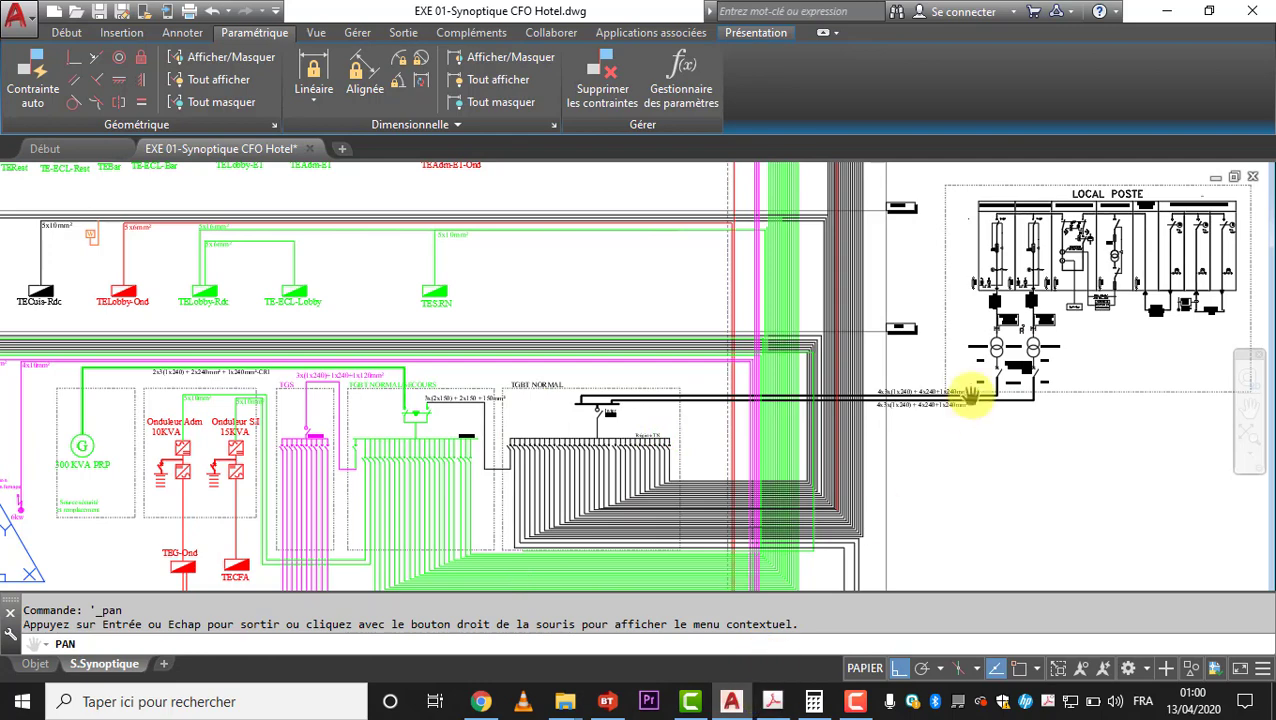
{"action": "scroll", "coordinate": [965, 400], "scroll_direction": "up", "scroll_amount": 6}
{"action": "scroll", "coordinate": [1085, 298], "scroll_direction": "down", "scroll_amount": 2}
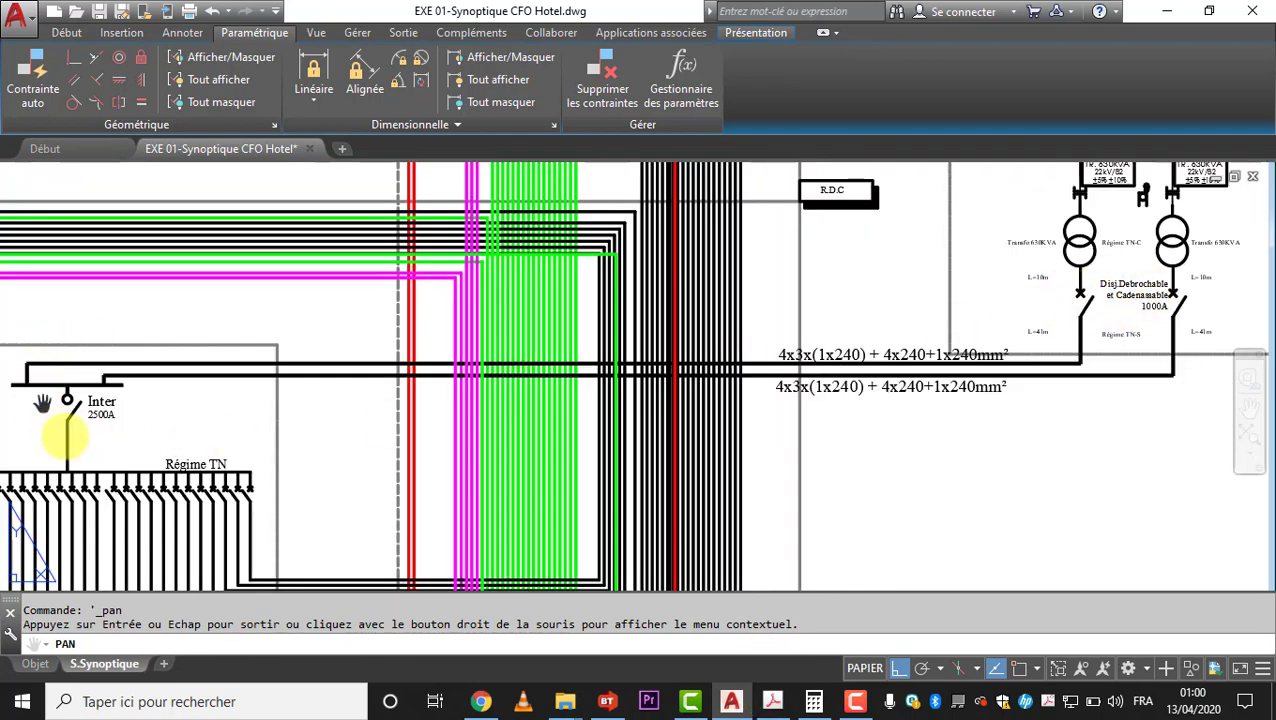
{"action": "scroll", "coordinate": [1141, 353], "scroll_direction": "up", "scroll_amount": 4}
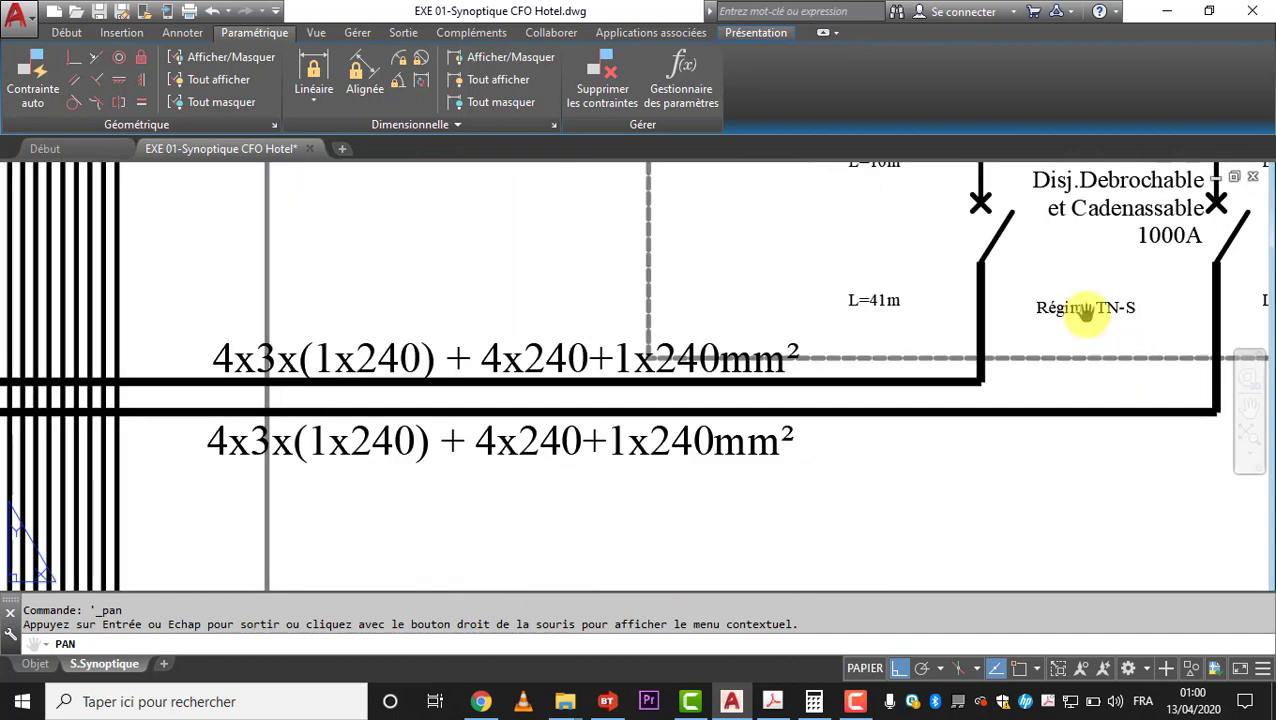
{"action": "left_click_drag", "start_coordinate": [1110, 290], "coordinate": [858, 396]}
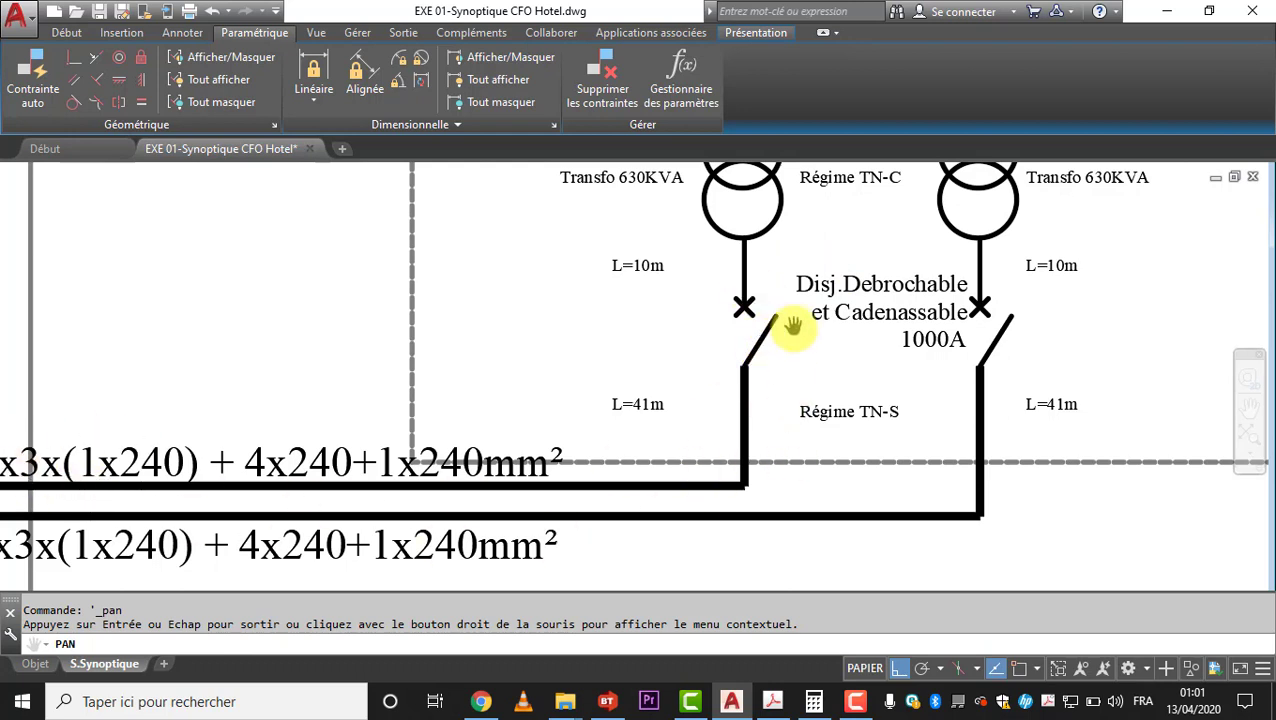
{"action": "scroll", "coordinate": [755, 340], "scroll_direction": "down", "scroll_amount": 8}
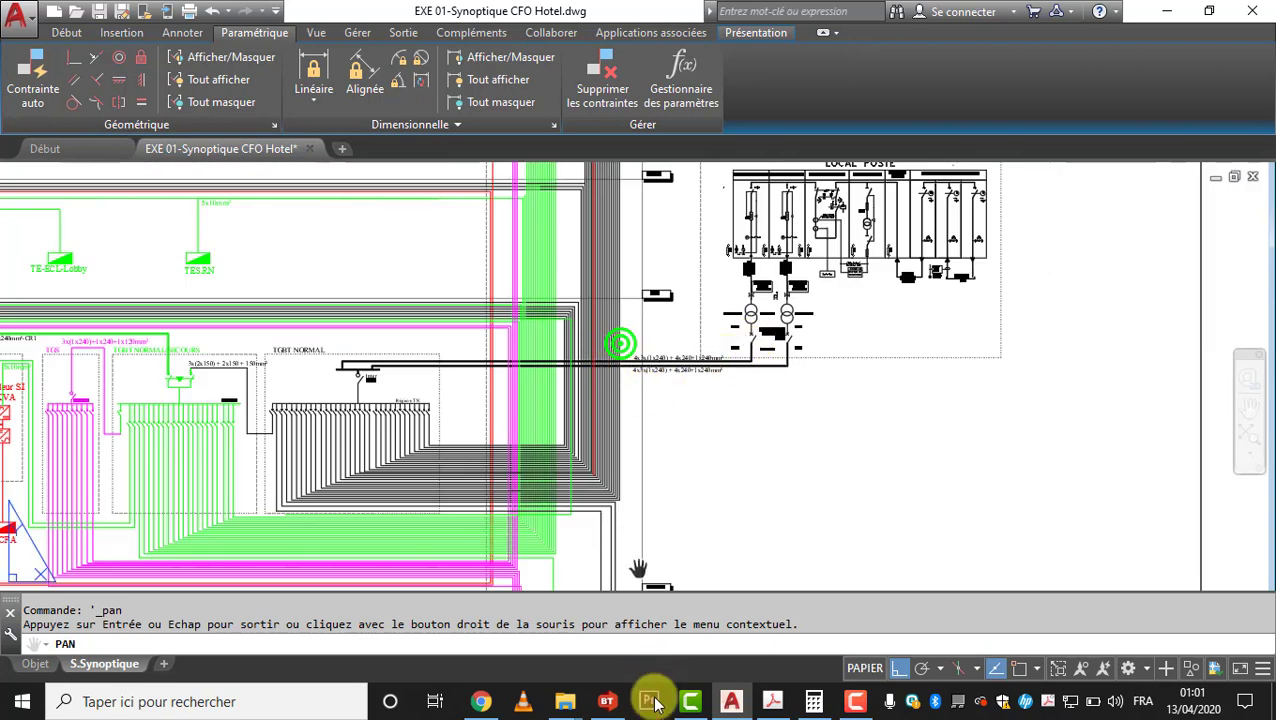
{"action": "left_click", "coordinate": [607, 701]}
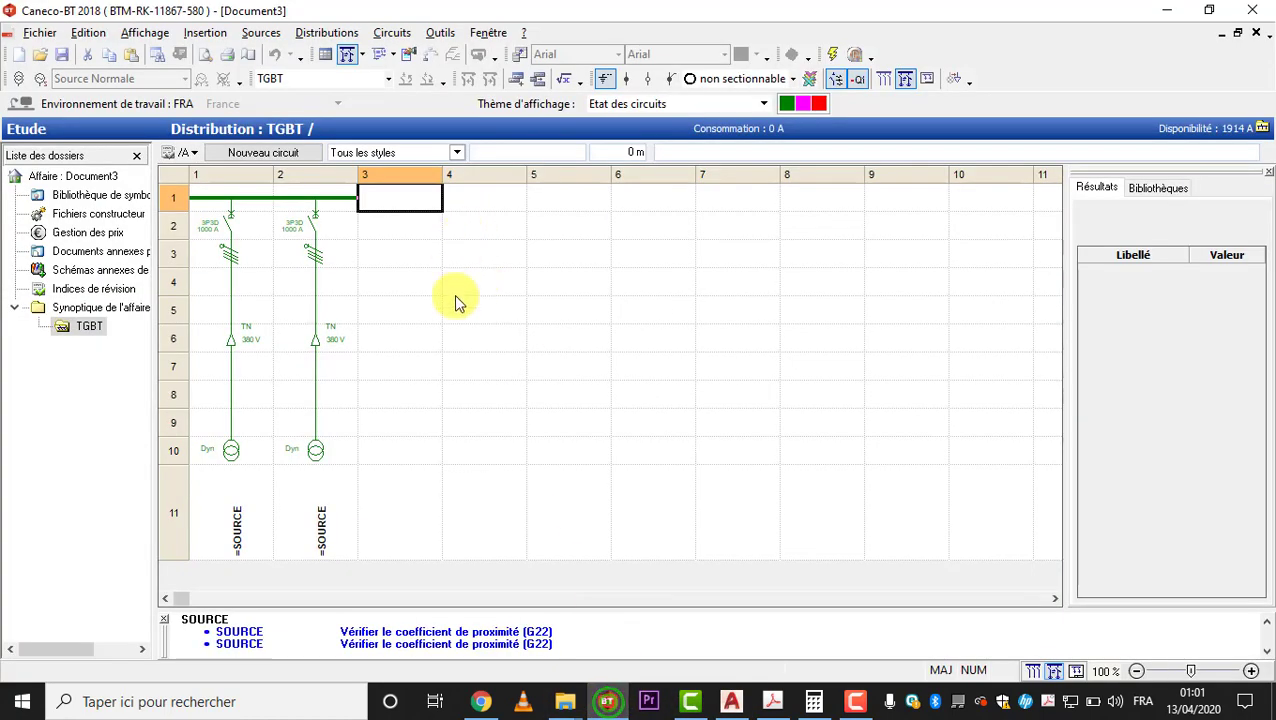
{"action": "left_click", "coordinate": [456, 302]}
{"action": "left_click", "coordinate": [401, 207]}
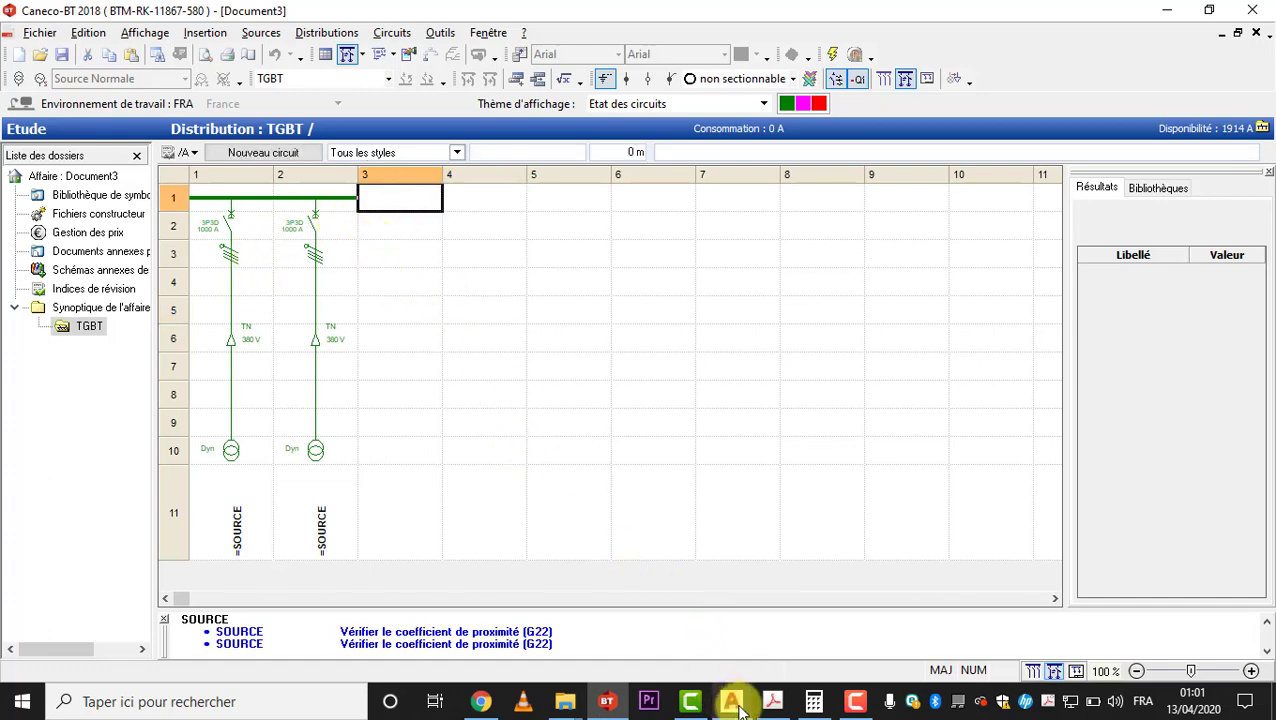
{"action": "left_click", "coordinate": [419, 314]}
{"action": "left_click", "coordinate": [401, 204]}
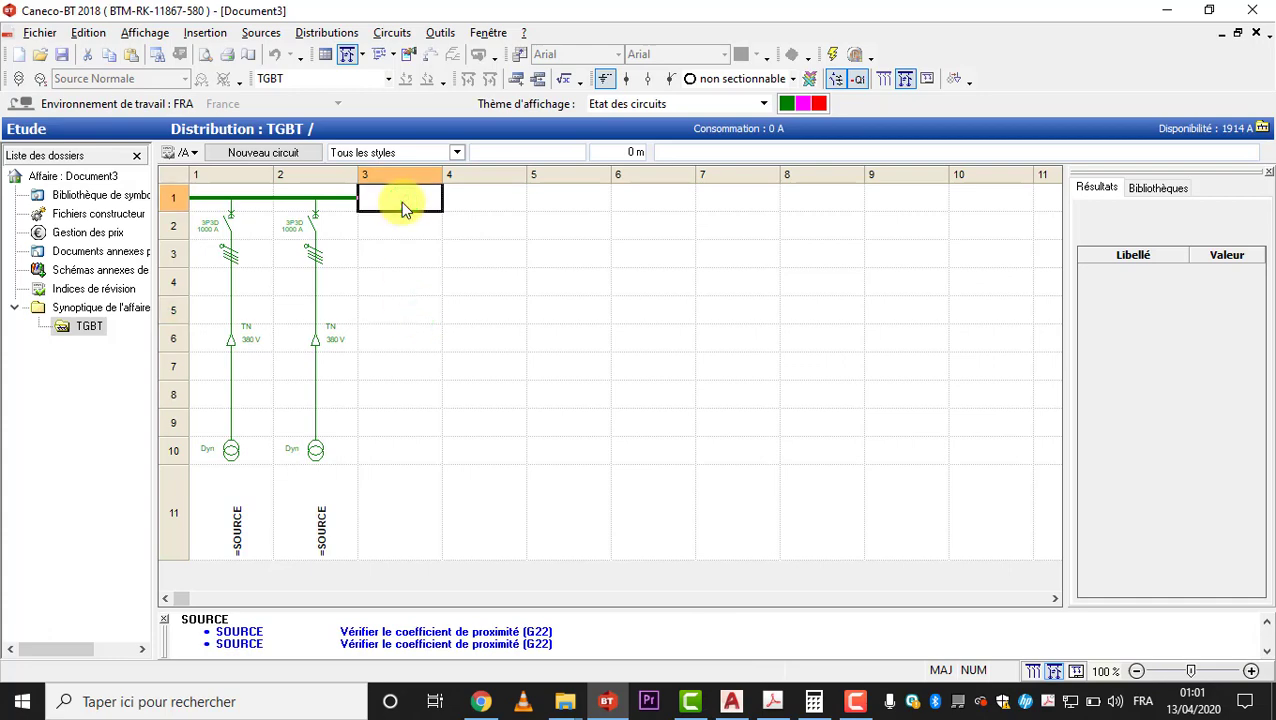
{"action": "left_click", "coordinate": [401, 227]}
{"action": "left_click", "coordinate": [394, 198]}
{"action": "left_click", "coordinate": [399, 240]}
{"action": "left_click", "coordinate": [397, 198]}
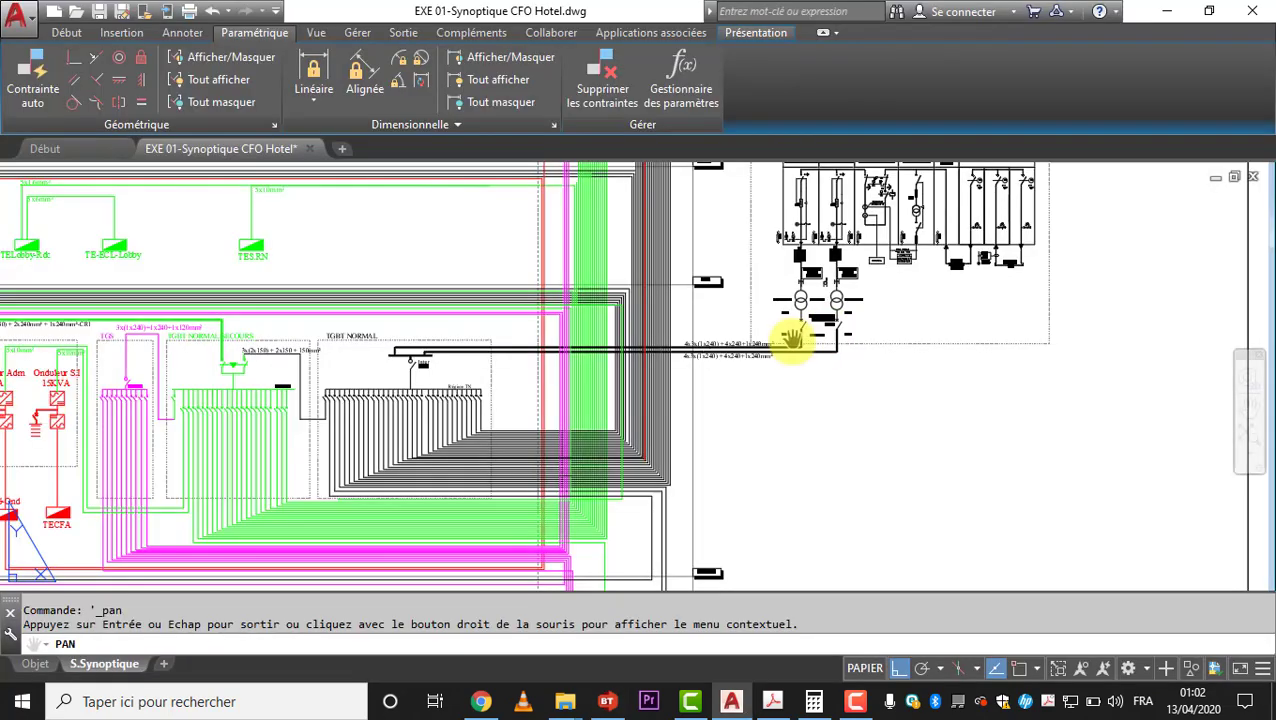
- Examine how the two transformer feeders reach the TGBT NORMAL busbar and its 2500A incoming switch on the AutoCAD synoptic
{"action": "scroll", "coordinate": [800, 308], "scroll_direction": "up", "scroll_amount": 2}
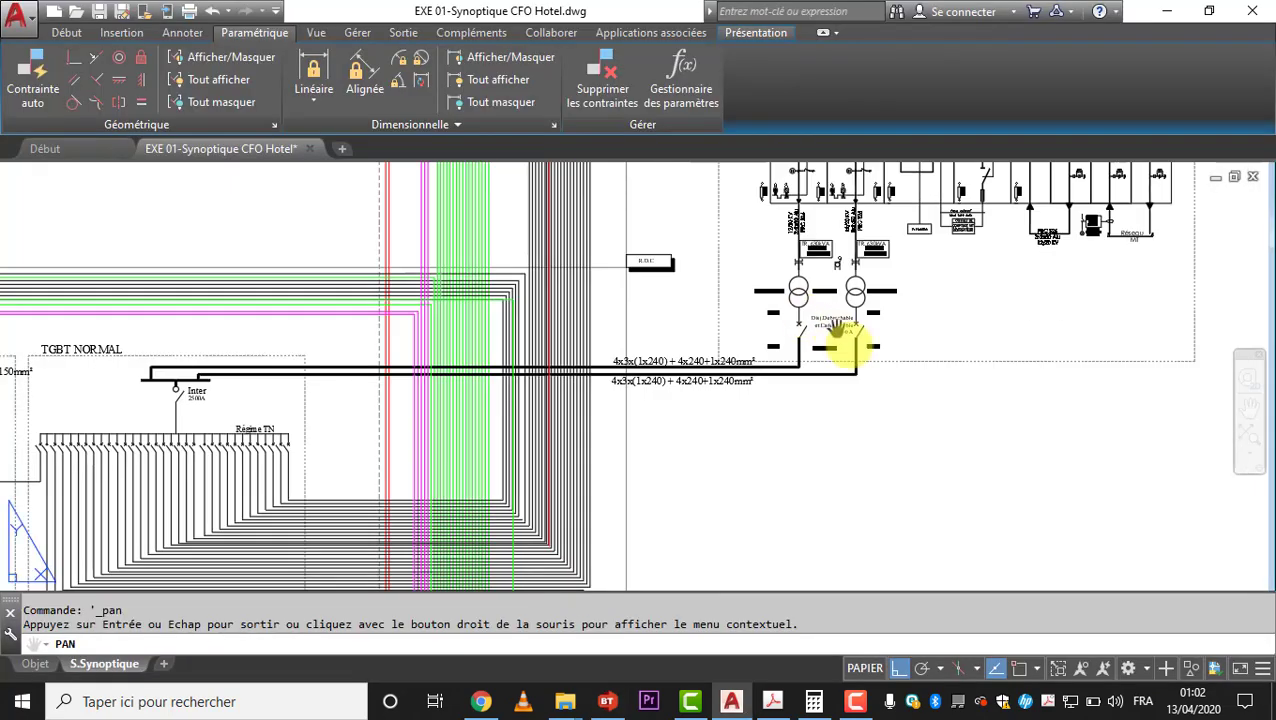
{"action": "scroll", "coordinate": [855, 345], "scroll_direction": "up", "scroll_amount": 2}
{"action": "scroll", "coordinate": [843, 313], "scroll_direction": "down", "scroll_amount": 2}
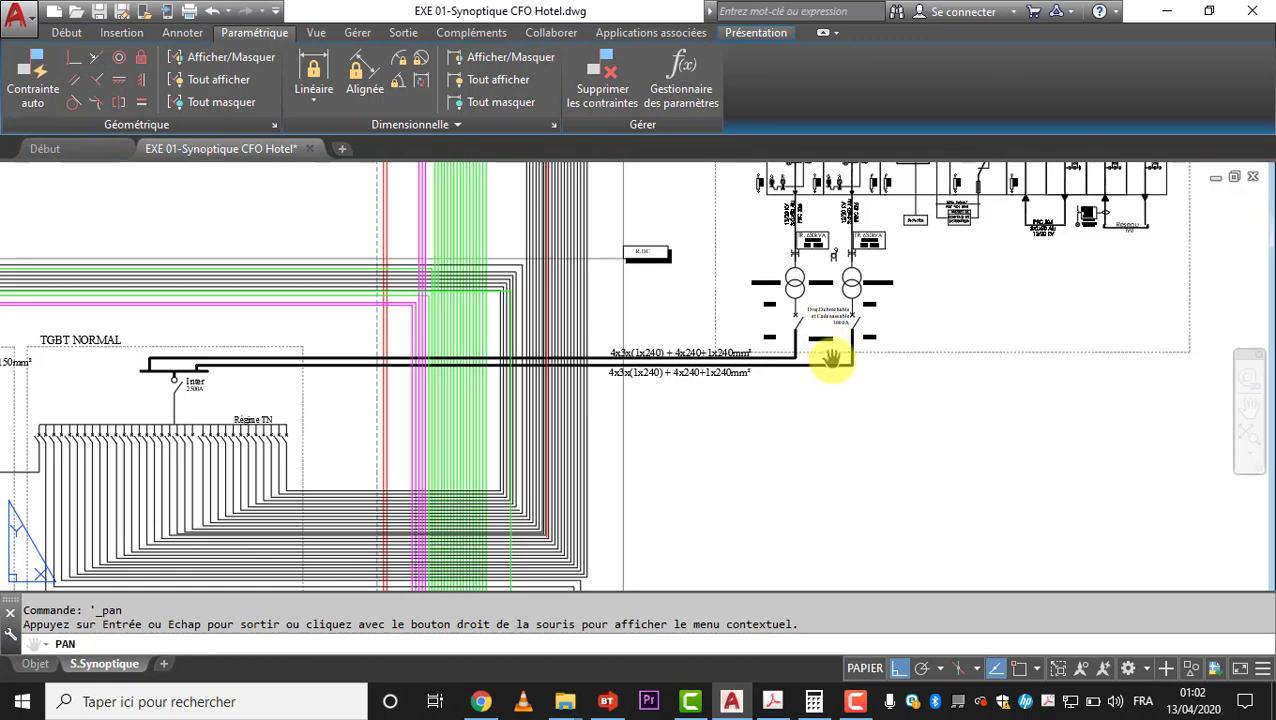
{"action": "left_click_drag", "start_coordinate": [843, 350], "coordinate": [893, 338]}
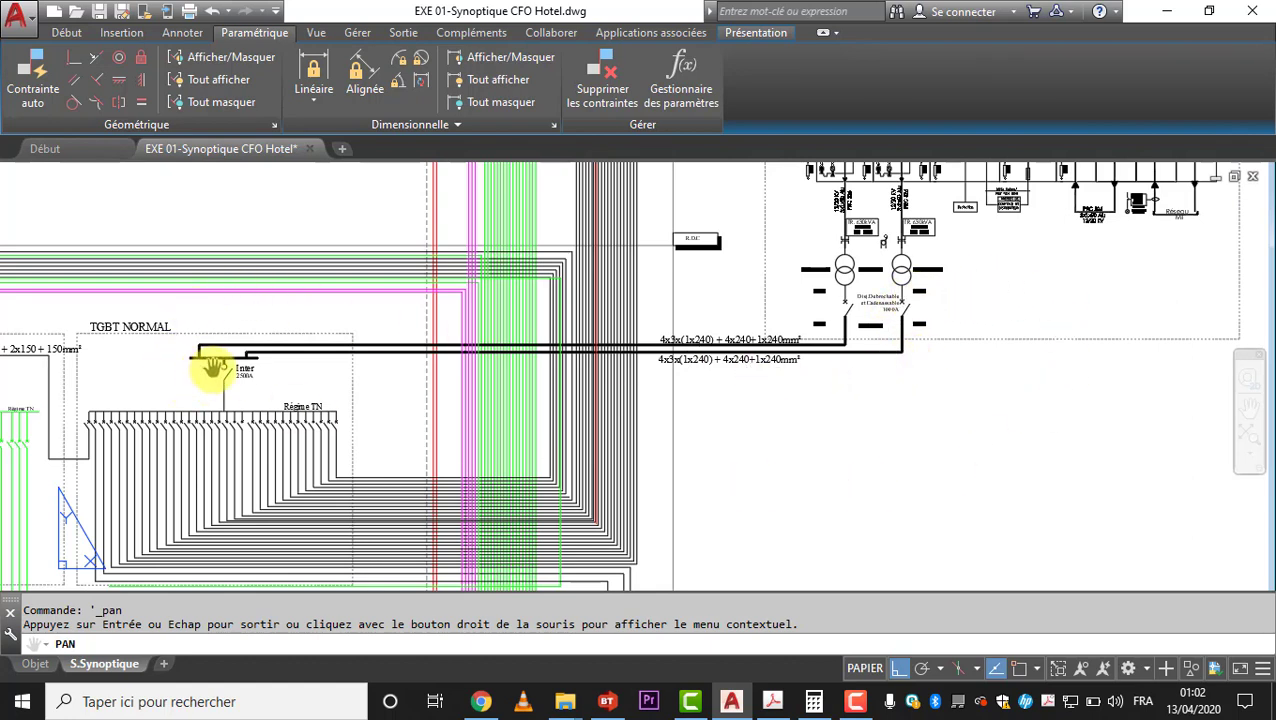
{"action": "scroll", "coordinate": [245, 379], "scroll_direction": "up", "scroll_amount": 3}
{"action": "mouse_move", "coordinate": [216, 340]}
{"action": "left_mouse_down"}
{"action": "mouse_move", "coordinate": [436, 381]}
{"action": "mouse_move", "coordinate": [543, 380]}
{"action": "left_mouse_up"}
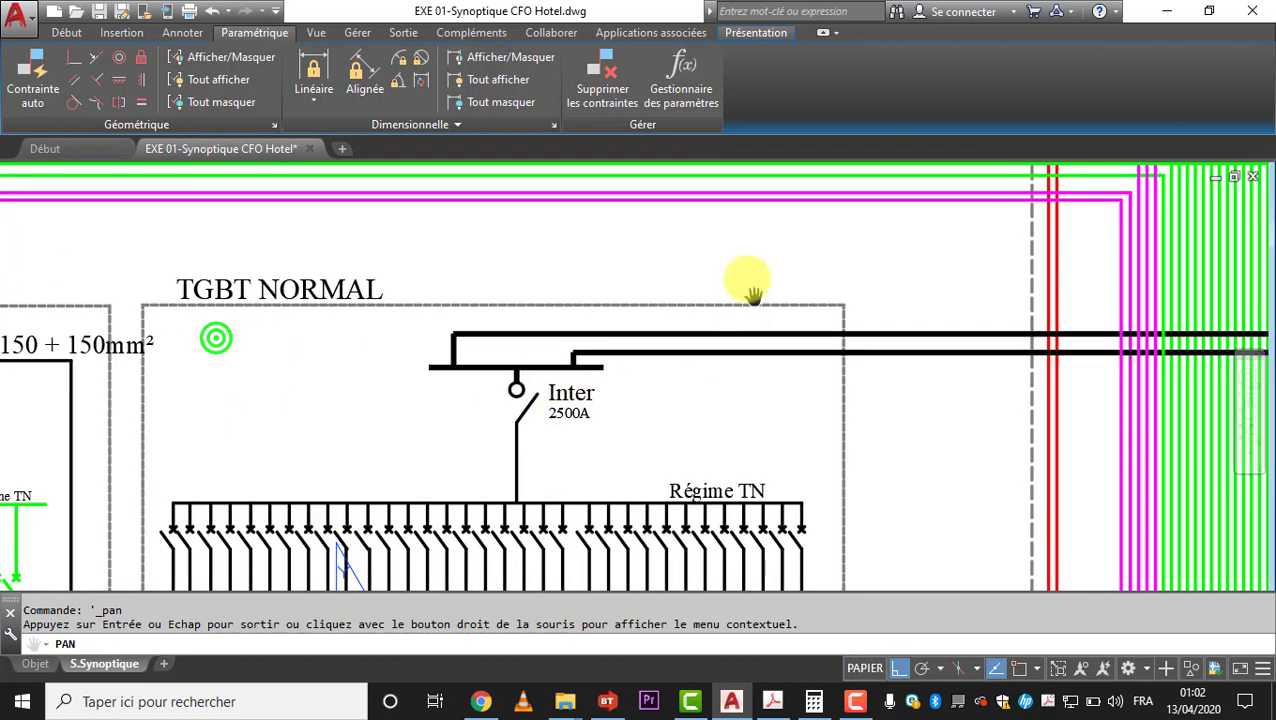
{"action": "scroll", "coordinate": [634, 427], "scroll_direction": "down", "scroll_amount": 3}
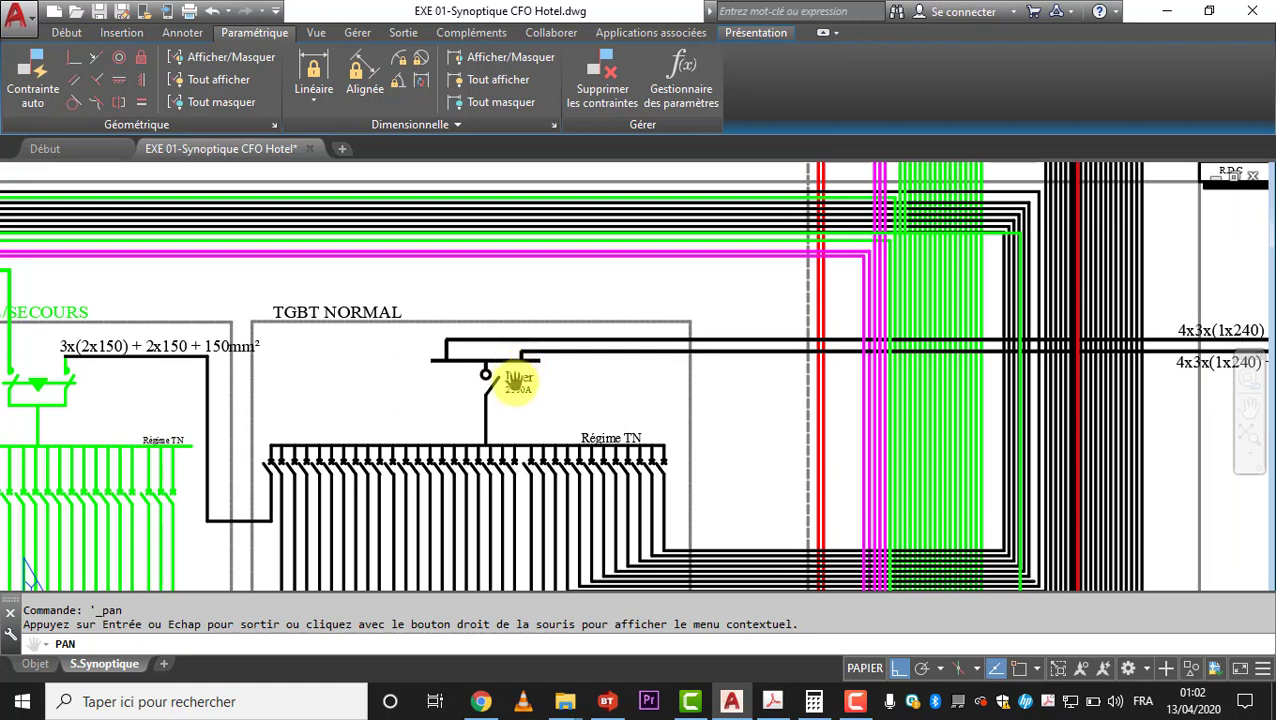
{"action": "scroll", "coordinate": [462, 388], "scroll_direction": "up", "scroll_amount": 4}
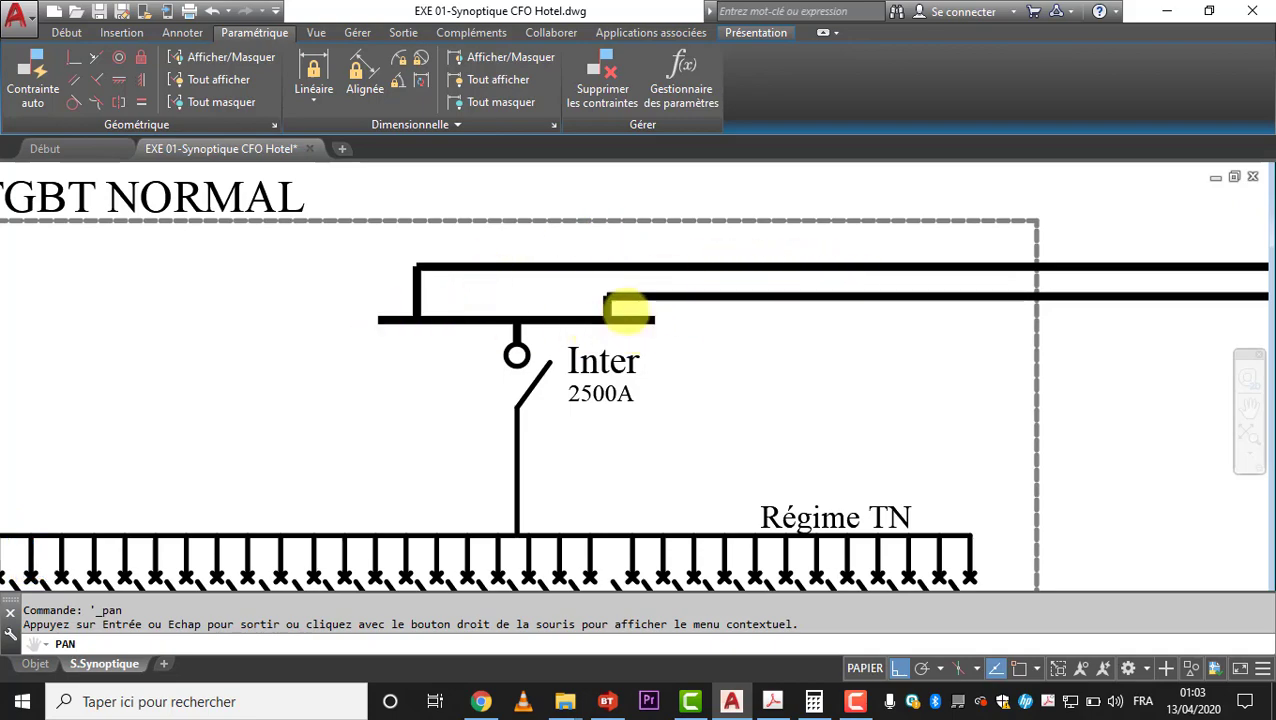
{"action": "scroll", "coordinate": [656, 310], "scroll_direction": "down", "scroll_amount": 8}
{"action": "scroll", "coordinate": [1002, 288], "scroll_direction": "up", "scroll_amount": 8}
{"action": "left_click_drag", "start_coordinate": [1024, 304], "coordinate": [685, 346]}
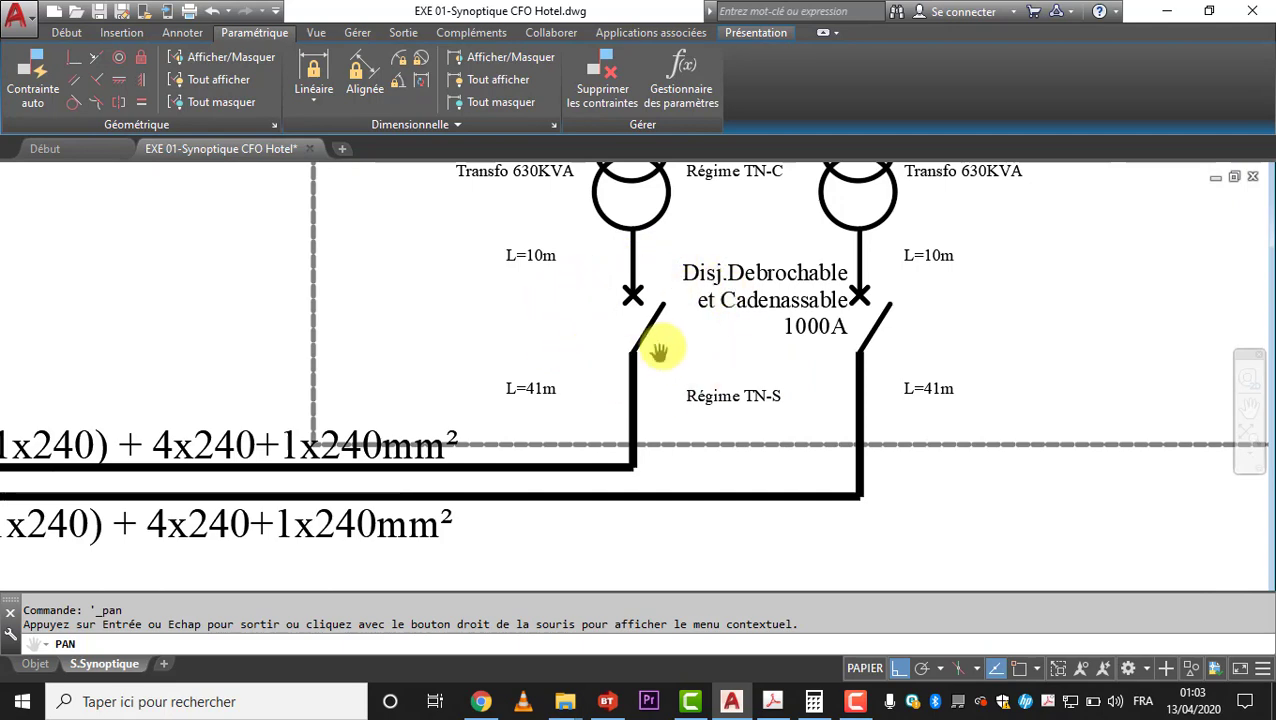
{"action": "scroll", "coordinate": [640, 357], "scroll_direction": "down", "scroll_amount": 5}
{"action": "scroll", "coordinate": [600, 364], "scroll_direction": "up", "scroll_amount": 3}
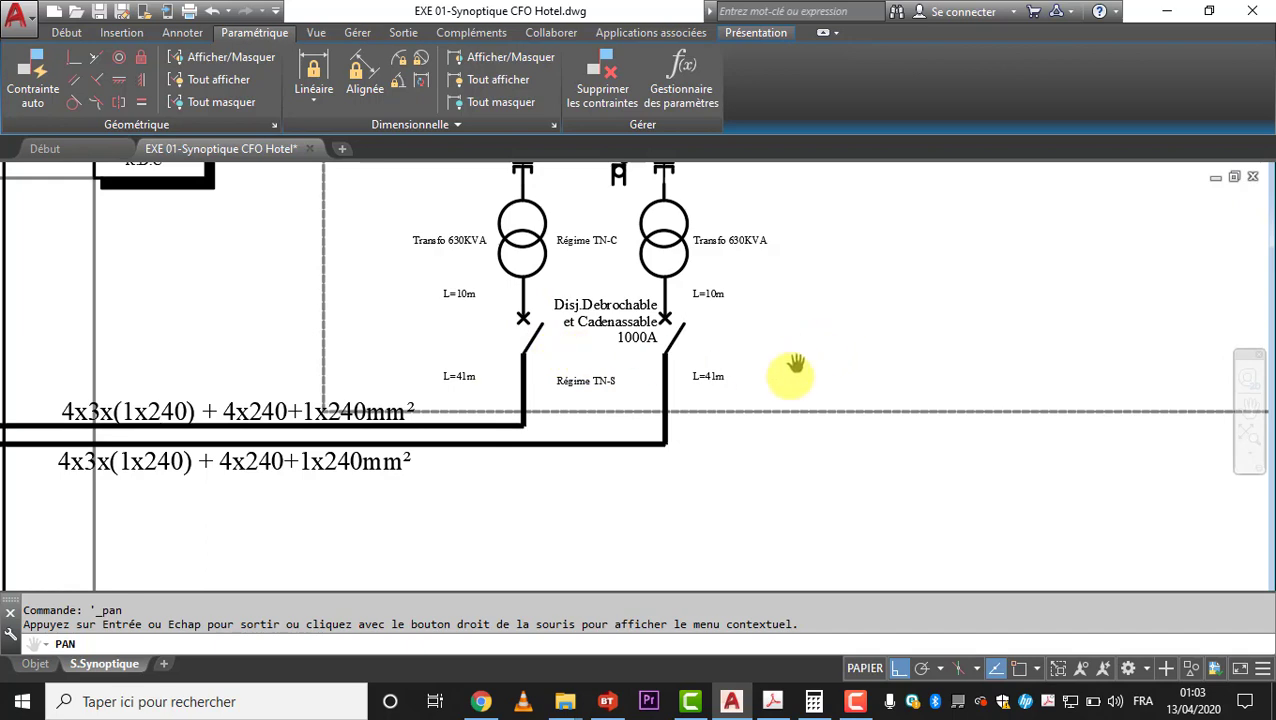
{"action": "left_click_drag", "start_coordinate": [641, 333], "coordinate": [570, 342]}
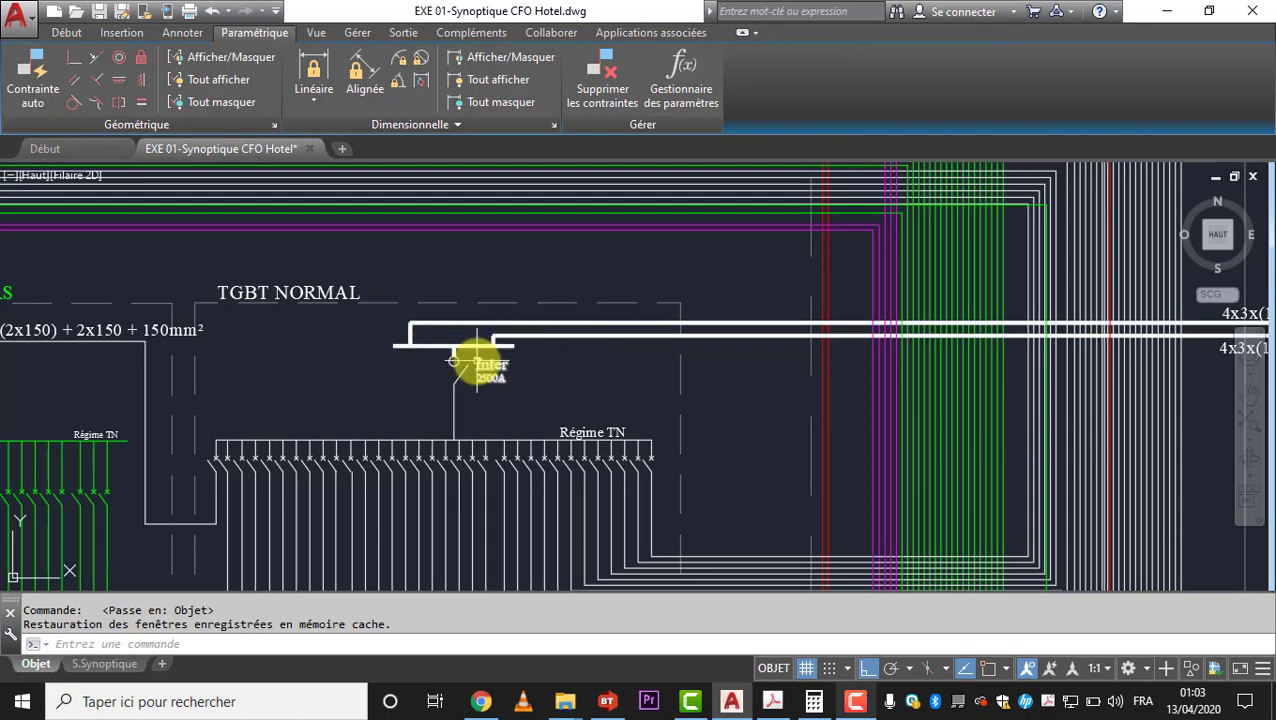
{"action": "scroll", "coordinate": [470, 356], "scroll_direction": "up", "scroll_amount": 2}
{"action": "left_click", "coordinate": [407, 252]}
{"action": "left_click", "coordinate": [679, 414]}
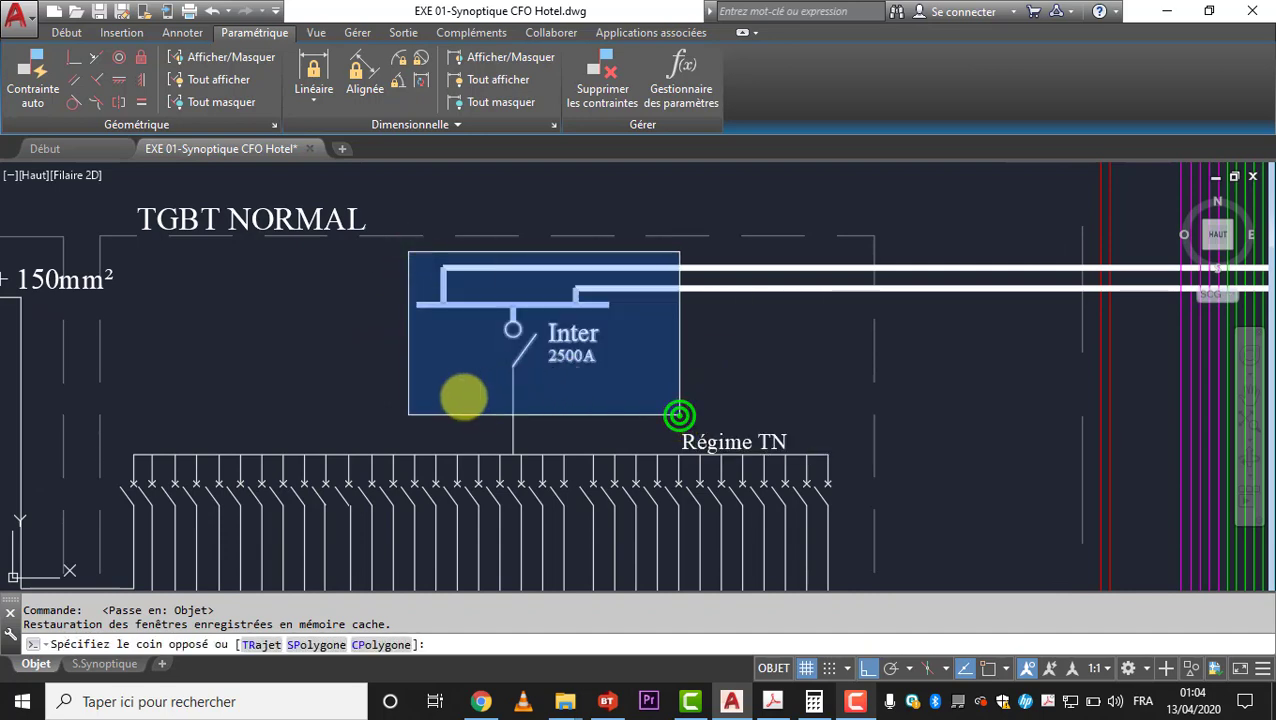
{"action": "type", "text": "CO"}
{"action": "key", "text": "Return"}
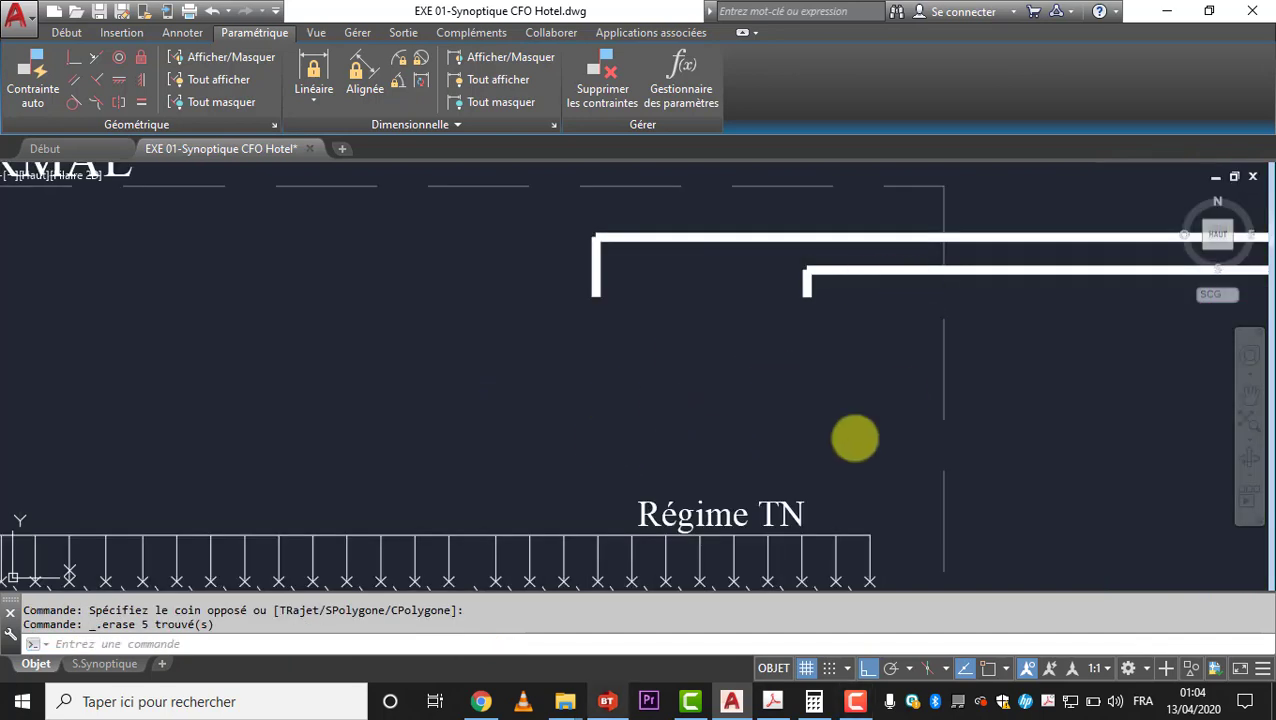
{"action": "key", "text": "ctrl+z"}
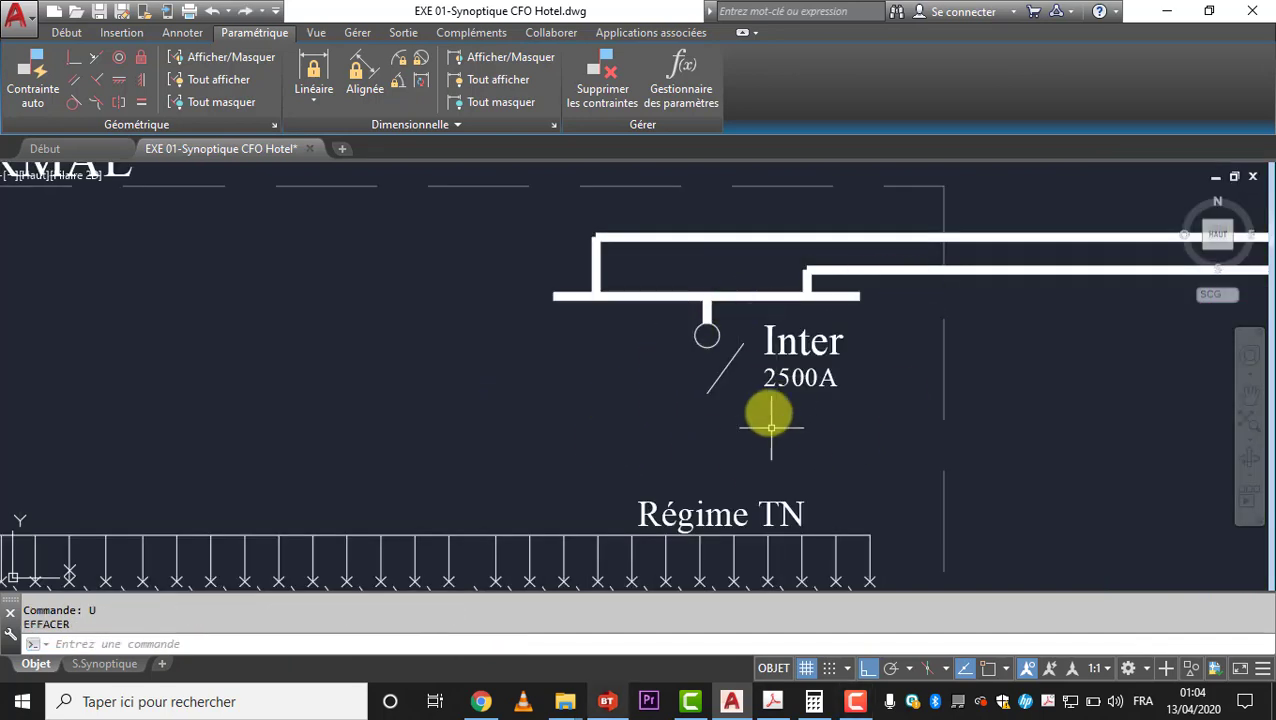
- Copy the incoming switch symbol with its "Inter 2500A" label horizontally to the left of the original in TGBT NORMAL
{"action": "left_click", "coordinate": [663, 270]}
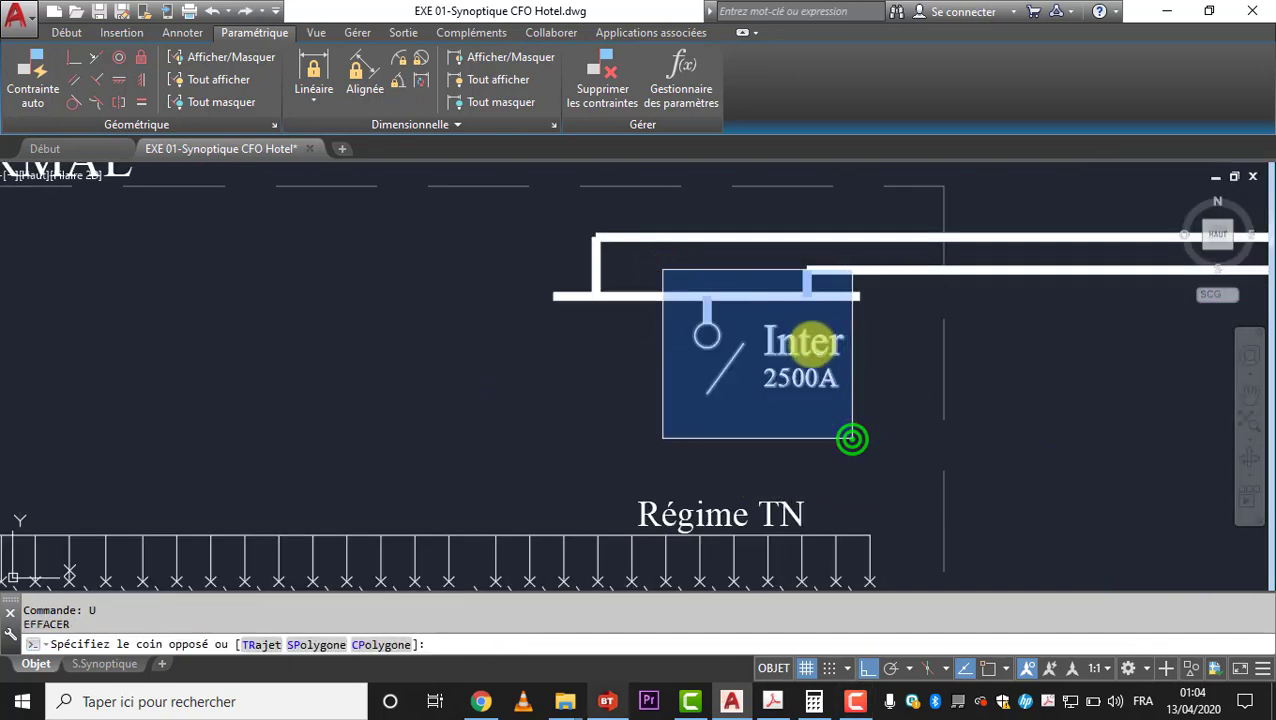
{"action": "left_click", "coordinate": [851, 438]}
{"action": "type", "text": "cp"}
{"action": "key", "text": "Return"}
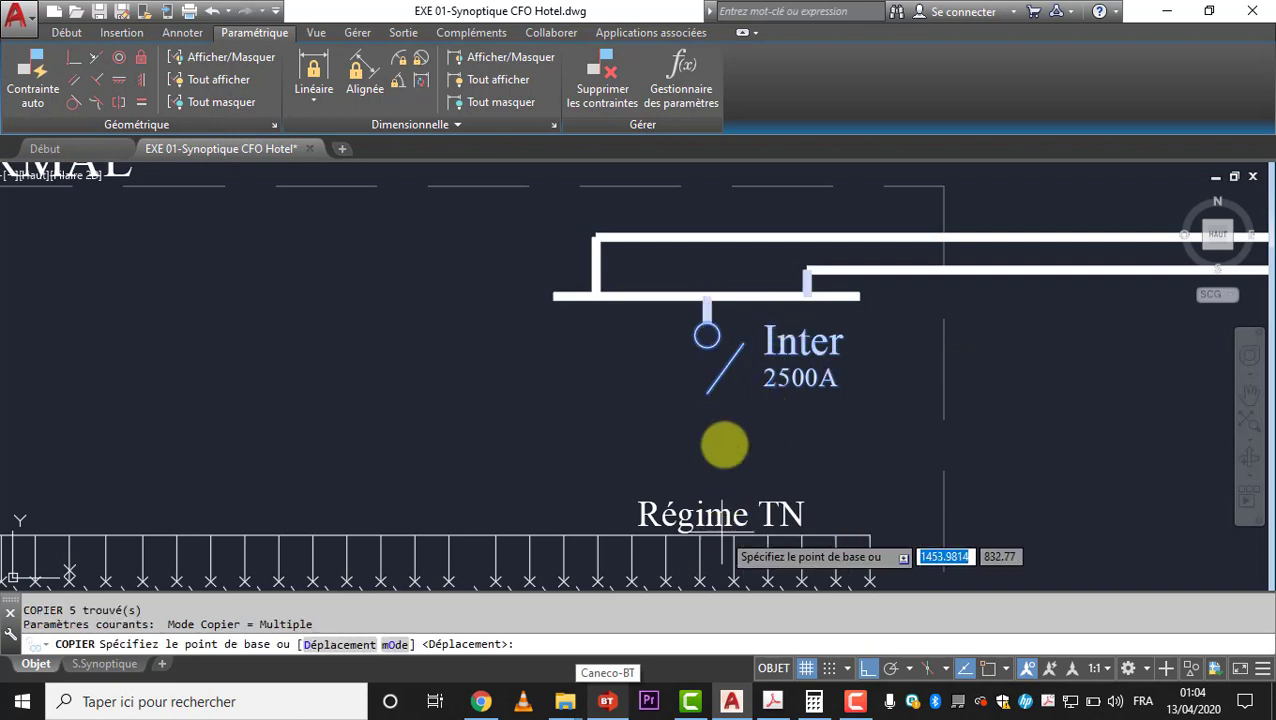
{"action": "left_click", "coordinate": [746, 370]}
{"action": "left_click", "coordinate": [306, 369]}
{"action": "key", "text": "Escape"}
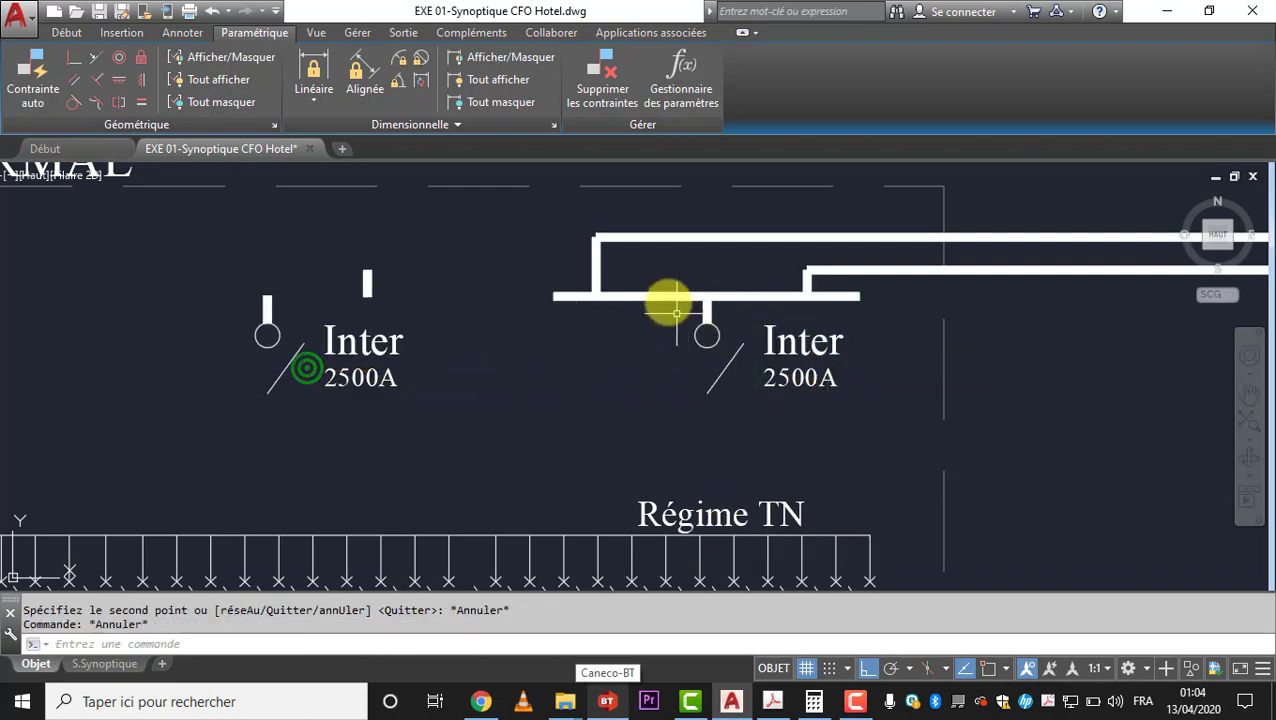
- Delete the original coupling busbar together with its incoming switch symbol and "Inter 2500A" label
{"action": "left_click", "coordinate": [529, 280]}
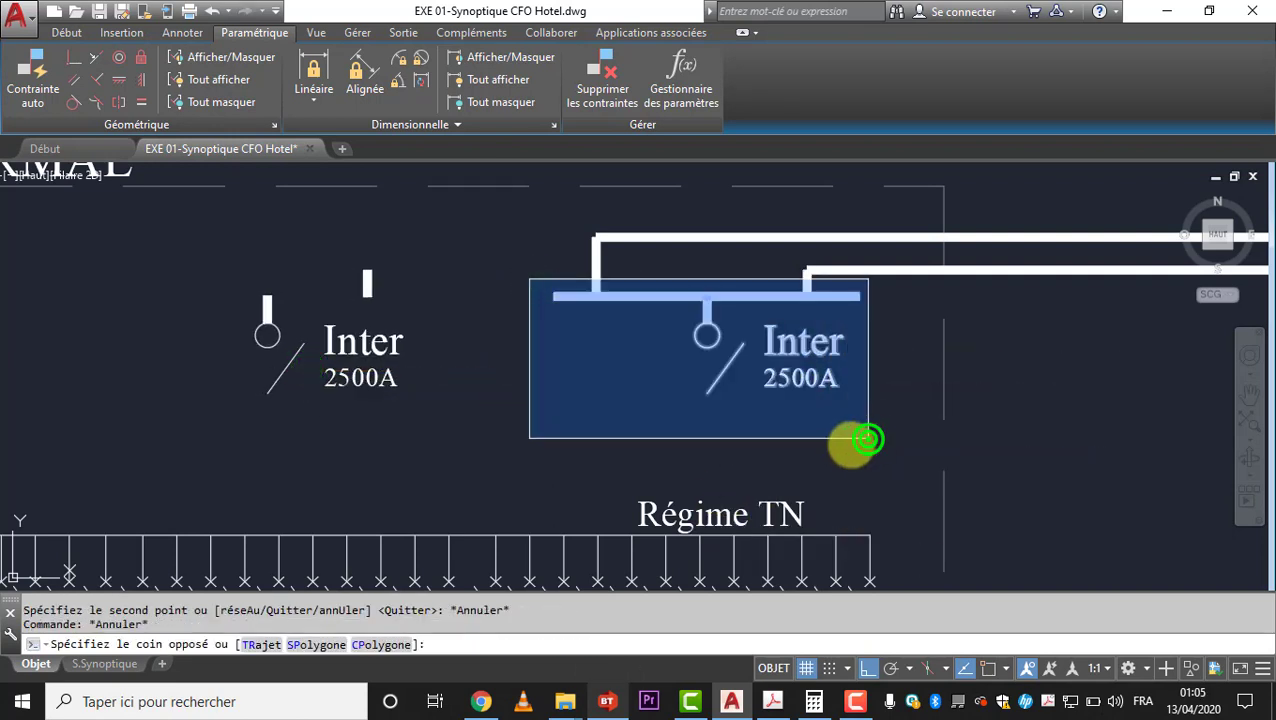
{"action": "left_click", "coordinate": [868, 438]}
{"action": "key", "text": "Delete"}
- Stretch the ends of both transformer feeder lines horizontally to the left, to above the copied 2500A switch
{"action": "mouse_move", "coordinate": [824, 324]}
{"action": "middle_mouse_down"}
{"action": "mouse_move", "coordinate": [881, 273]}
{"action": "mouse_move", "coordinate": [869, 427]}
{"action": "middle_mouse_up"}
{"action": "type", "text": "et"}
{"action": "key", "text": "Return"}
{"action": "left_click", "coordinate": [917, 163]}
{"action": "left_click", "coordinate": [897, 287]}
{"action": "left_click", "coordinate": [573, 462]}
{"action": "left_click", "coordinate": [709, 364]}
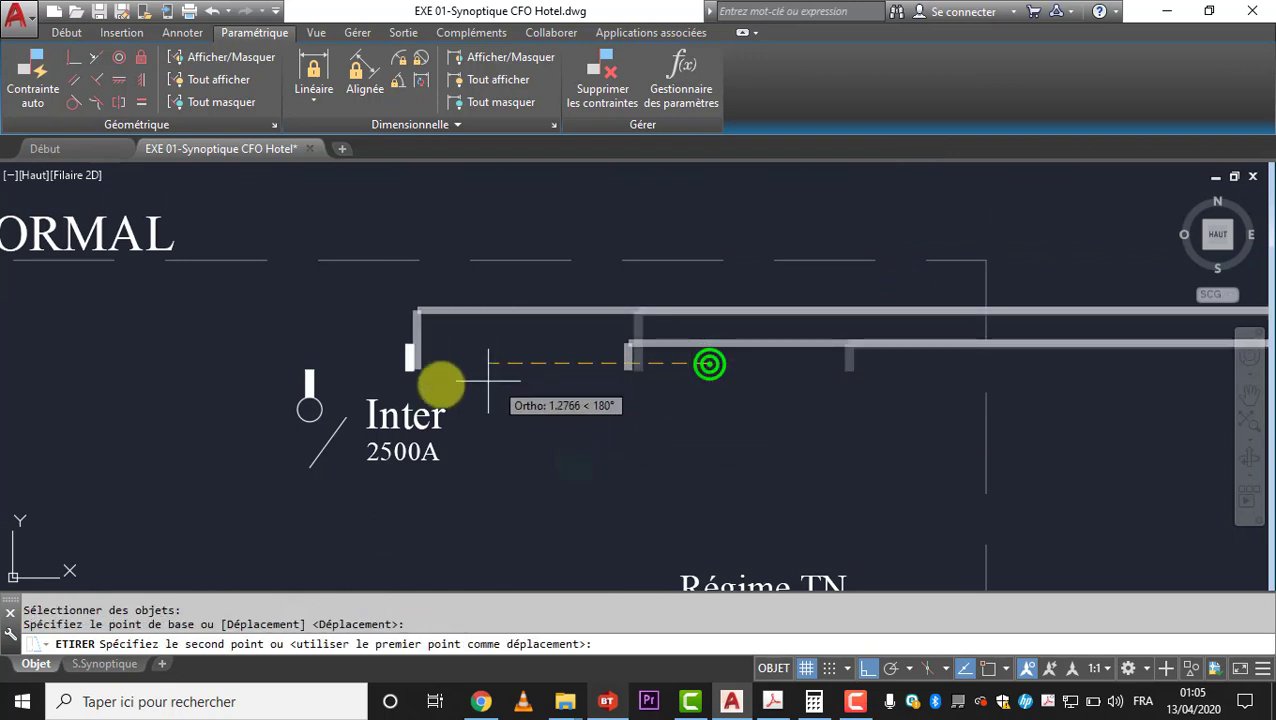
{"action": "left_click", "coordinate": [305, 399]}
{"action": "key", "text": "Escape"}
- Delete the stray vertical stub copied along with the switch symbol
{"action": "middle_click_drag", "start_coordinate": [428, 415], "coordinate": [733, 348]}
{"action": "middle_click_drag", "start_coordinate": [575, 285], "coordinate": [561, 331]}
{"action": "left_click", "coordinate": [718, 307]}
{"action": "left_click", "coordinate": [664, 350]}
{"action": "key", "text": "Delete"}
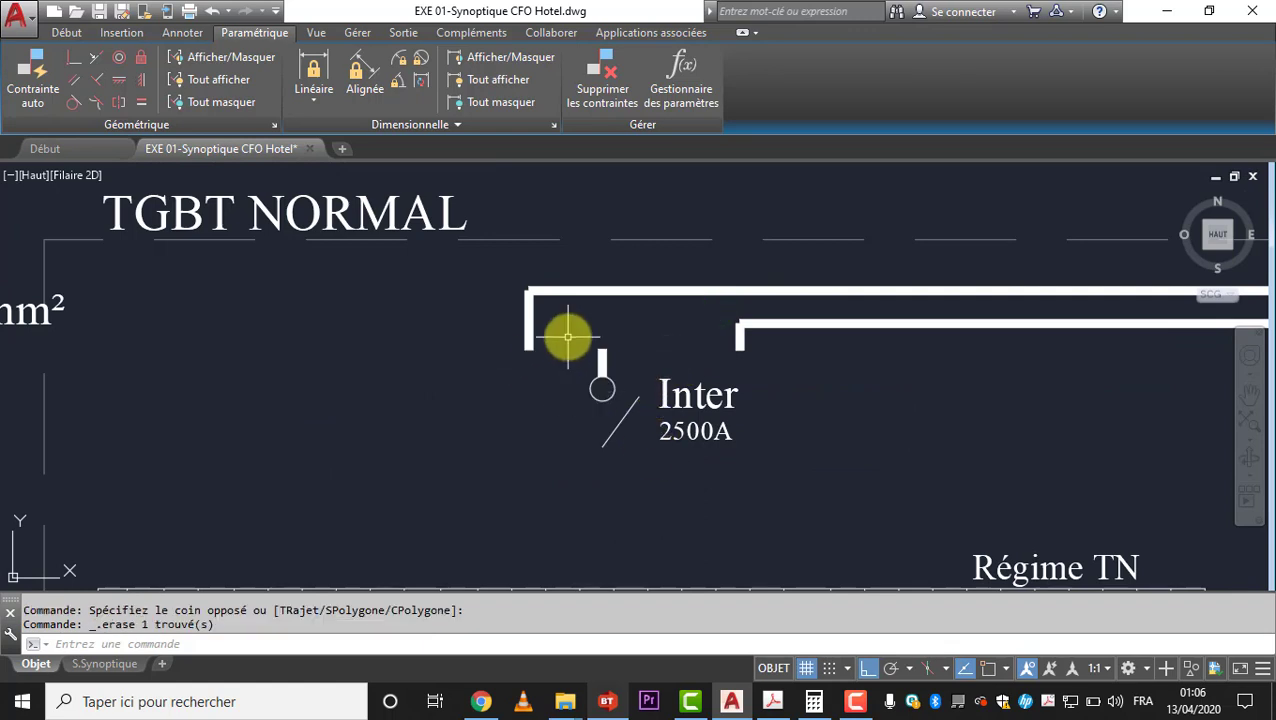
- Move the incoming switch symbol with its "Inter 2500A" label onto the vertical end of the upper transformer feeder in TGBT NORMAL
{"action": "left_click", "coordinate": [567, 337]}
{"action": "left_click", "coordinate": [781, 396]}
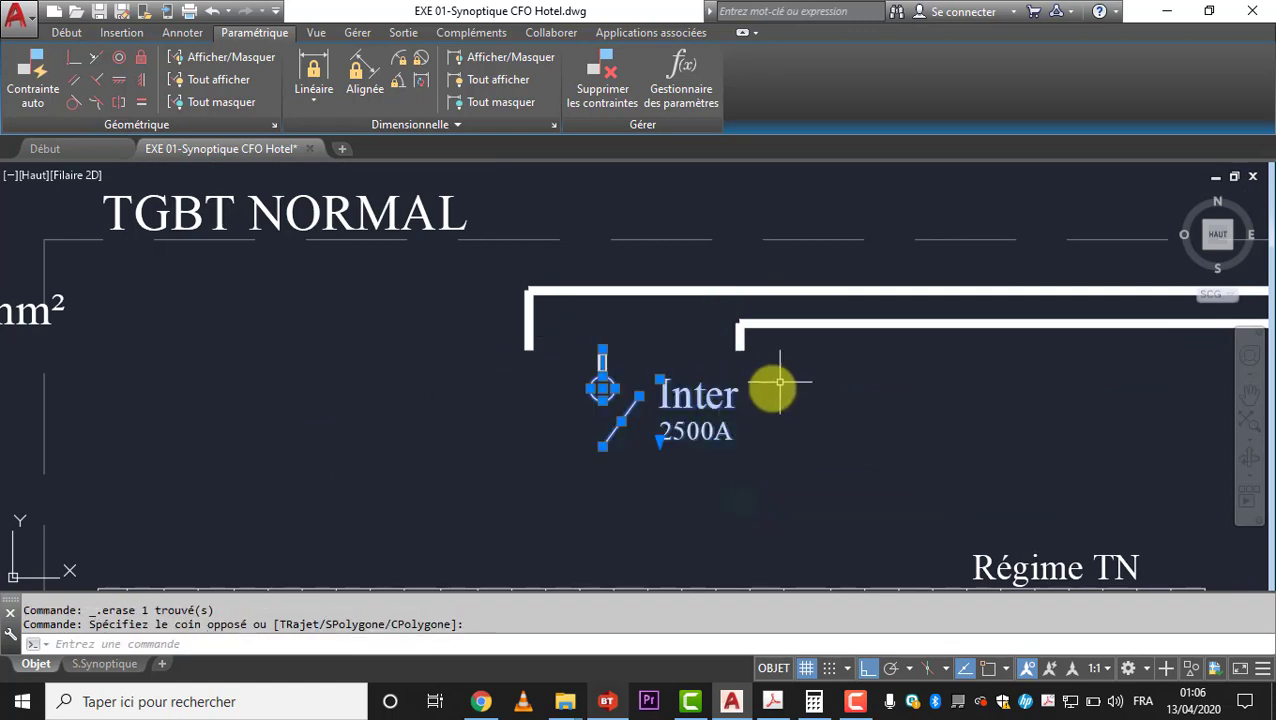
{"action": "type", "text": "DP"}
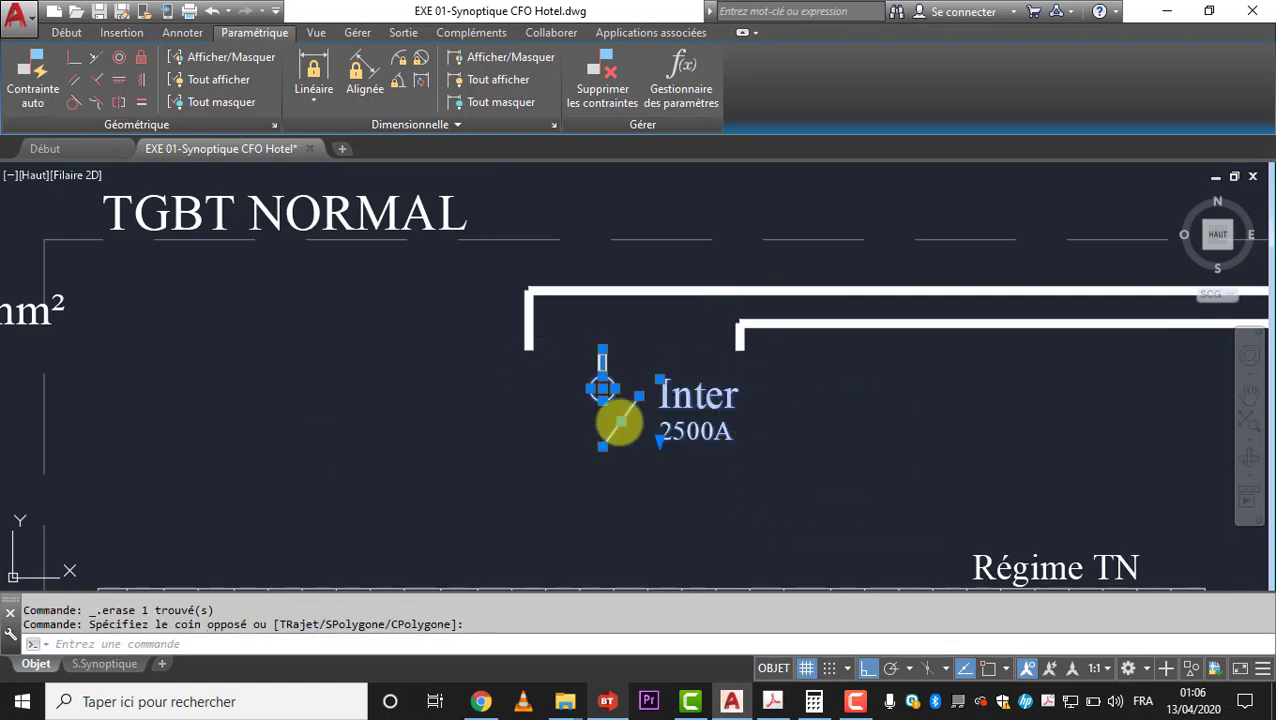
{"action": "key", "text": "Return"}
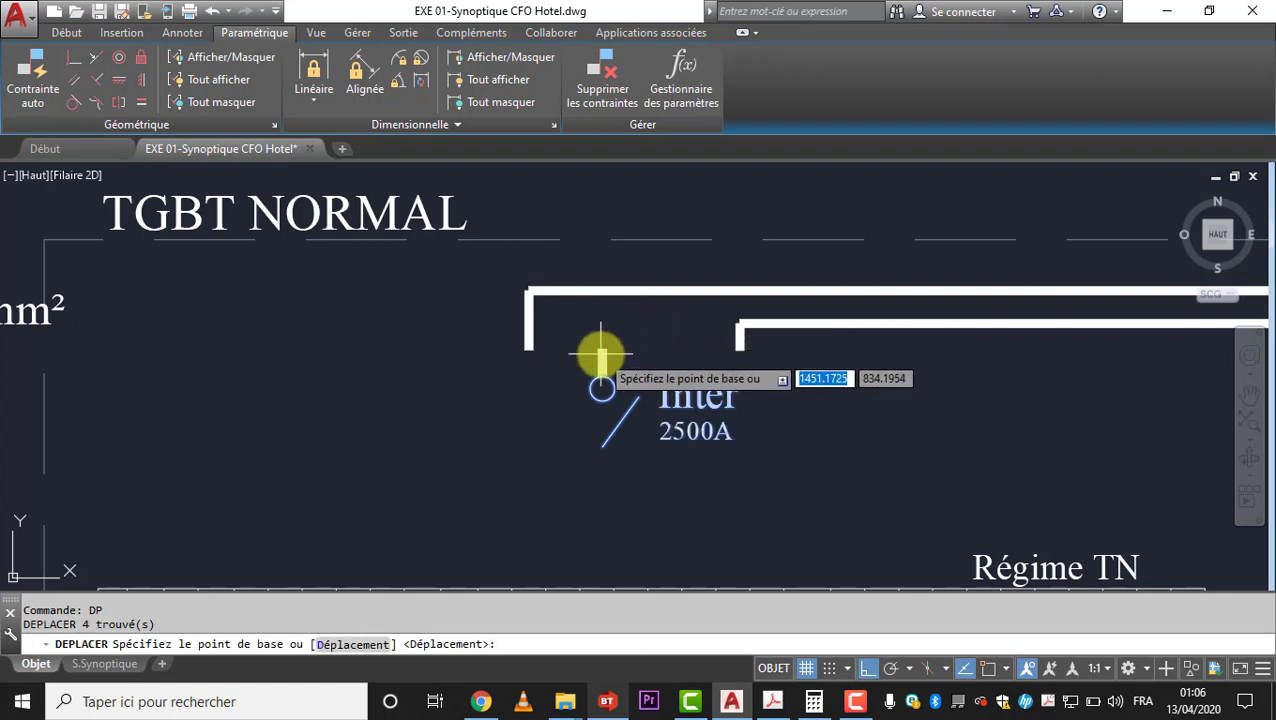
{"action": "left_click", "coordinate": [600, 348]}
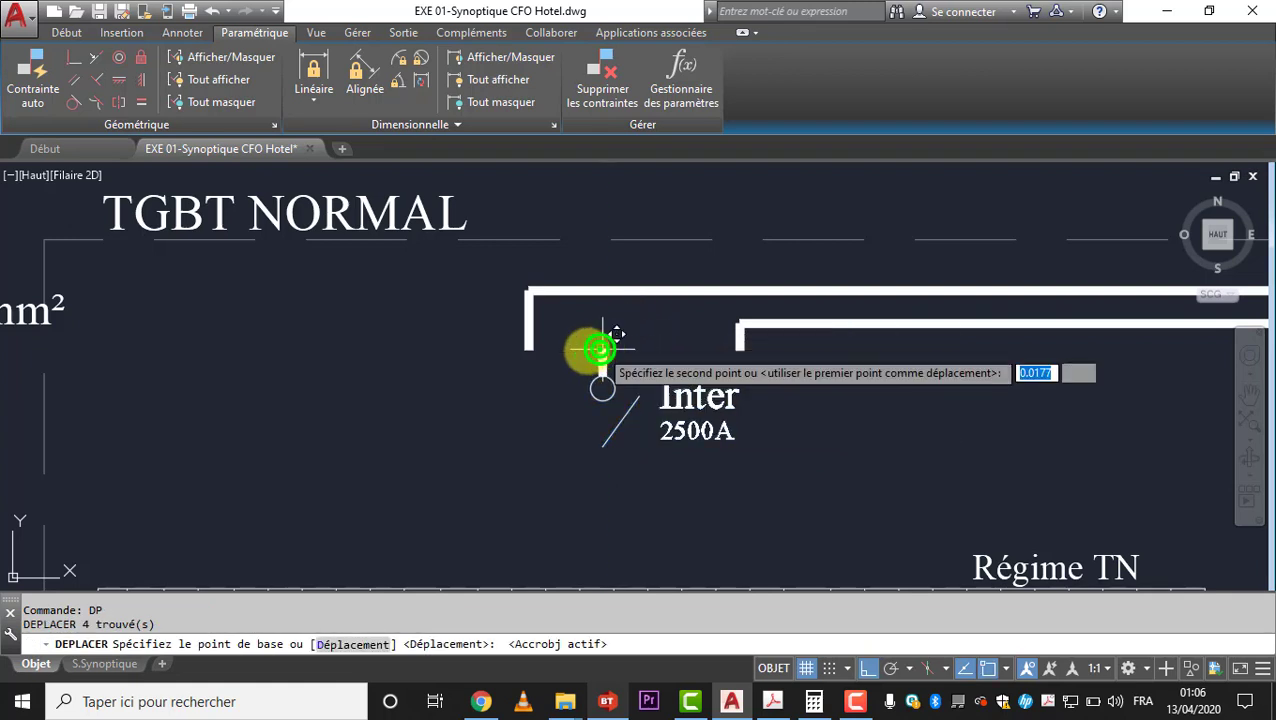
{"action": "left_click", "coordinate": [536, 347]}
{"action": "key", "text": "Escape"}
- Copy the switch symbol with its "Inter 2500A" label to the vertical end of the lower transformer feeder
{"action": "left_click", "coordinate": [507, 336]}
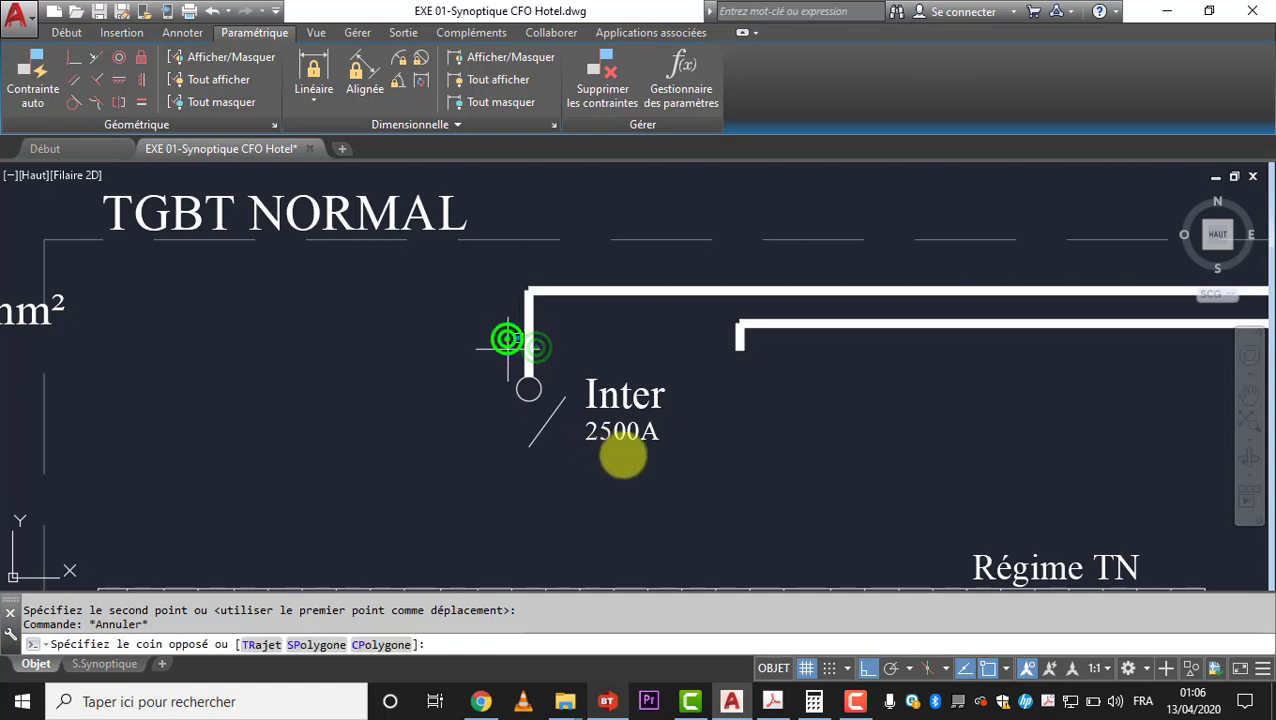
{"action": "left_click", "coordinate": [678, 472]}
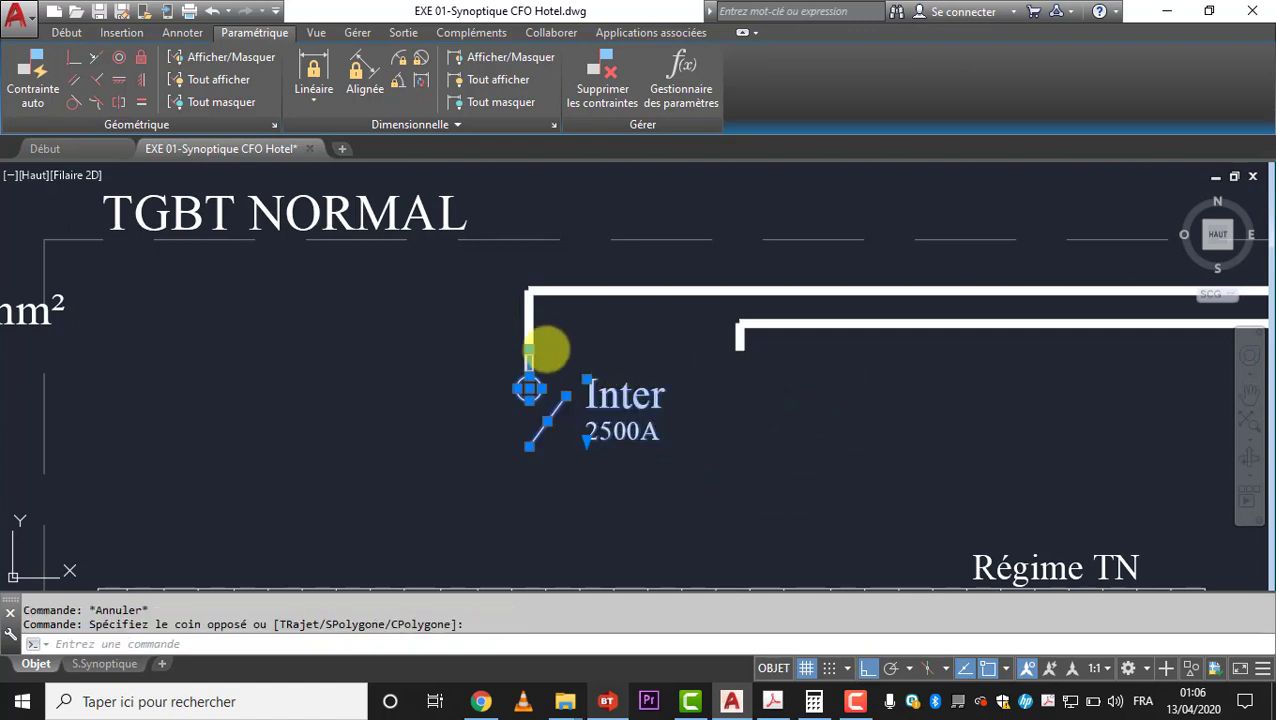
{"action": "type", "text": "co"}
{"action": "key", "text": "Return"}
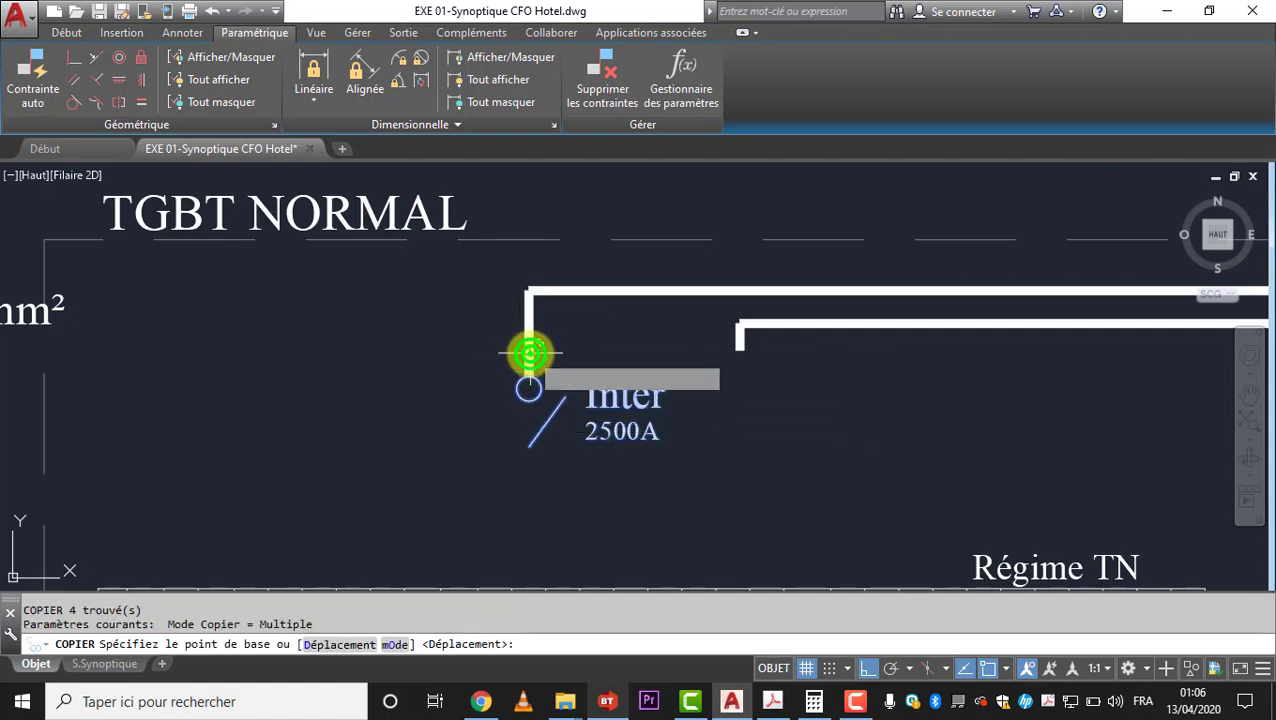
{"action": "left_click", "coordinate": [530, 353]}
{"action": "left_click", "coordinate": [740, 353]}
{"action": "key", "text": "Escape"}
- Draw a vertical polyline from the foot of the copied 2500A switch down to just past the TGBT NORMAL busbar
{"action": "middle_click_drag", "start_coordinate": [783, 484], "coordinate": [794, 351]}
{"action": "type", "text": "PO"}
{"action": "key", "text": "Return"}
{"action": "left_click", "coordinate": [750, 319]}
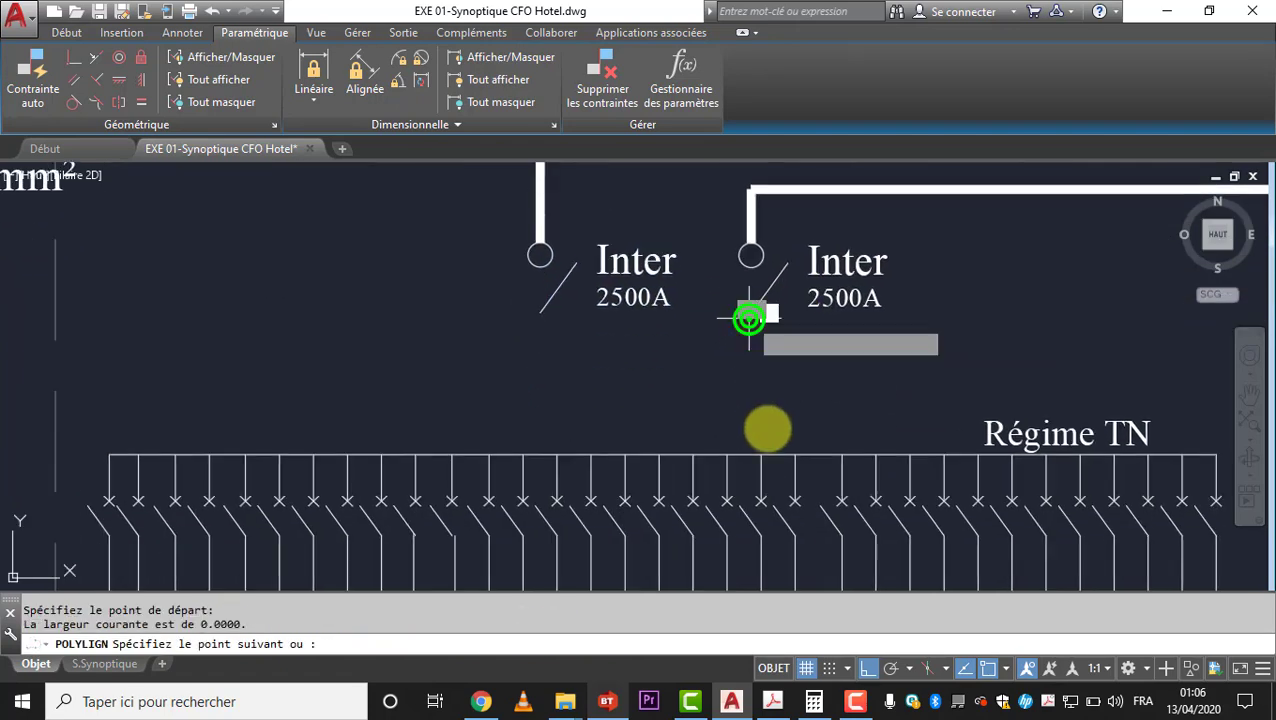
{"action": "left_click", "coordinate": [760, 458]}
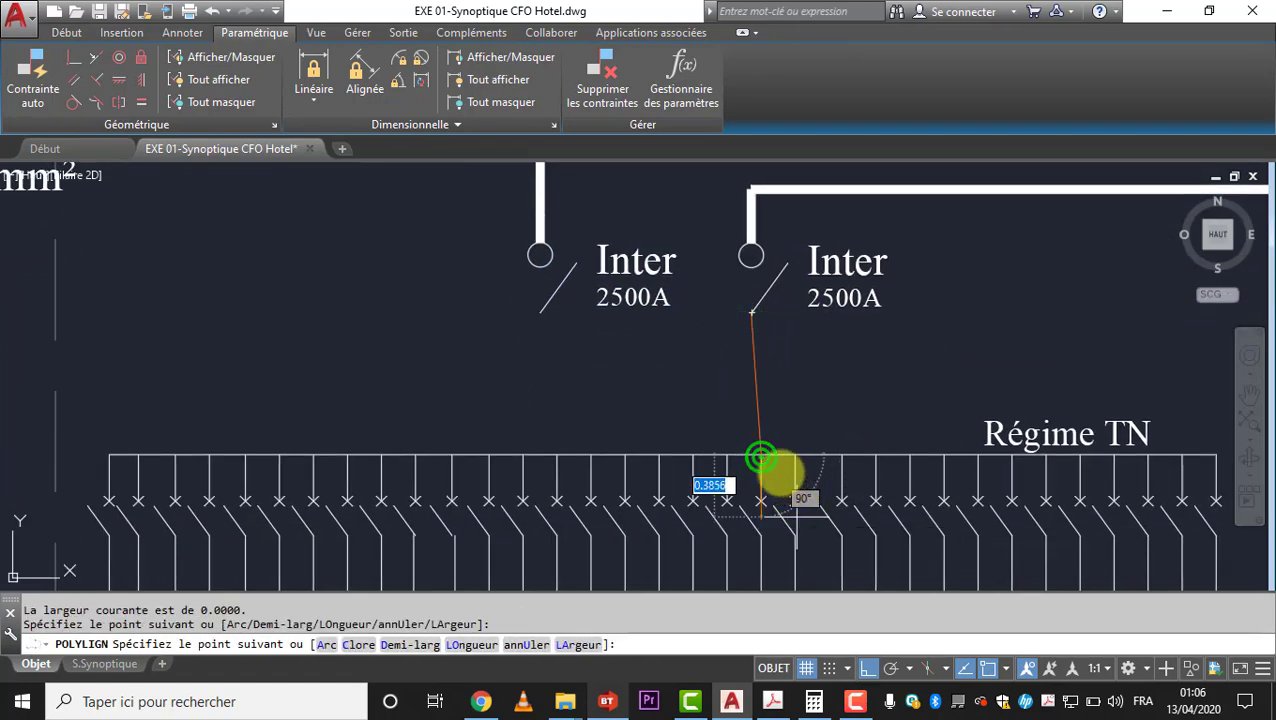
{"action": "type", "text": "U"}
{"action": "key", "text": "Return"}
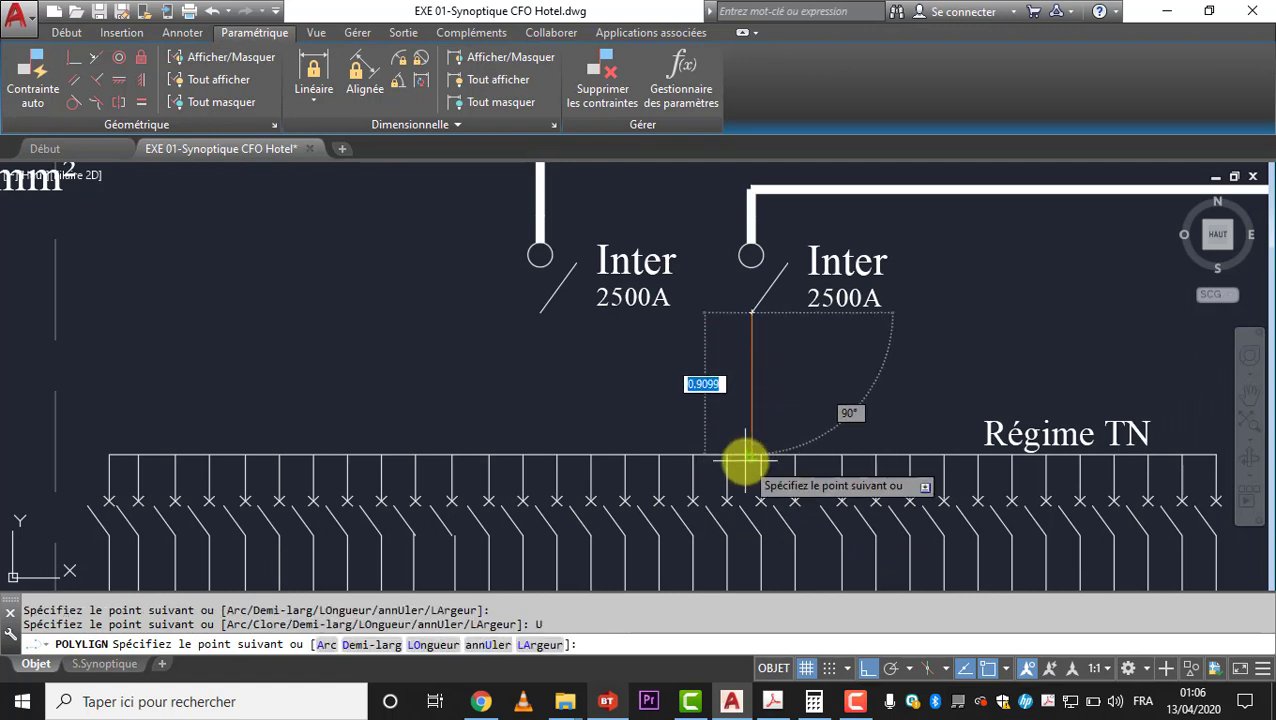
{"action": "scroll", "coordinate": [746, 464], "scroll_direction": "up", "scroll_amount": 8}
{"action": "left_click", "coordinate": [743, 507]}
{"action": "key", "text": "Escape"}
- Stretch the lower end of the new vertical polyline back up onto the busbar
{"action": "scroll", "coordinate": [738, 399], "scroll_direction": "down", "scroll_amount": 2}
{"action": "scroll", "coordinate": [748, 455], "scroll_direction": "up", "scroll_amount": 4}
{"action": "left_click", "coordinate": [759, 386]}
{"action": "left_click", "coordinate": [663, 386]}
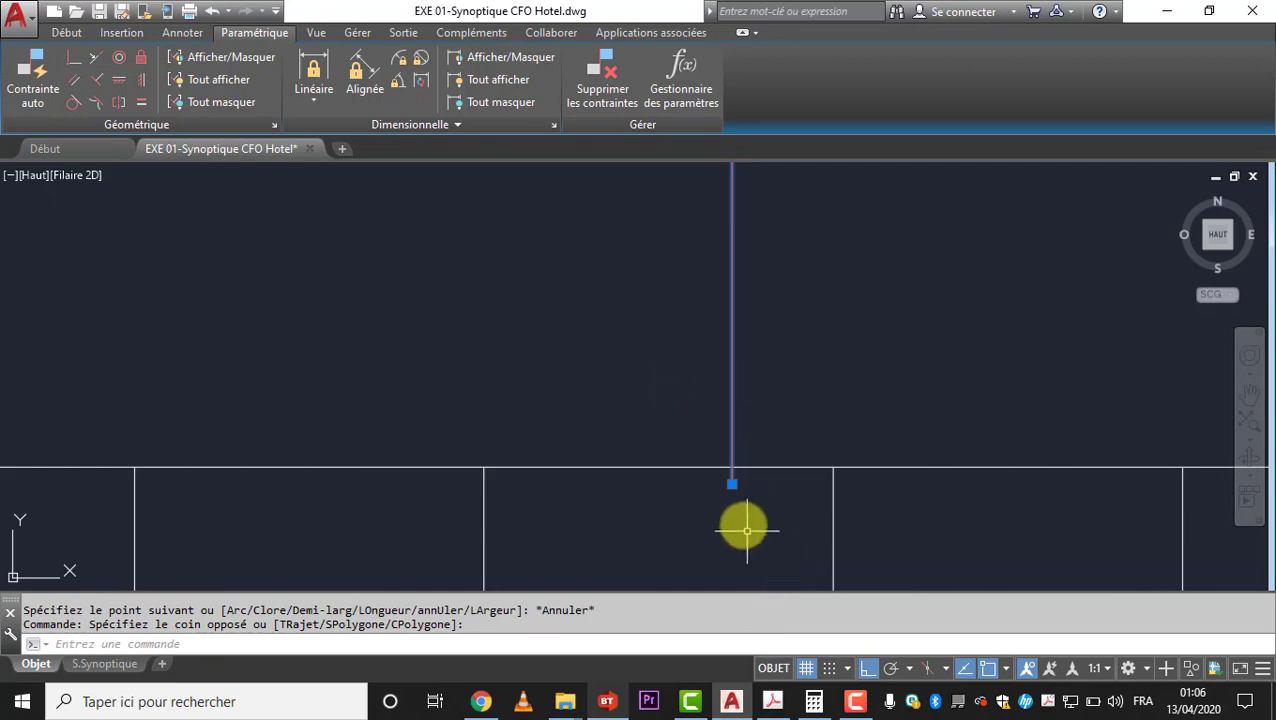
{"action": "left_click", "coordinate": [732, 489]}
{"action": "left_click", "coordinate": [732, 497]}
{"action": "left_click", "coordinate": [732, 464]}
{"action": "key", "text": "Escape"}
{"action": "scroll", "coordinate": [701, 376], "scroll_direction": "up", "scroll_amount": 5}
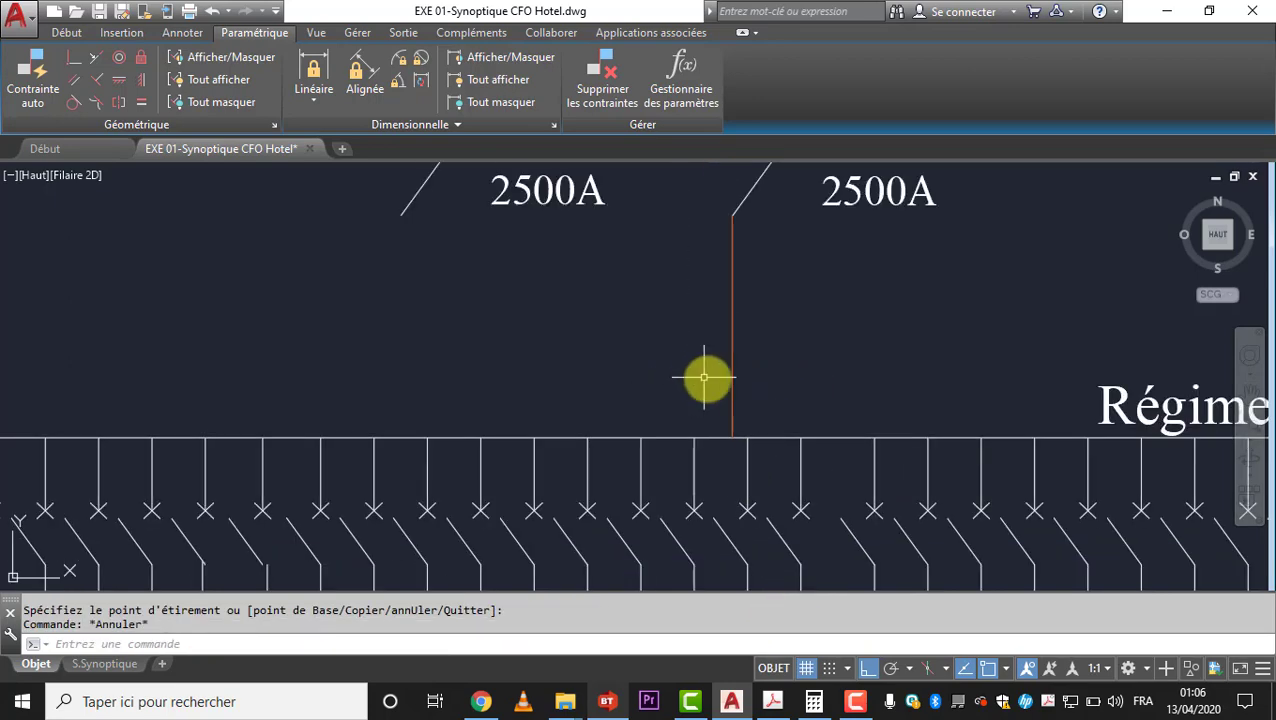
{"action": "type", "text": "PO"}
{"action": "key", "text": "Return"}
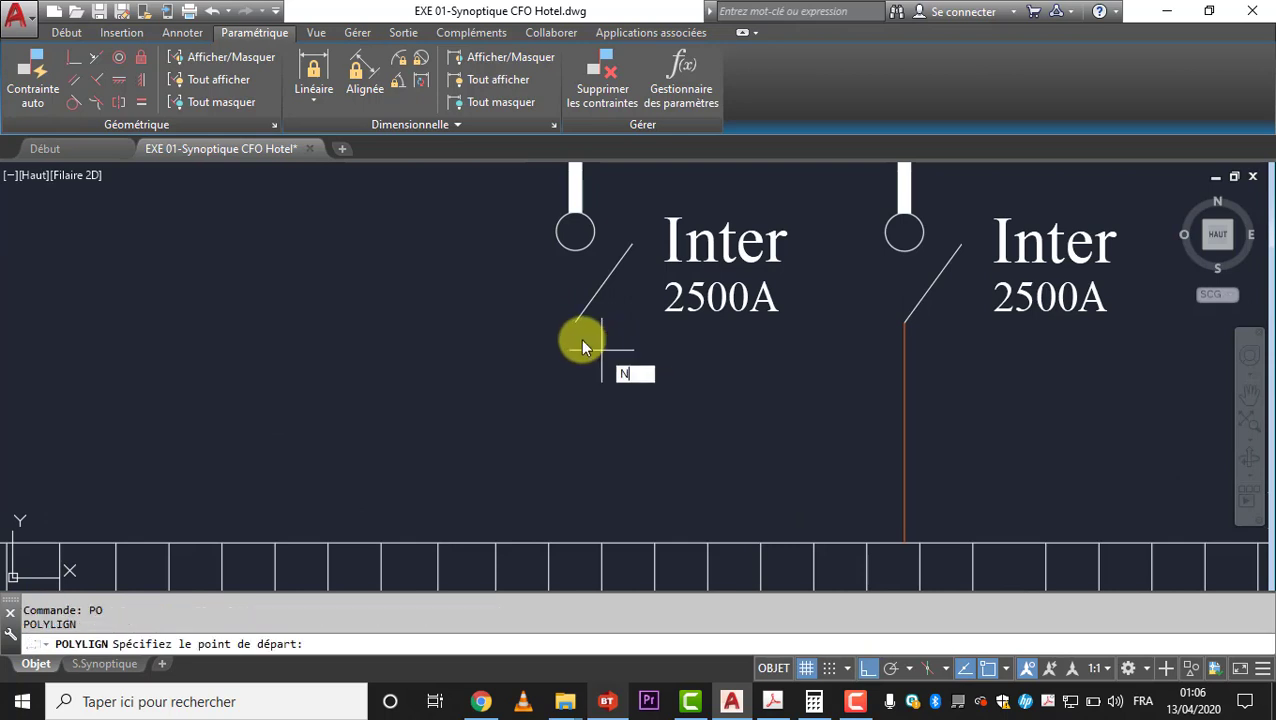
{"action": "key", "text": "Escape"}
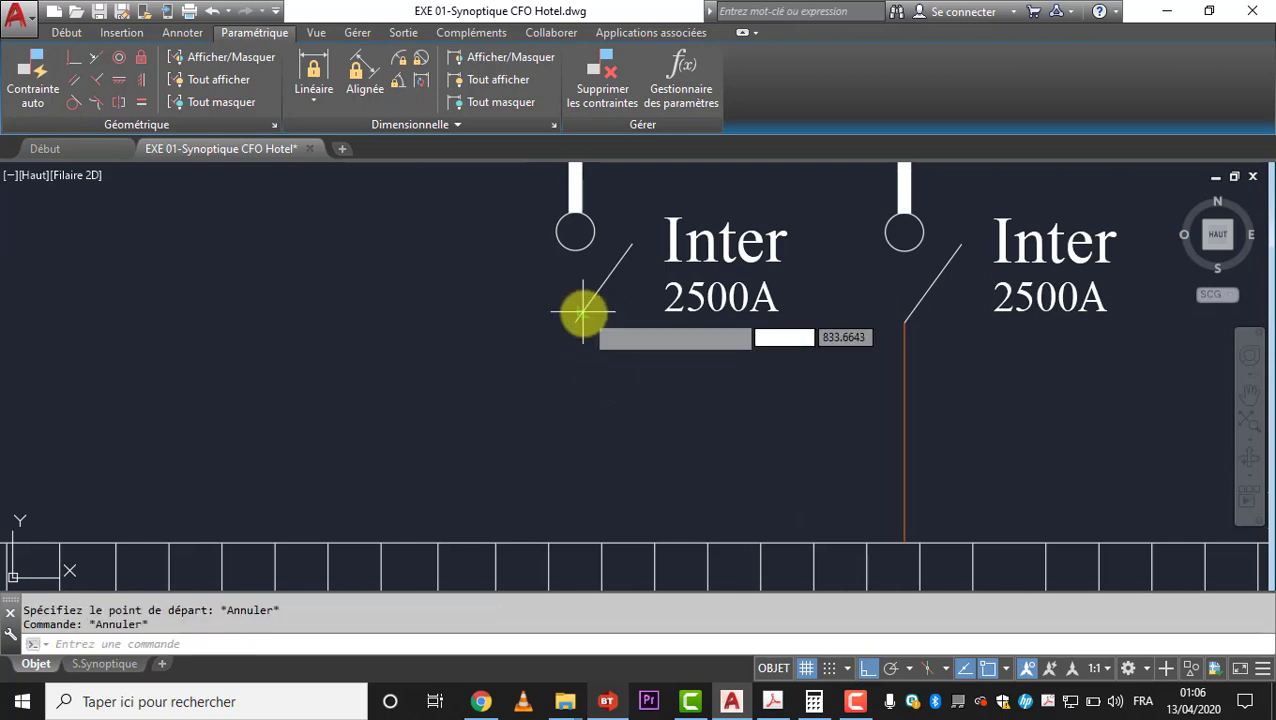
- Draw a vertical polyline from the foot of the first 2500A switch down to the busbar
{"action": "type", "text": "PO"}
{"action": "key", "text": "Return"}
{"action": "left_click", "coordinate": [570, 328]}
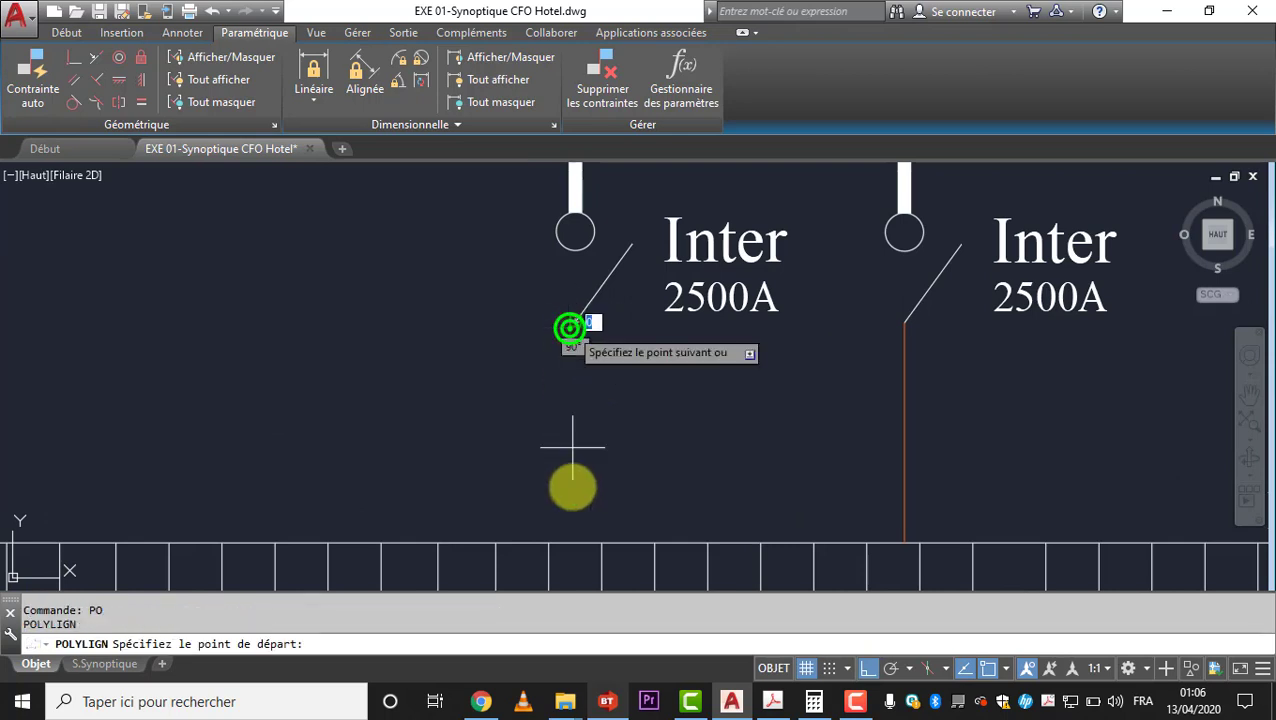
{"action": "left_click", "coordinate": [574, 541]}
{"action": "key", "text": "Escape"}
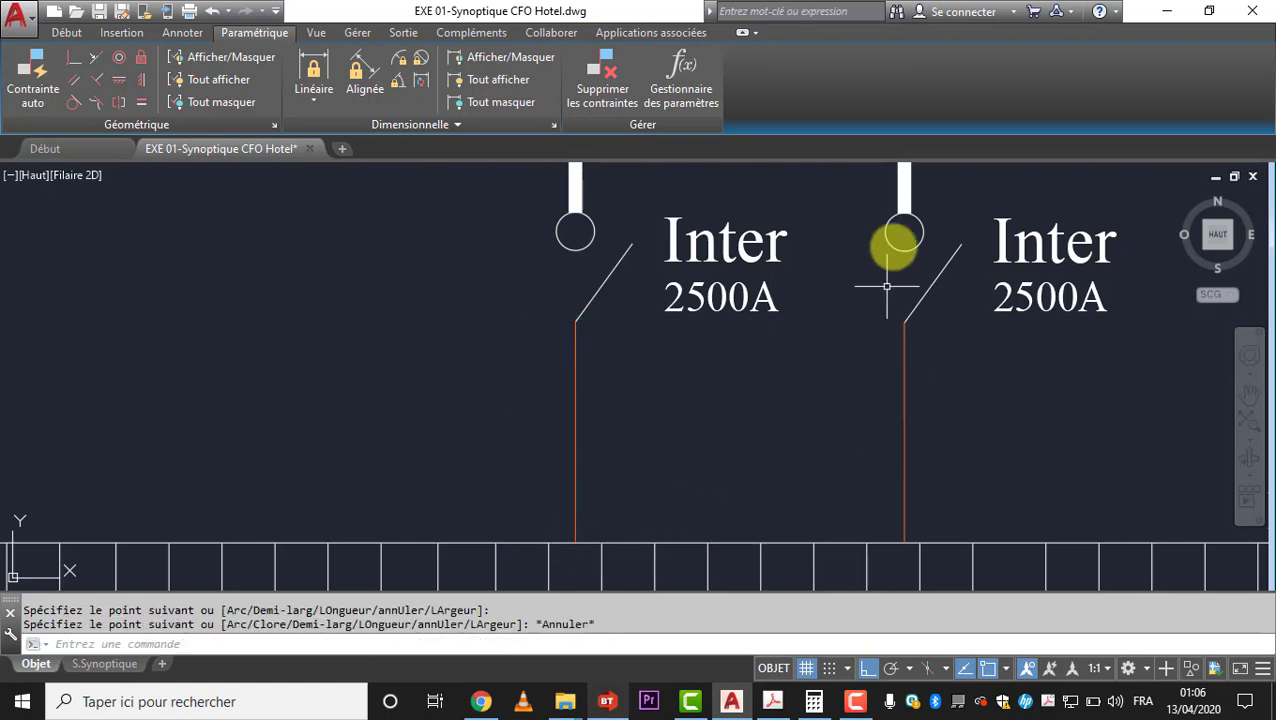
- Select the thick vertical stub above the second 2500A switch as the source object for matching properties
{"action": "left_click", "coordinate": [928, 198]}
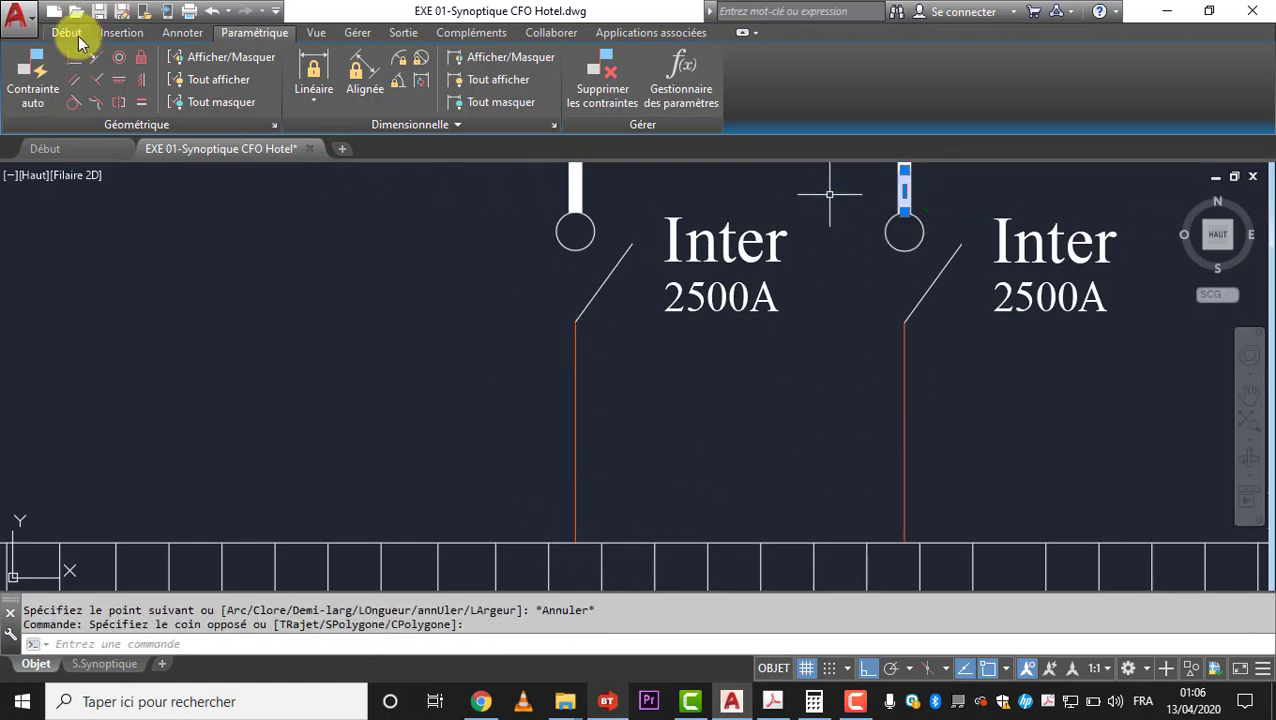
{"action": "left_click", "coordinate": [66, 32]}
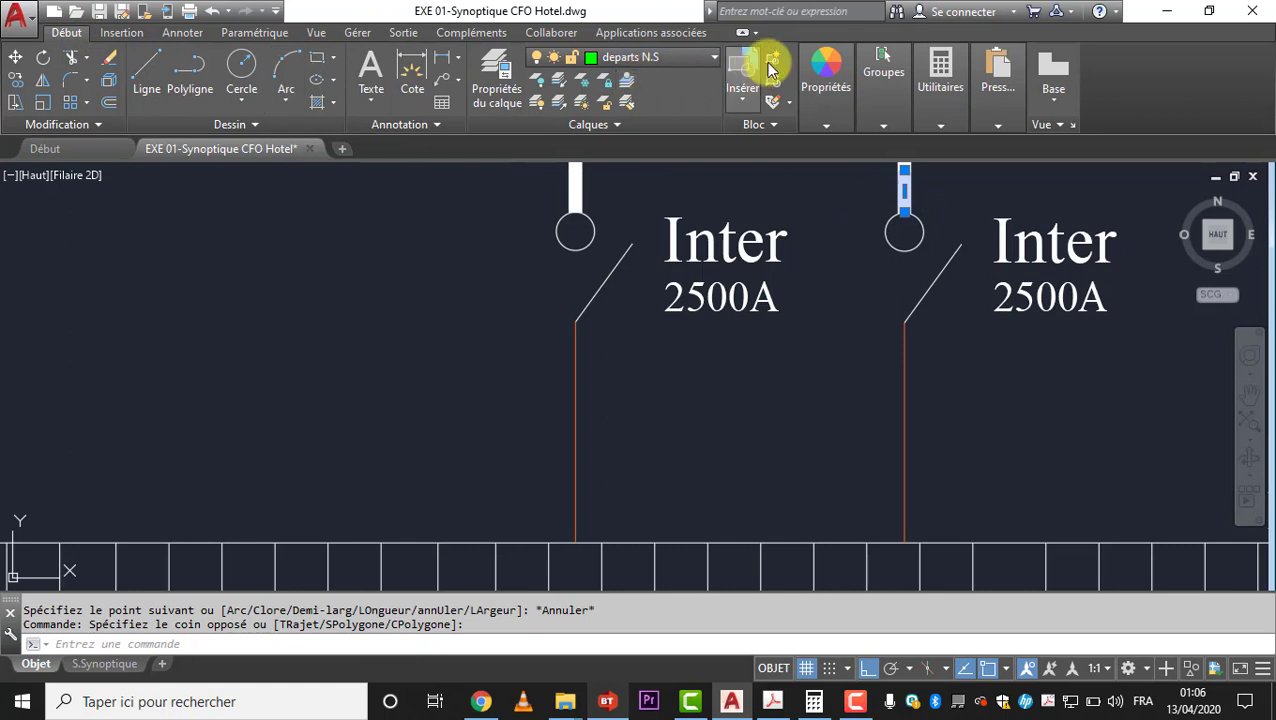
{"action": "left_click", "coordinate": [826, 95]}
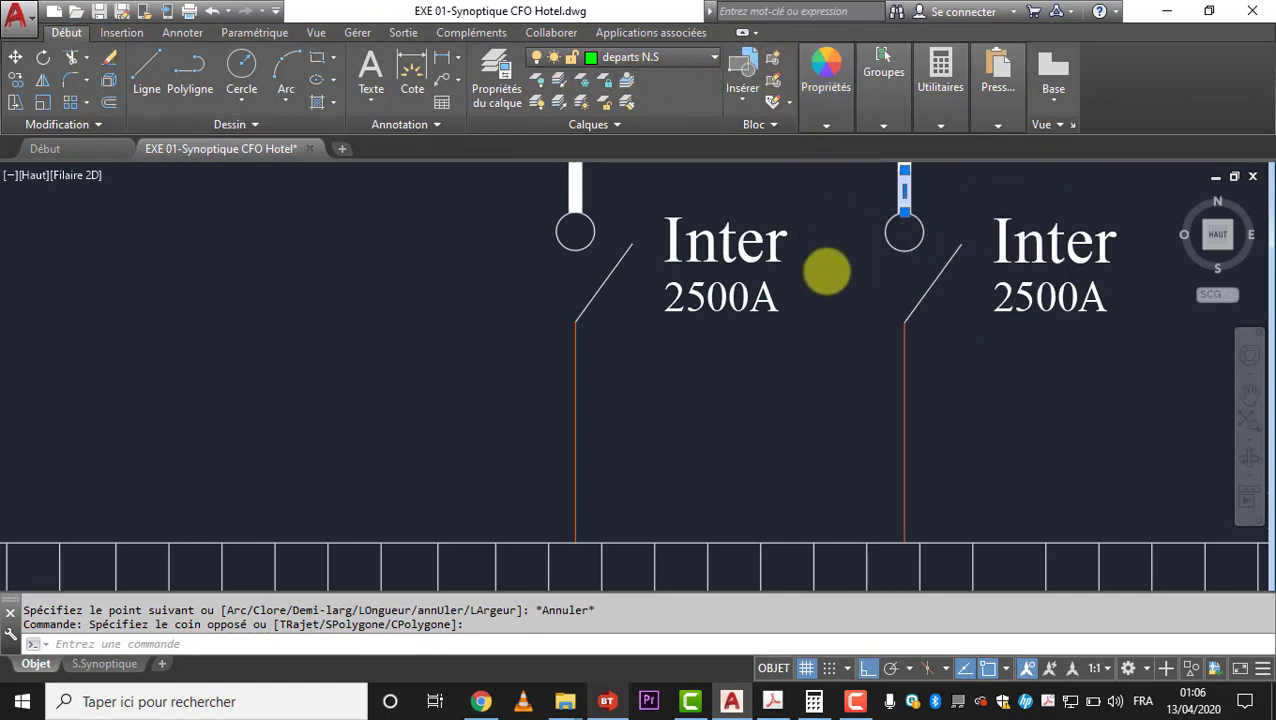
- Examine how the two transformer feeders reach the TGBT NORMAL busbar through their 2500A switches
{"action": "scroll", "coordinate": [815, 265], "scroll_direction": "down", "scroll_amount": 2}
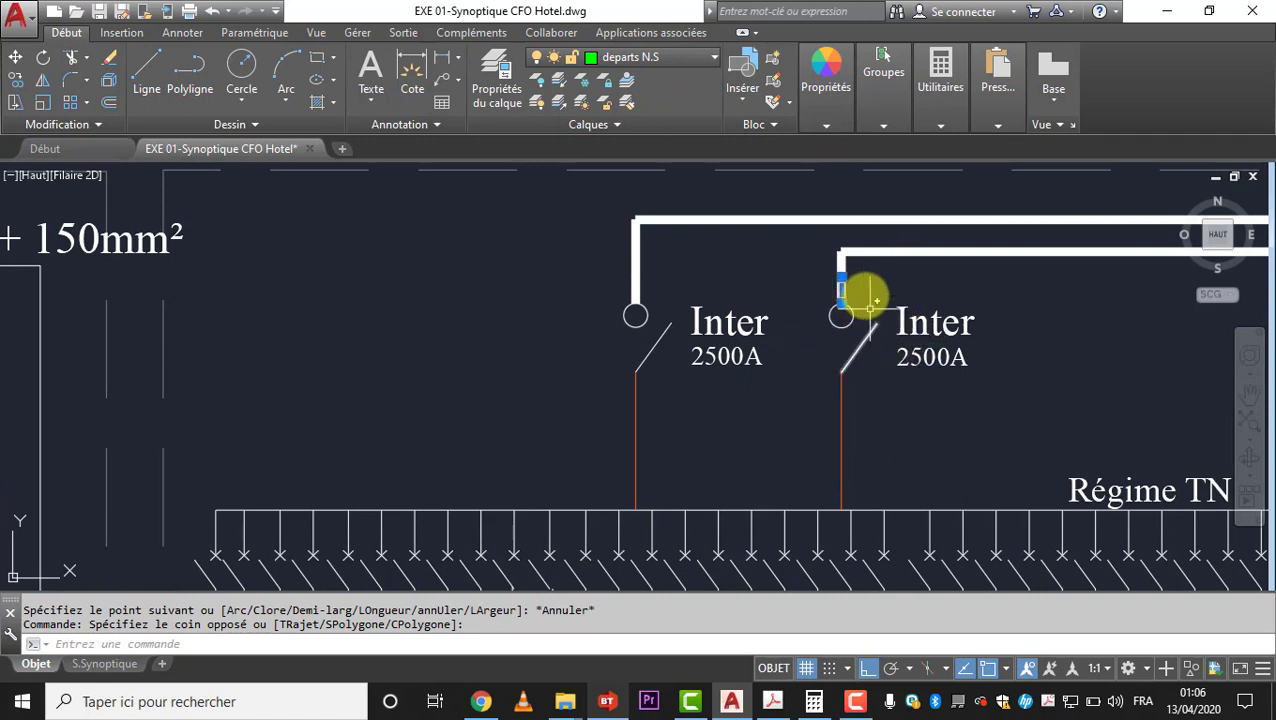
{"action": "scroll", "coordinate": [864, 296], "scroll_direction": "up", "scroll_amount": 2}
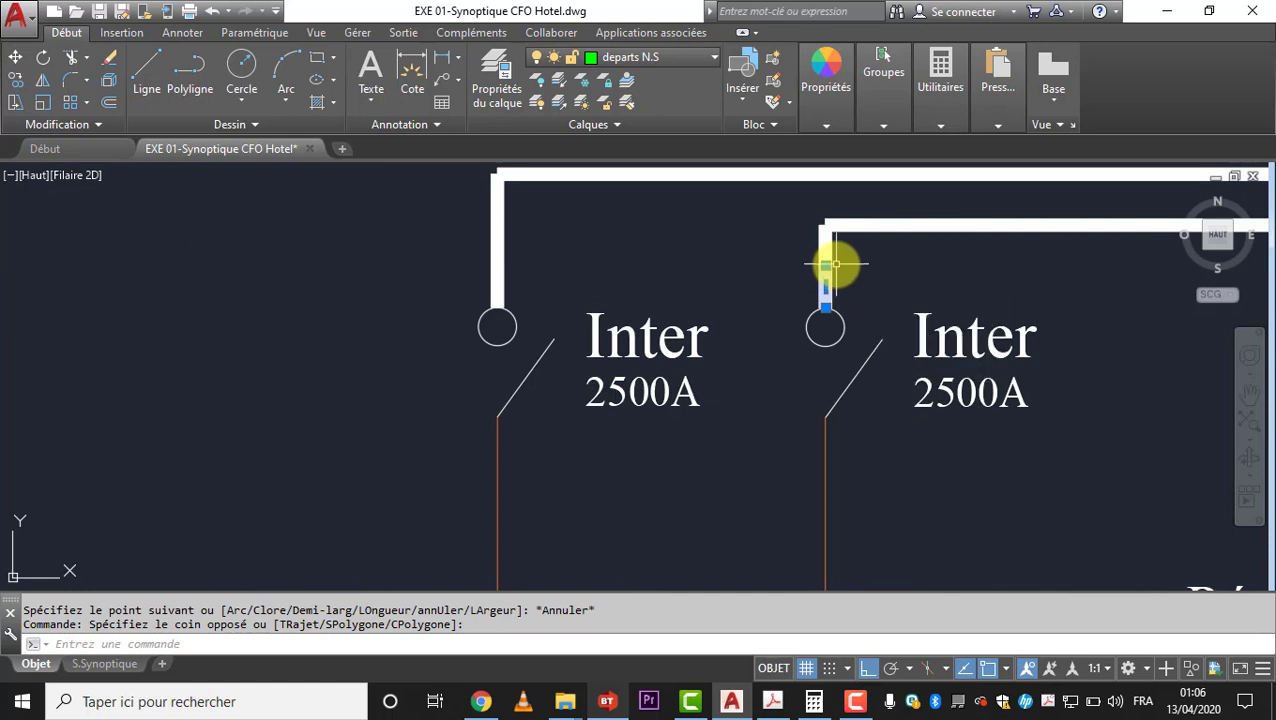
{"action": "mouse_move", "coordinate": [826, 288]}
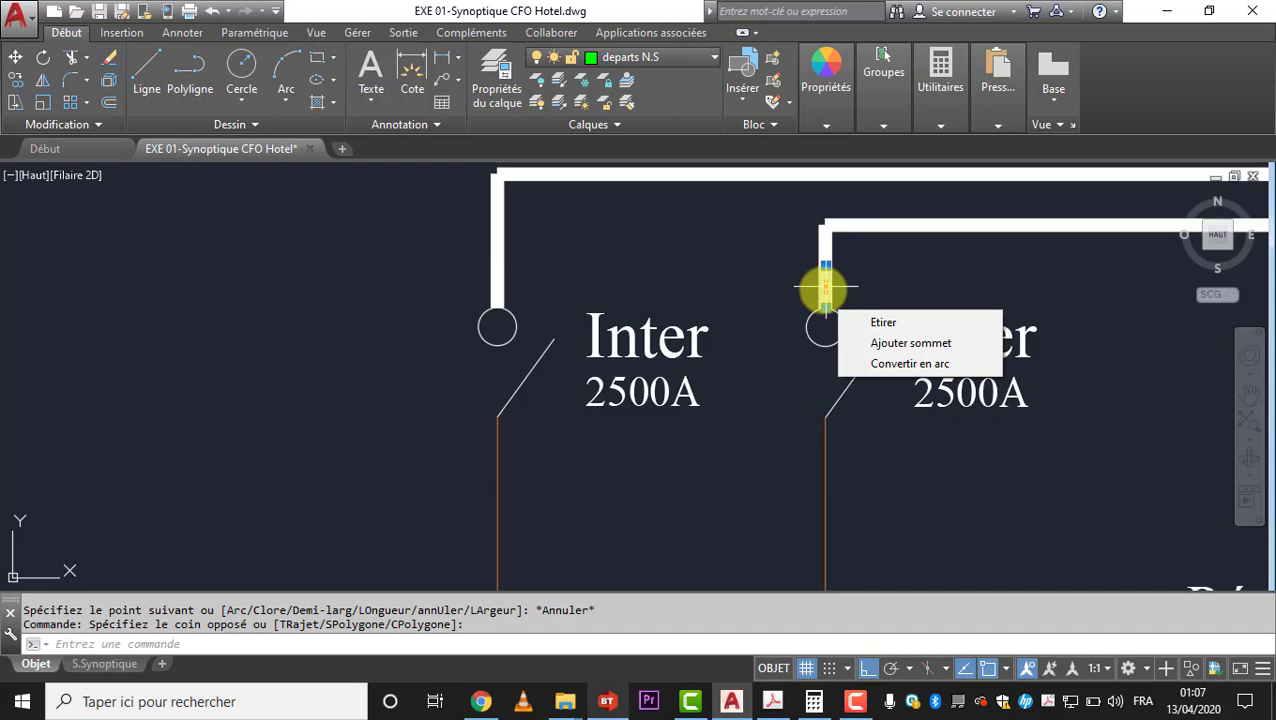
{"action": "scroll", "coordinate": [826, 288], "scroll_direction": "down", "scroll_amount": 5}
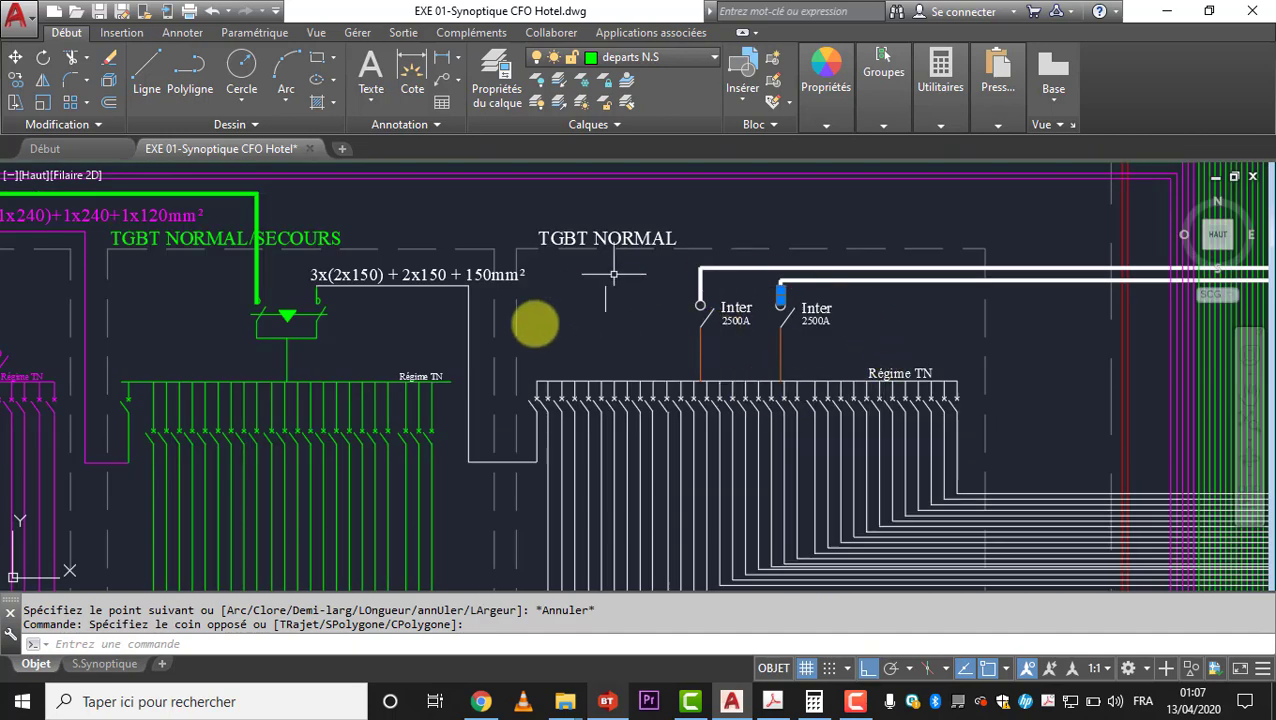
{"action": "scroll", "coordinate": [805, 325], "scroll_direction": "up", "scroll_amount": 2}
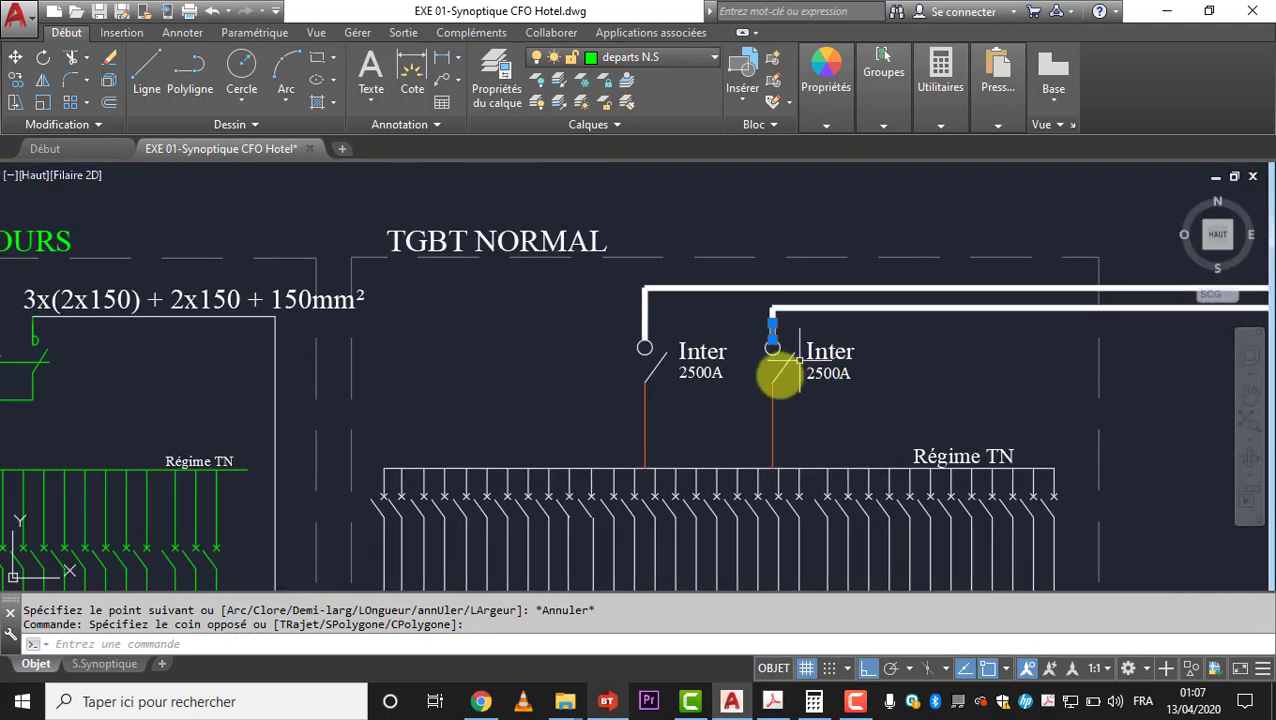
{"action": "scroll", "coordinate": [777, 360], "scroll_direction": "up", "scroll_amount": 1}
{"action": "scroll", "coordinate": [760, 330], "scroll_direction": "down", "scroll_amount": 1}
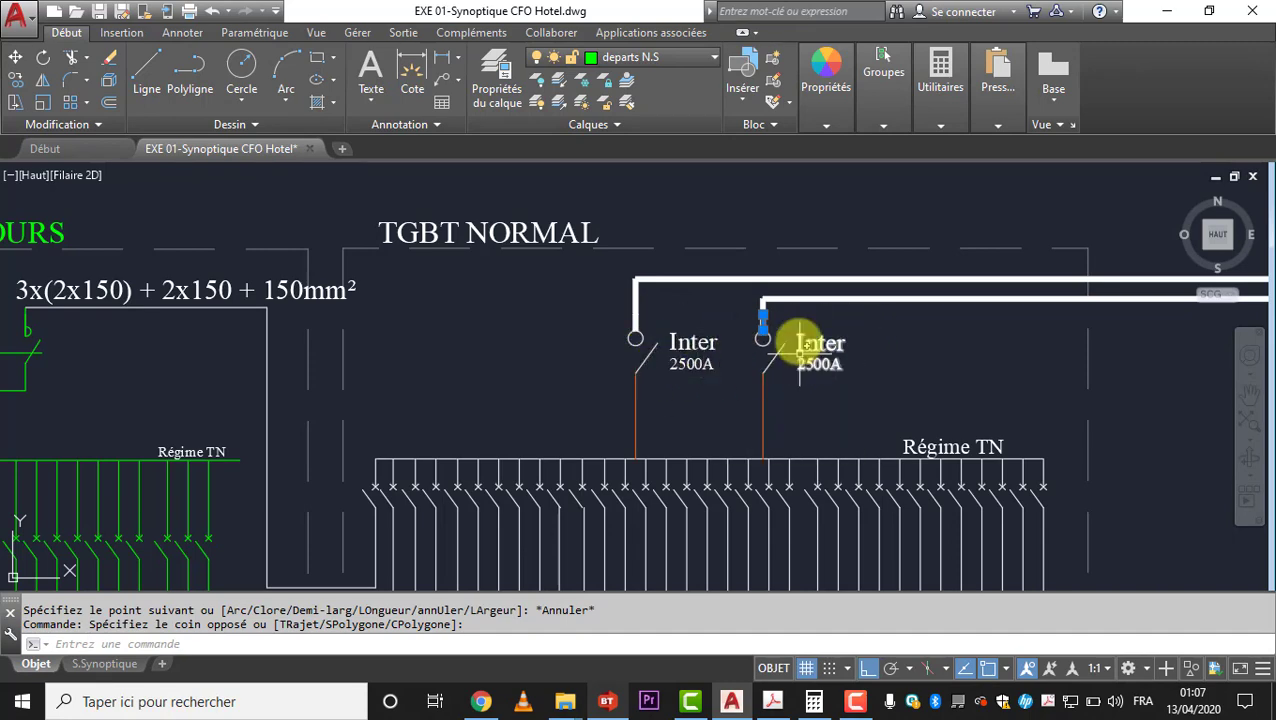
{"action": "middle_click_drag", "start_coordinate": [800, 350], "coordinate": [752, 364]}
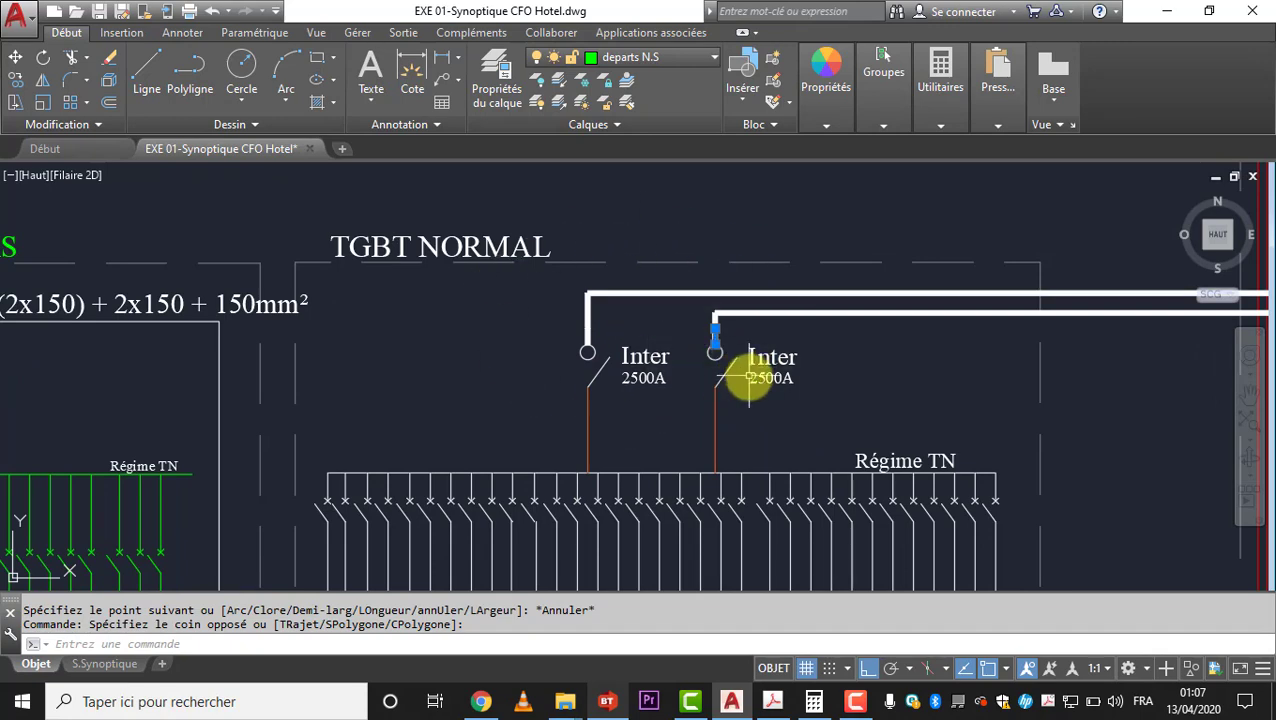
{"action": "scroll", "coordinate": [737, 340], "scroll_direction": "up", "scroll_amount": 2}
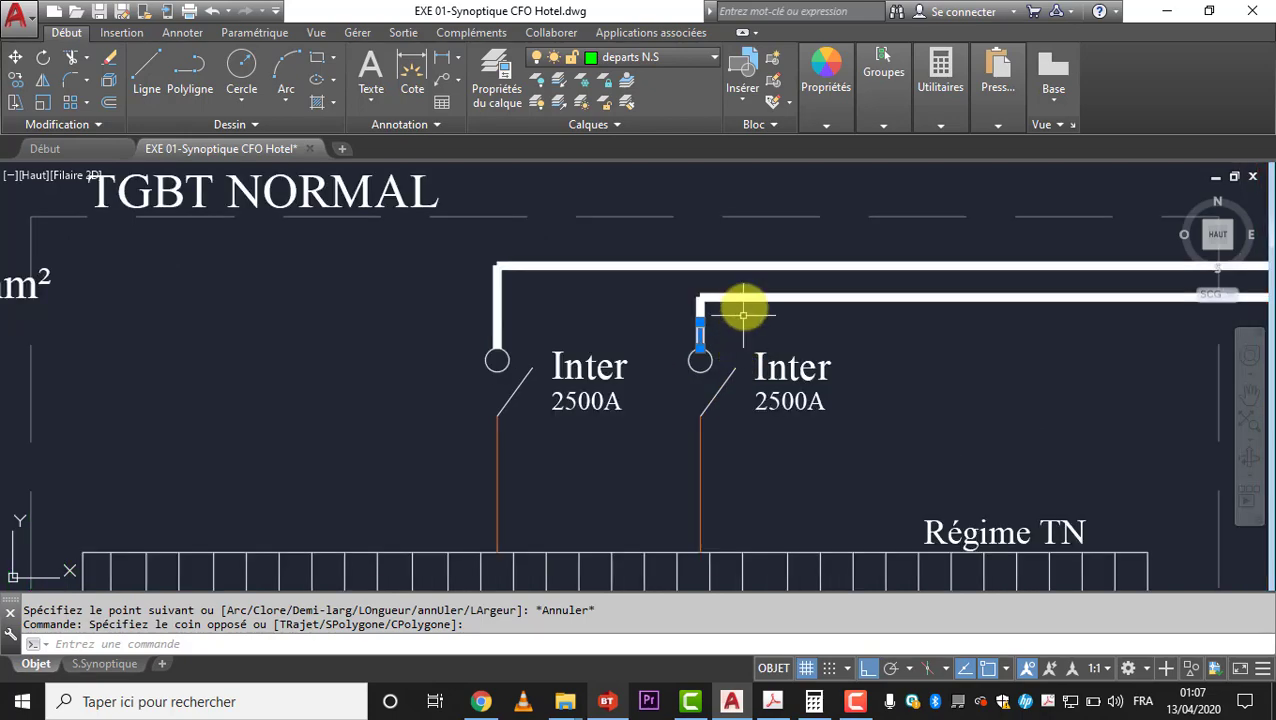
{"action": "scroll", "coordinate": [698, 319], "scroll_direction": "down", "scroll_amount": 5}
{"action": "scroll", "coordinate": [1059, 342], "scroll_direction": "up", "scroll_amount": 6}
{"action": "scroll", "coordinate": [874, 308], "scroll_direction": "down", "scroll_amount": 6}
{"action": "scroll", "coordinate": [578, 345], "scroll_direction": "up", "scroll_amount": 5}
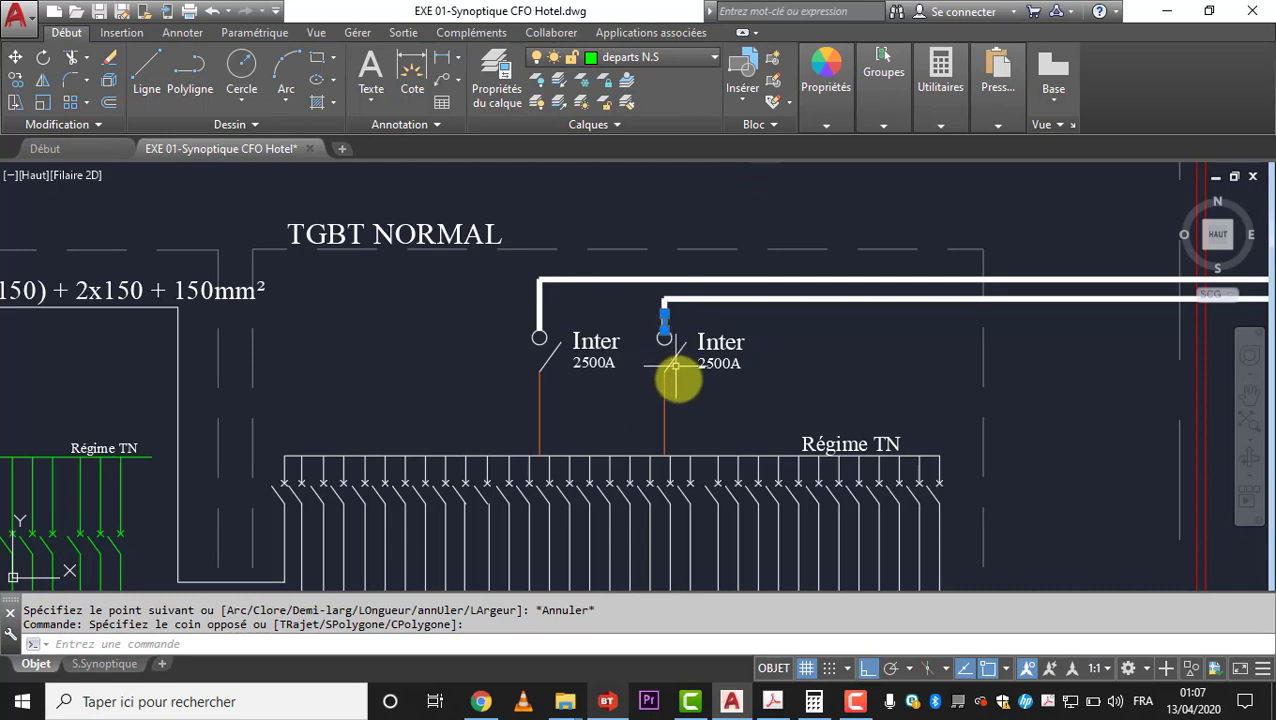
- Match the thick stub's properties onto both vertical lines between the 2500A switches and the busbar
{"action": "left_click", "coordinate": [826, 80]}
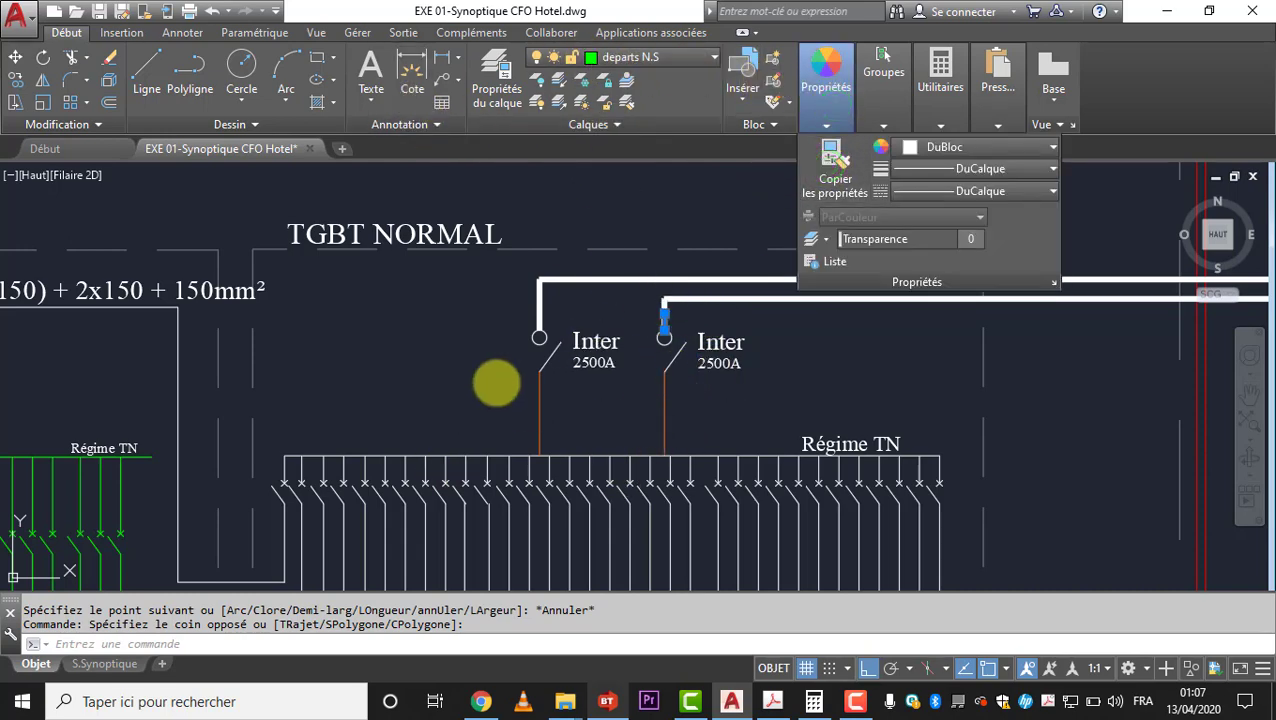
{"action": "left_click", "coordinate": [712, 404]}
{"action": "left_click", "coordinate": [474, 425]}
{"action": "key", "text": "Escape"}
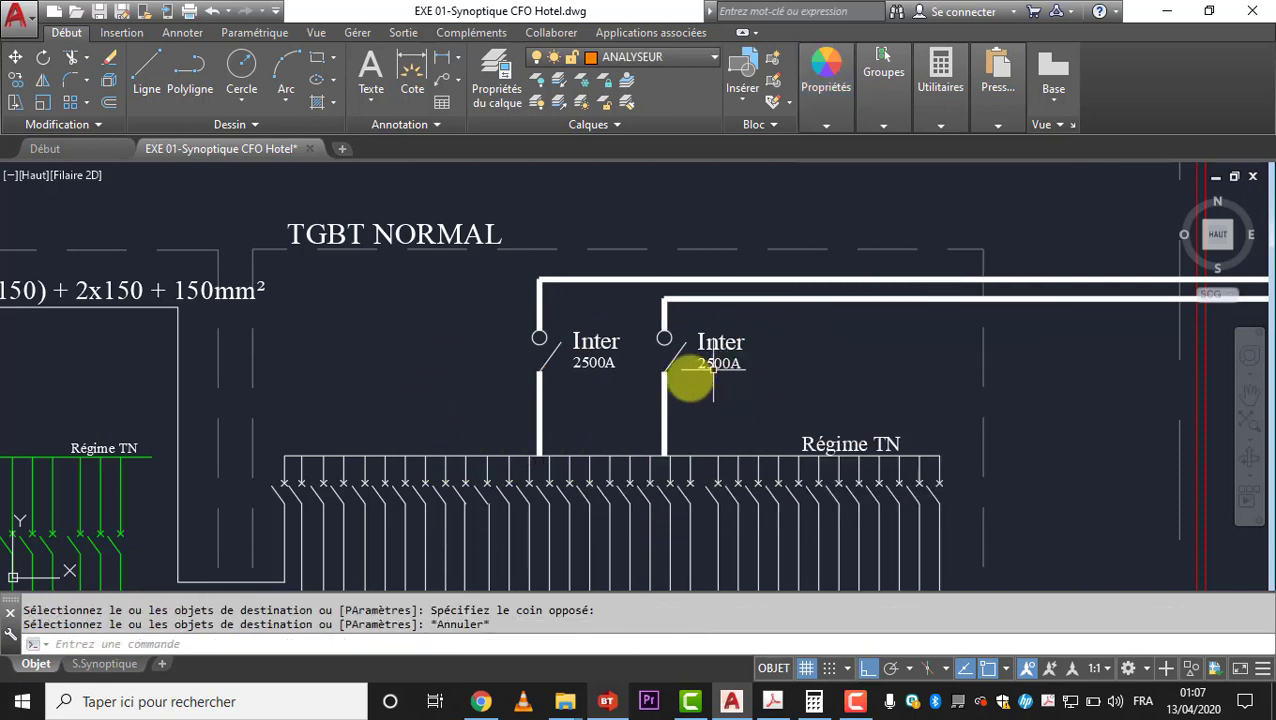
- Open the second 2500A switch's label for editing and compute 630 ÷ 0.67 in the Windows Calculator
{"action": "scroll", "coordinate": [655, 379], "scroll_direction": "down", "scroll_amount": 2}
{"action": "scroll", "coordinate": [600, 425], "scroll_direction": "up", "scroll_amount": 2}
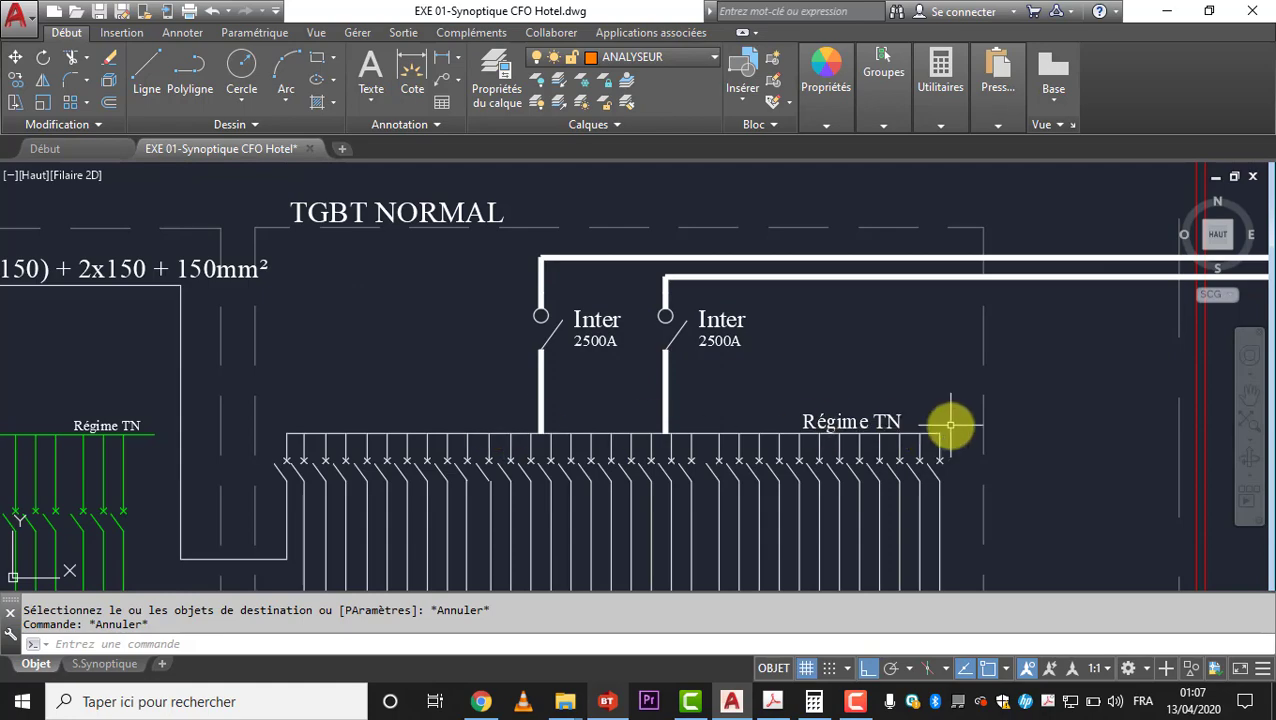
{"action": "scroll", "coordinate": [705, 338], "scroll_direction": "down", "scroll_amount": 4}
{"action": "scroll", "coordinate": [600, 380], "scroll_direction": "up", "scroll_amount": 2}
{"action": "scroll", "coordinate": [585, 330], "scroll_direction": "up", "scroll_amount": 5}
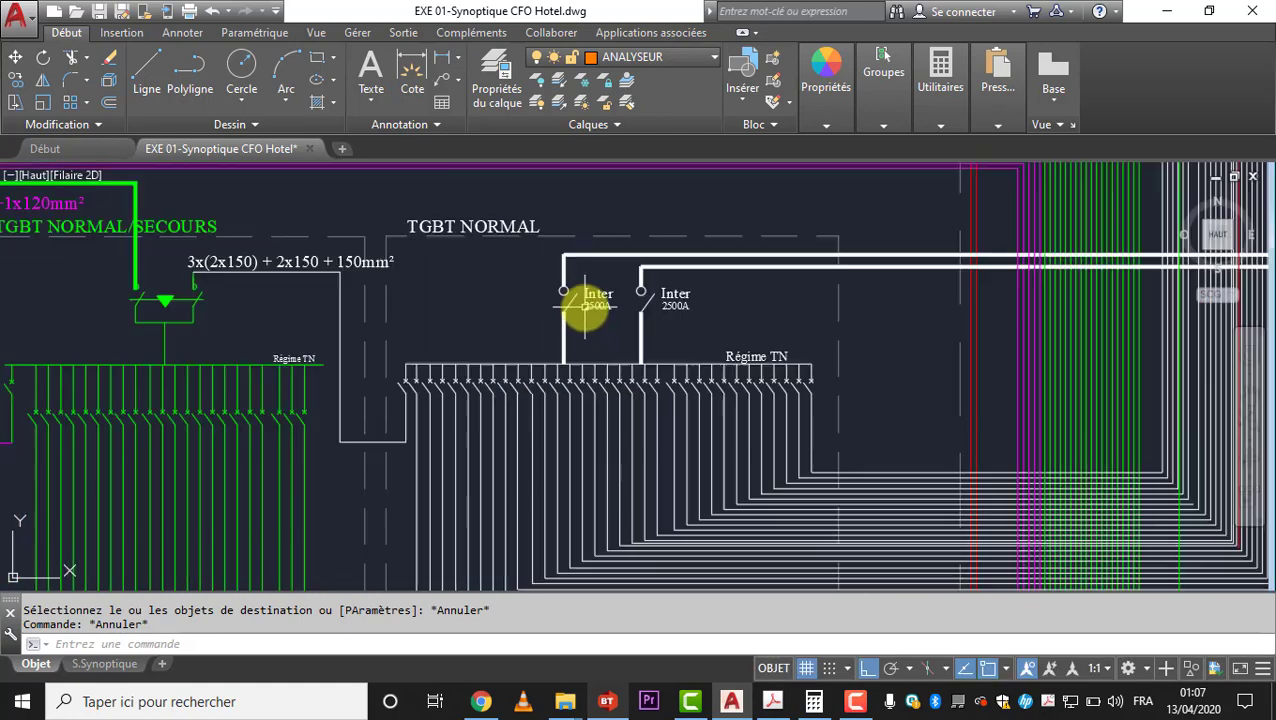
{"action": "double_click", "coordinate": [755, 286]}
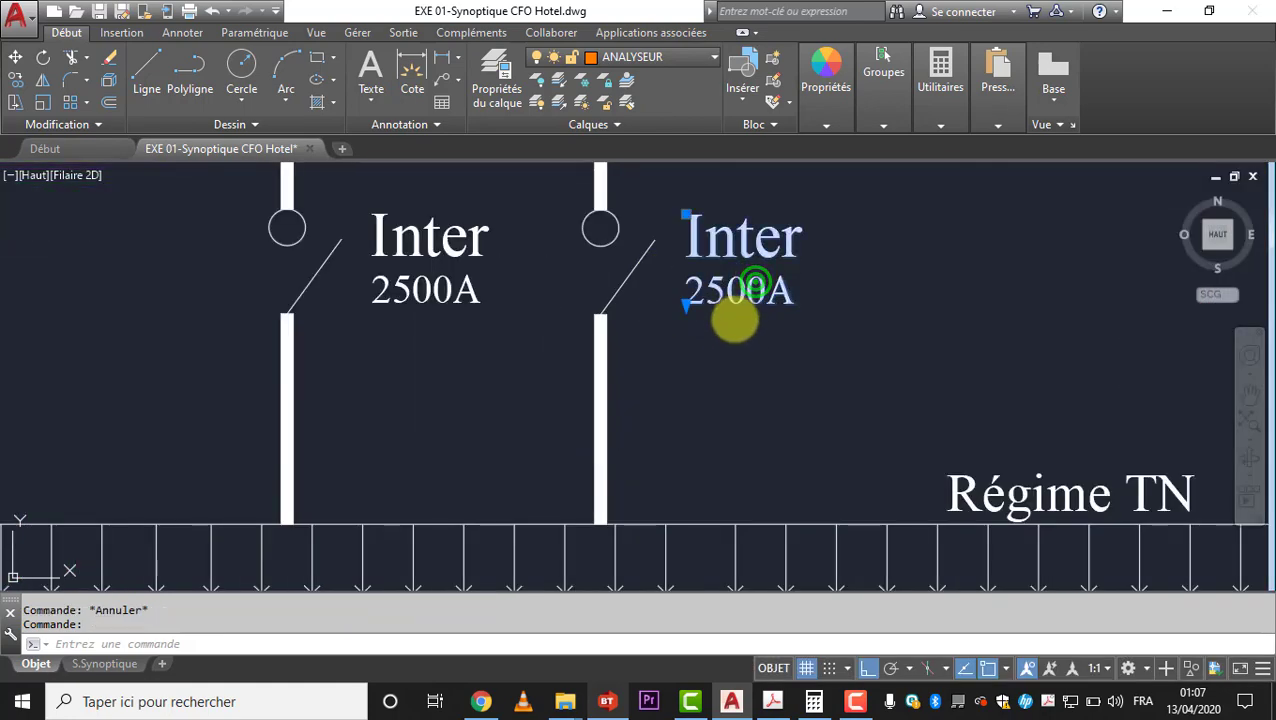
{"action": "left_click", "coordinate": [815, 703]}
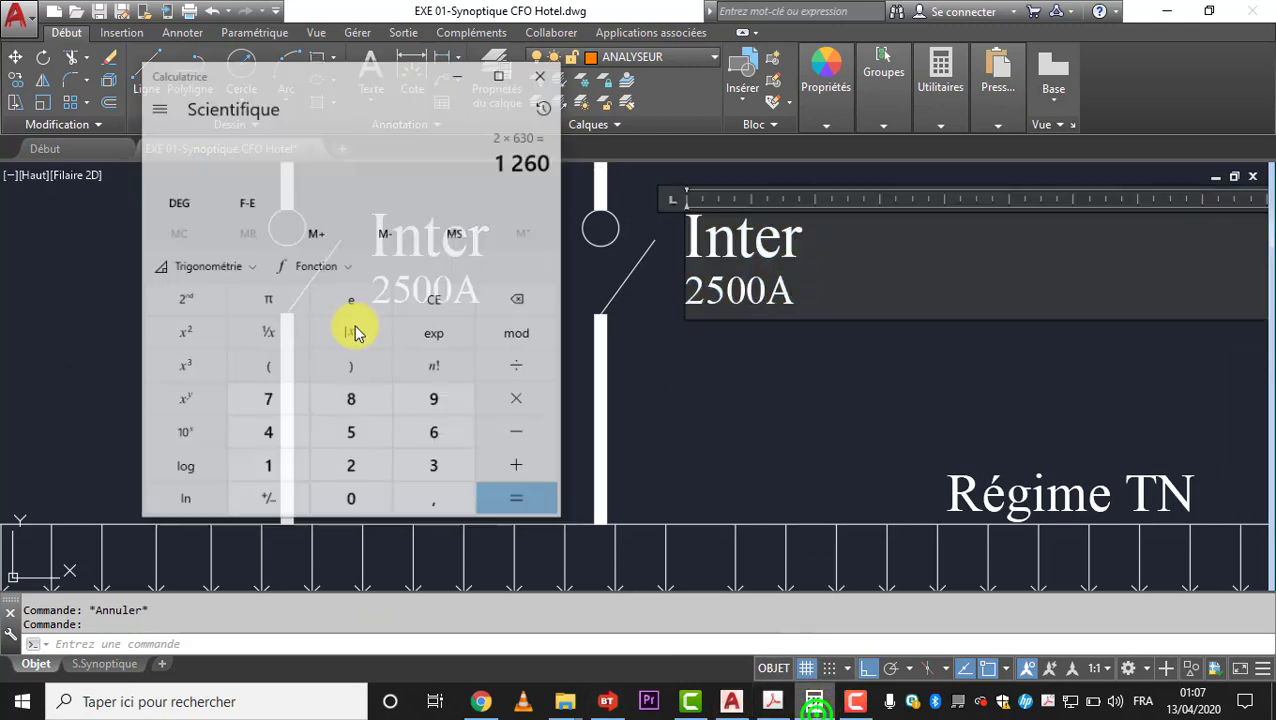
{"action": "left_click", "coordinate": [403, 280]}
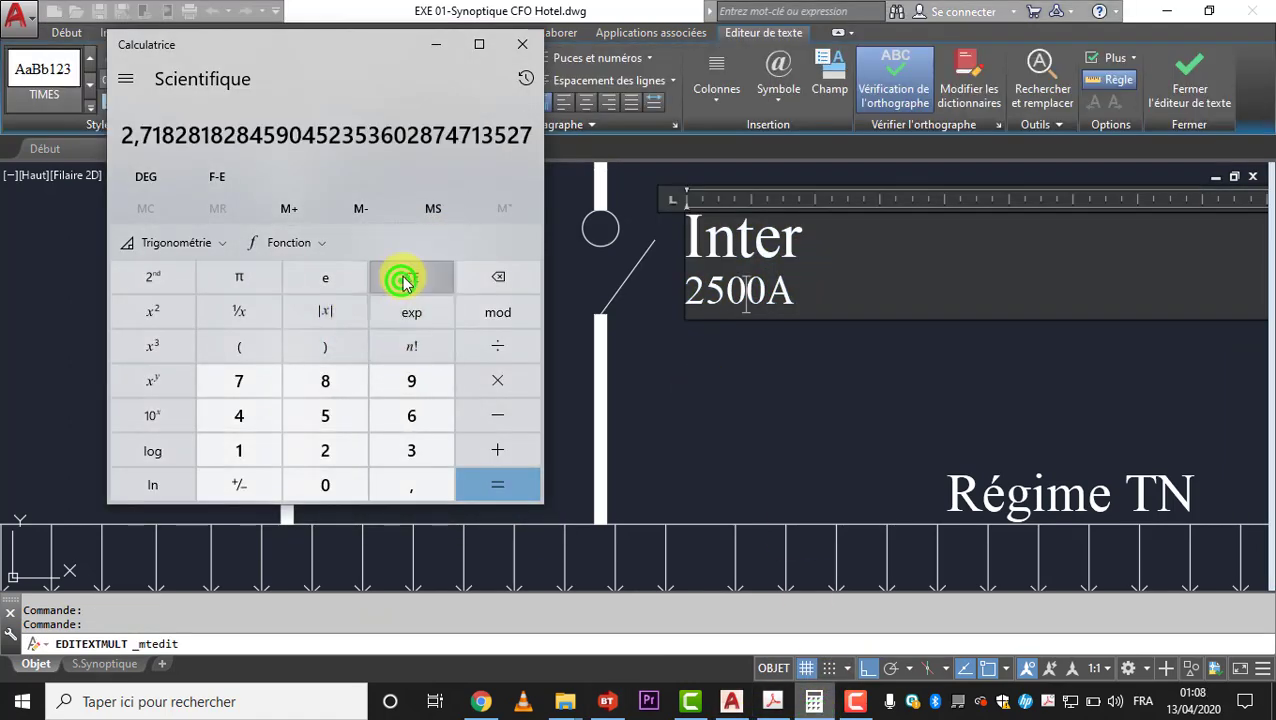
{"action": "type", "text": "630/67"}
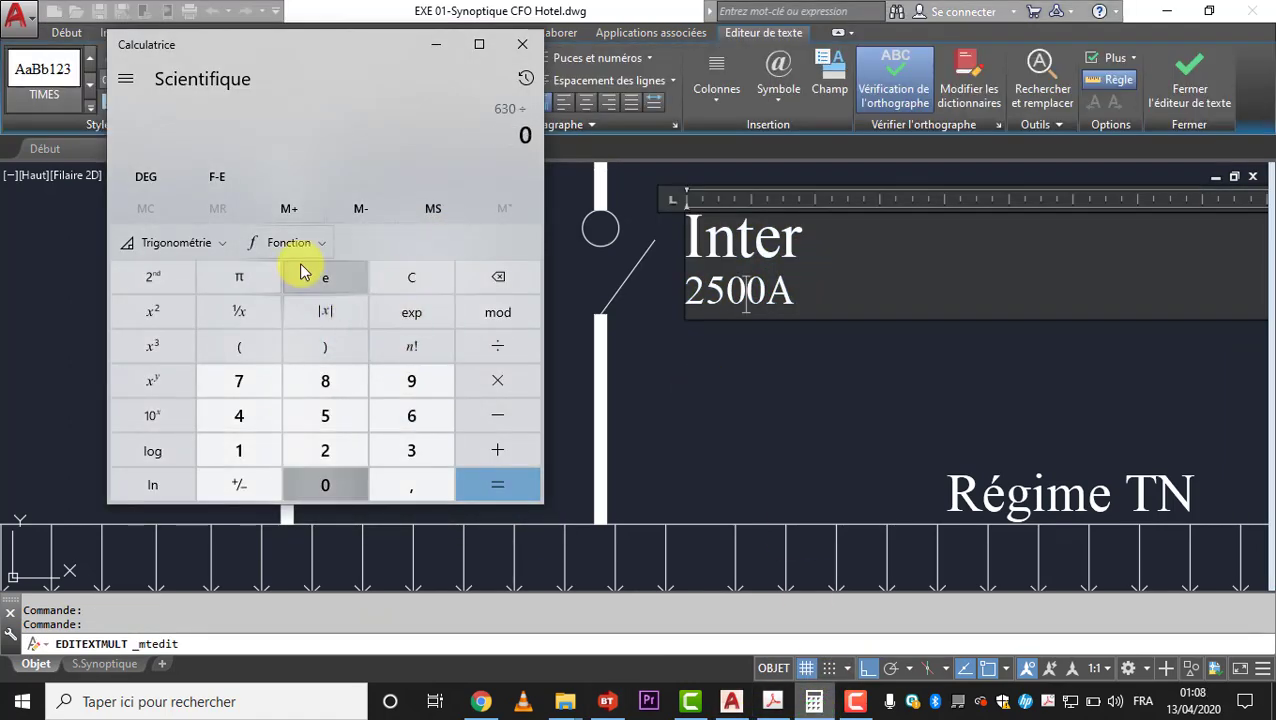
{"action": "key", "text": "BackSpace"}
{"action": "key", "text": "BackSpace"}
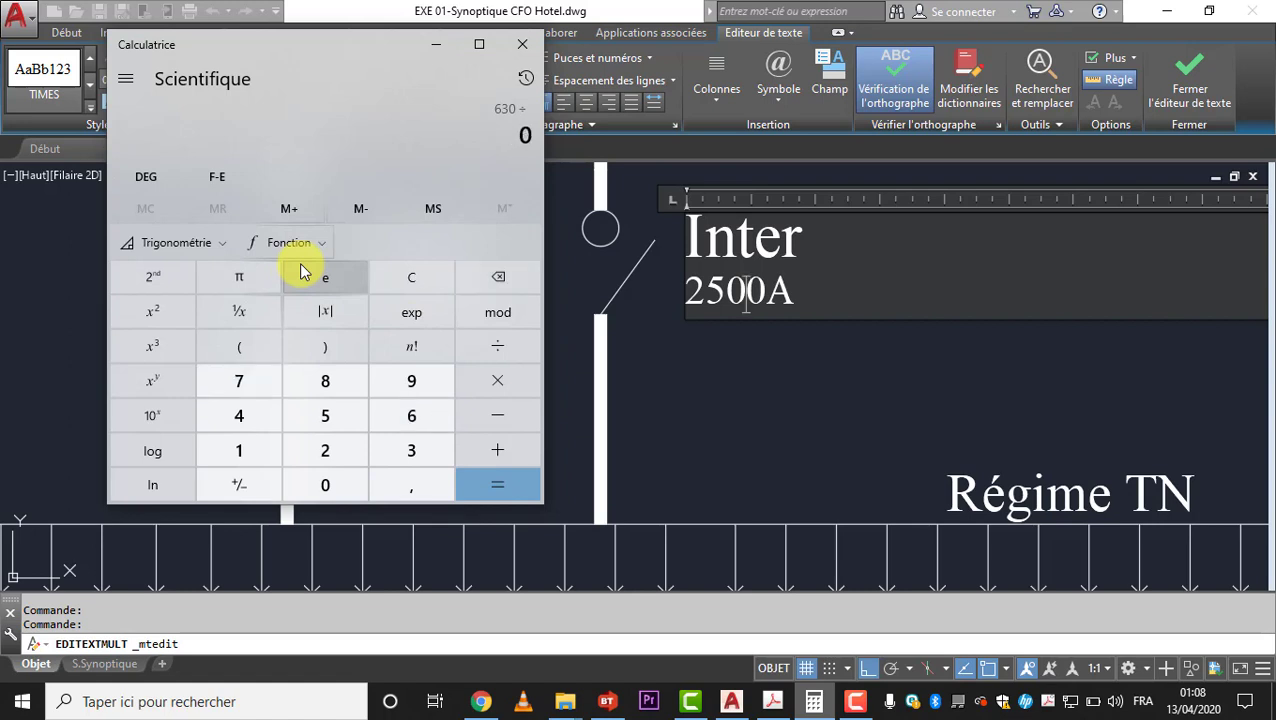
{"action": "type", "text": ",67"}
{"action": "key", "text": "Return"}
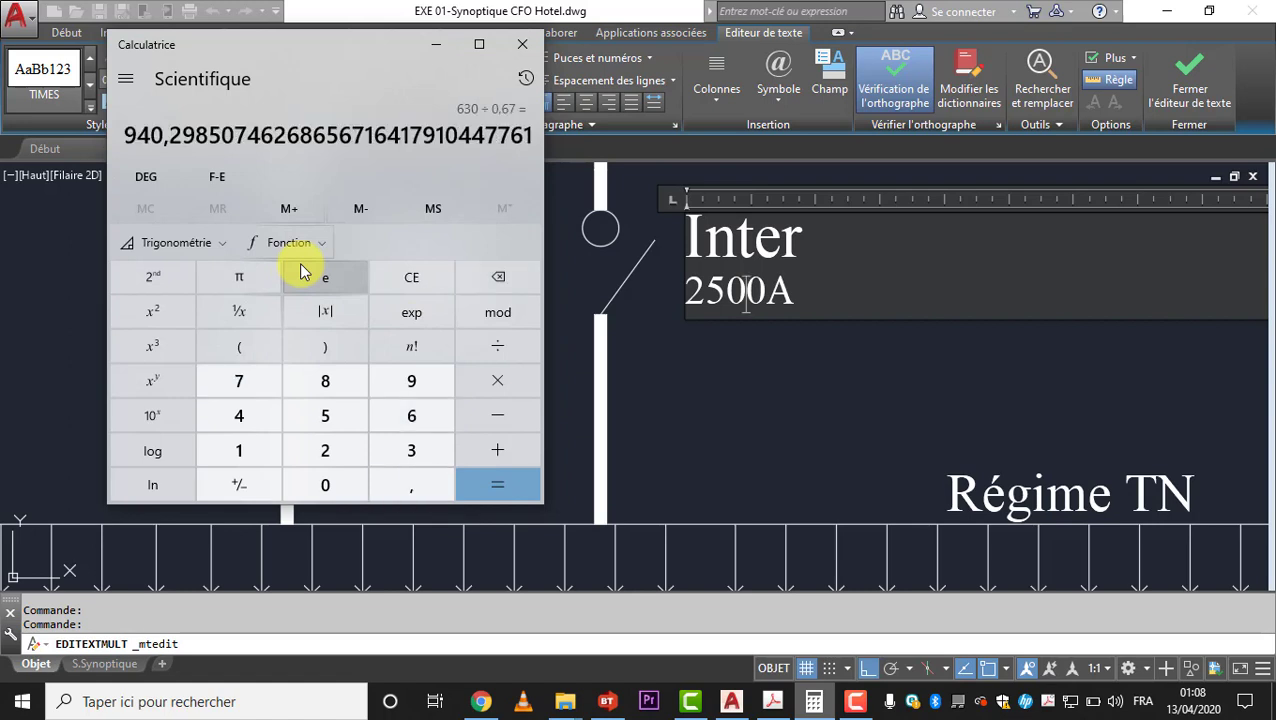
{"action": "left_click", "coordinate": [524, 45]}
- Change the rating in the second incoming switch's Inter label to 1000A
{"action": "left_click", "coordinate": [700, 318]}
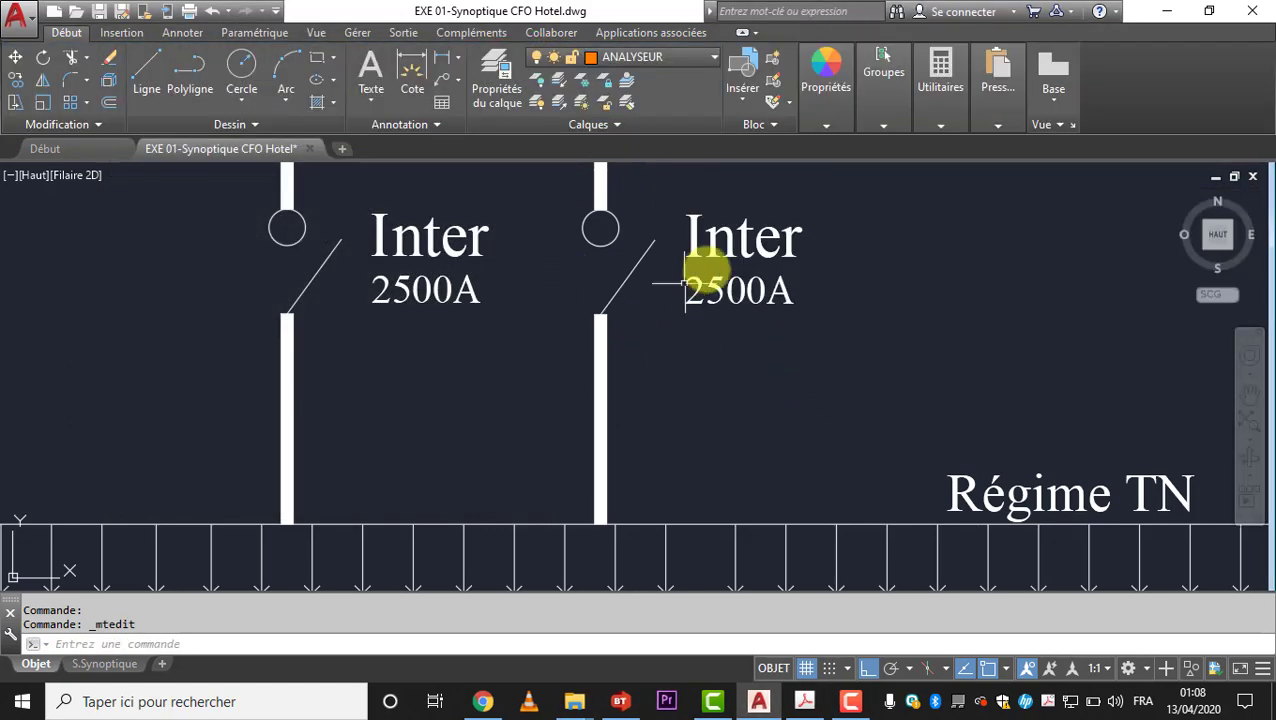
{"action": "left_click", "coordinate": [729, 280]}
{"action": "double_click", "coordinate": [729, 290]}
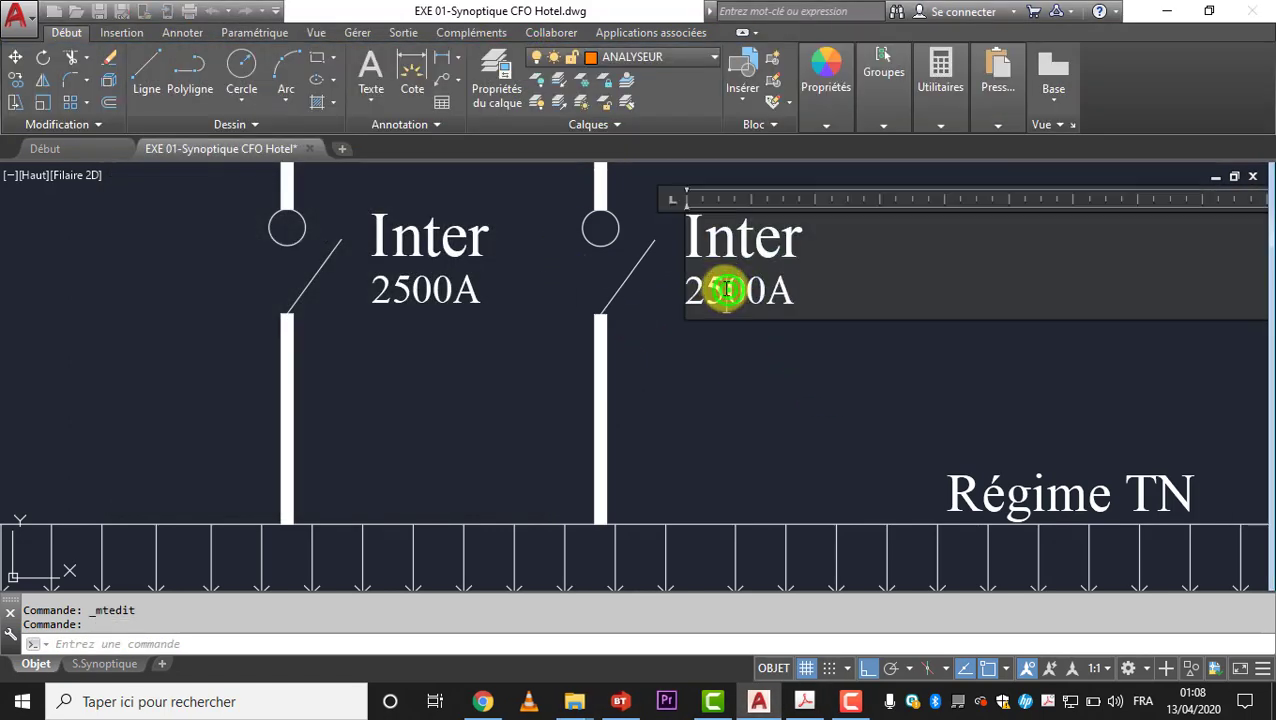
{"action": "double_click", "coordinate": [725, 290]}
{"action": "type", "text": "10"}
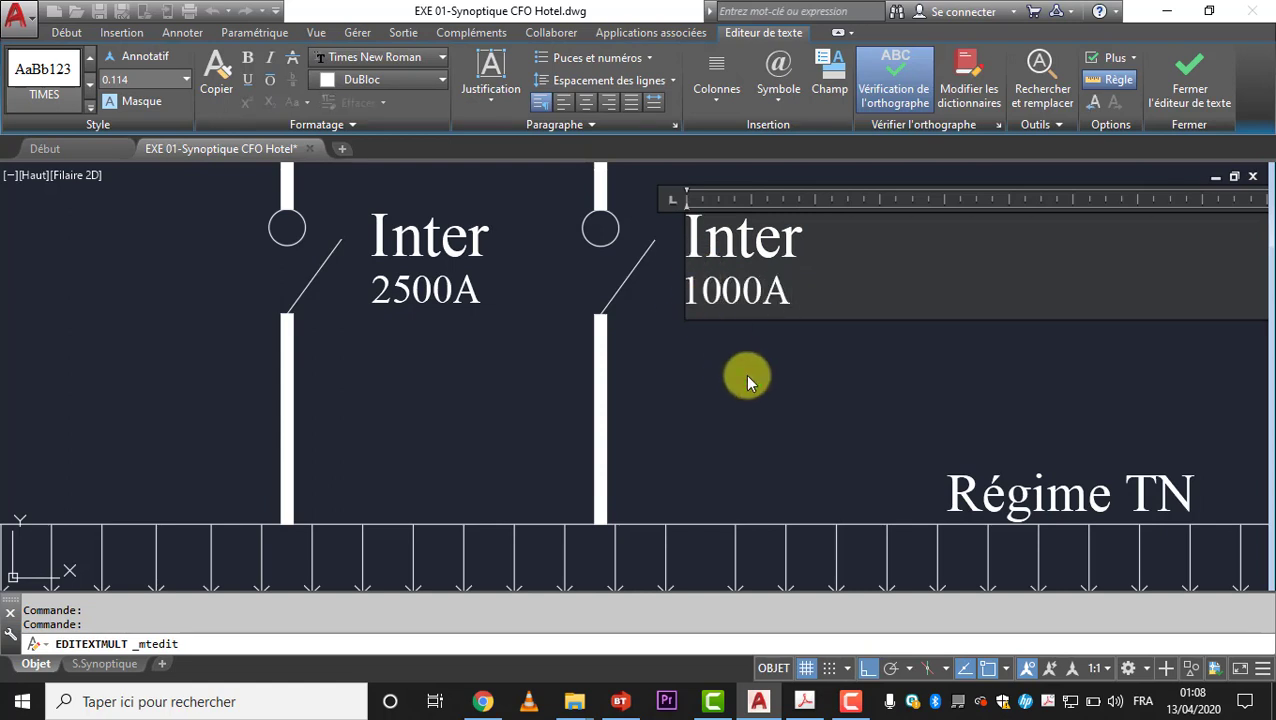
{"action": "left_click", "coordinate": [745, 374]}
{"action": "key", "text": "Escape"}
- Change the rating in the first incoming switch's Inter label to 1000A
{"action": "left_click", "coordinate": [433, 288]}
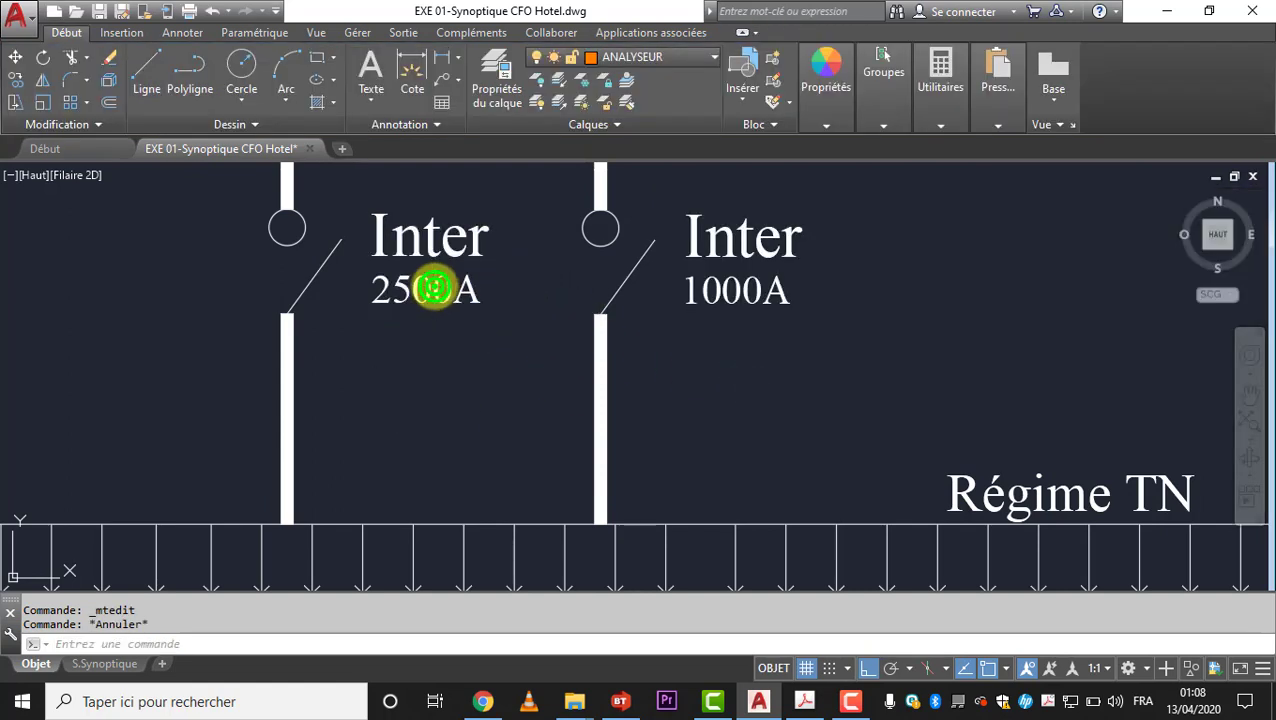
{"action": "double_click", "coordinate": [426, 290]}
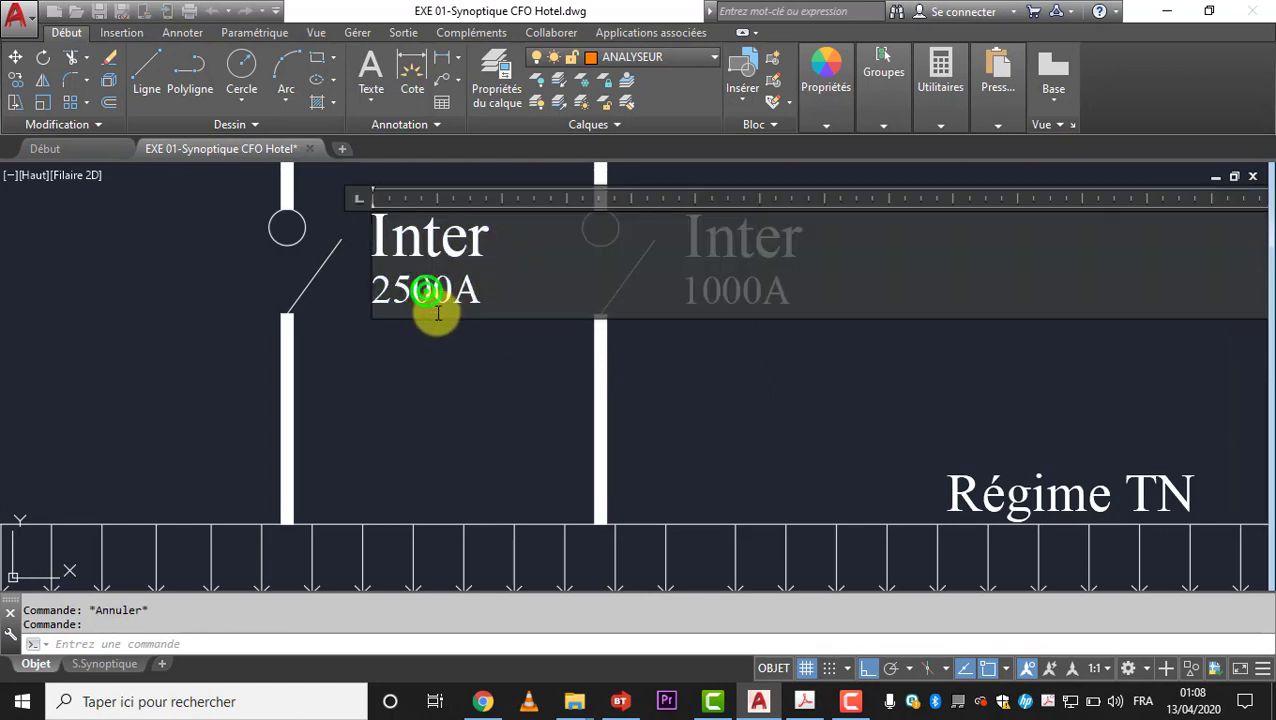
{"action": "key", "text": "BackSpace"}
{"action": "key", "text": "BackSpace"}
{"action": "key", "text": "BackSpace"}
{"action": "type", "text": "100"}
{"action": "left_click", "coordinate": [440, 354]}
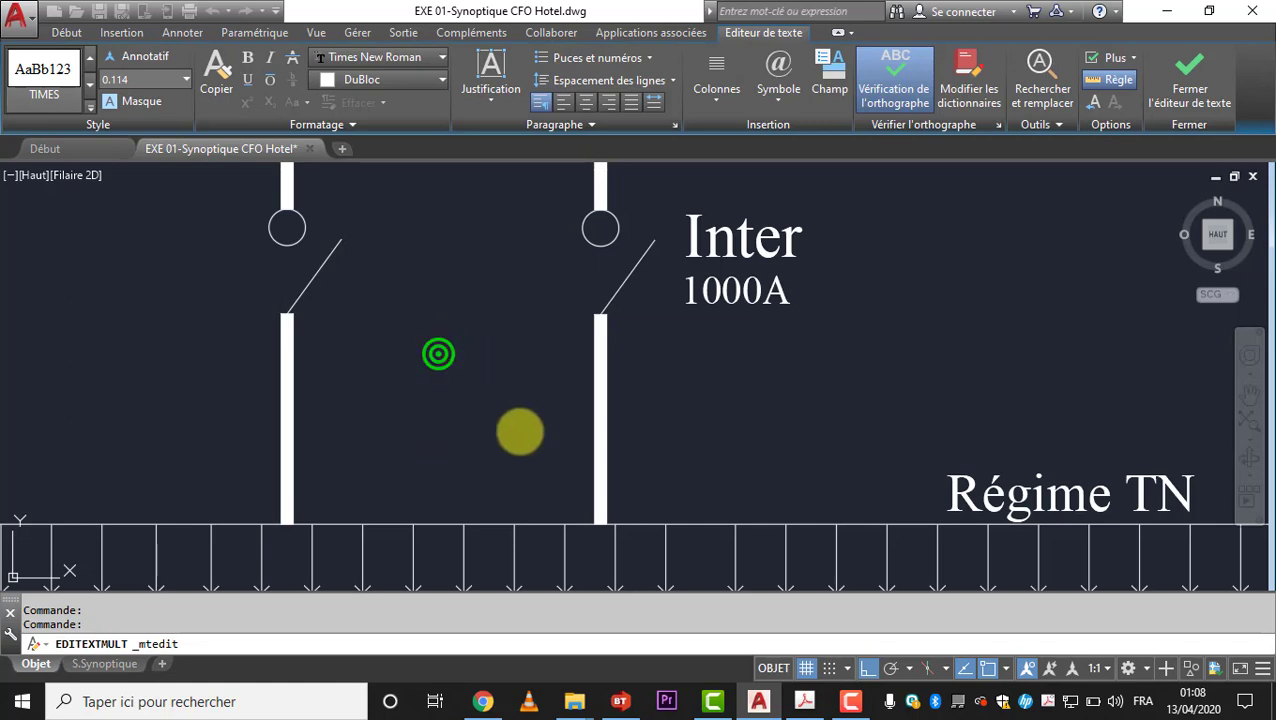
{"action": "key", "text": "Escape"}
{"action": "key", "text": "Escape"}
- Undo the recent TGBT NORMAL incomer edits: both 1000A ratings, the matched properties and the vertical polylines down to the busbar
{"action": "scroll", "coordinate": [605, 290], "scroll_direction": "down", "scroll_amount": 6}
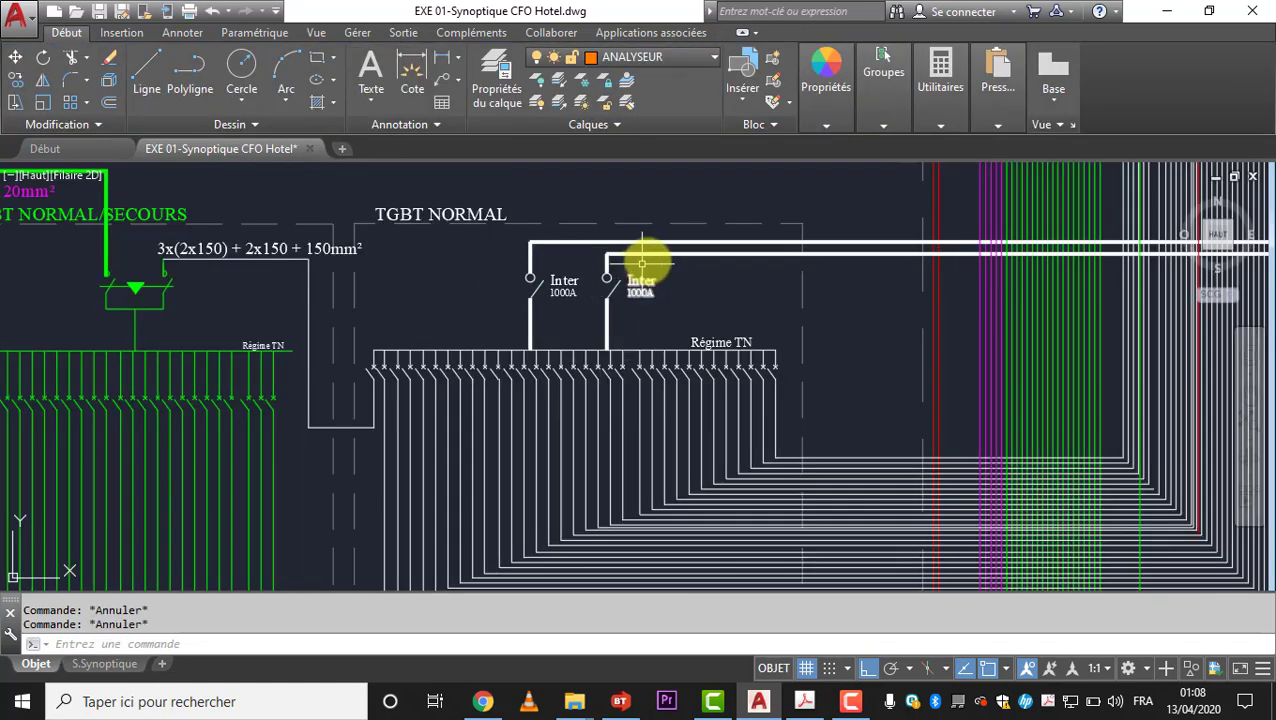
{"action": "scroll", "coordinate": [650, 265], "scroll_direction": "up", "scroll_amount": 4}
{"action": "type", "text": "U"}
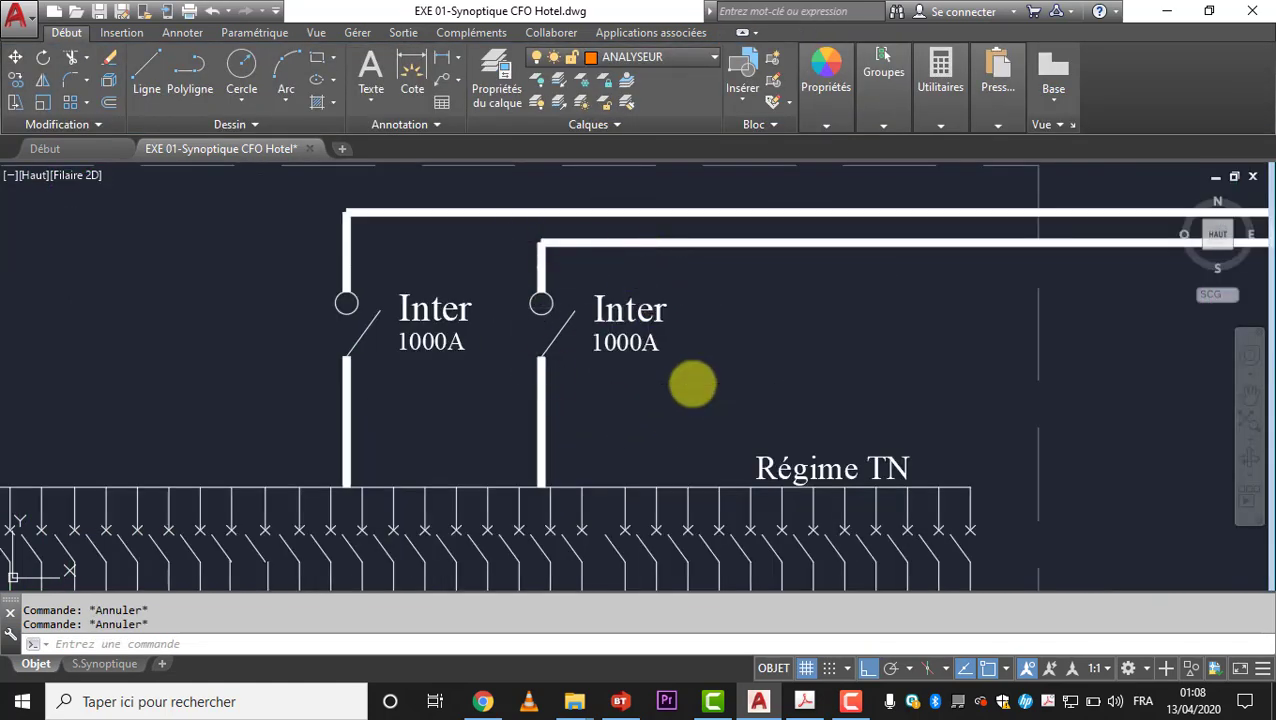
{"action": "key", "text": "Return"}
{"action": "key", "text": "Return"}
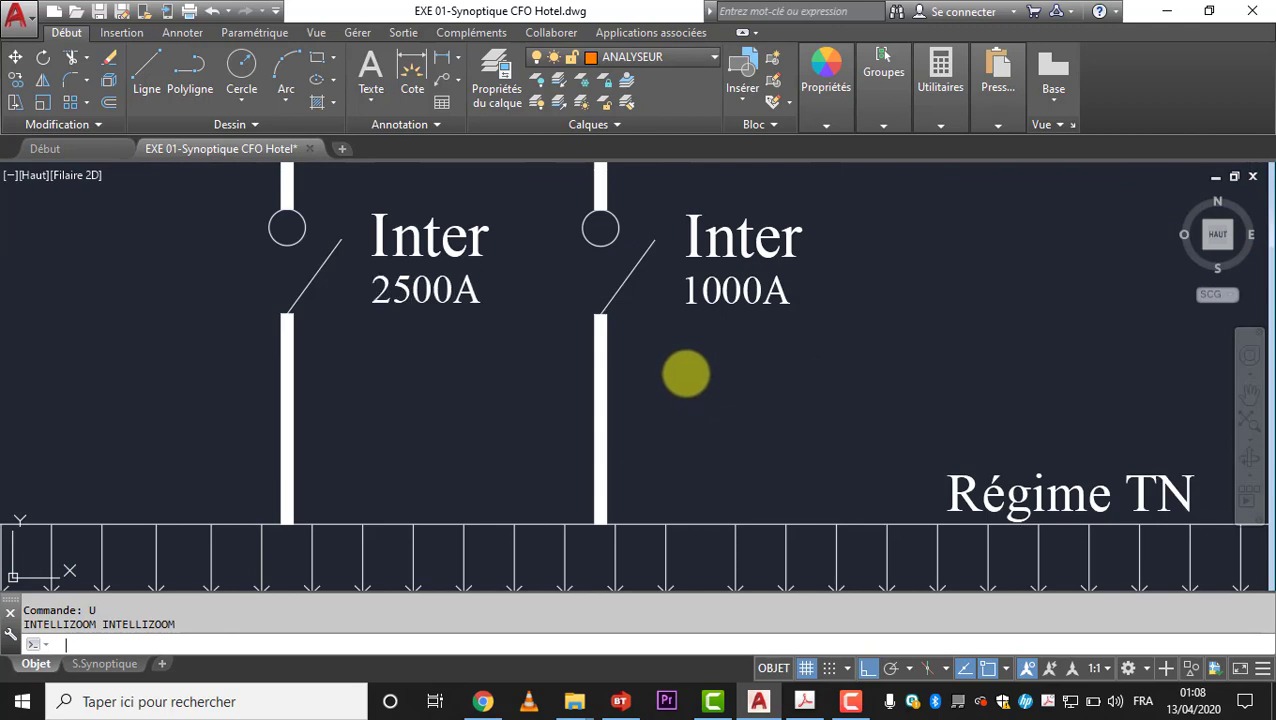
{"action": "key", "text": "Return"}
{"action": "key", "text": "Return"}
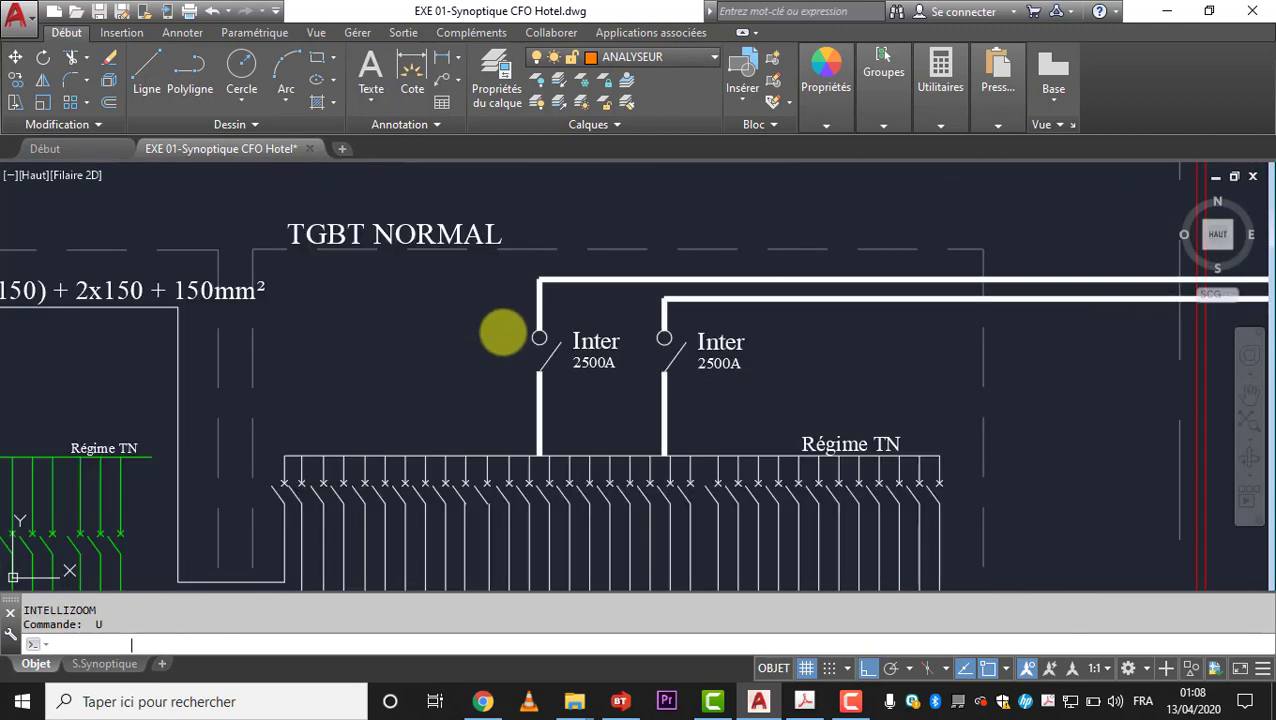
{"action": "key", "text": "Return"}
{"action": "key", "text": "Return"}
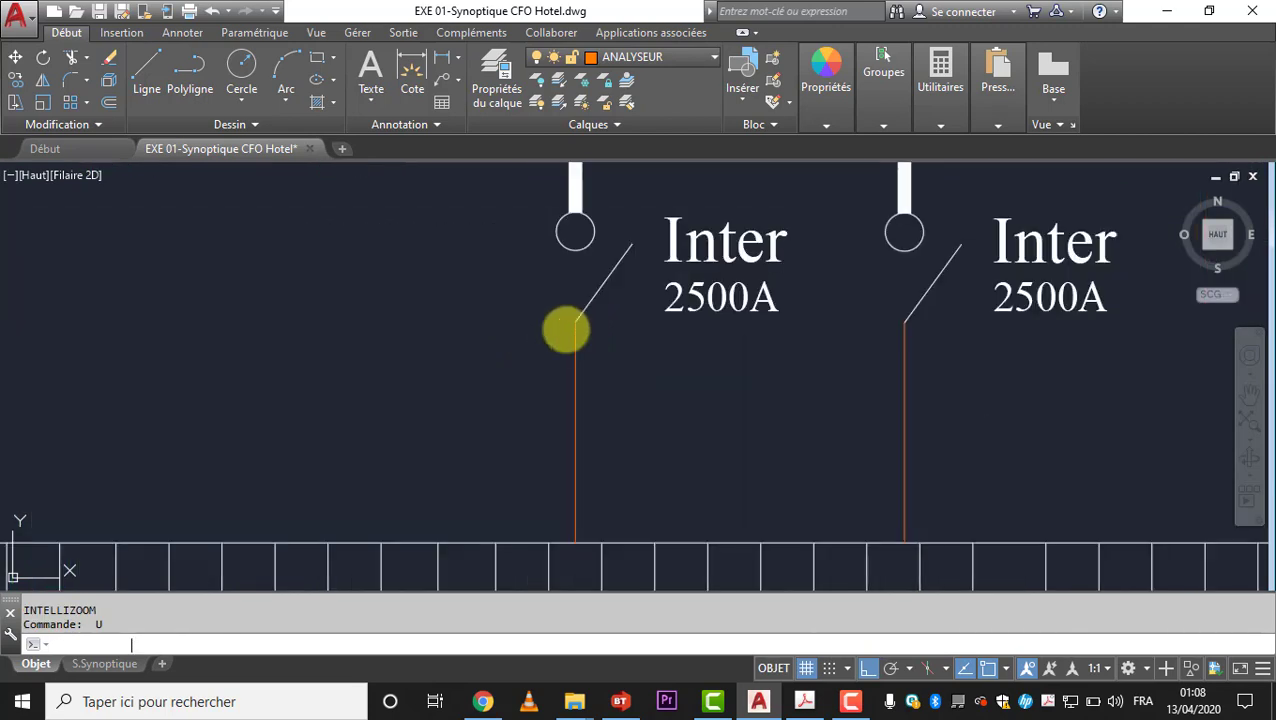
{"action": "key", "text": "Return"}
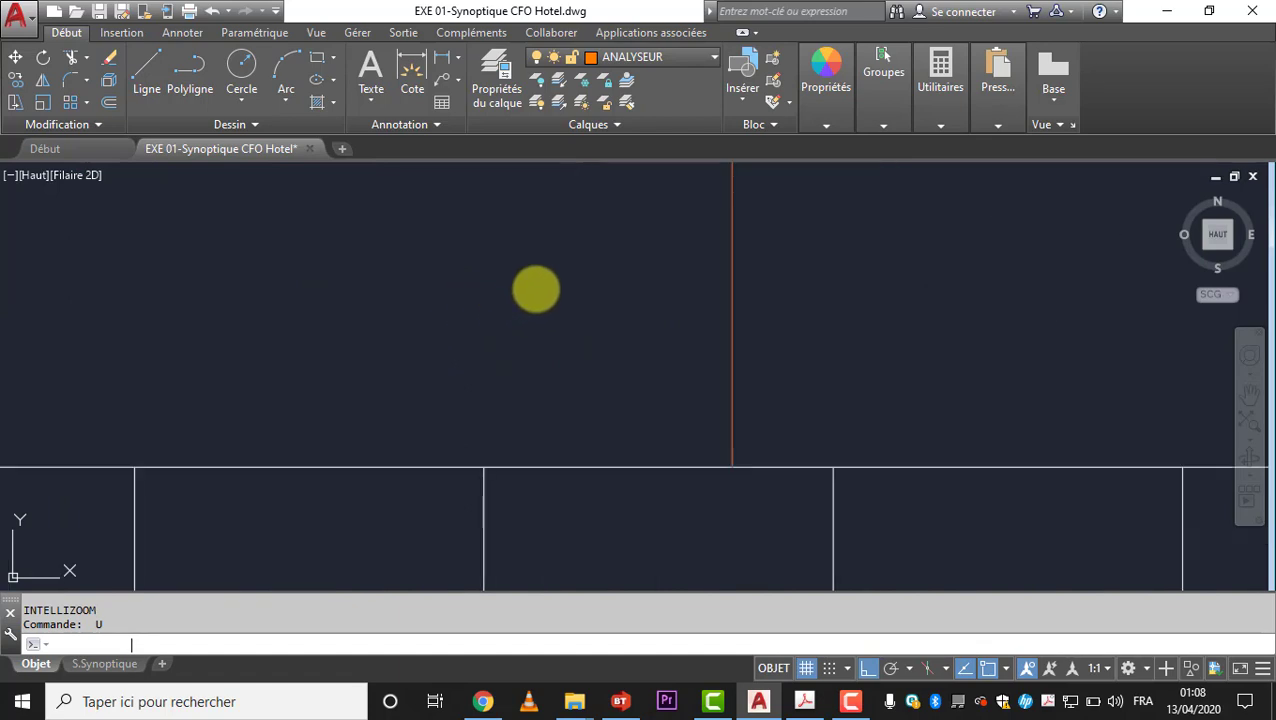
{"action": "key", "text": "Return"}
{"action": "key", "text": "Return"}
{"action": "key", "text": "Return"}
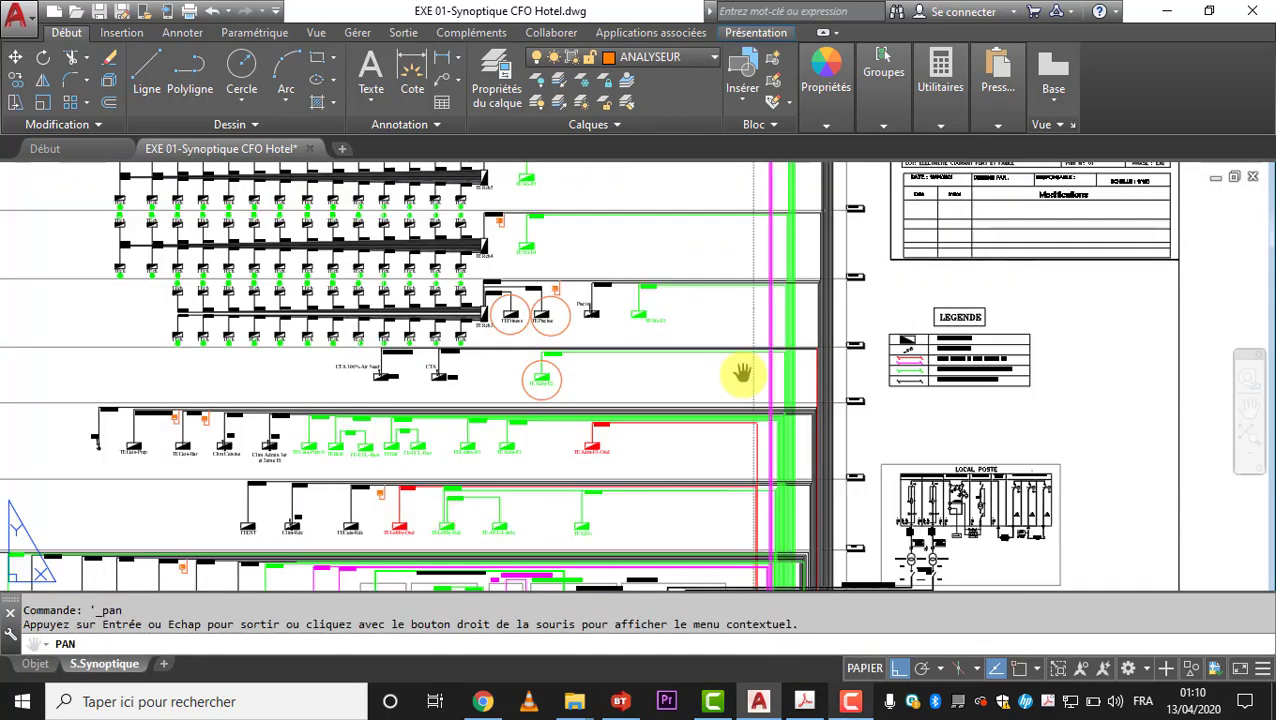
- Examine the two 630 kVA transformer feeders to TGBT NORMAL on the synoptic layout and compare them with the Caneco-BT distribution
{"action": "scroll", "coordinate": [743, 367], "scroll_direction": "down", "scroll_amount": 3}
{"action": "scroll", "coordinate": [775, 390], "scroll_direction": "up", "scroll_amount": 10}
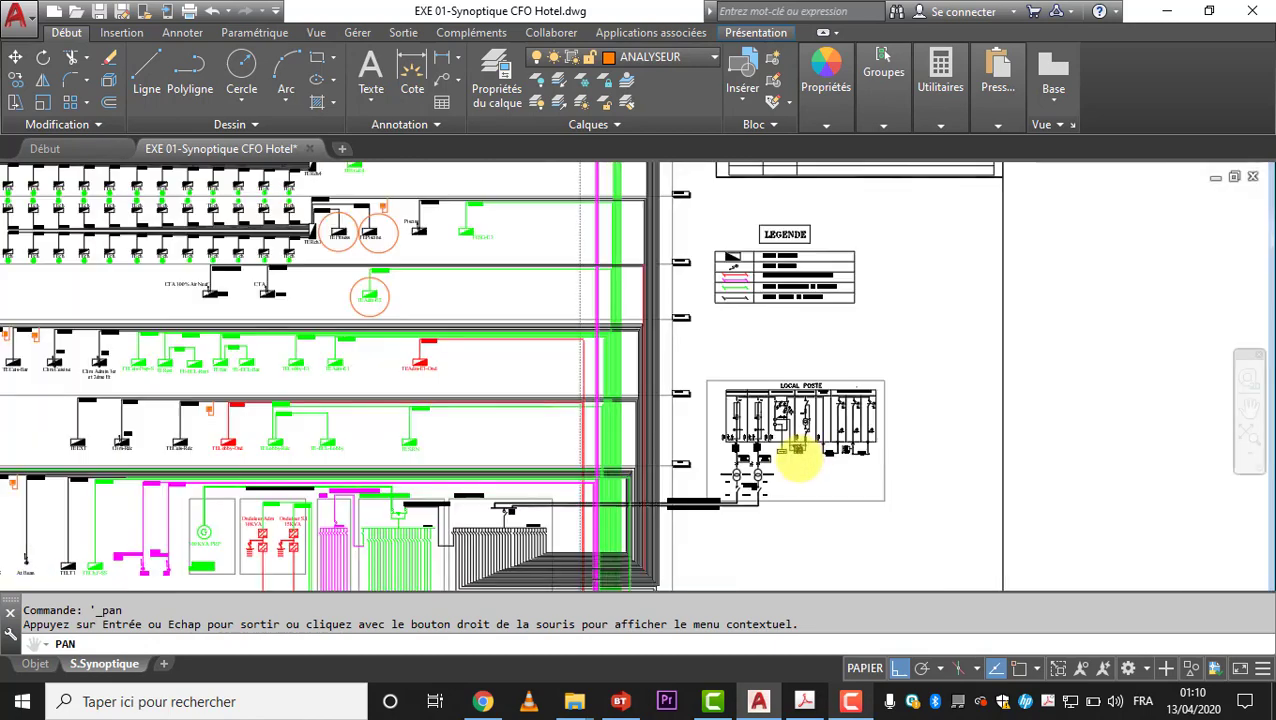
{"action": "left_click_drag", "start_coordinate": [675, 507], "coordinate": [836, 320]}
{"action": "scroll", "coordinate": [836, 320], "scroll_direction": "down", "scroll_amount": 2}
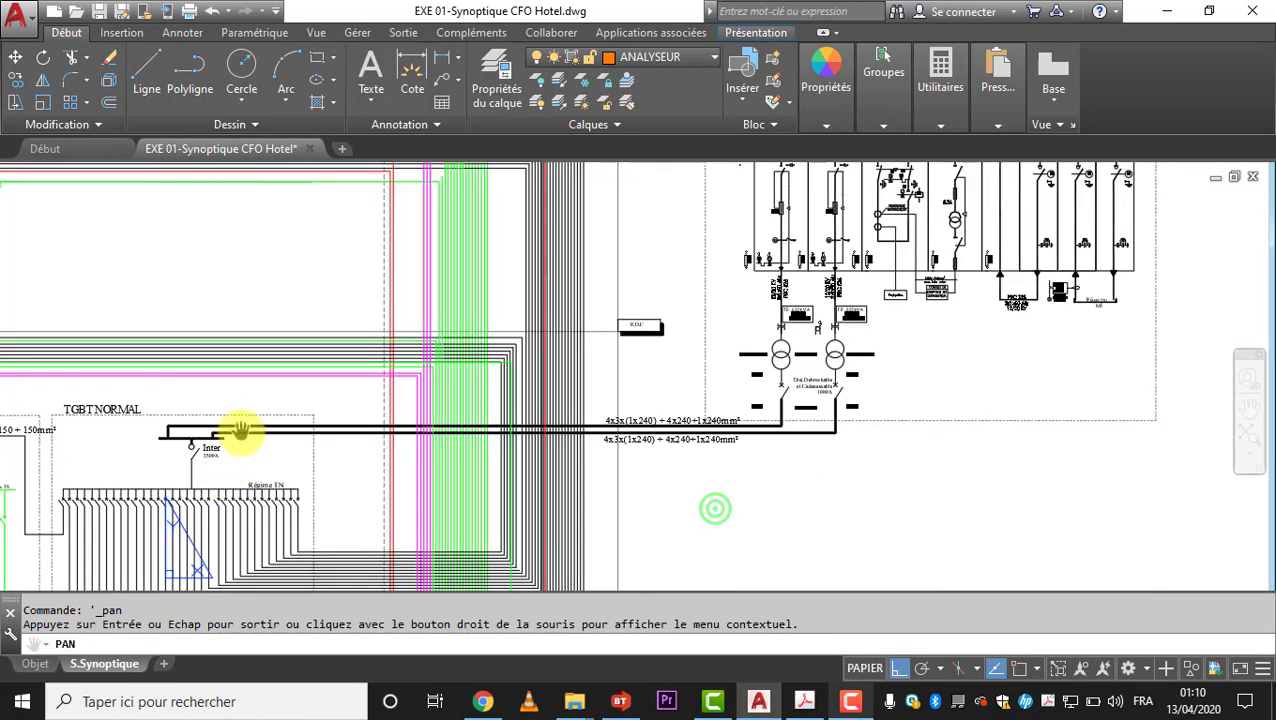
{"action": "scroll", "coordinate": [829, 342], "scroll_direction": "up", "scroll_amount": 4}
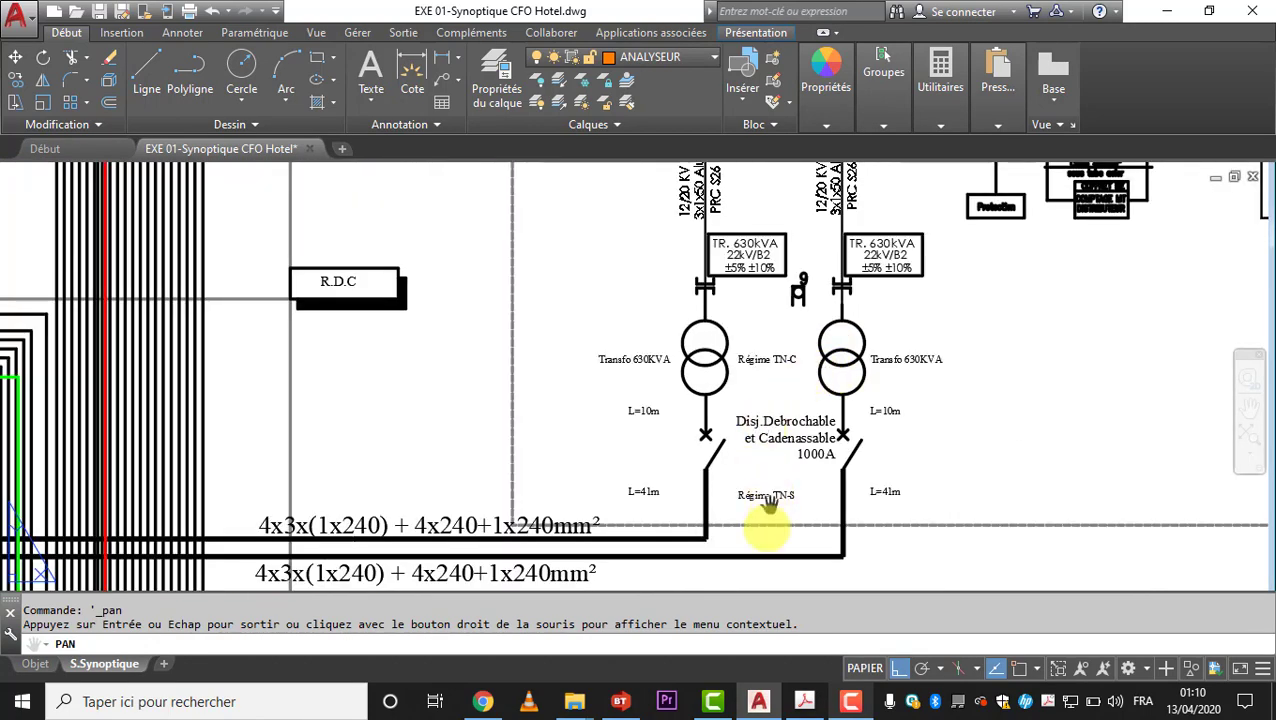
{"action": "left_click", "coordinate": [620, 701]}
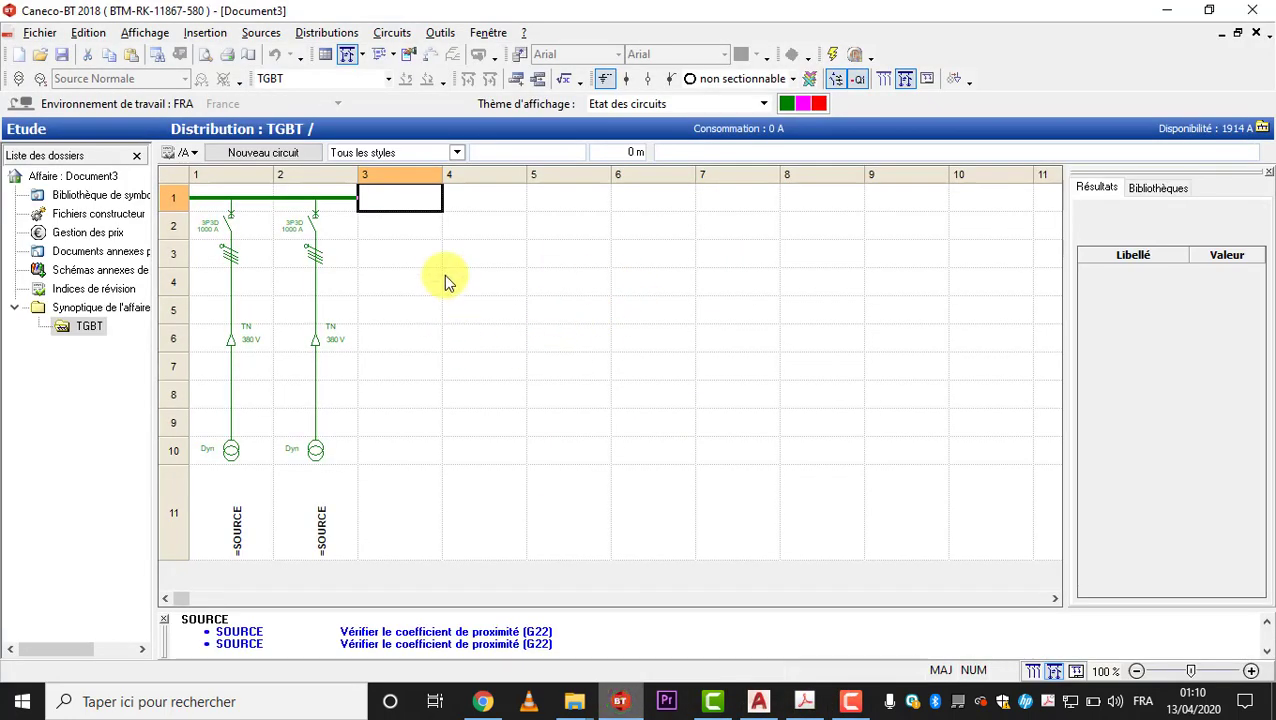
{"action": "left_click", "coordinate": [401, 263]}
{"action": "left_click", "coordinate": [386, 204]}
{"action": "left_click", "coordinate": [766, 701]}
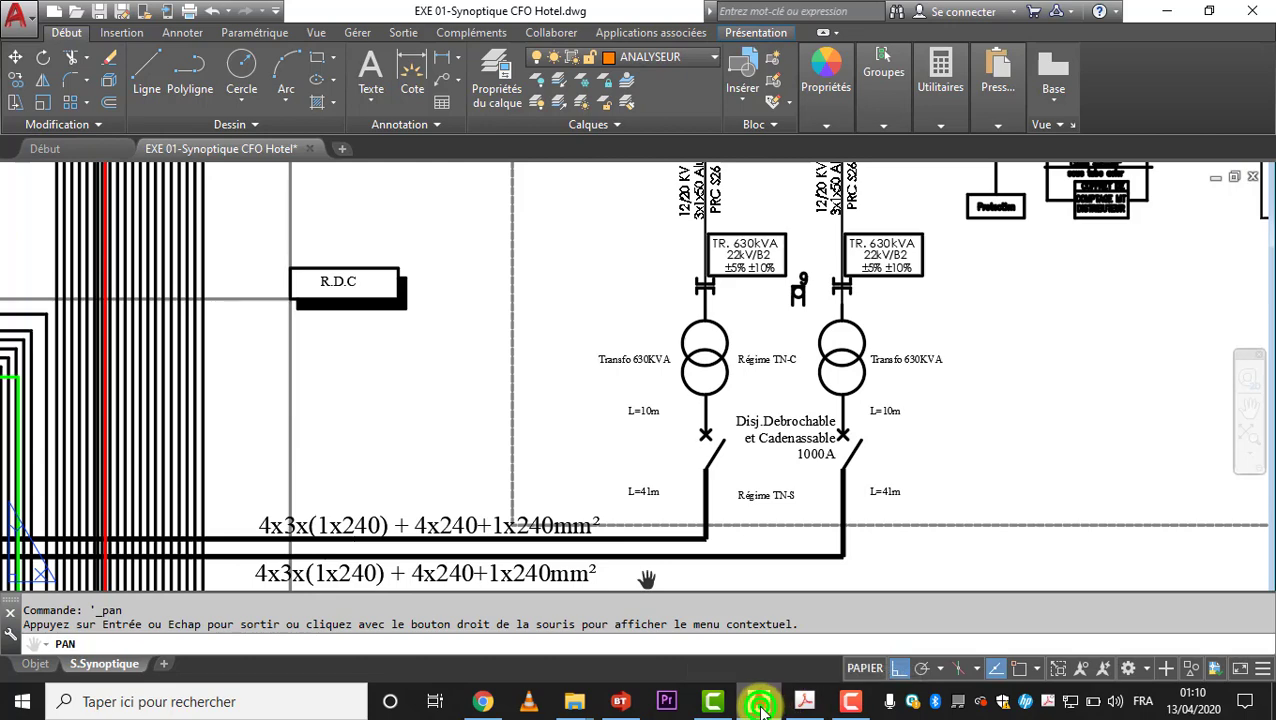
- Switch to Caneco-BT and add a standard Tableau circuit to the TGBT distribution in column 3, beside the two sources
{"action": "left_click", "coordinate": [620, 701]}
{"action": "left_click", "coordinate": [375, 256]}
{"action": "left_click", "coordinate": [381, 206]}
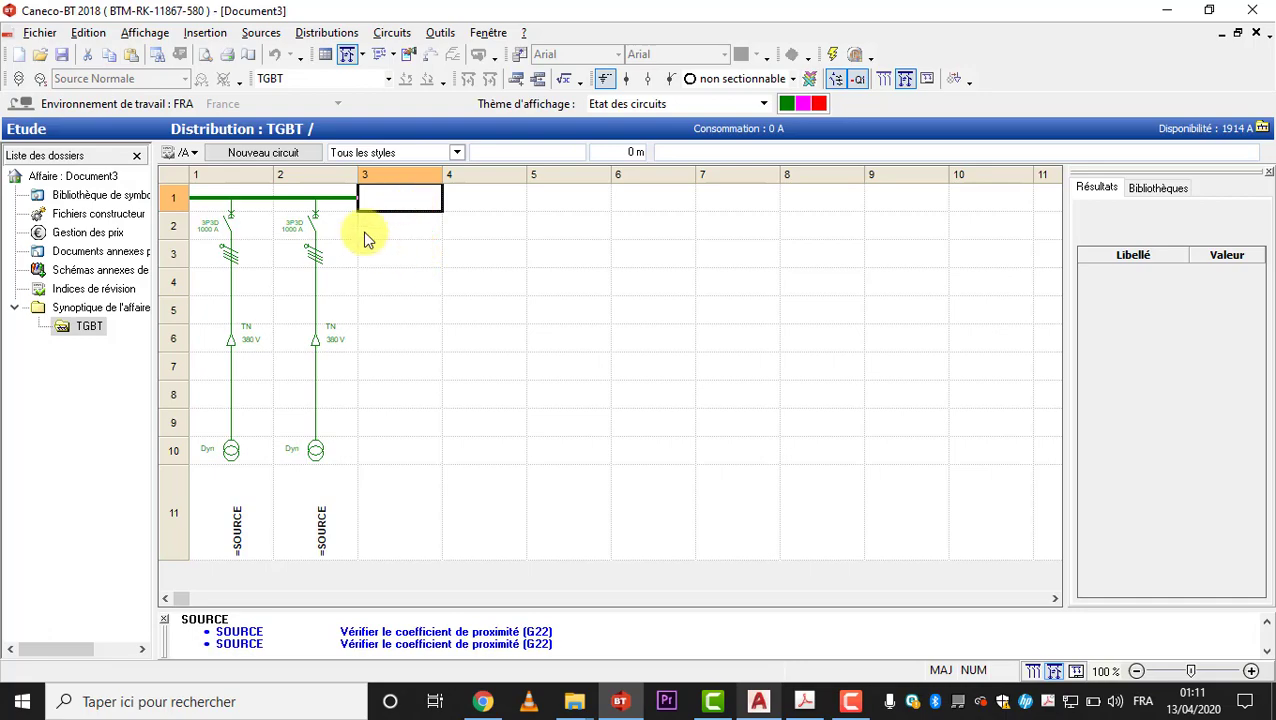
{"action": "left_click", "coordinate": [808, 702]}
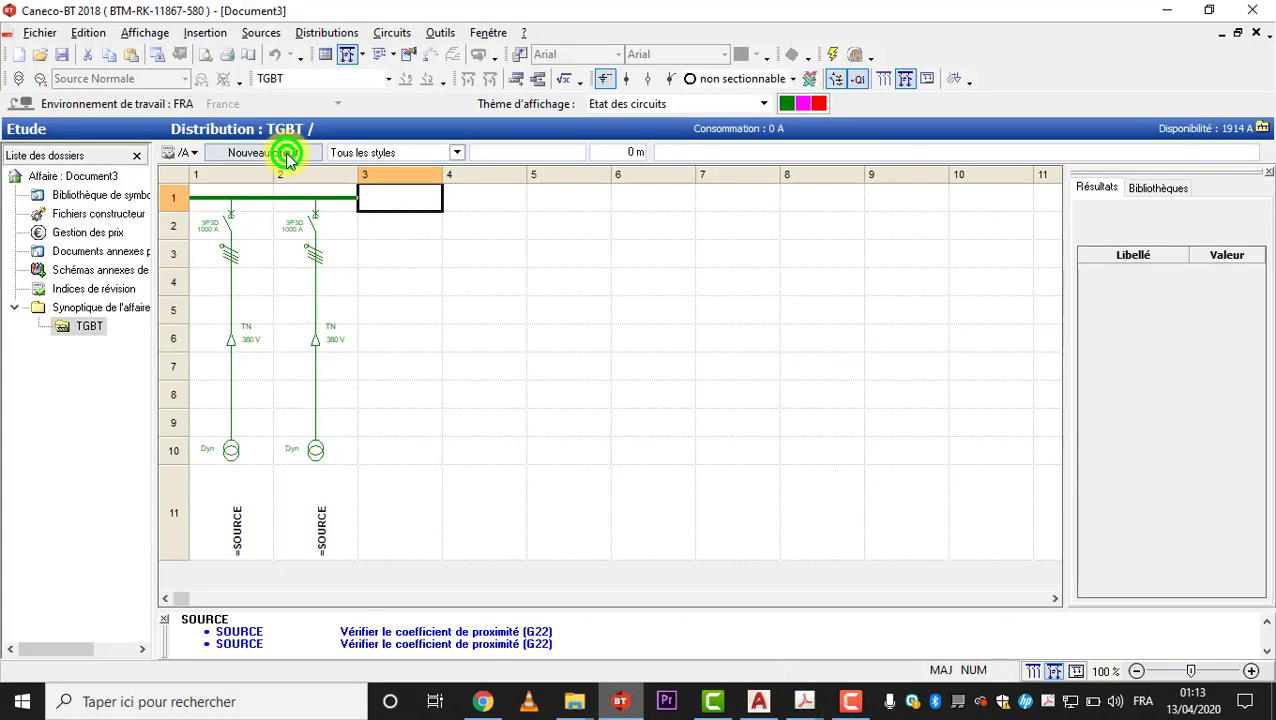
{"action": "left_click", "coordinate": [285, 155]}
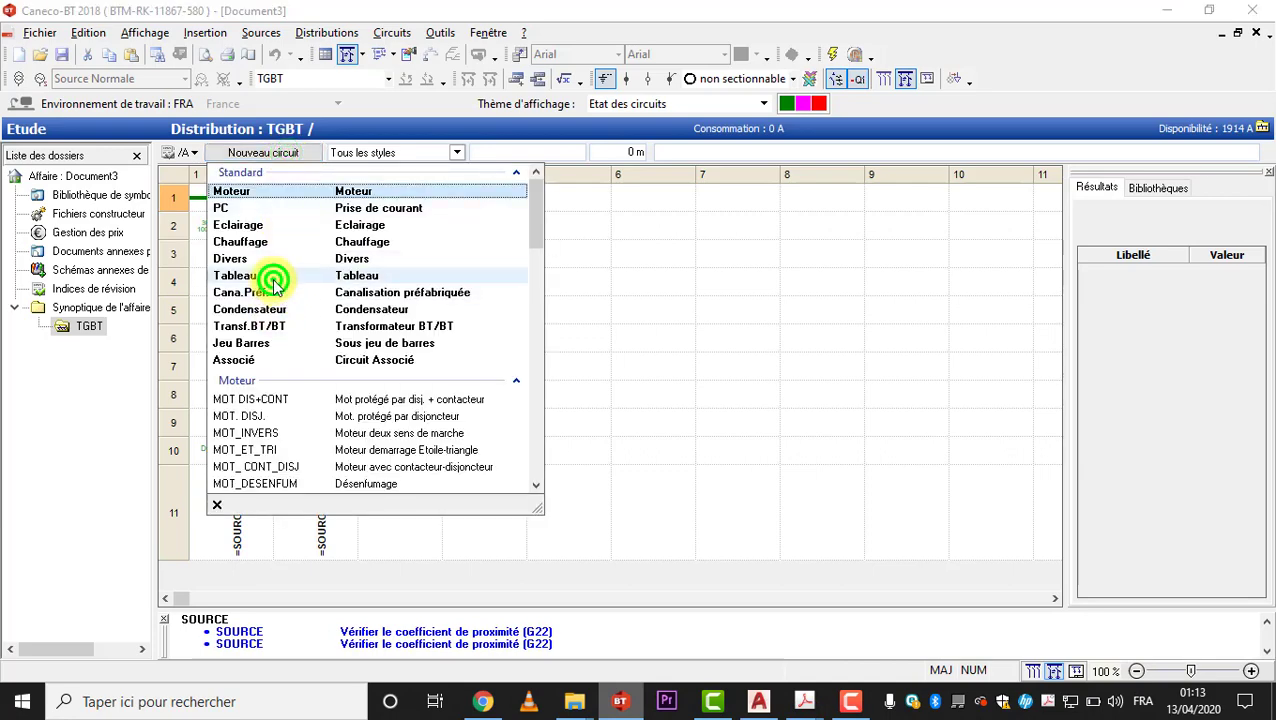
{"action": "left_click", "coordinate": [273, 278]}
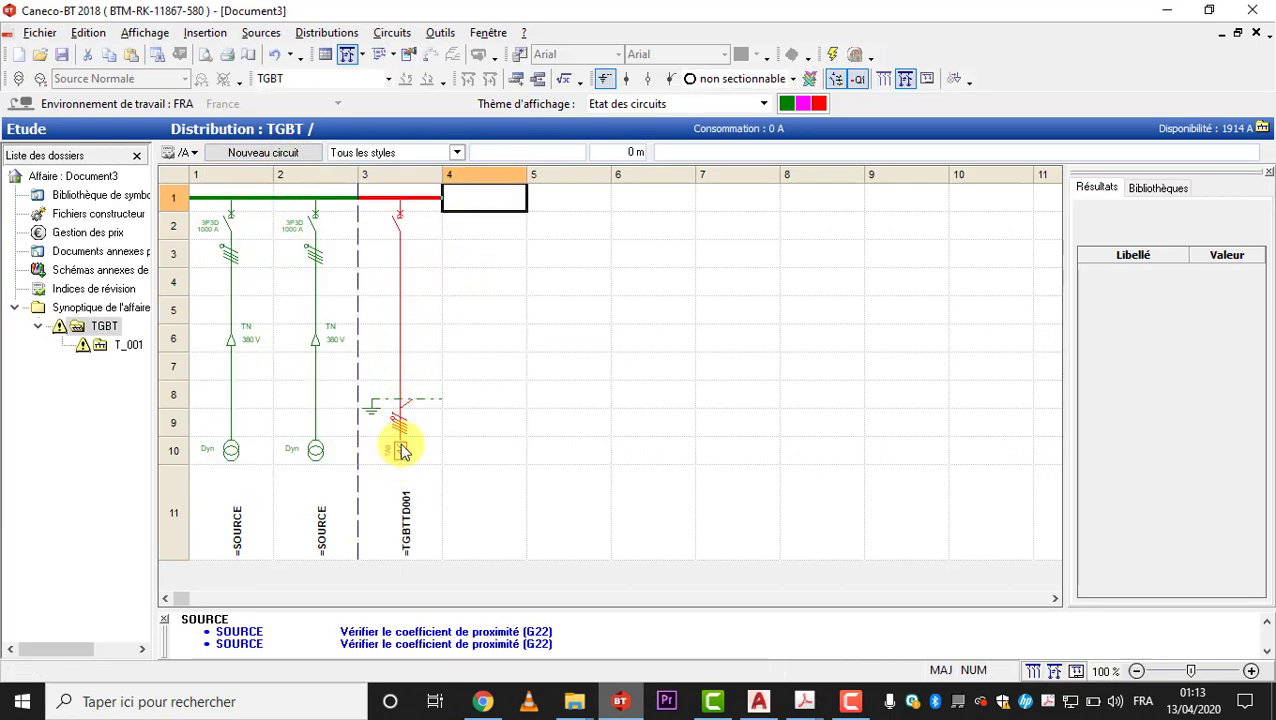
- Open the new Tableau circuit's sheet and set its cable length to 41 m, as marked on the AutoCAD synoptic
{"action": "left_click", "coordinate": [401, 451]}
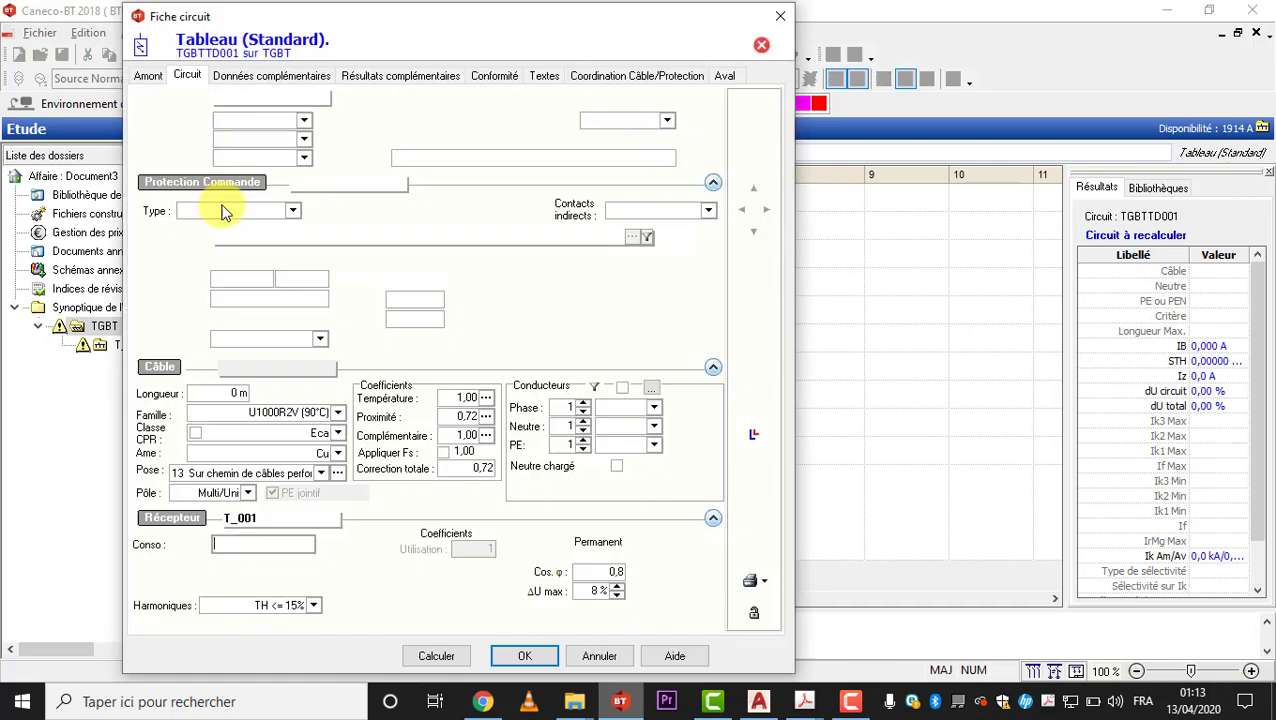
{"action": "left_click_drag", "start_coordinate": [621, 20], "coordinate": [960, 40]}
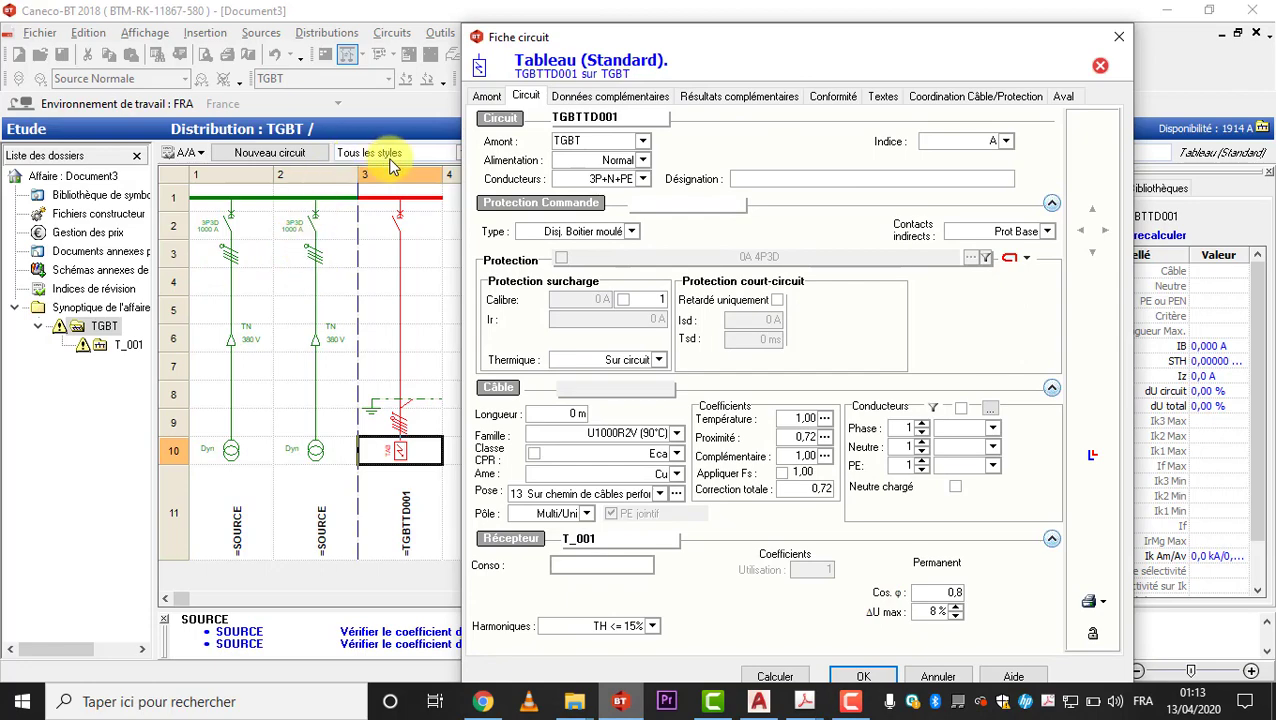
{"action": "left_click_drag", "start_coordinate": [827, 42], "coordinate": [644, 20]}
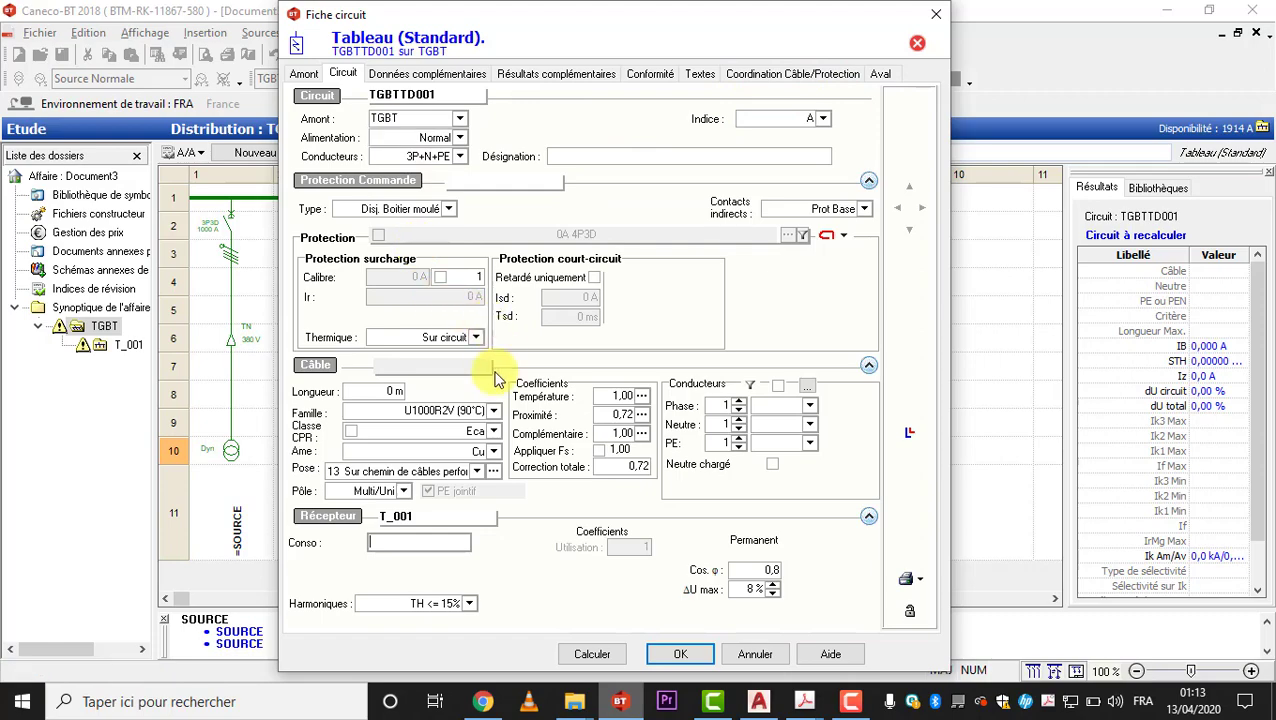
{"action": "left_click", "coordinate": [367, 392]}
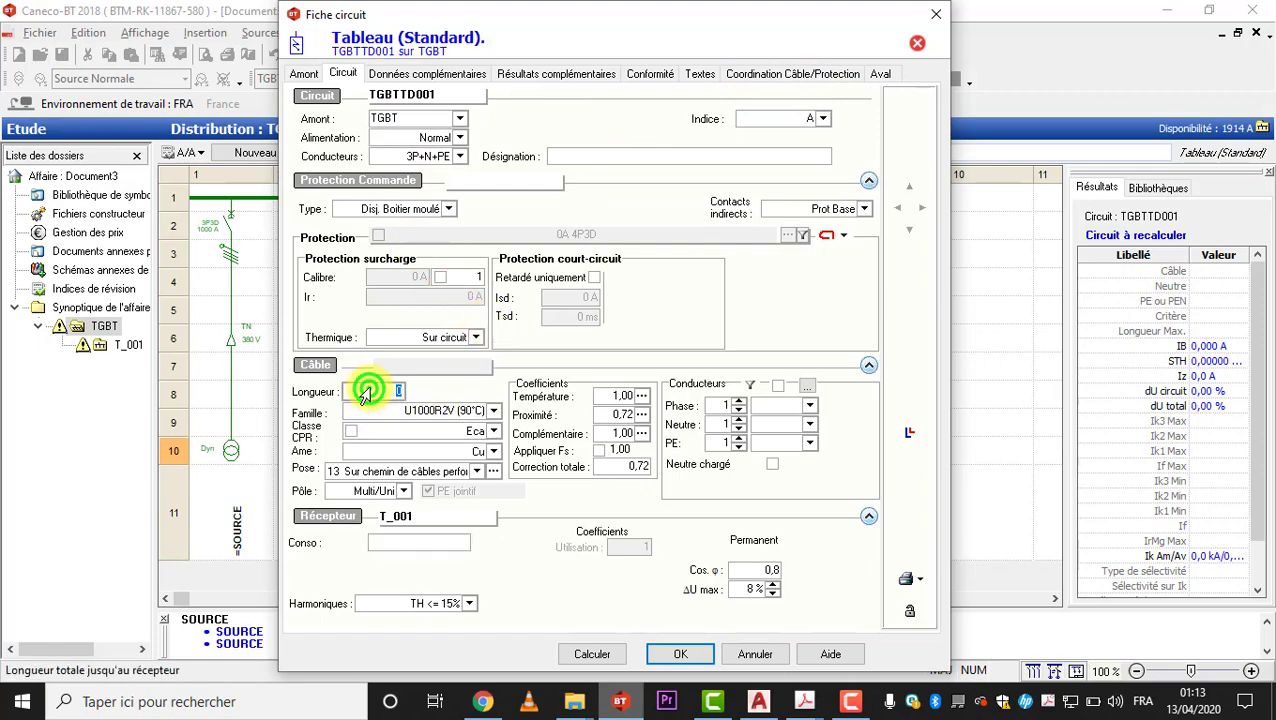
{"action": "left_click", "coordinate": [760, 700]}
{"action": "scroll", "coordinate": [880, 405], "scroll_direction": "up", "scroll_amount": 6}
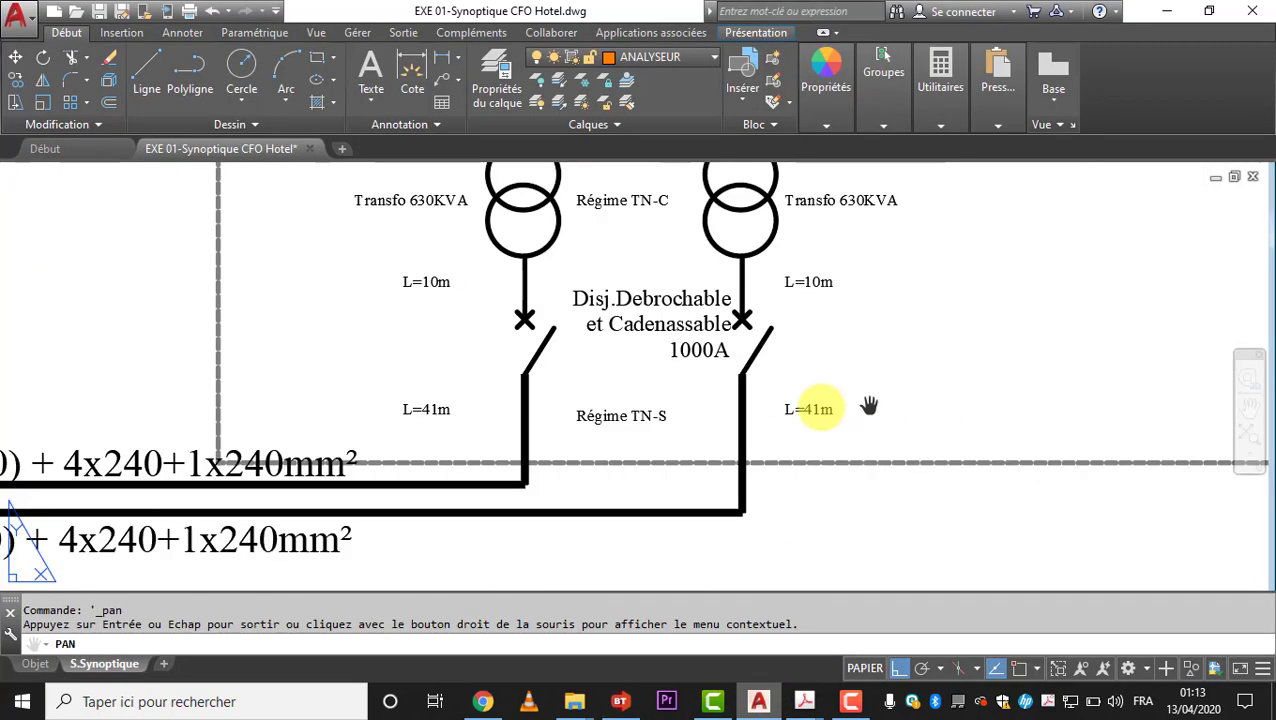
{"action": "scroll", "coordinate": [806, 413], "scroll_direction": "down", "scroll_amount": 4}
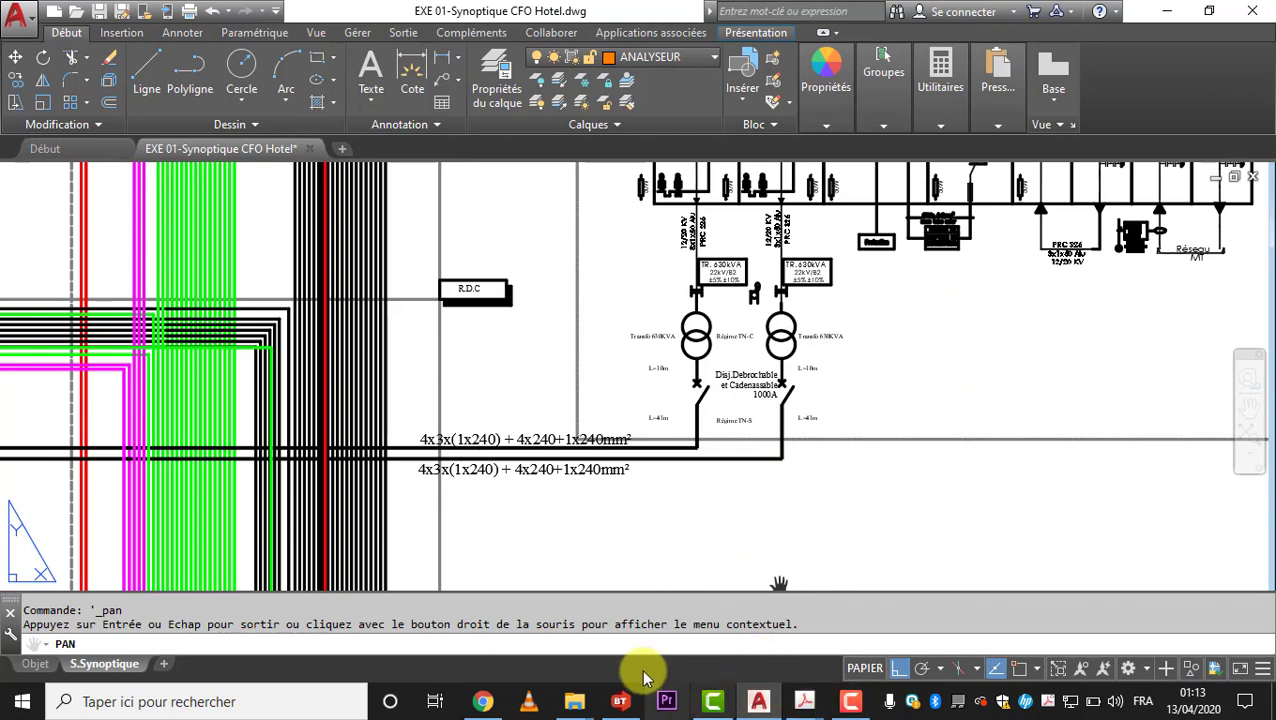
{"action": "left_click", "coordinate": [620, 700]}
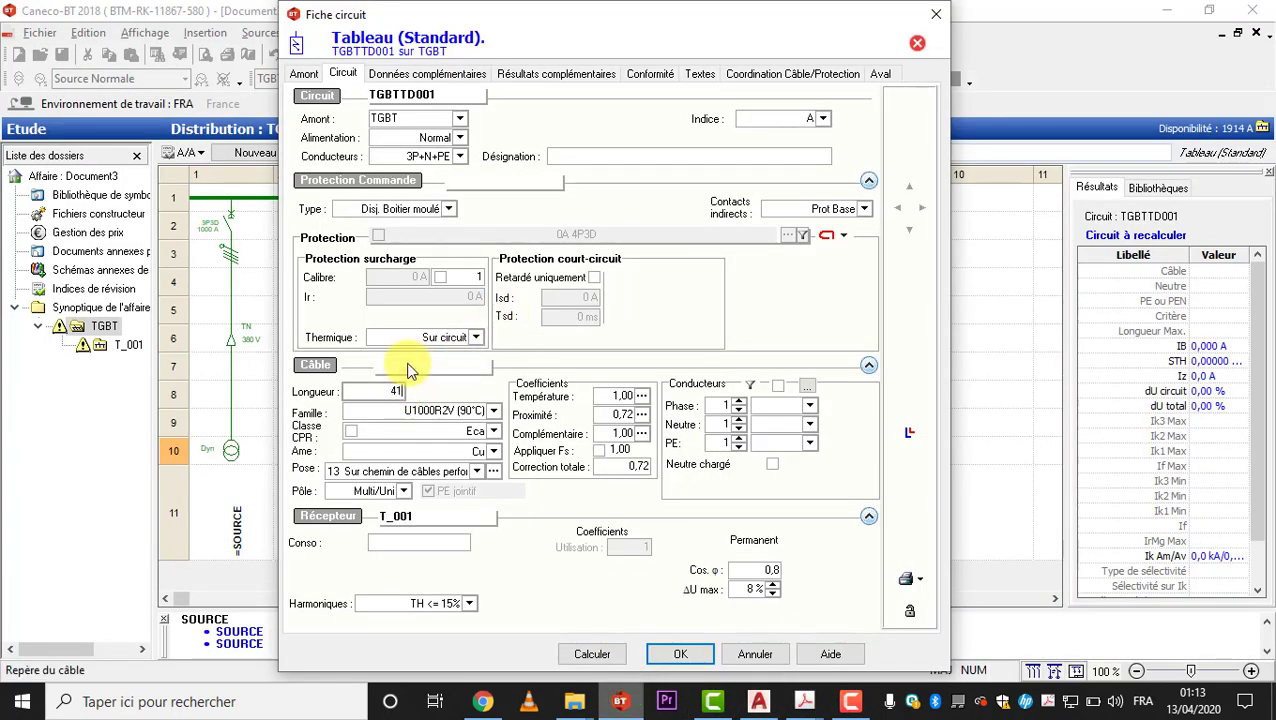
- Work out 630*2 in the Windows calculator and set the Tableau circuit's consumption to 1260 kVA
{"action": "left_click", "coordinate": [403, 545]}
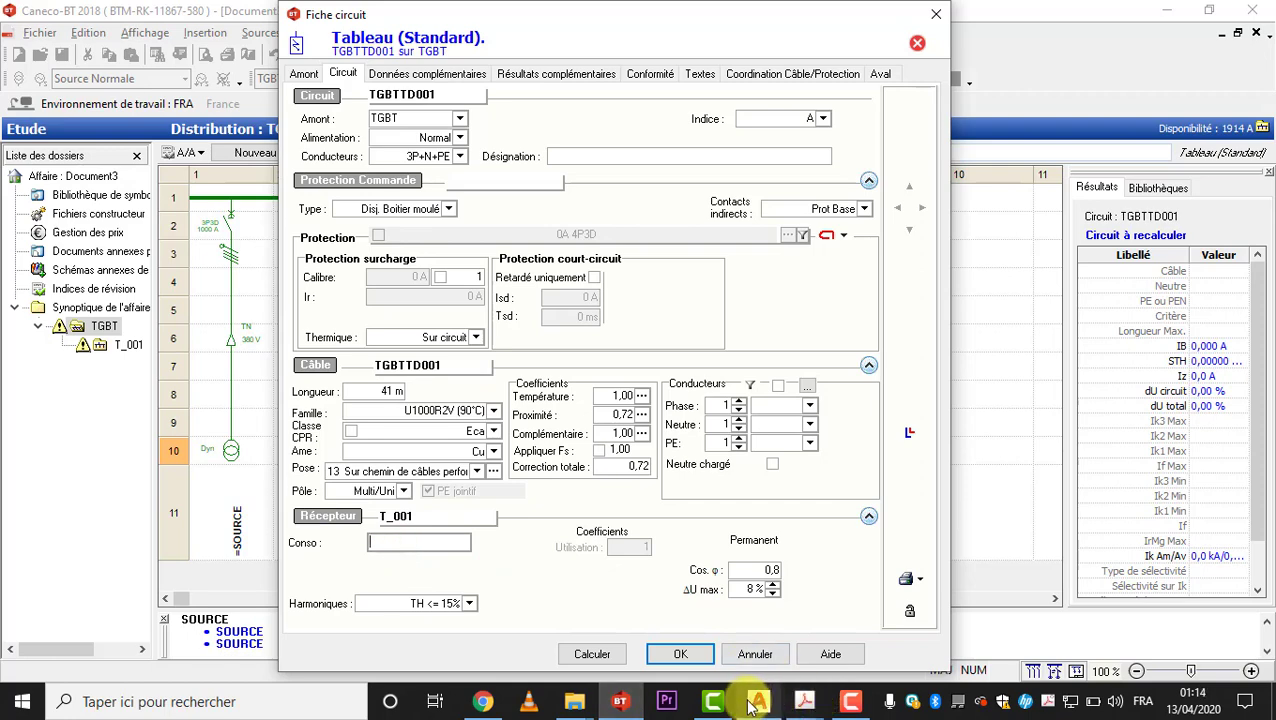
{"action": "left_click", "coordinate": [225, 700]}
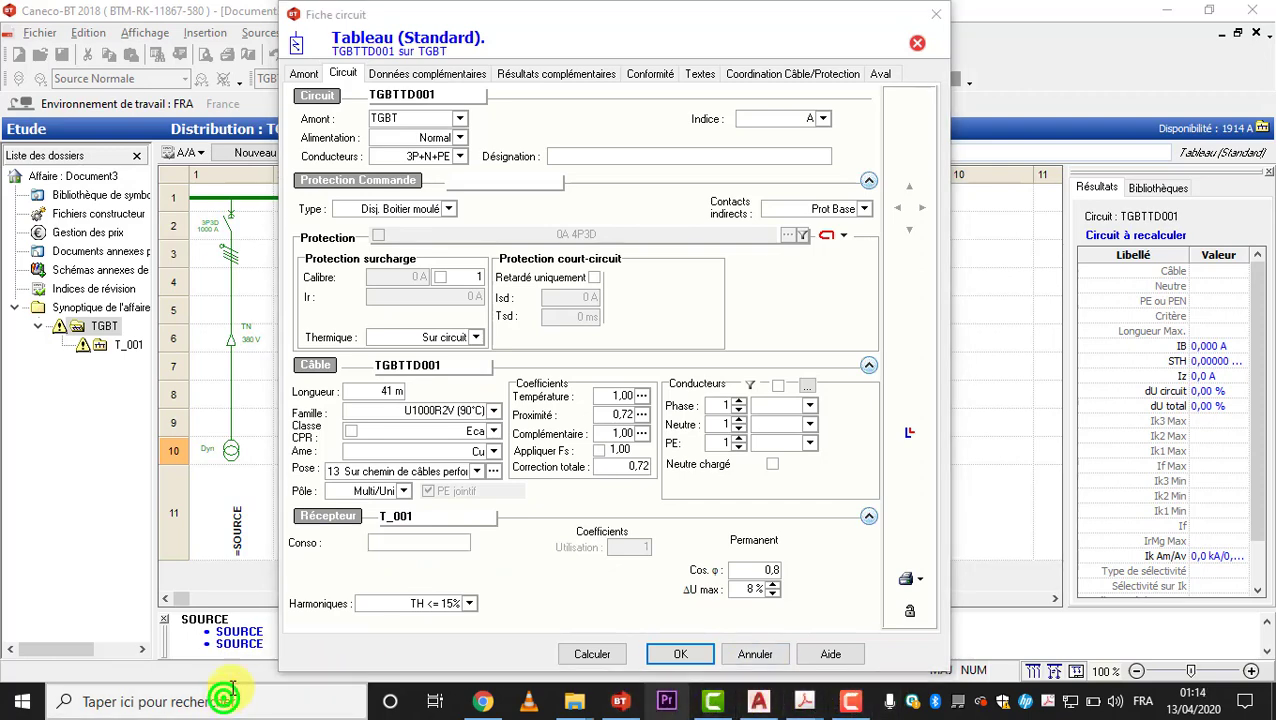
{"action": "type", "text": "CAM"}
{"action": "key", "text": "BackSpace"}
{"action": "type", "text": "L"}
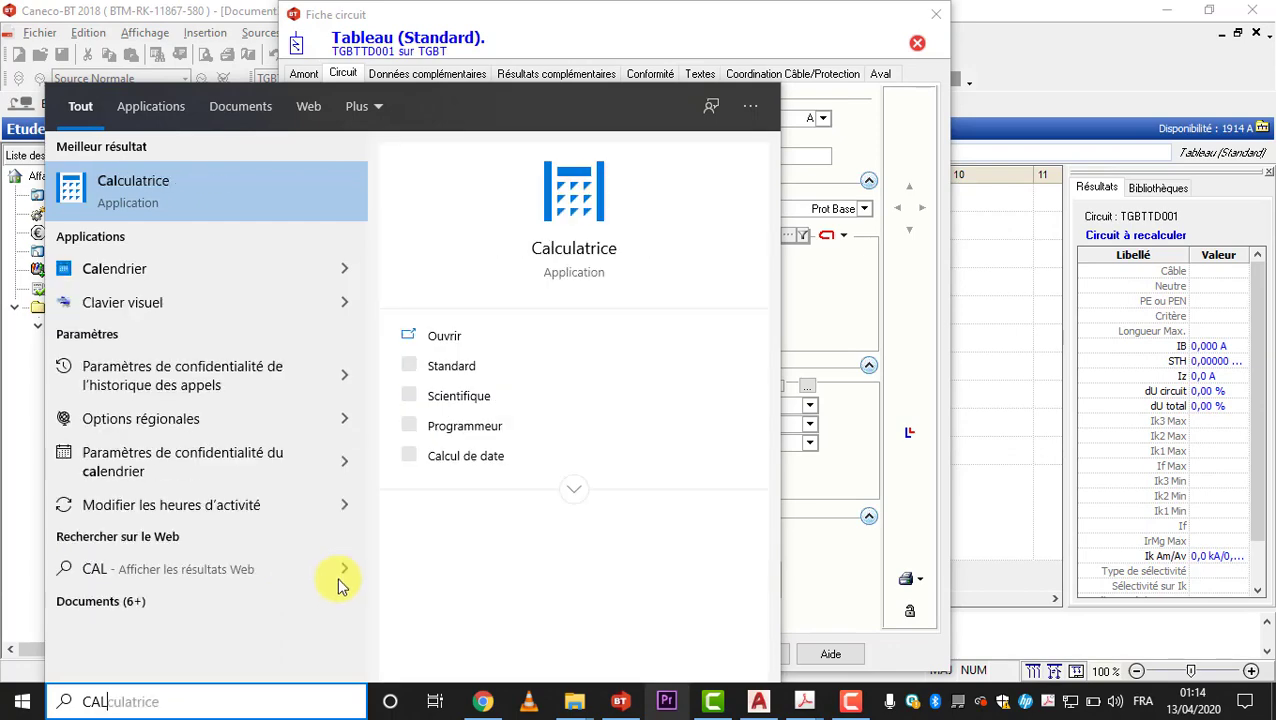
{"action": "left_click", "coordinate": [211, 192]}
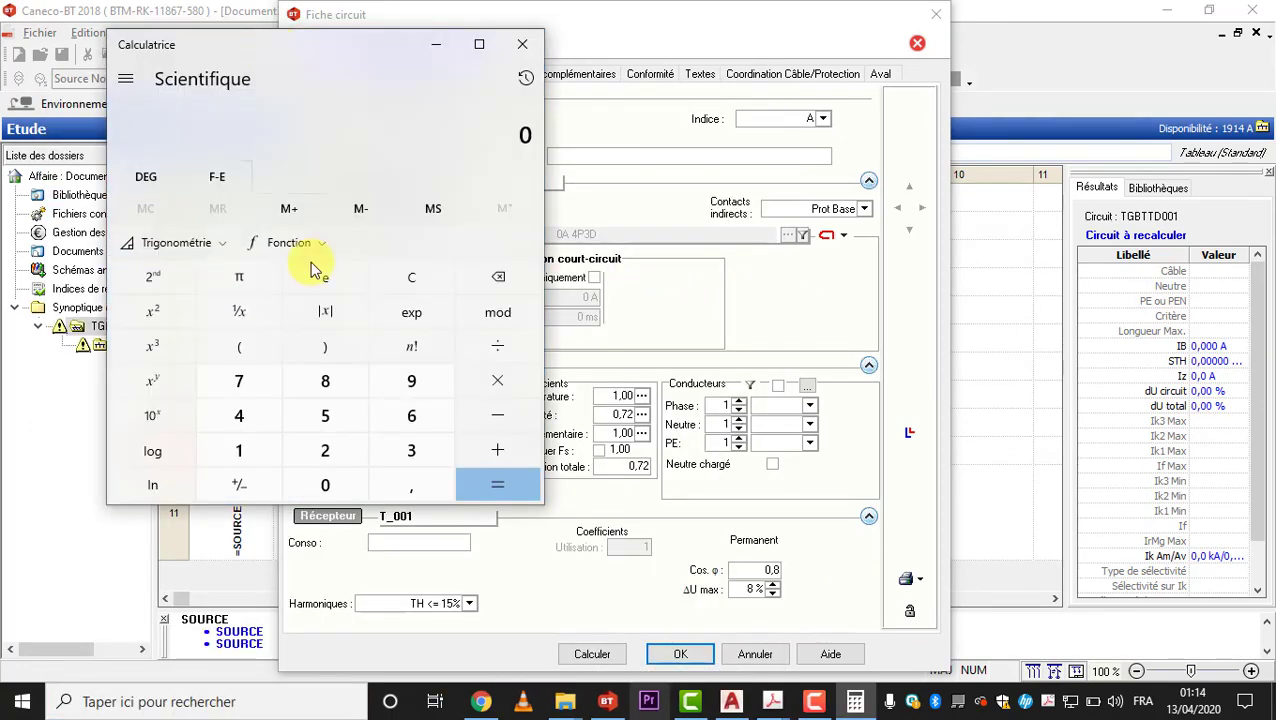
{"action": "type", "text": "630*2"}
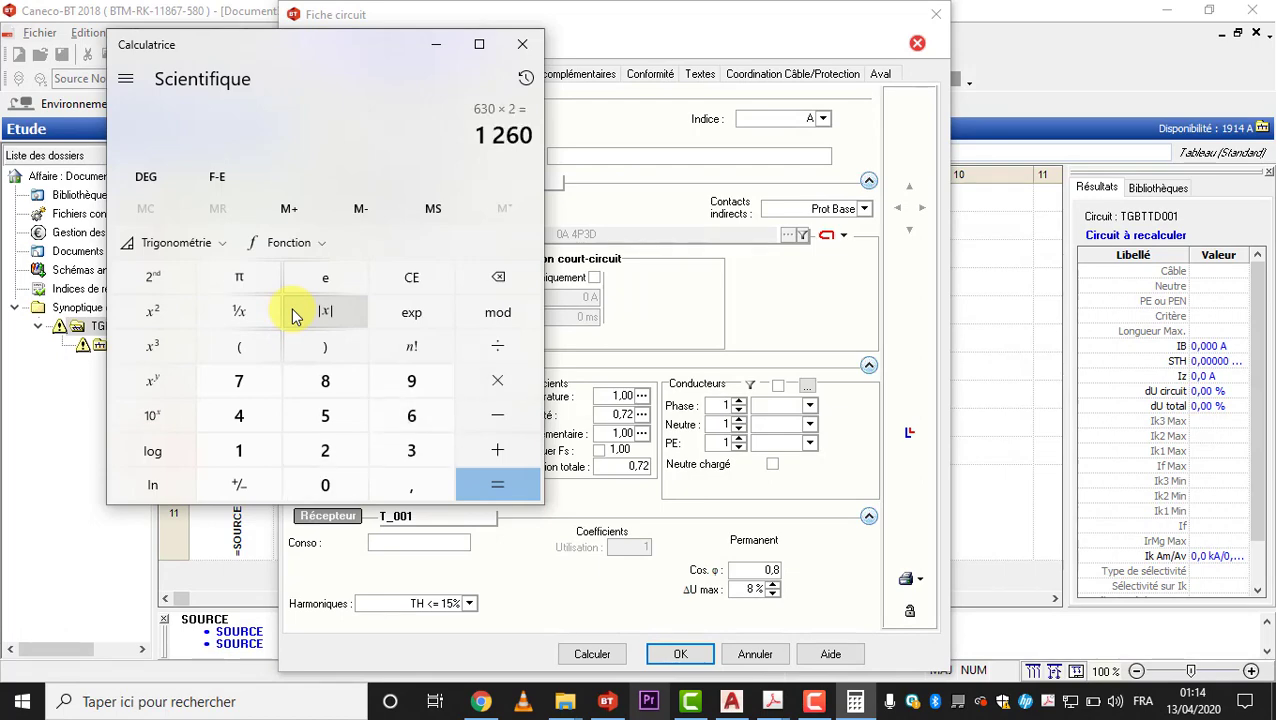
{"action": "left_click", "coordinate": [655, 205]}
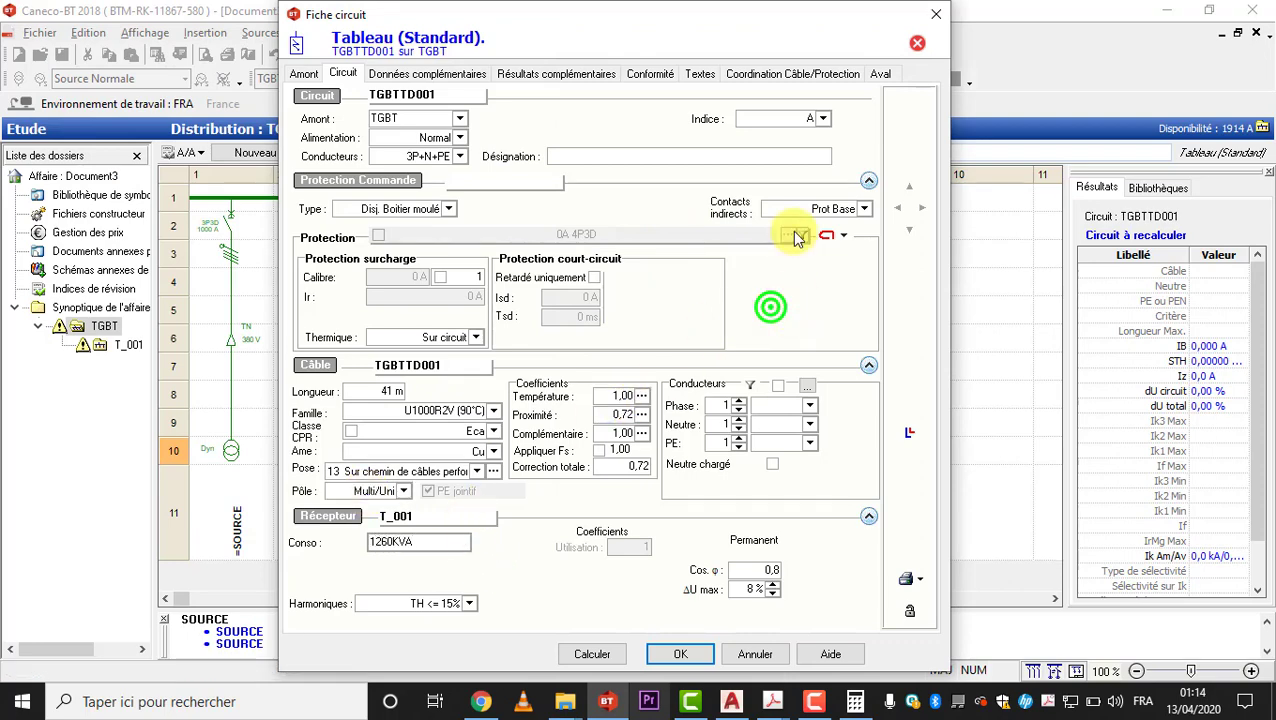
- Calculate the Tableau circuit and choose the cable link of 4 conductors of 300 mm²
{"action": "left_click", "coordinate": [594, 655]}
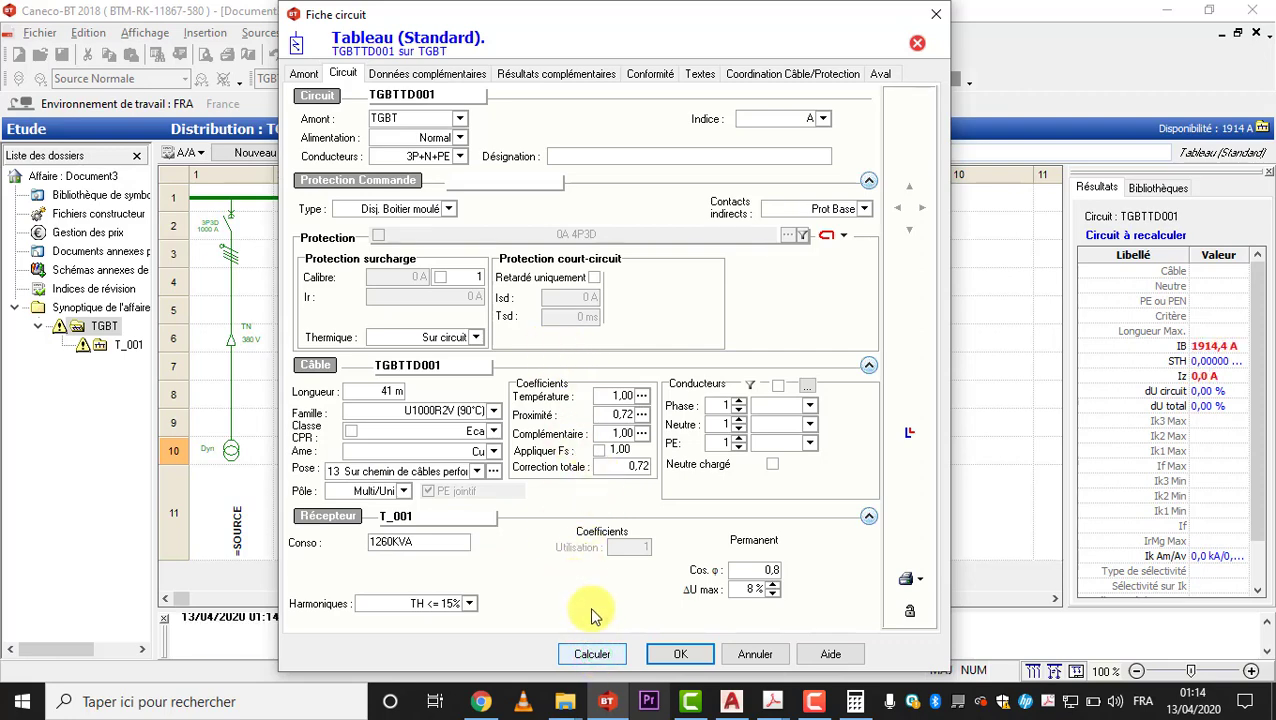
{"action": "left_click", "coordinate": [590, 654]}
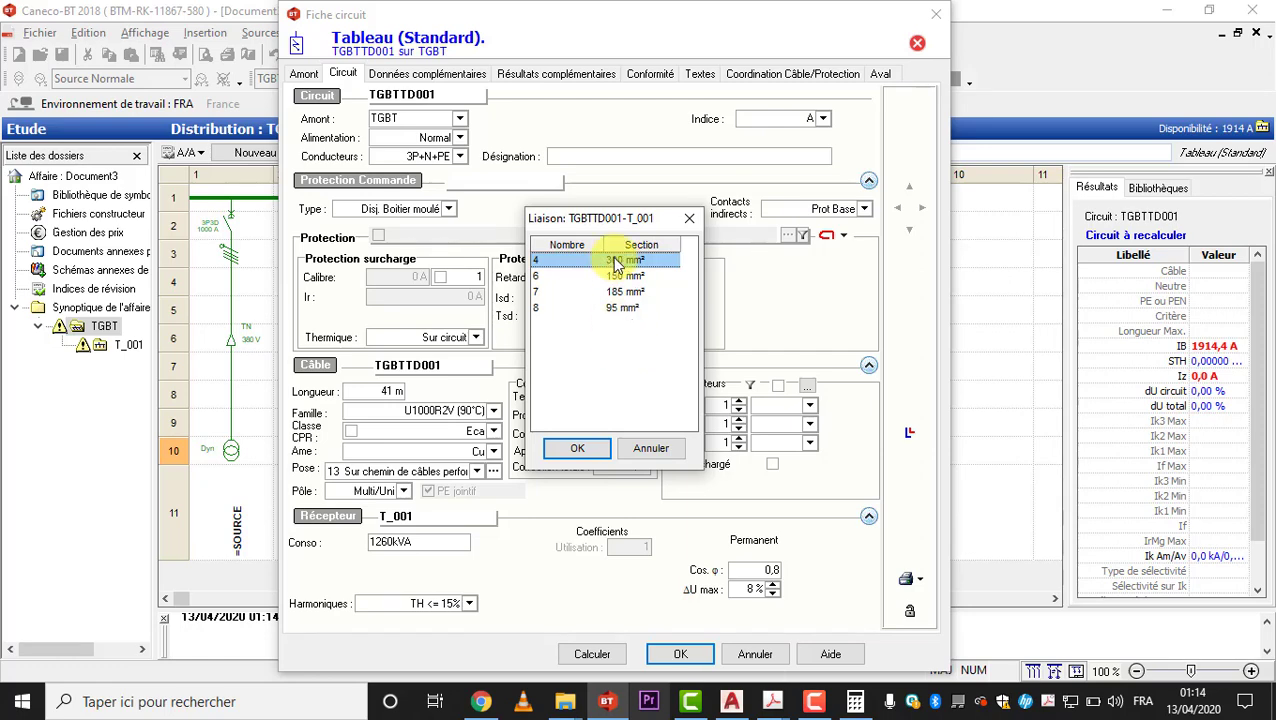
{"action": "left_click", "coordinate": [576, 450]}
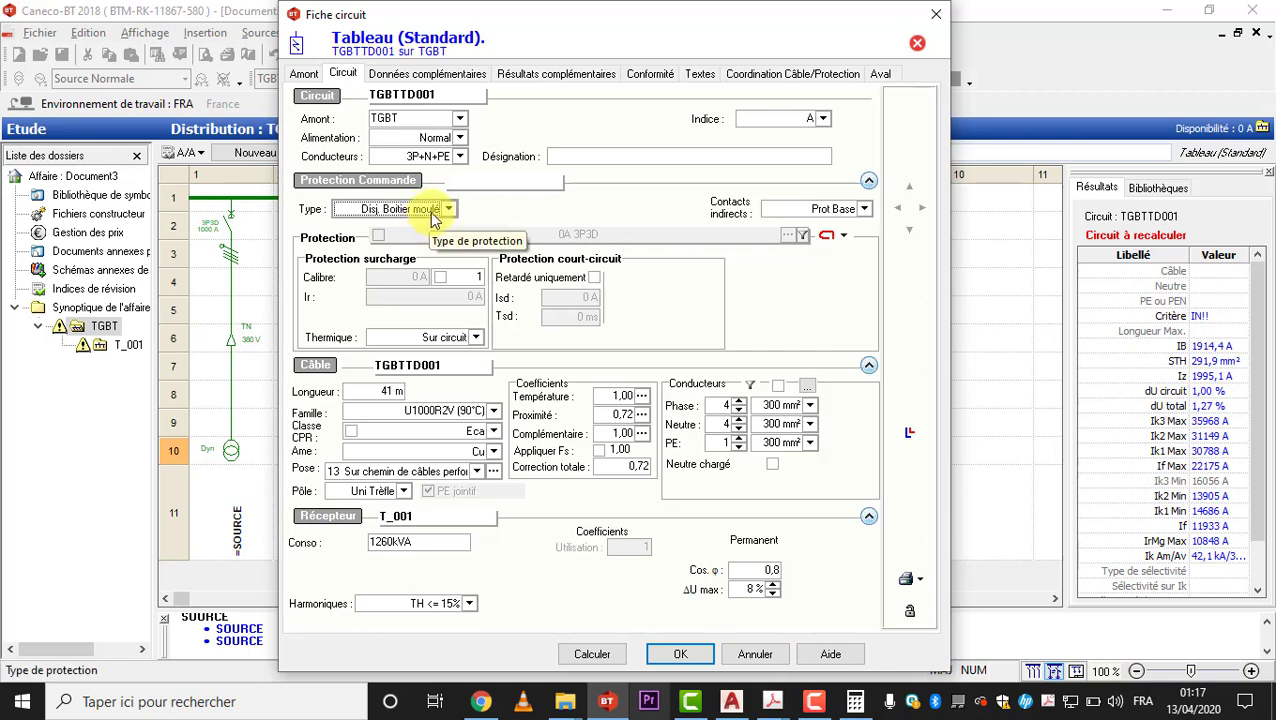
- Set the Tableau circuit's protection type to Sans Prot
{"action": "left_click", "coordinate": [429, 209]}
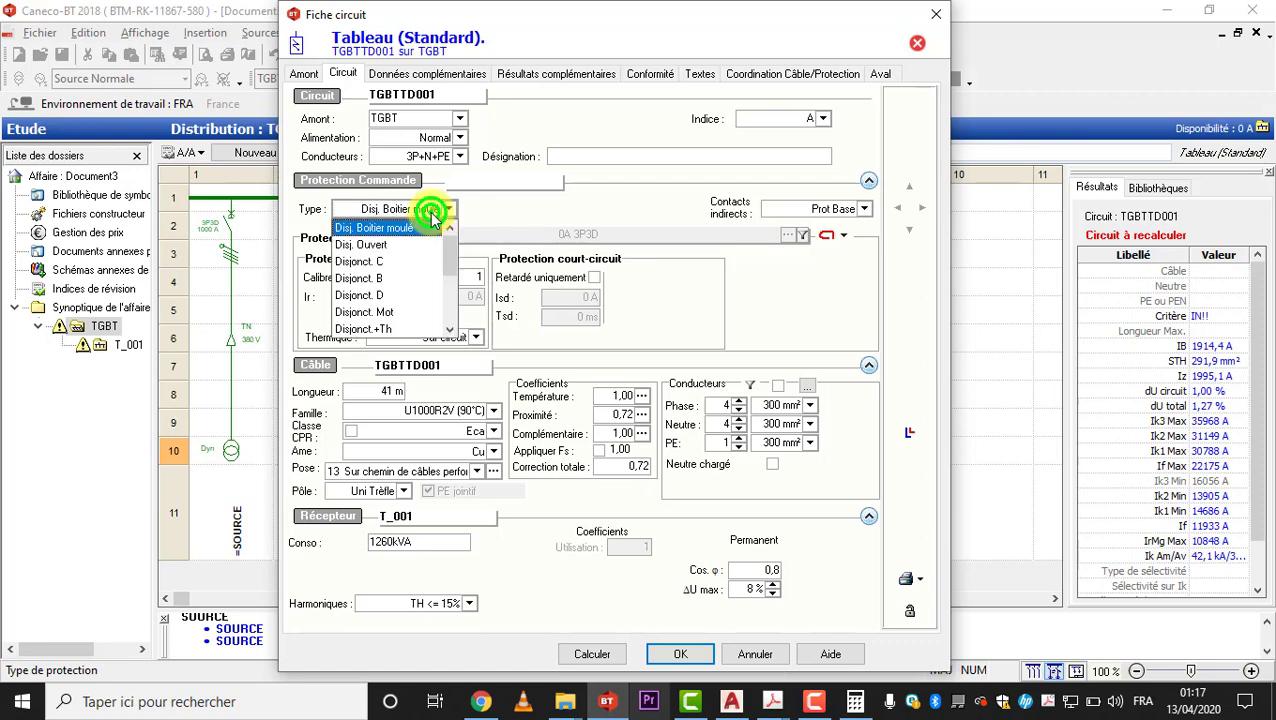
{"action": "left_click", "coordinate": [449, 253]}
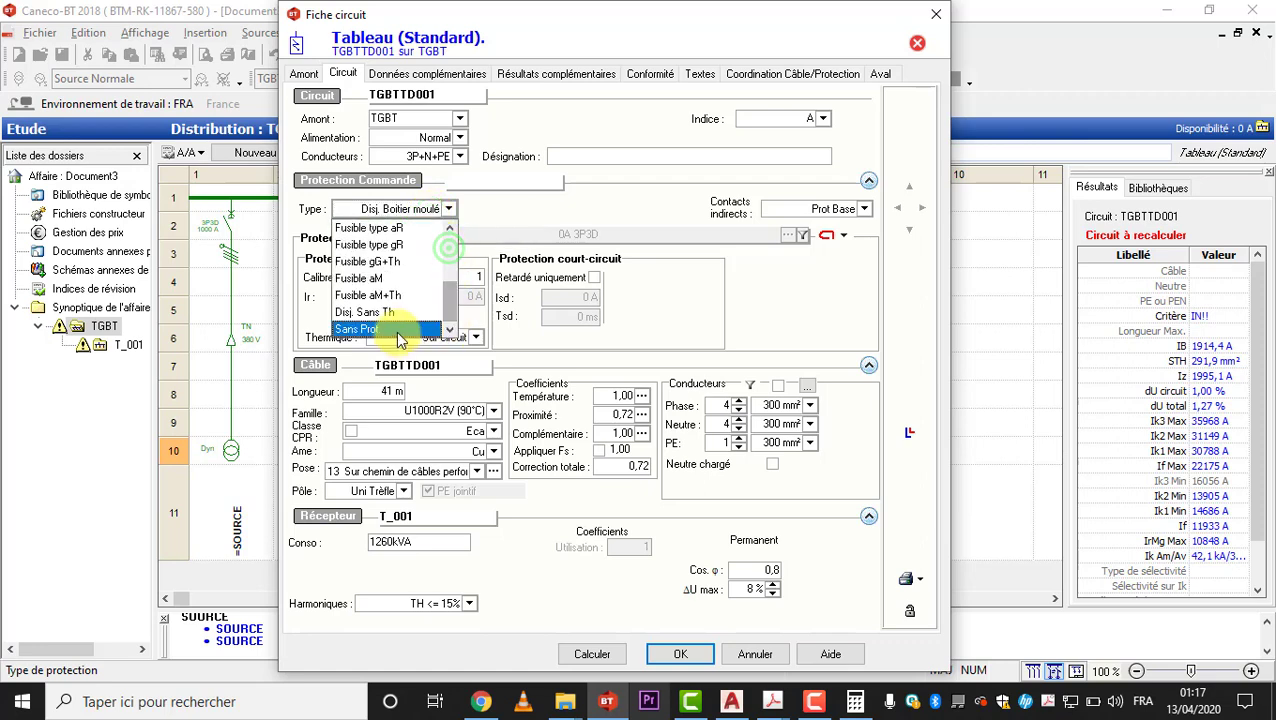
{"action": "left_click", "coordinate": [397, 331]}
{"action": "left_click", "coordinate": [750, 362]}
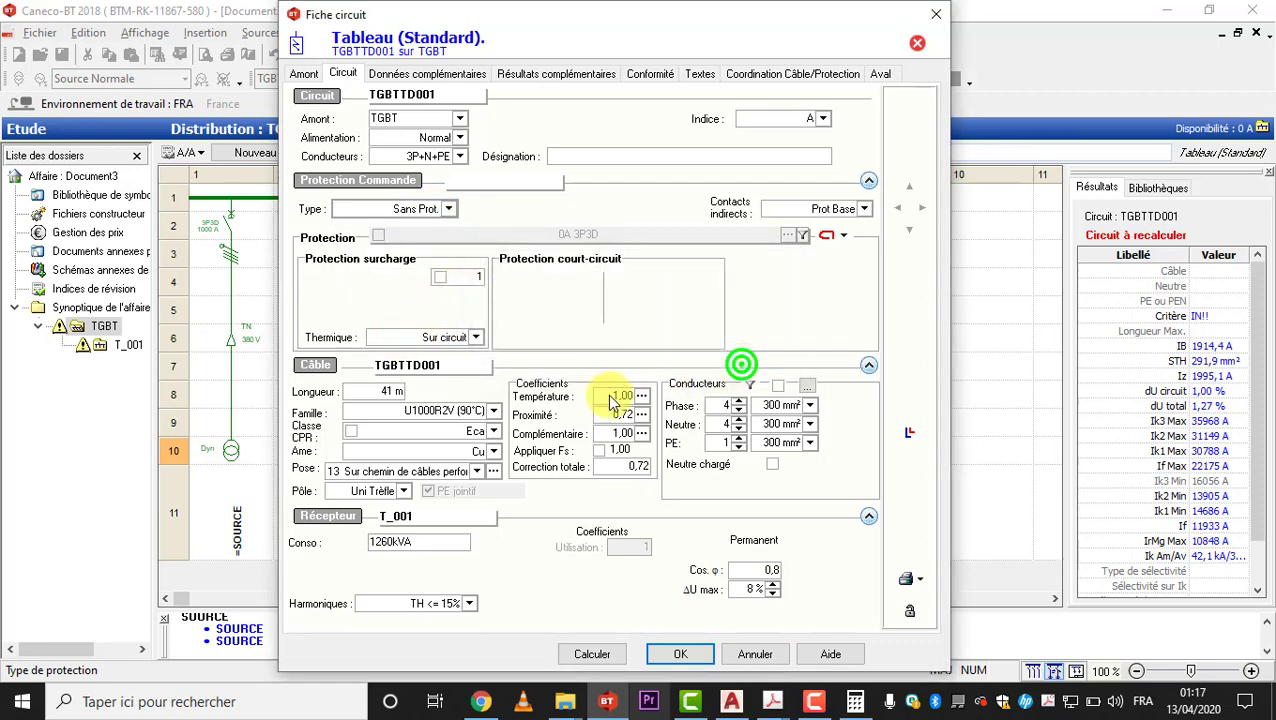
- Switch to the AutoCAD synoptic and examine the transformer breakers, feeder cable sections and TGBT NORMAL incoming switch against the circuit sheet
{"action": "left_click", "coordinate": [731, 701]}
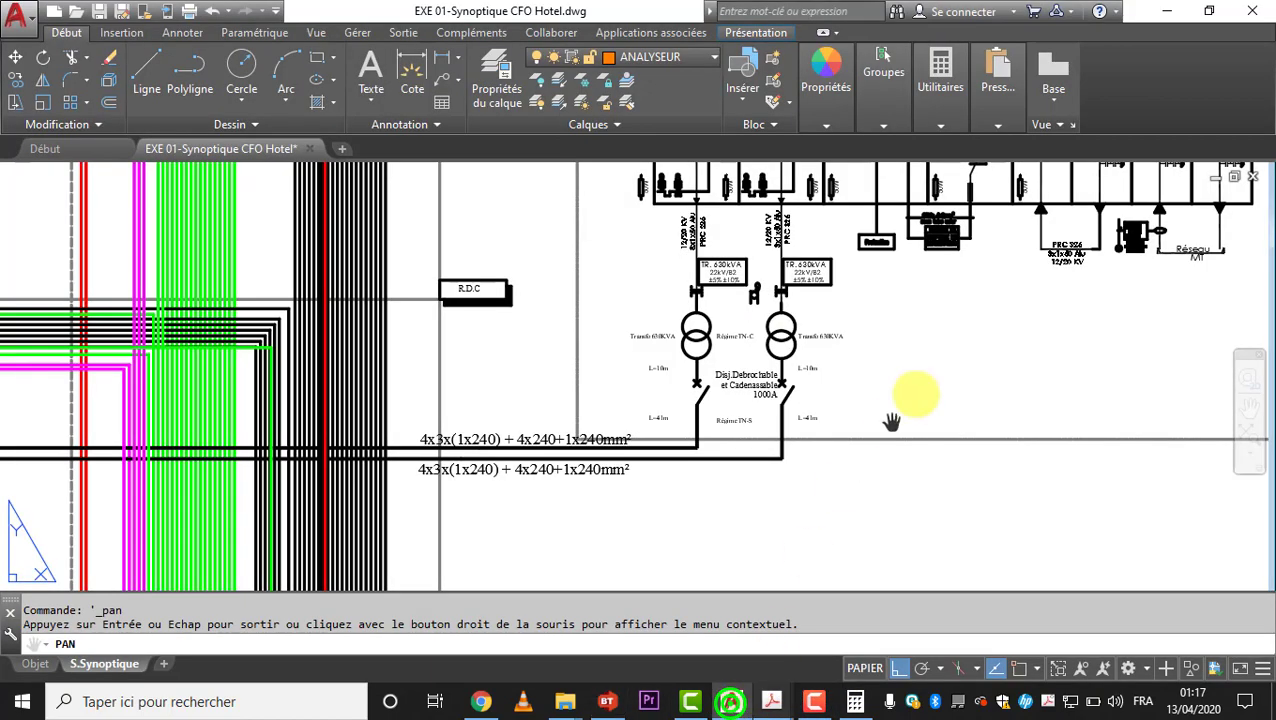
{"action": "scroll", "coordinate": [719, 407], "scroll_direction": "up", "scroll_amount": 4}
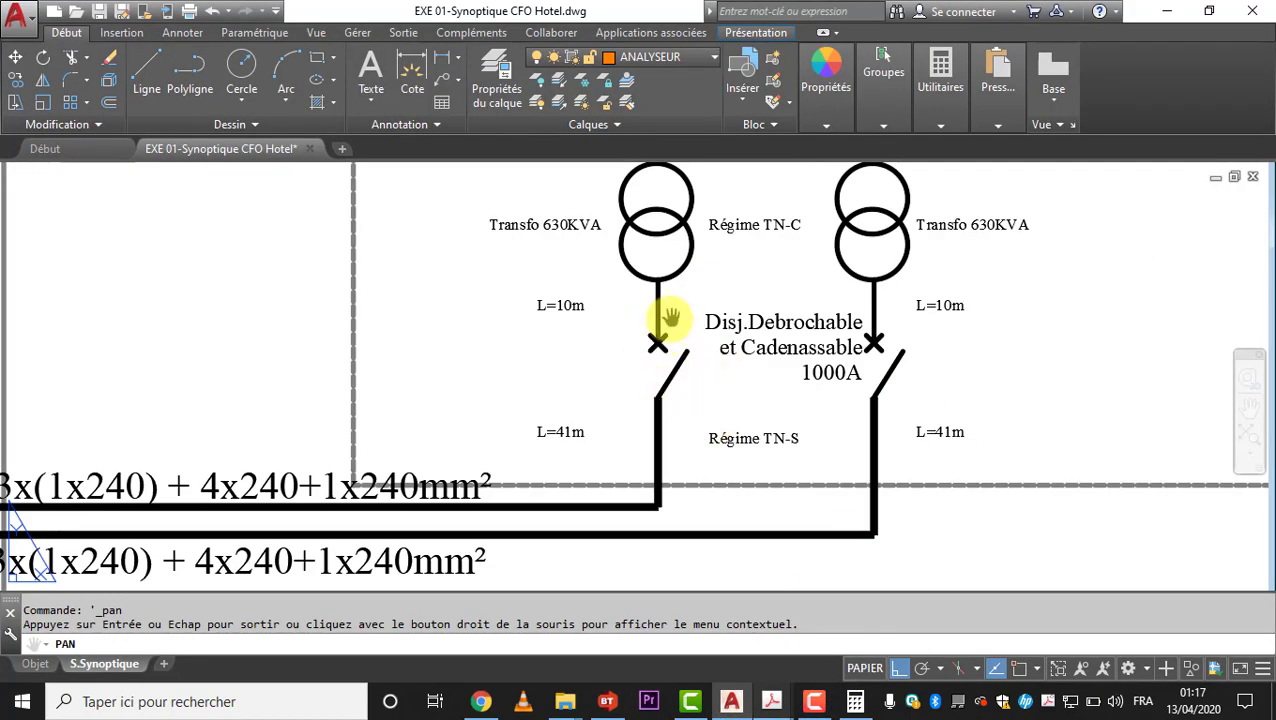
{"action": "scroll", "coordinate": [680, 325], "scroll_direction": "down", "scroll_amount": 6}
{"action": "left_click_drag", "start_coordinate": [427, 417], "coordinate": [646, 439]}
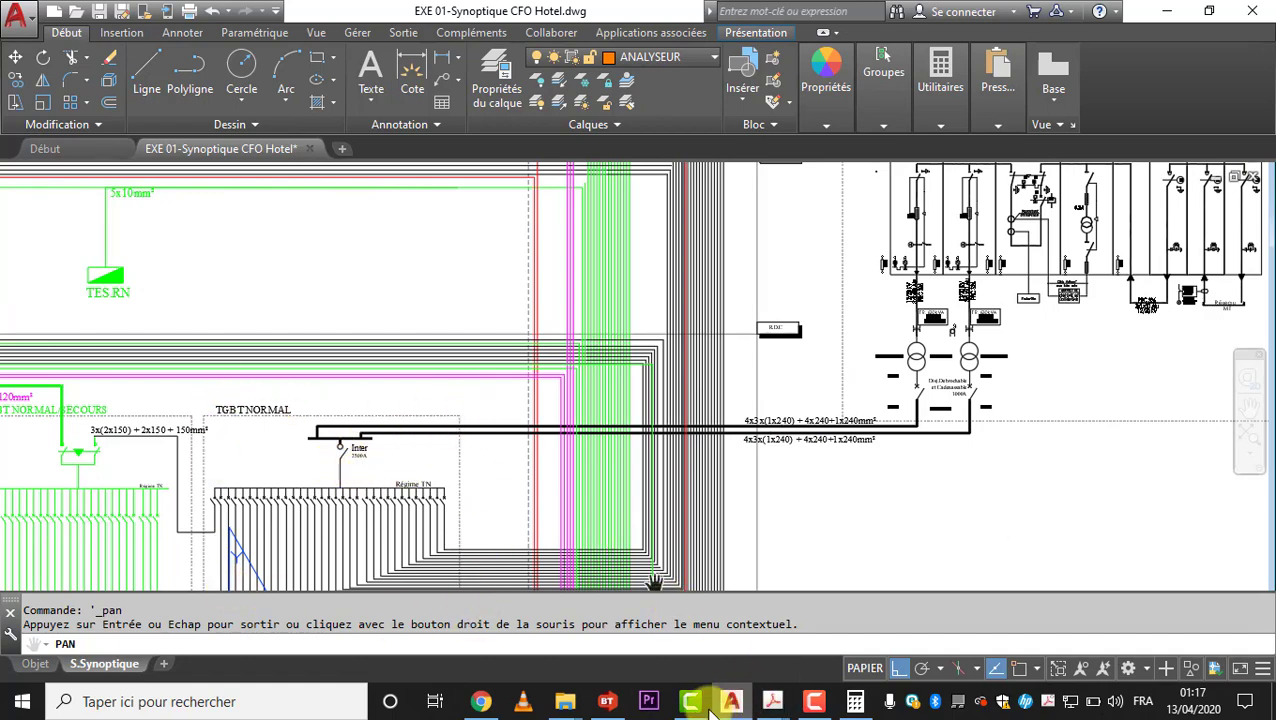
{"action": "left_click", "coordinate": [607, 701]}
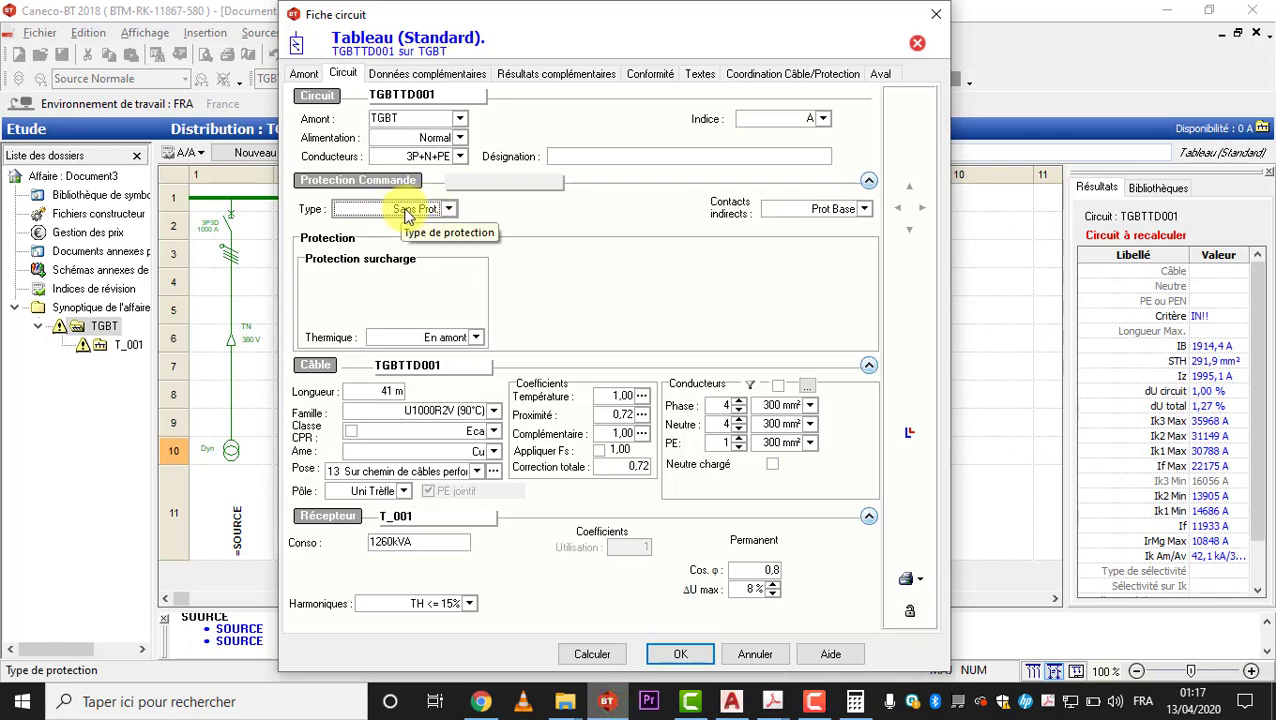
{"action": "left_click", "coordinate": [731, 705]}
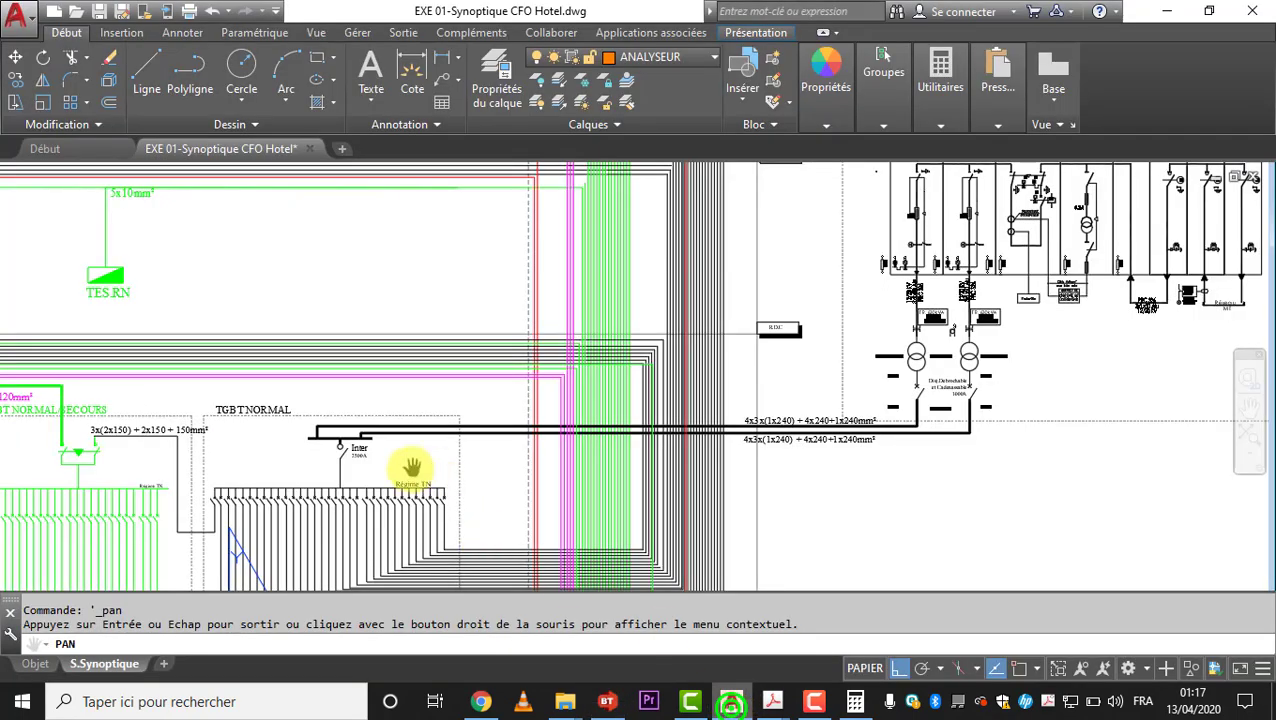
{"action": "scroll", "coordinate": [746, 433], "scroll_direction": "up", "scroll_amount": 3}
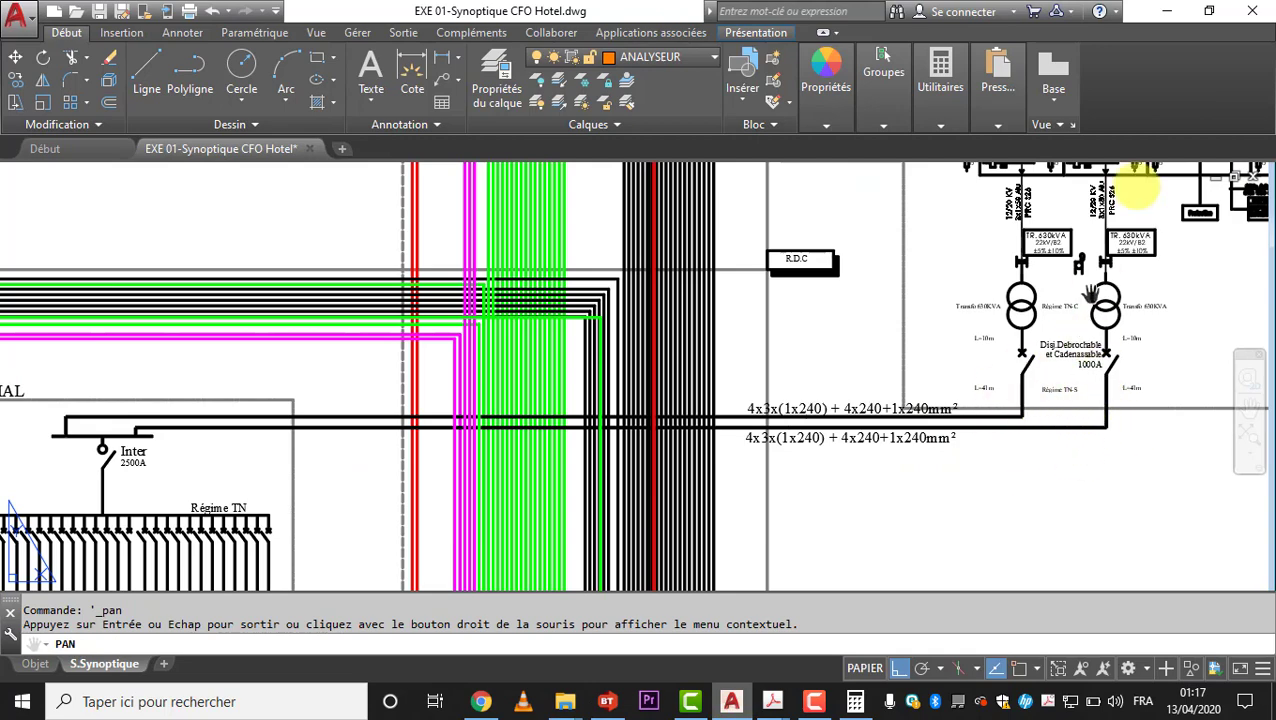
{"action": "left_click", "coordinate": [1164, 13]}
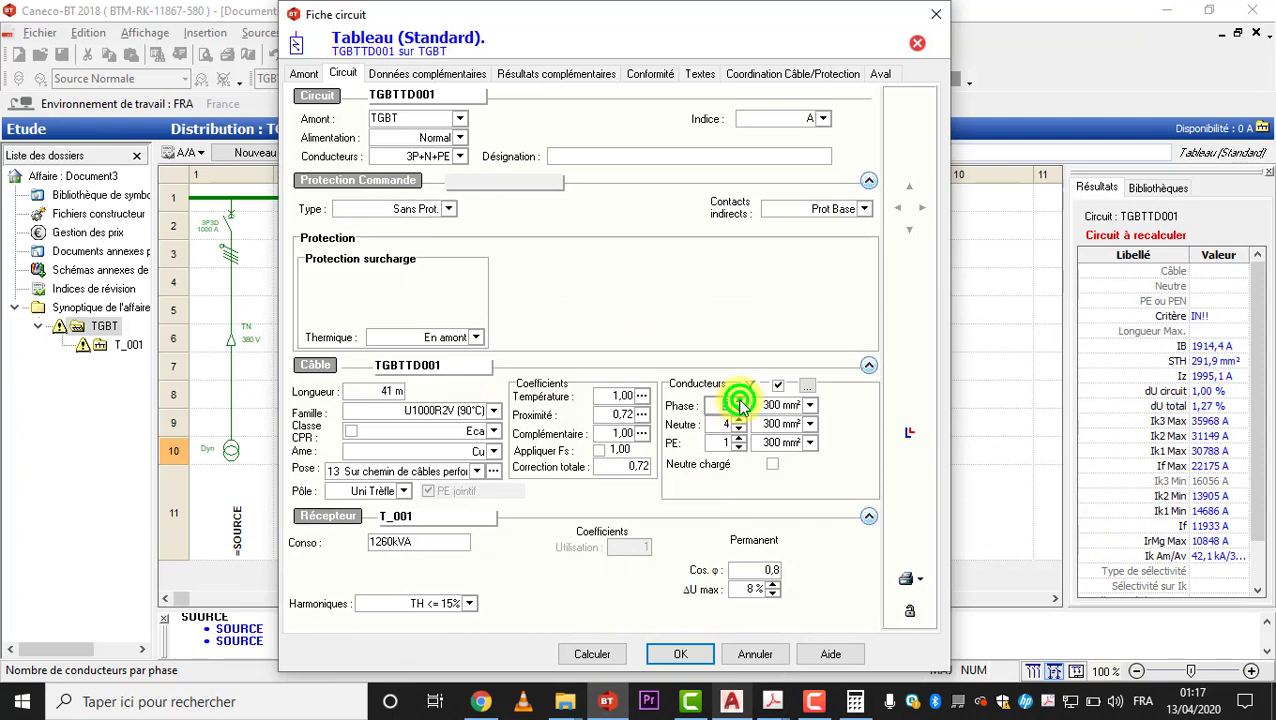
- Recalculate the unprotected Tableau circuit with the cable link of 4 conductors of 300 mm²
{"action": "left_click", "coordinate": [603, 655]}
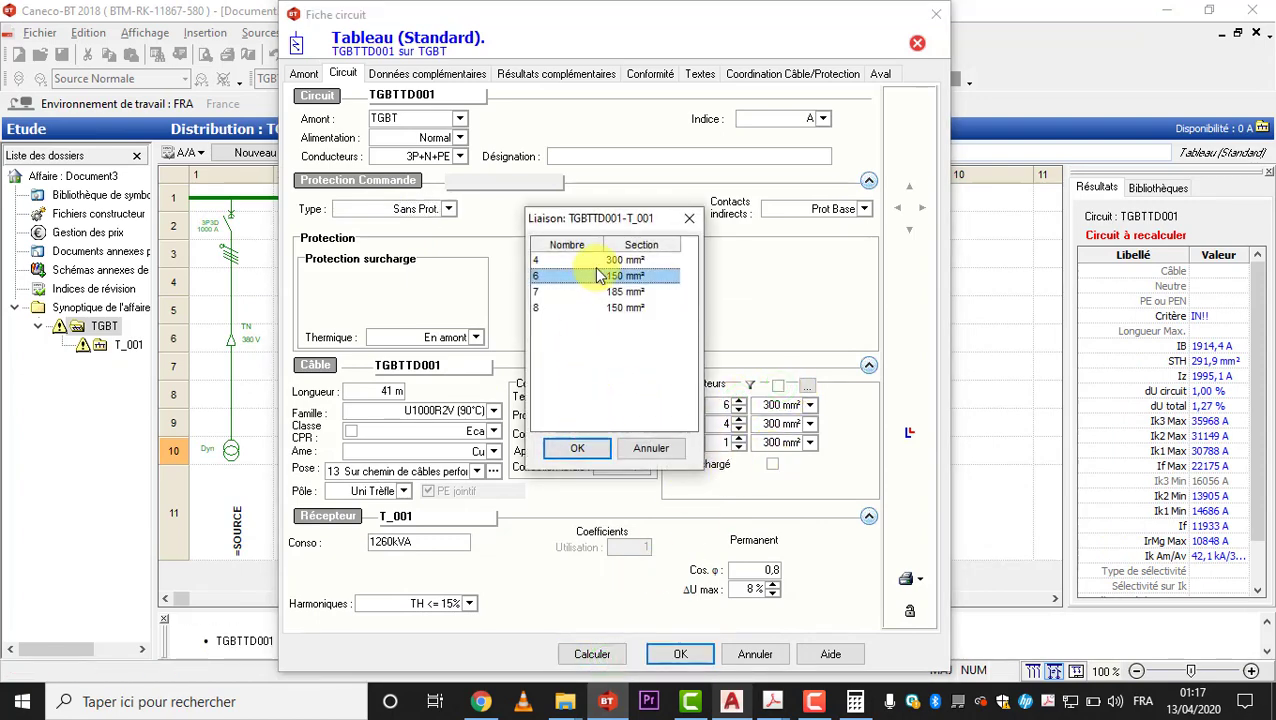
{"action": "left_click", "coordinate": [591, 260]}
{"action": "left_click", "coordinate": [577, 448]}
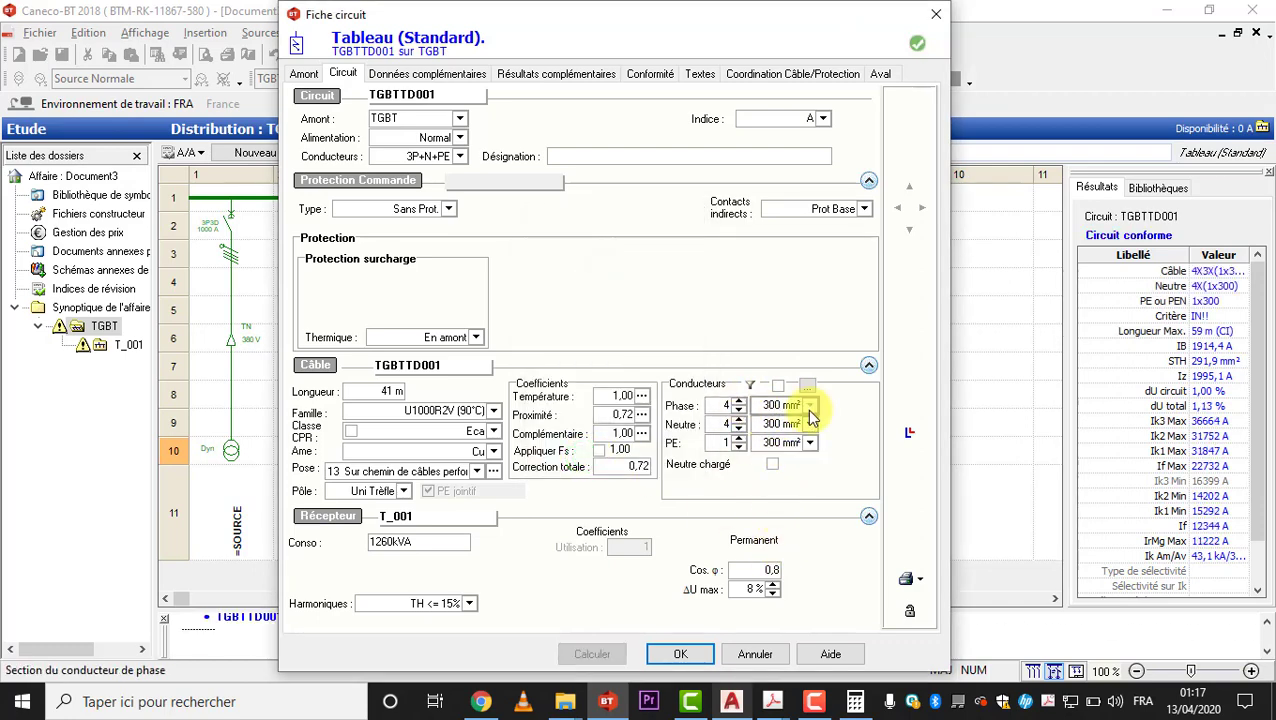
- Force the circuit's conductors to 8 × 240 mm² for phase, 8 × 240 mm² for neutral and 4 × 240 mm² for PE, and recalculate
{"action": "left_click", "coordinate": [810, 405]}
{"action": "left_click", "coordinate": [786, 478]}
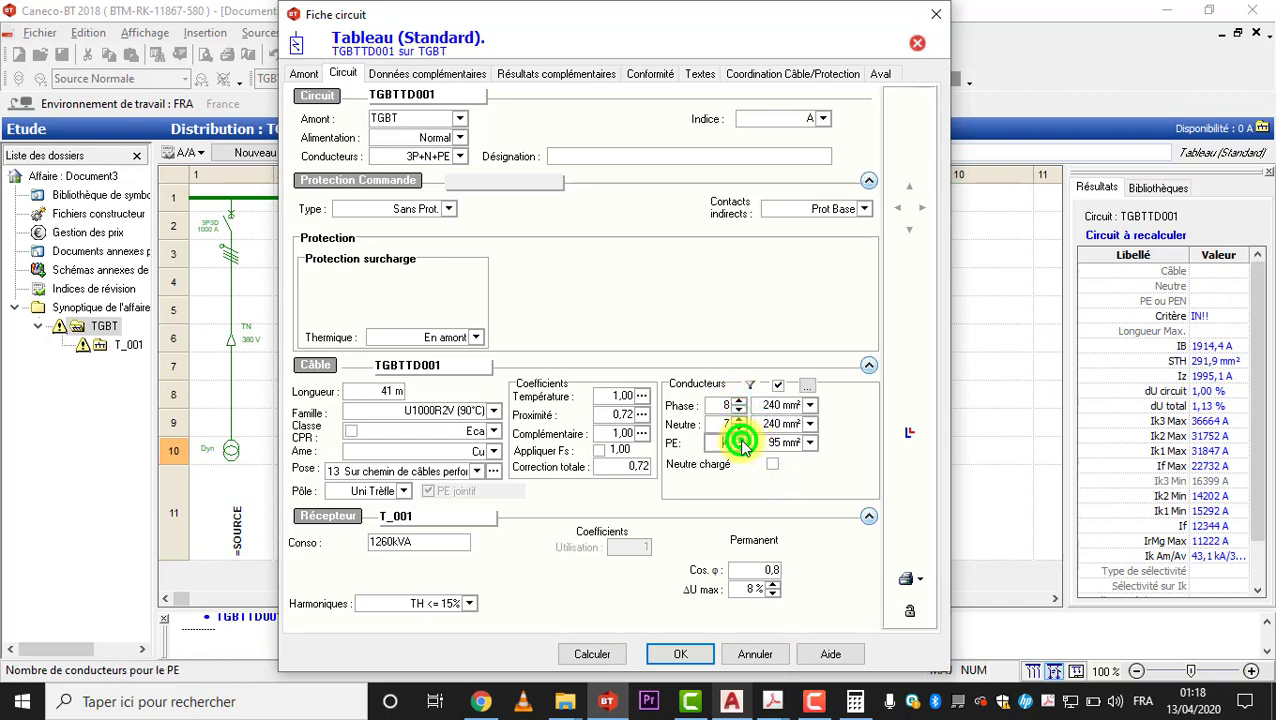
{"action": "left_click", "coordinate": [810, 442]}
{"action": "left_click", "coordinate": [811, 534]}
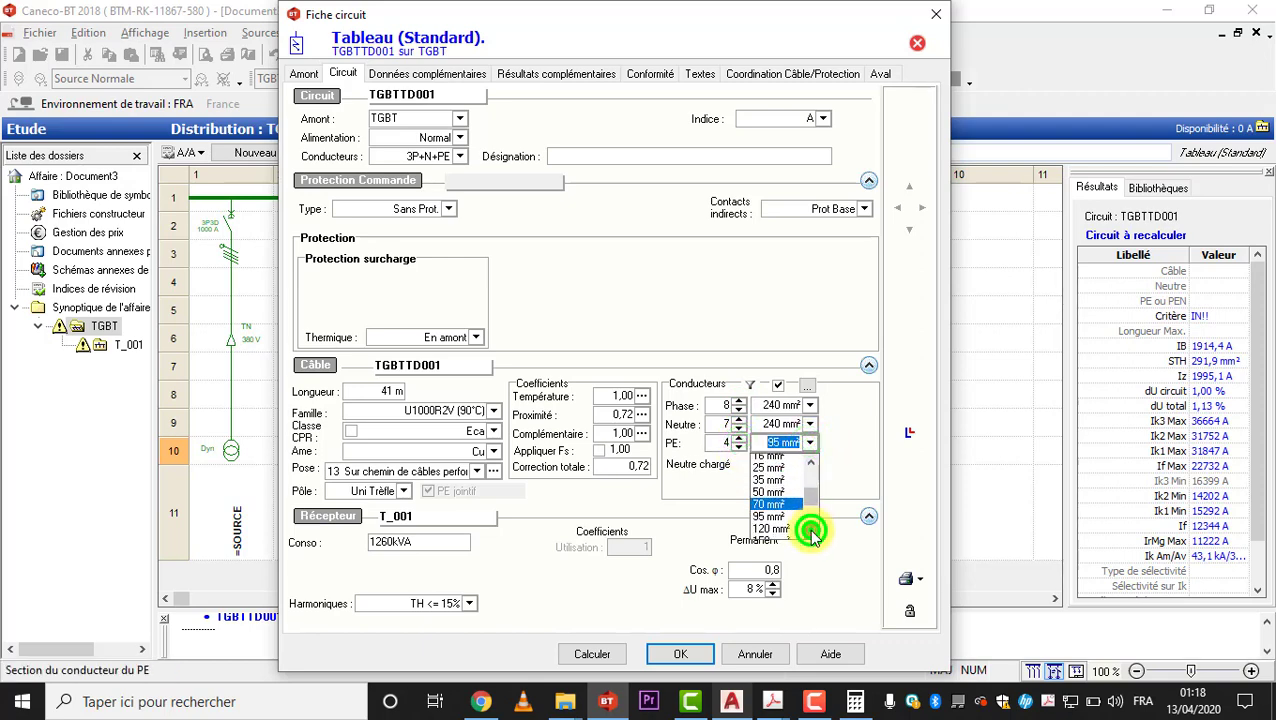
{"action": "left_click", "coordinate": [811, 534]}
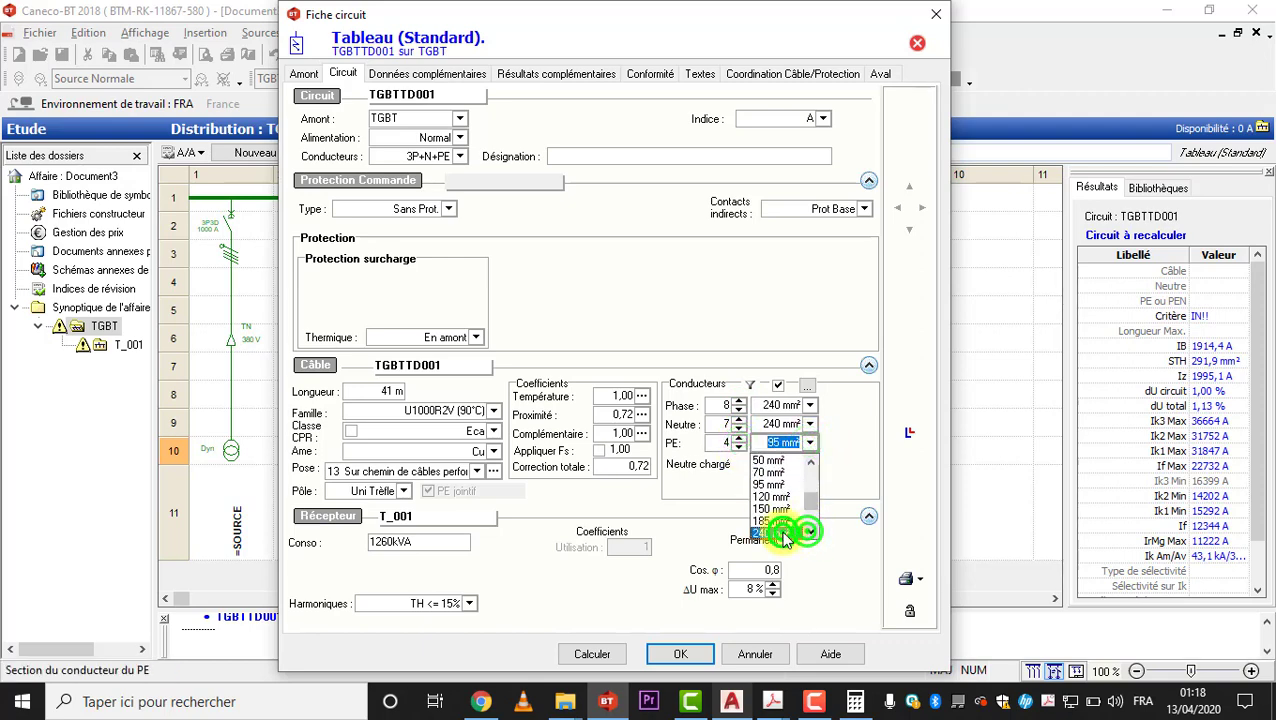
{"action": "left_click", "coordinate": [783, 532]}
{"action": "left_click", "coordinate": [581, 655]}
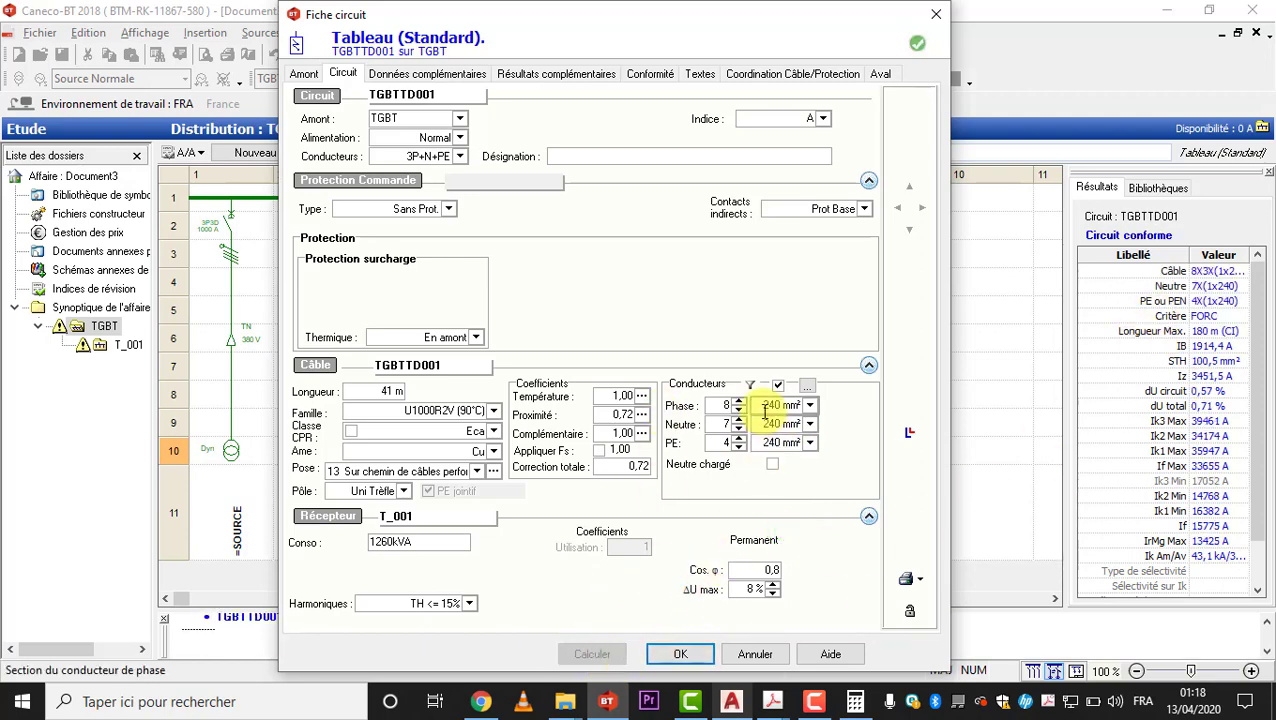
{"action": "left_click", "coordinate": [738, 420]}
{"action": "left_click", "coordinate": [600, 655]}
- Switch to the AutoCAD synoptic and check the cable sections marked on the two transformer feeders
{"action": "left_click", "coordinate": [757, 710]}
{"action": "left_click", "coordinate": [730, 701]}
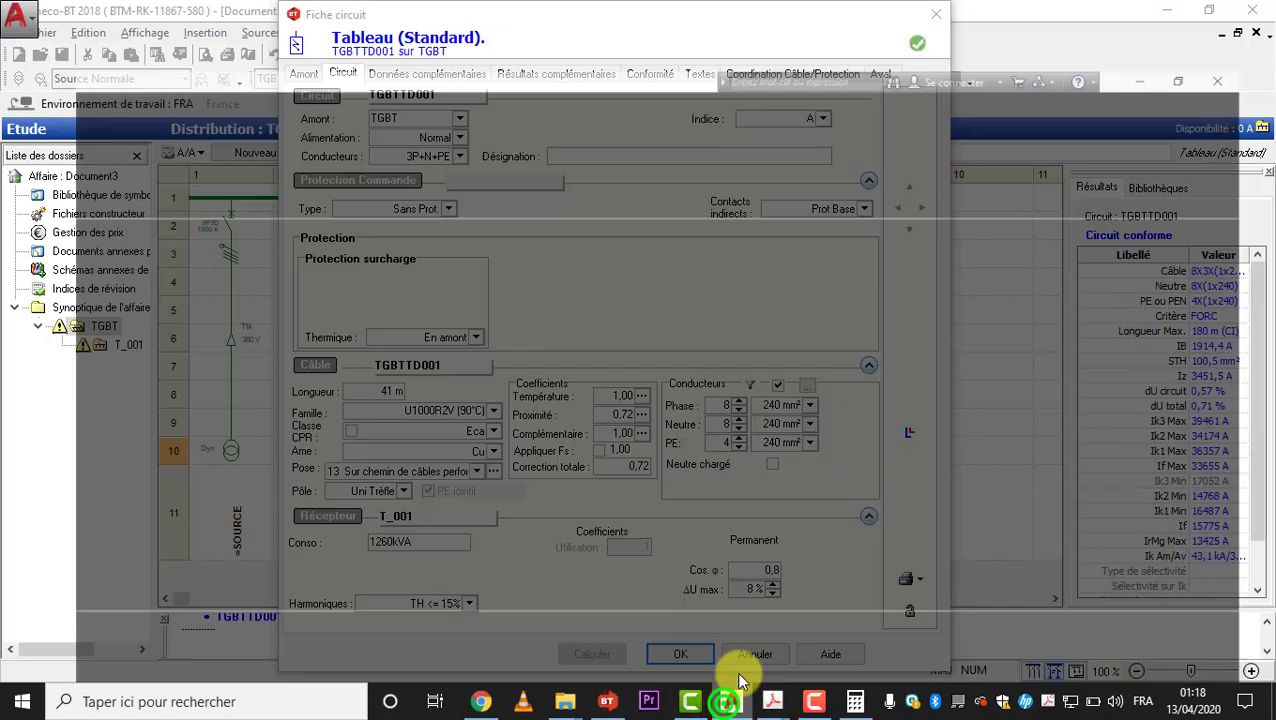
{"action": "scroll", "coordinate": [857, 390], "scroll_direction": "up", "scroll_amount": 2}
{"action": "left_click_drag", "start_coordinate": [857, 390], "coordinate": [570, 448]}
{"action": "scroll", "coordinate": [890, 360], "scroll_direction": "down", "scroll_amount": 2}
{"action": "scroll", "coordinate": [843, 382], "scroll_direction": "up", "scroll_amount": 4}
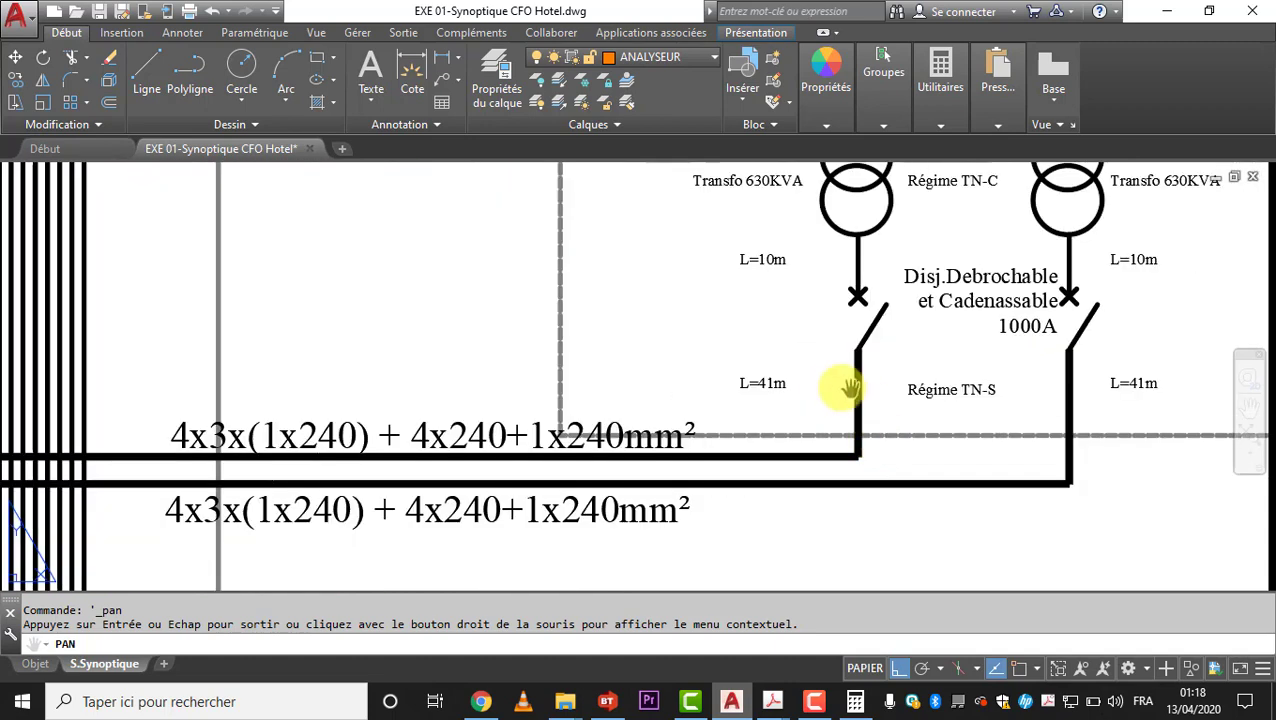
{"action": "scroll", "coordinate": [866, 349], "scroll_direction": "down", "scroll_amount": 2}
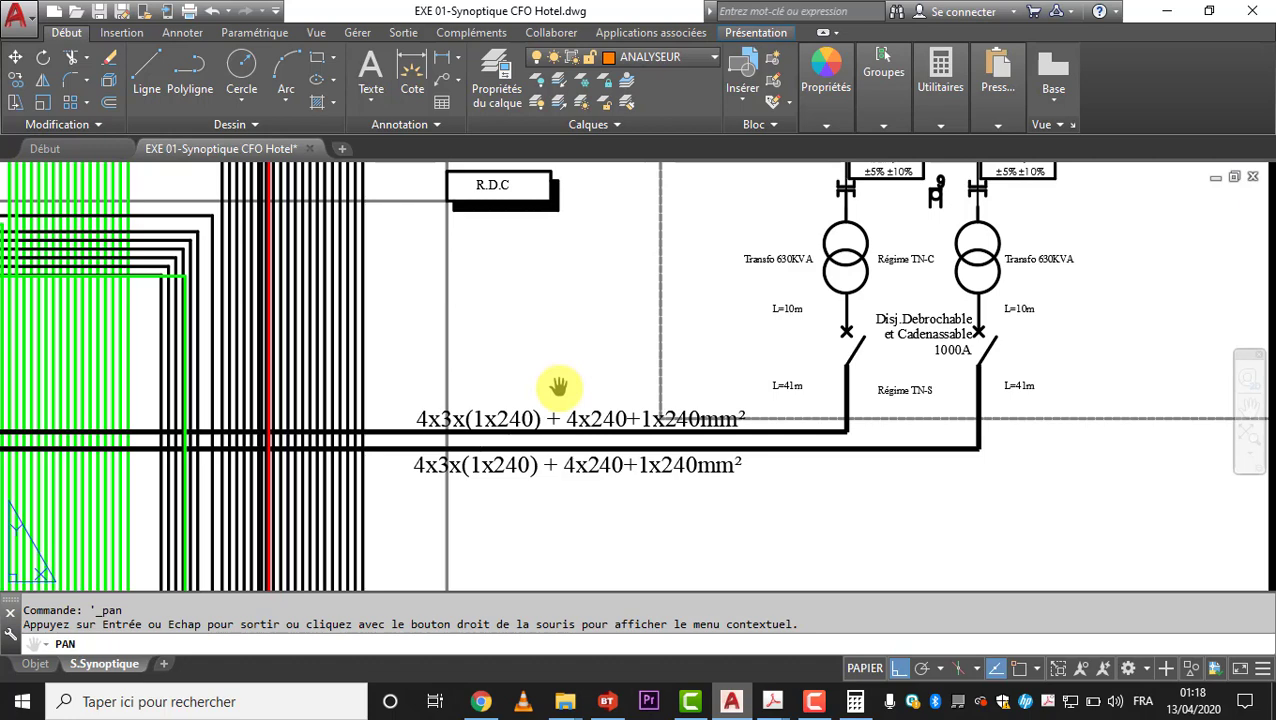
- Confirm the Tableau circuit sheet in Caneco-BT, and switch to the AutoCAD synoptic to check the transformer feeders and the TGBT NORMAL incoming switch
{"action": "left_click", "coordinate": [607, 701]}
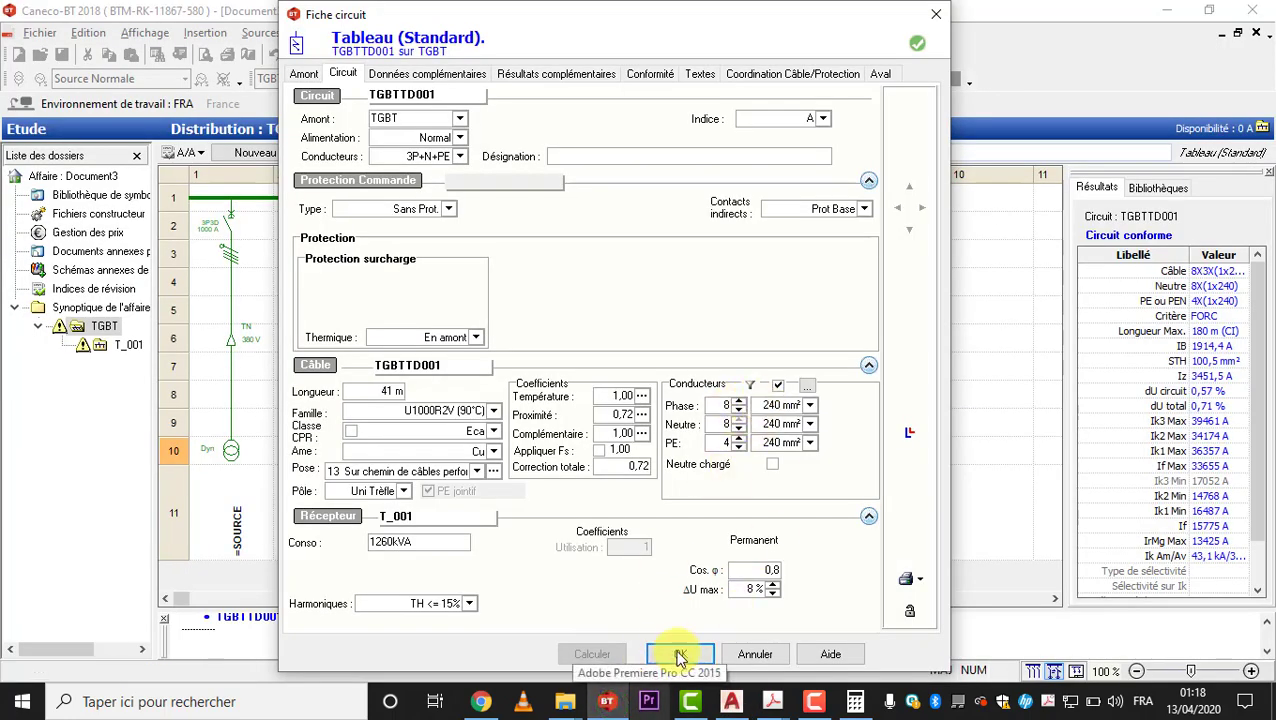
{"action": "left_click", "coordinate": [668, 654]}
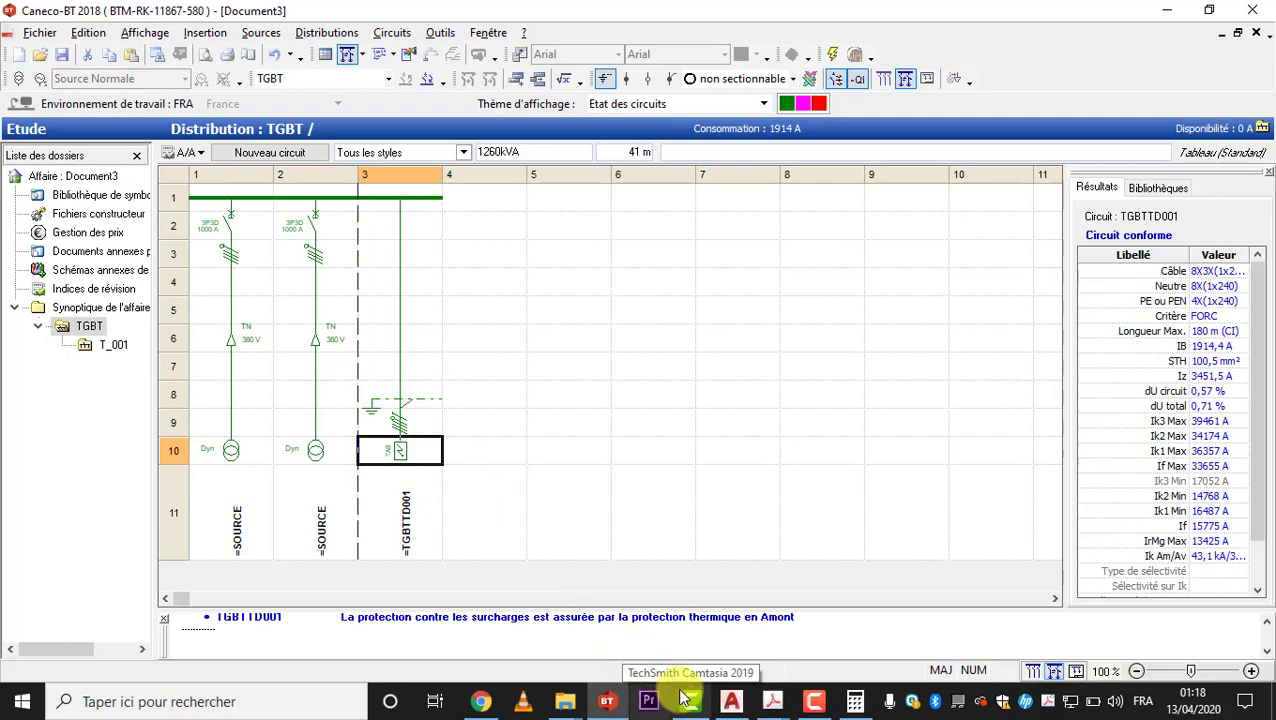
{"action": "left_click", "coordinate": [735, 705]}
{"action": "scroll", "coordinate": [703, 370], "scroll_direction": "down", "scroll_amount": 5}
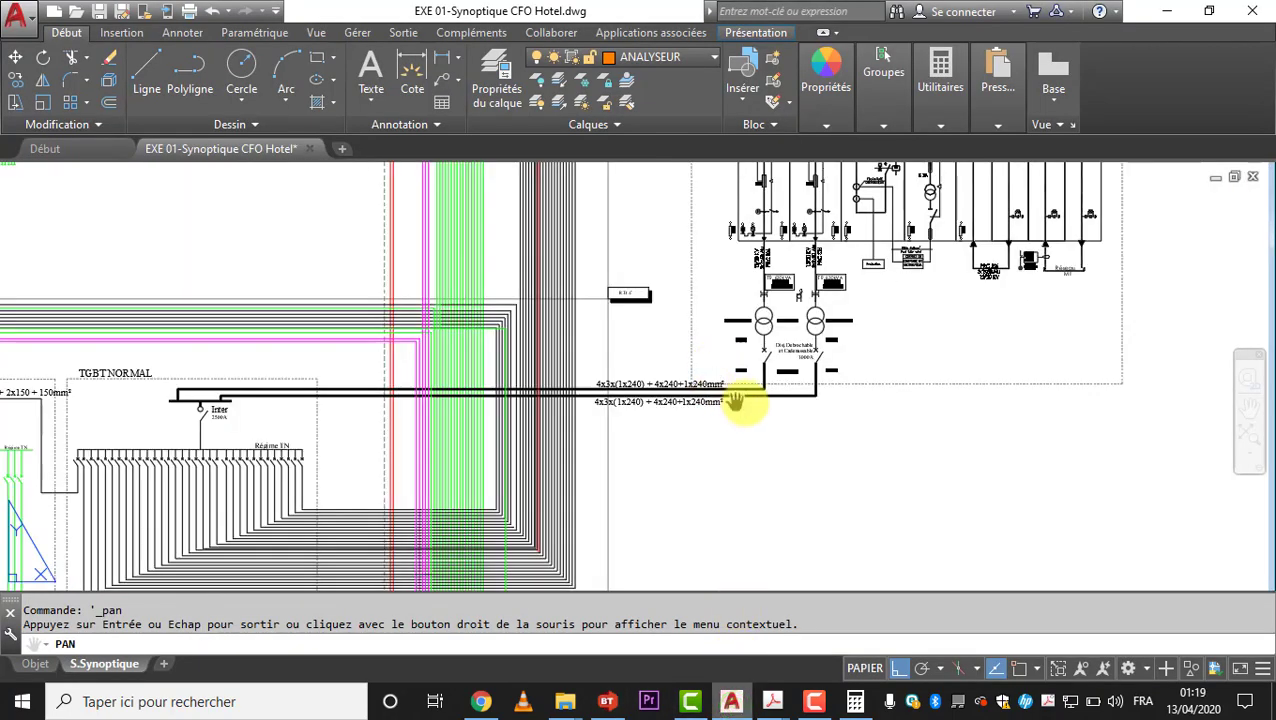
{"action": "scroll", "coordinate": [738, 402], "scroll_direction": "up", "scroll_amount": 2}
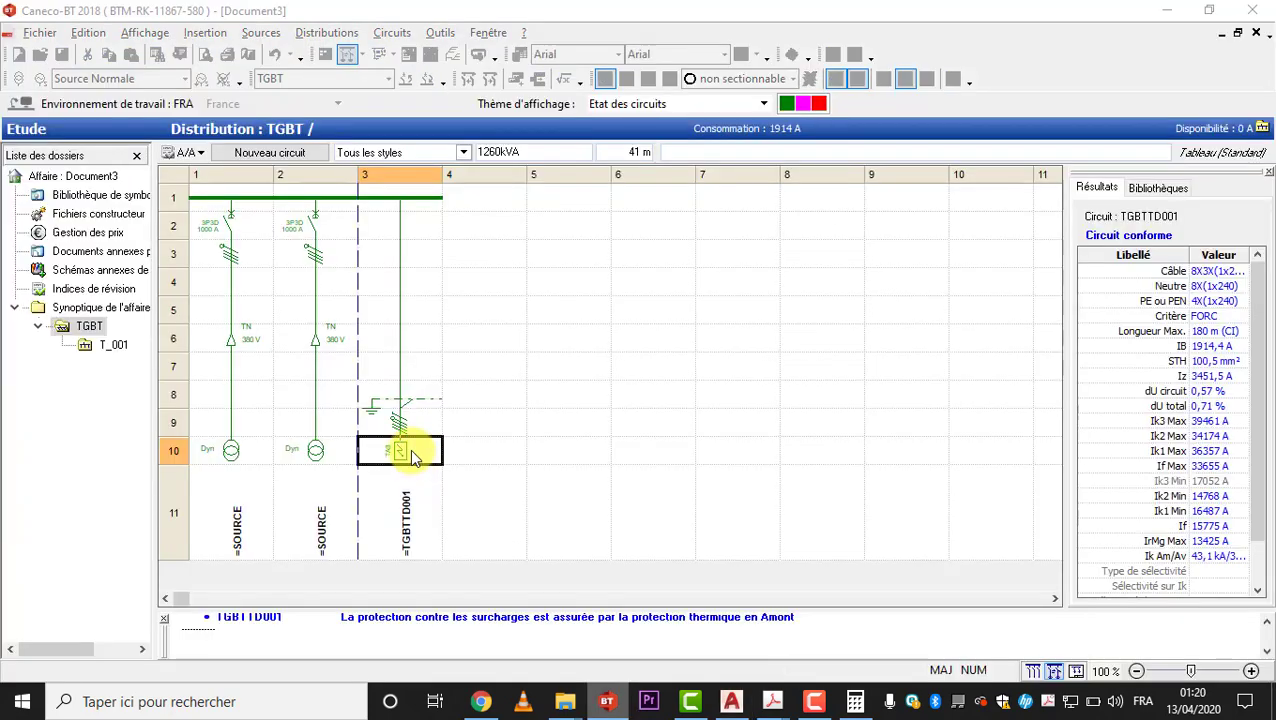
- In Caneco-BT, set the incoming cut-off device of the Tableau circuit's downstream board to Interrupteur, recalculate and confirm the sheet
{"action": "double_click", "coordinate": [412, 449]}
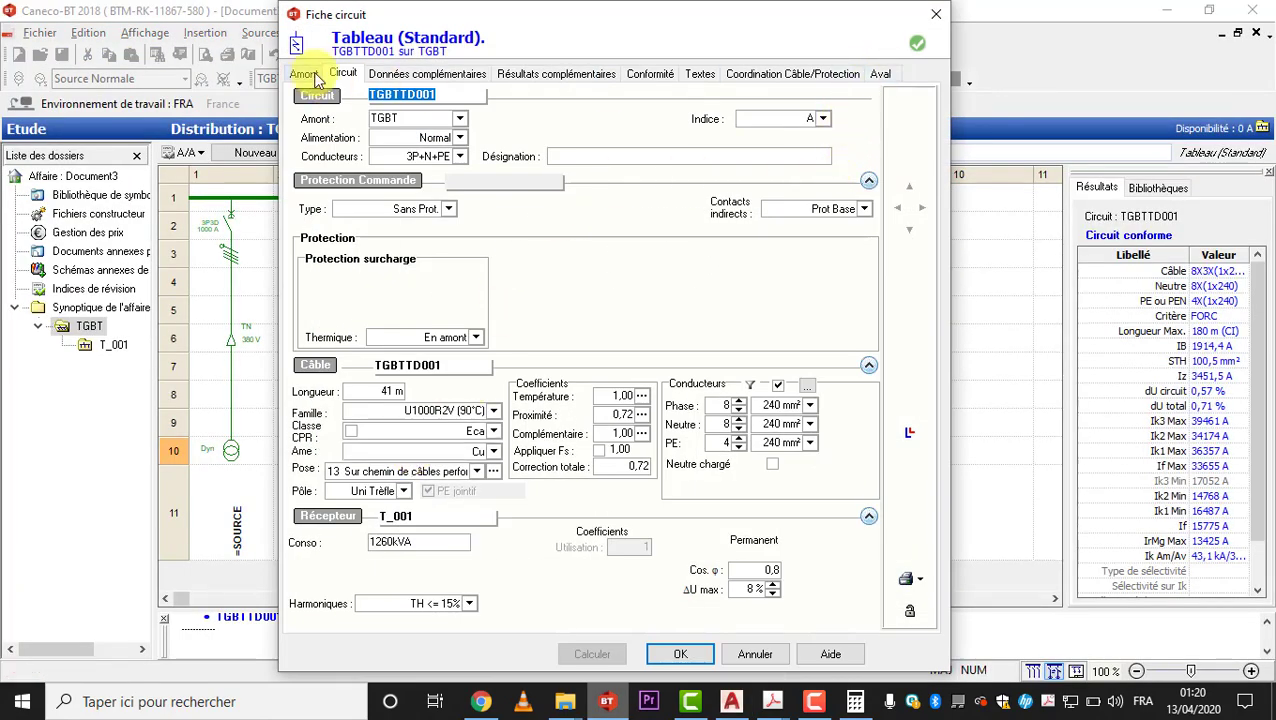
{"action": "left_click", "coordinate": [879, 77]}
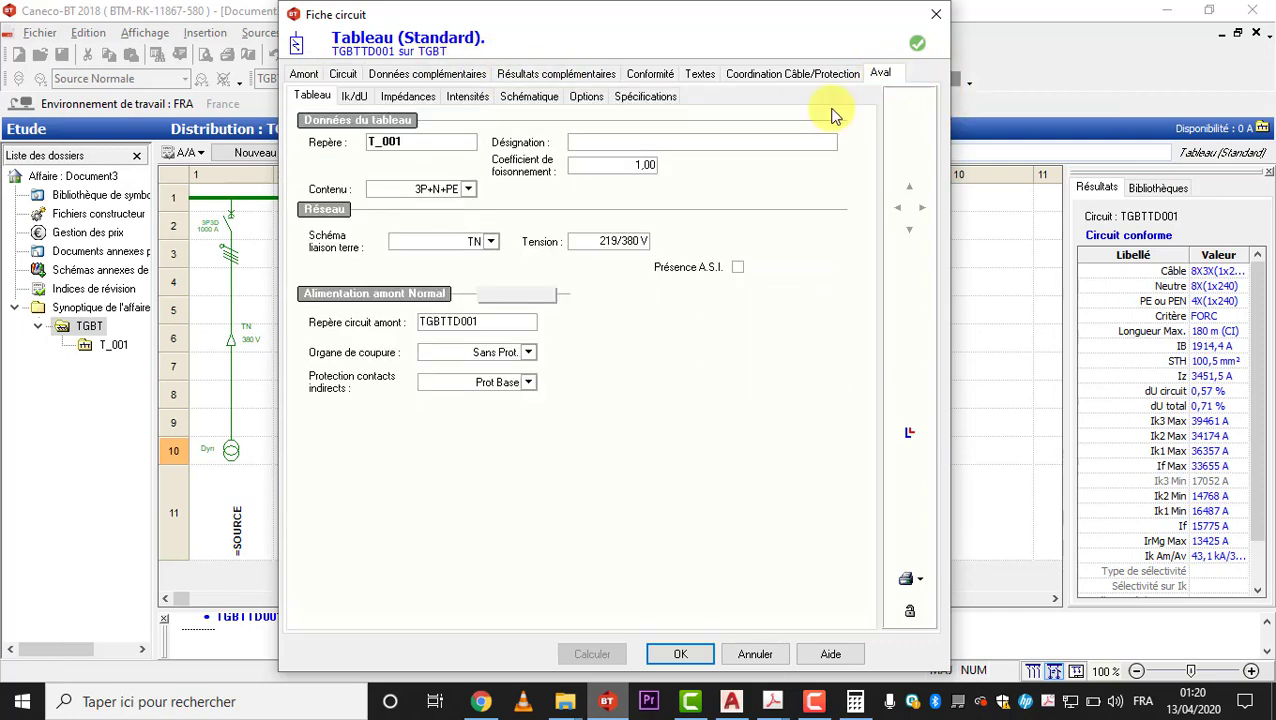
{"action": "left_click", "coordinate": [528, 354]}
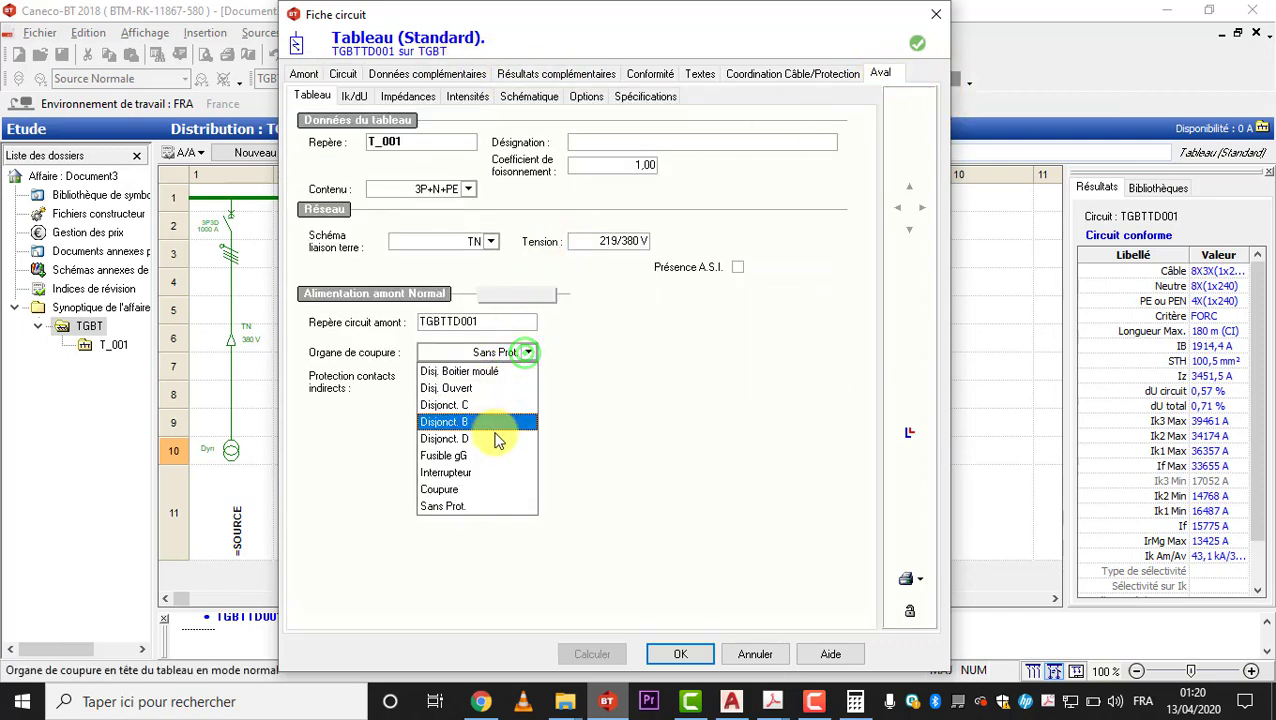
{"action": "left_click", "coordinate": [472, 474]}
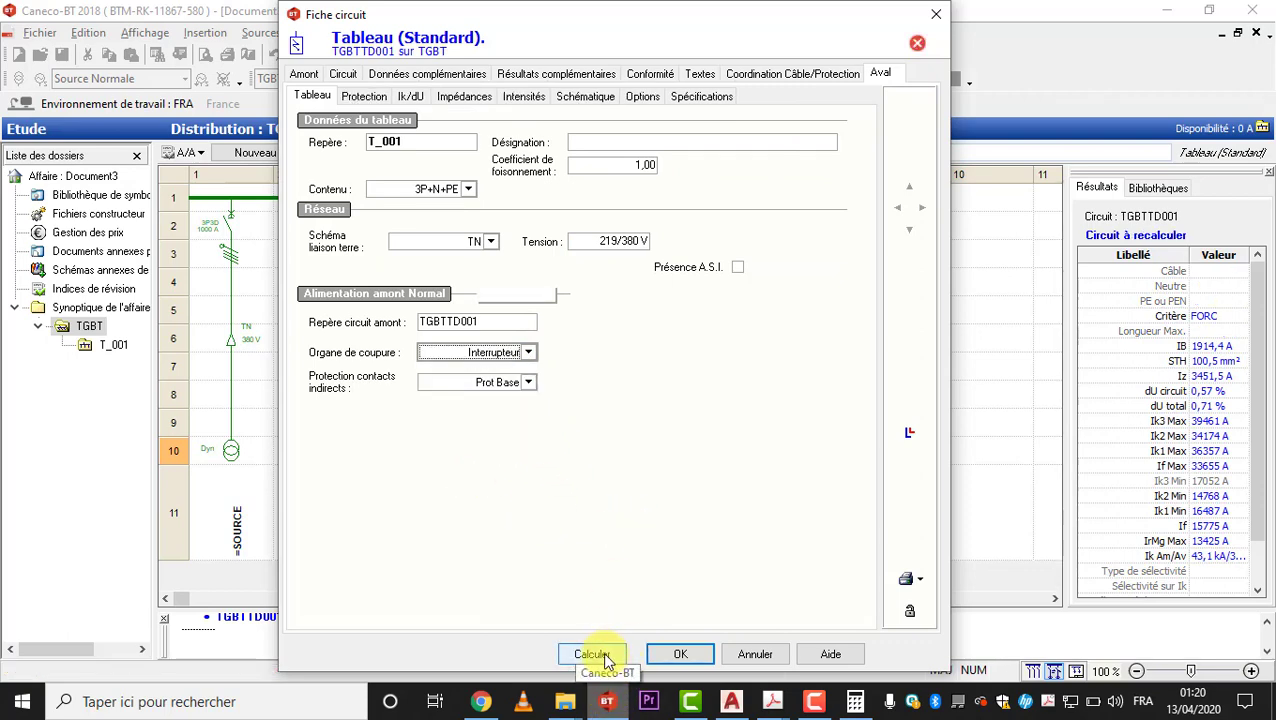
{"action": "left_click", "coordinate": [604, 655]}
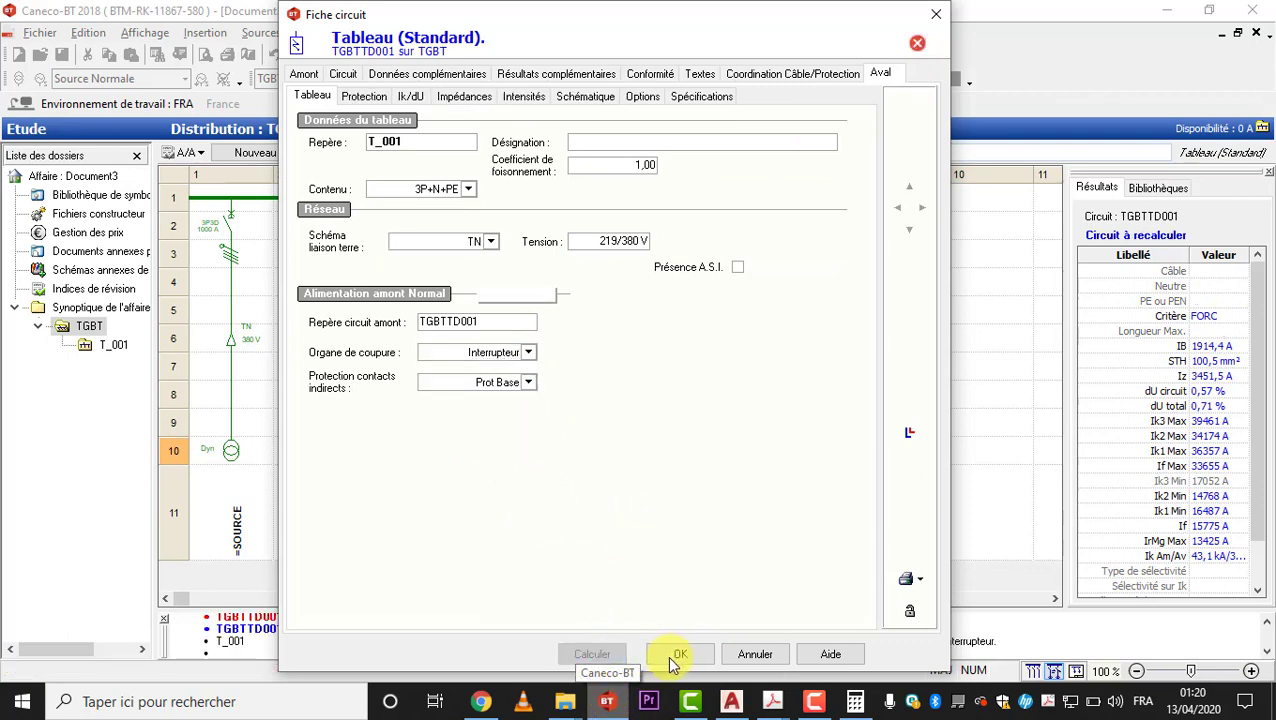
{"action": "left_click", "coordinate": [672, 658]}
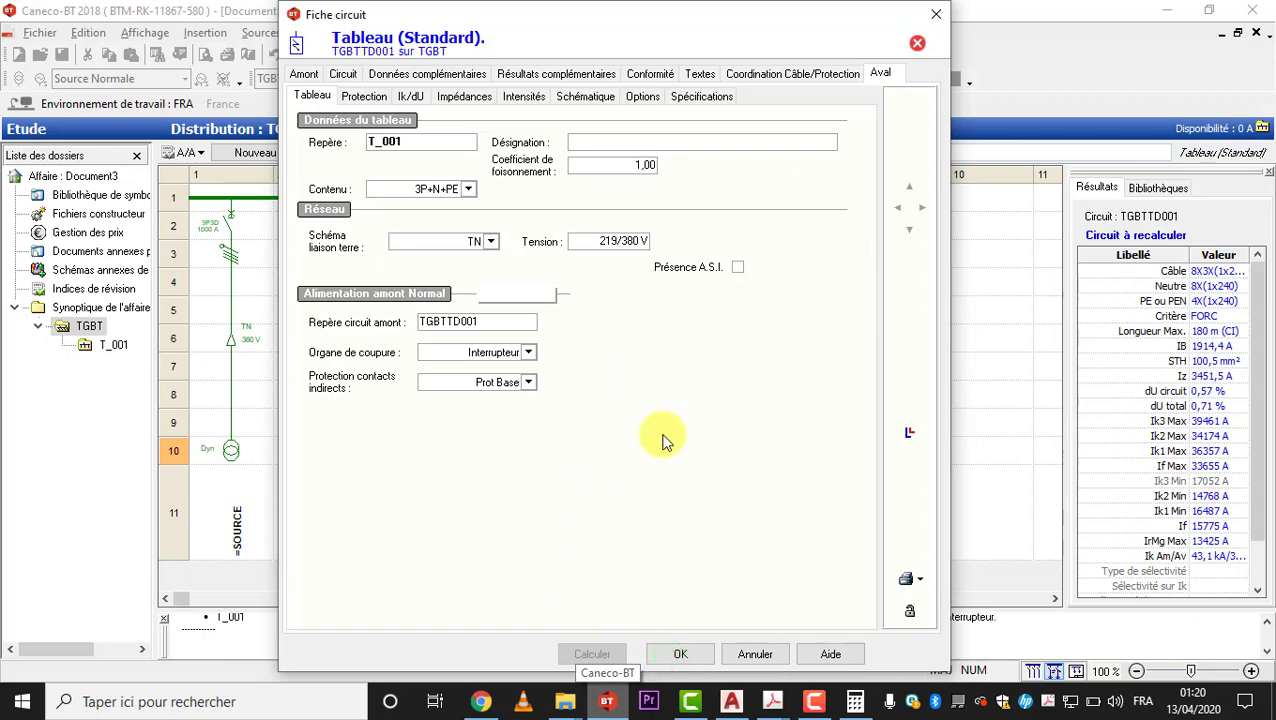
{"action": "left_click", "coordinate": [672, 650]}
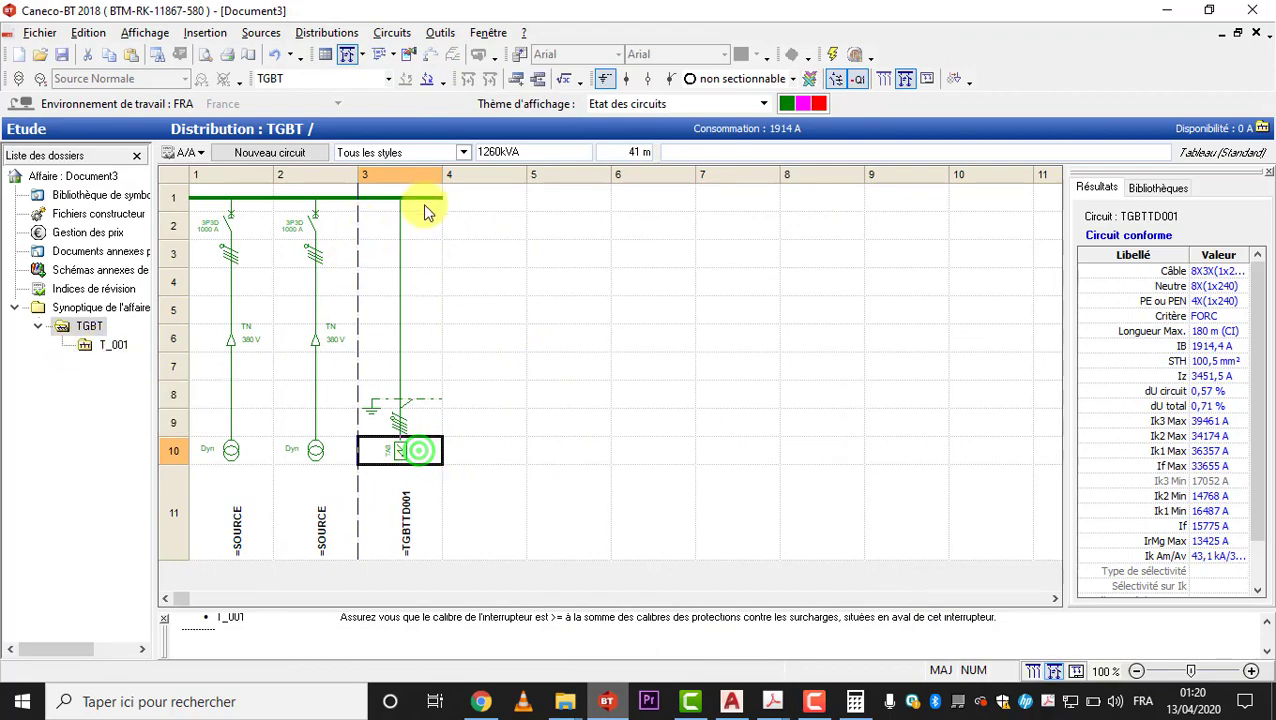
- Rename the Tableau circuit, its cable and its downstream board TGBTN
{"action": "double_click", "coordinate": [441, 180]}
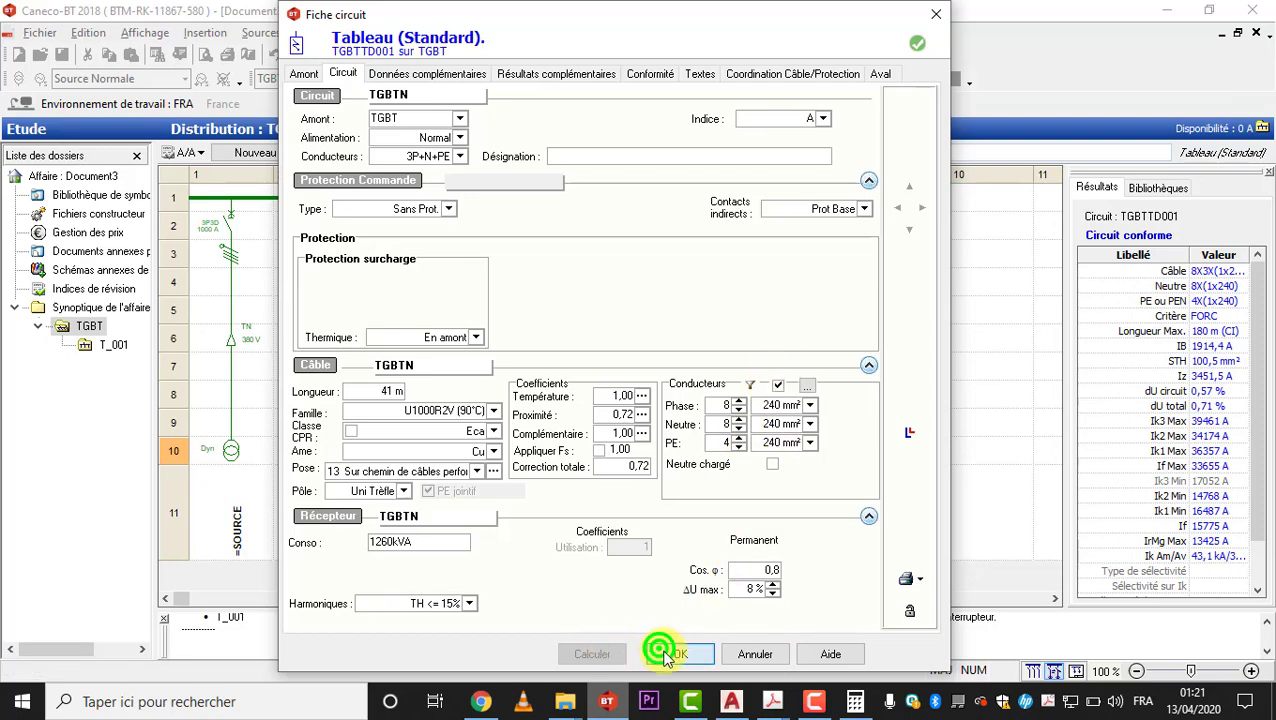
{"action": "left_click", "coordinate": [667, 655]}
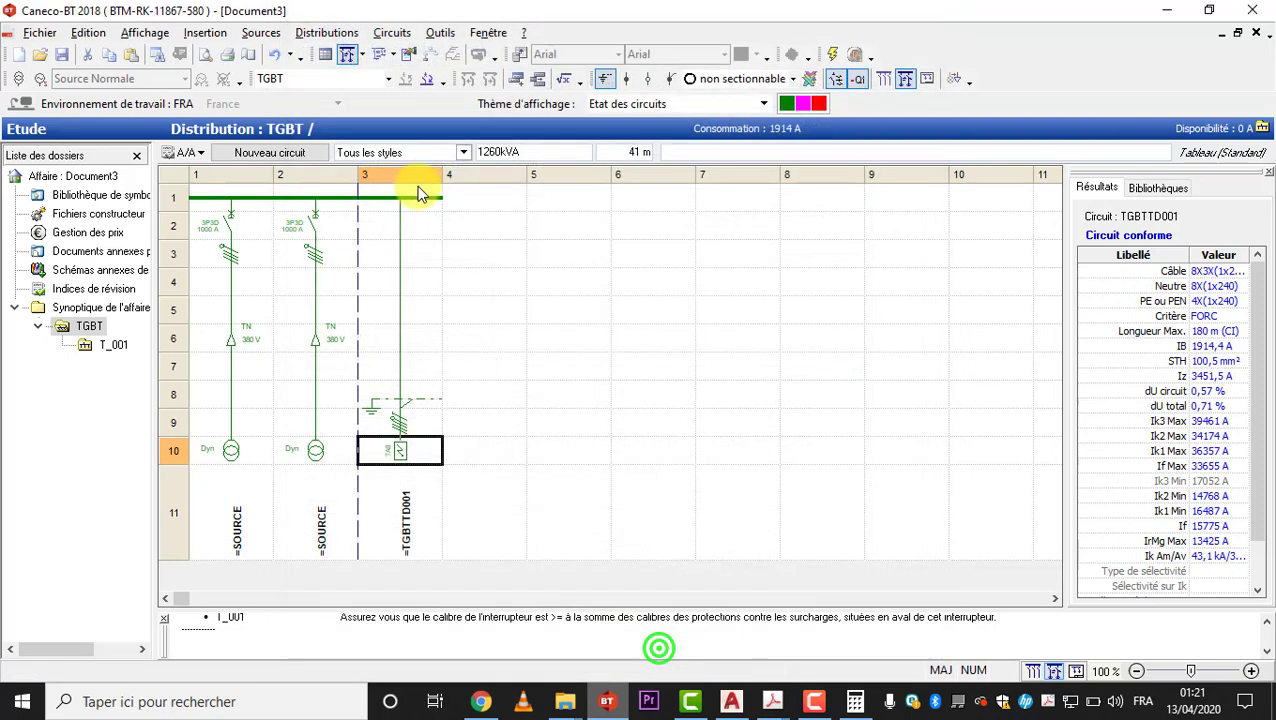
- Show the TGBTN board's distribution and open the Schneider switch catalogue for its main protection device
{"action": "left_click", "coordinate": [97, 345]}
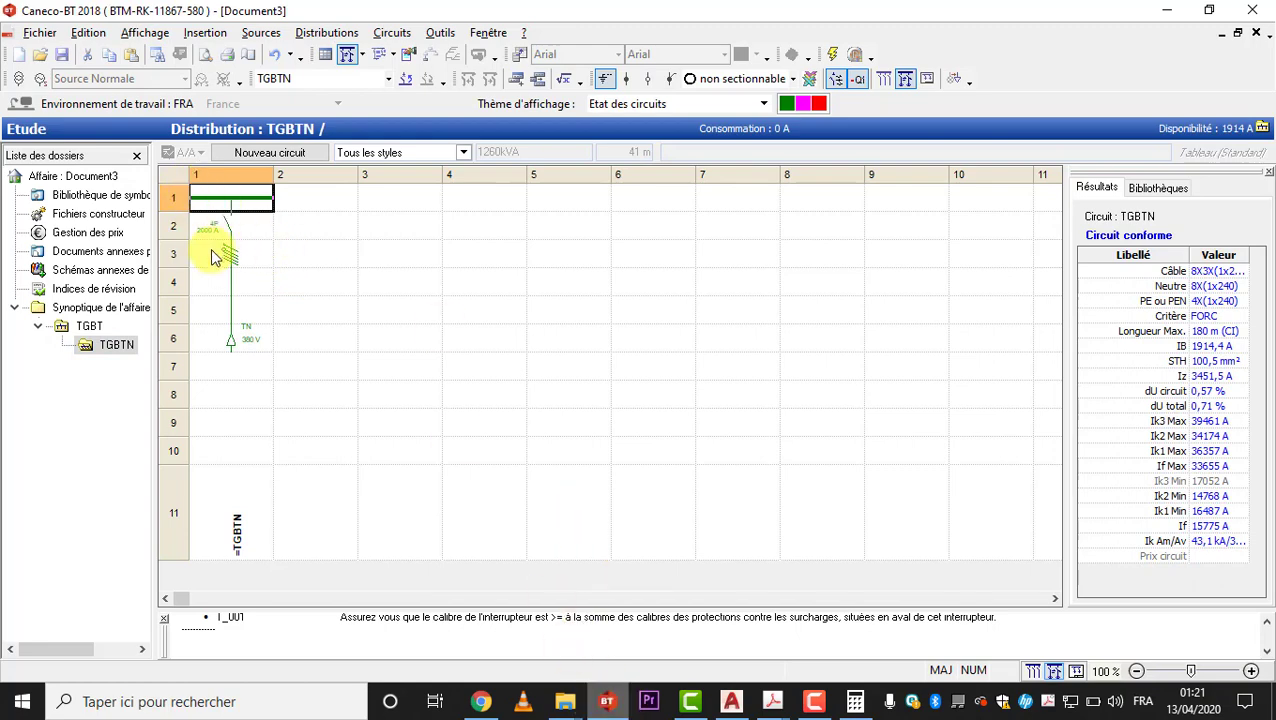
{"action": "left_click", "coordinate": [227, 231]}
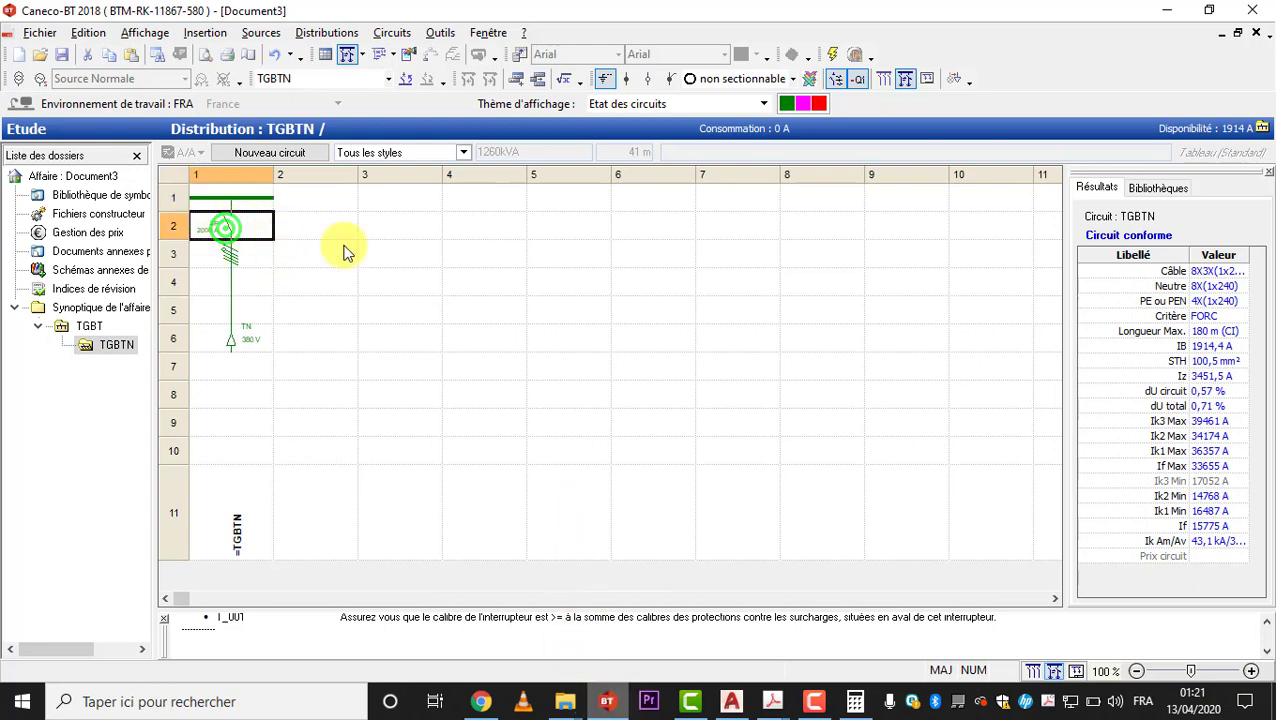
{"action": "left_click", "coordinate": [698, 264]}
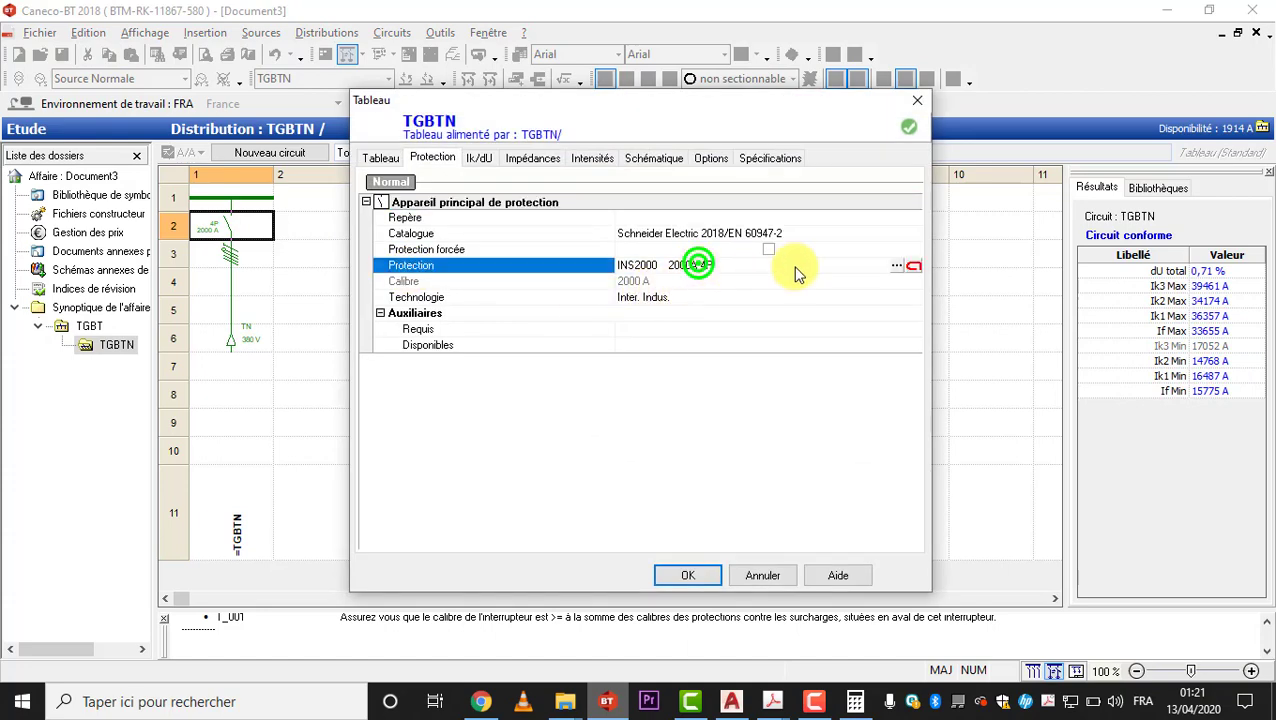
{"action": "left_click", "coordinate": [908, 268]}
{"action": "left_click", "coordinate": [803, 300]}
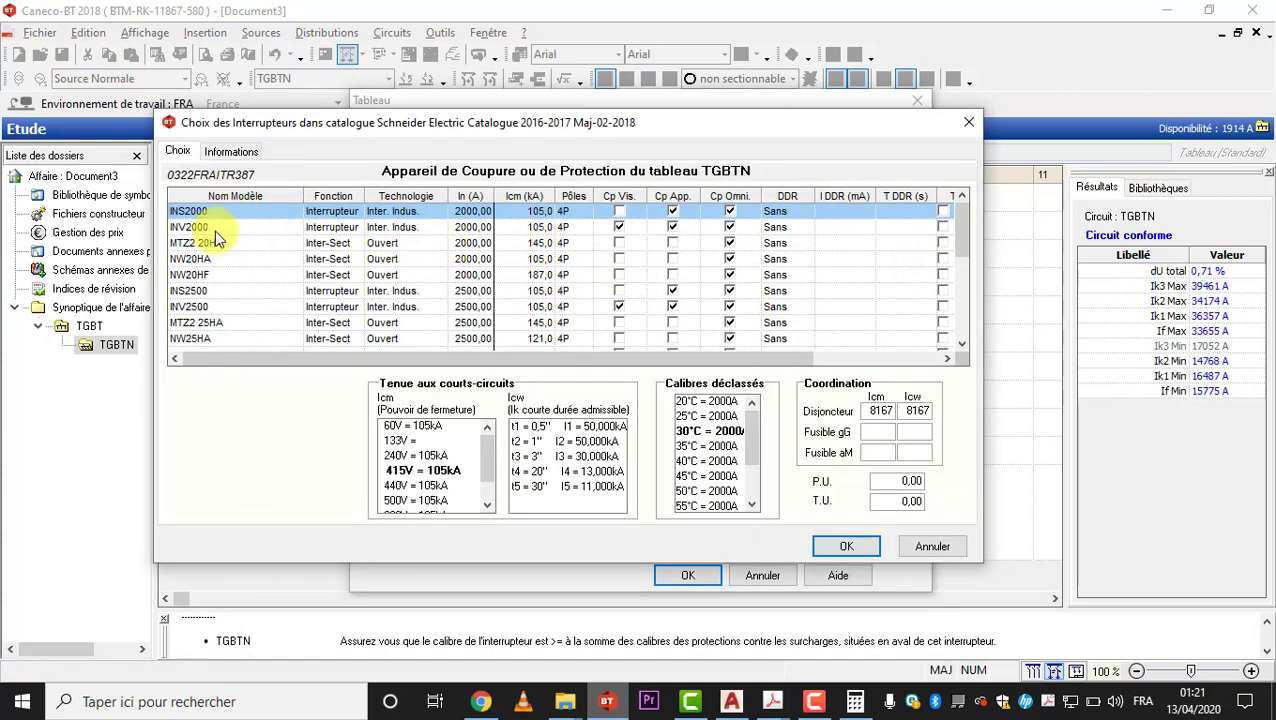
- Check the incoming switch rating on the AutoCAD synoptic, and choose the INS2500 2500 A switch for the TGBTN board in Caneco-BT
{"action": "left_click", "coordinate": [733, 700]}
{"action": "left_click_drag", "start_coordinate": [265, 436], "coordinate": [903, 318]}
{"action": "left_click_drag", "start_coordinate": [345, 476], "coordinate": [396, 455]}
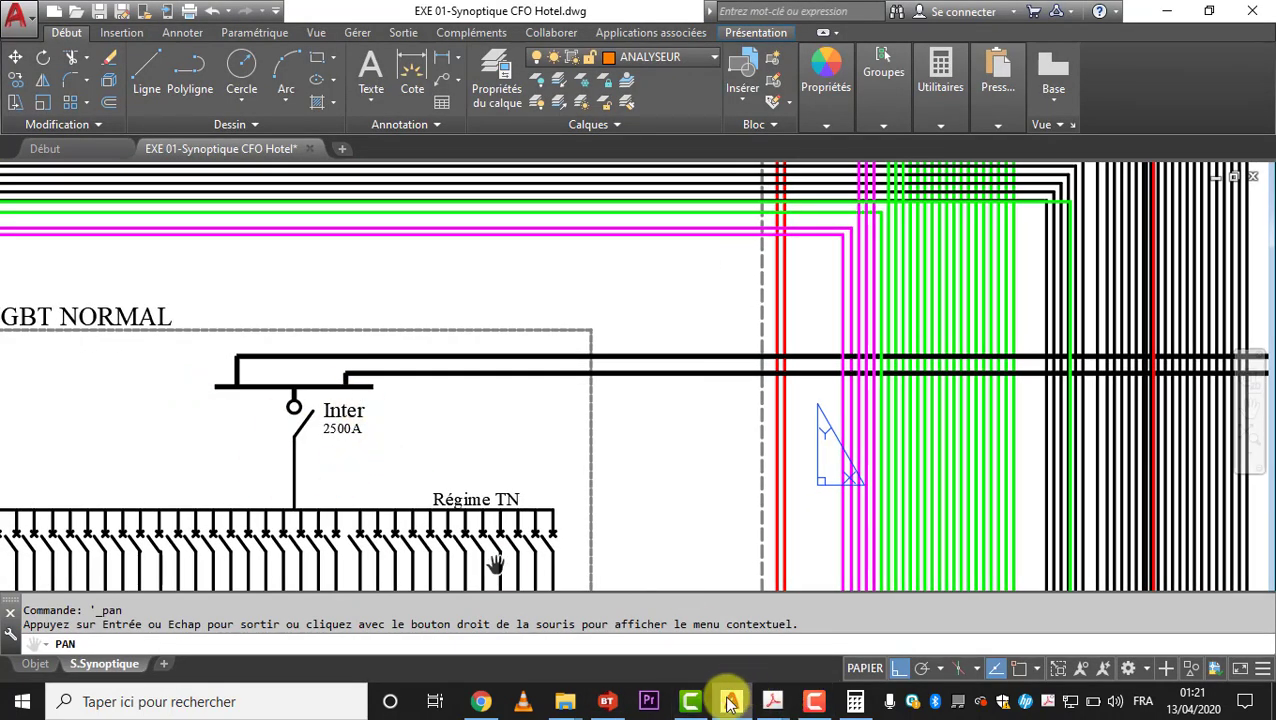
{"action": "left_click", "coordinate": [606, 701]}
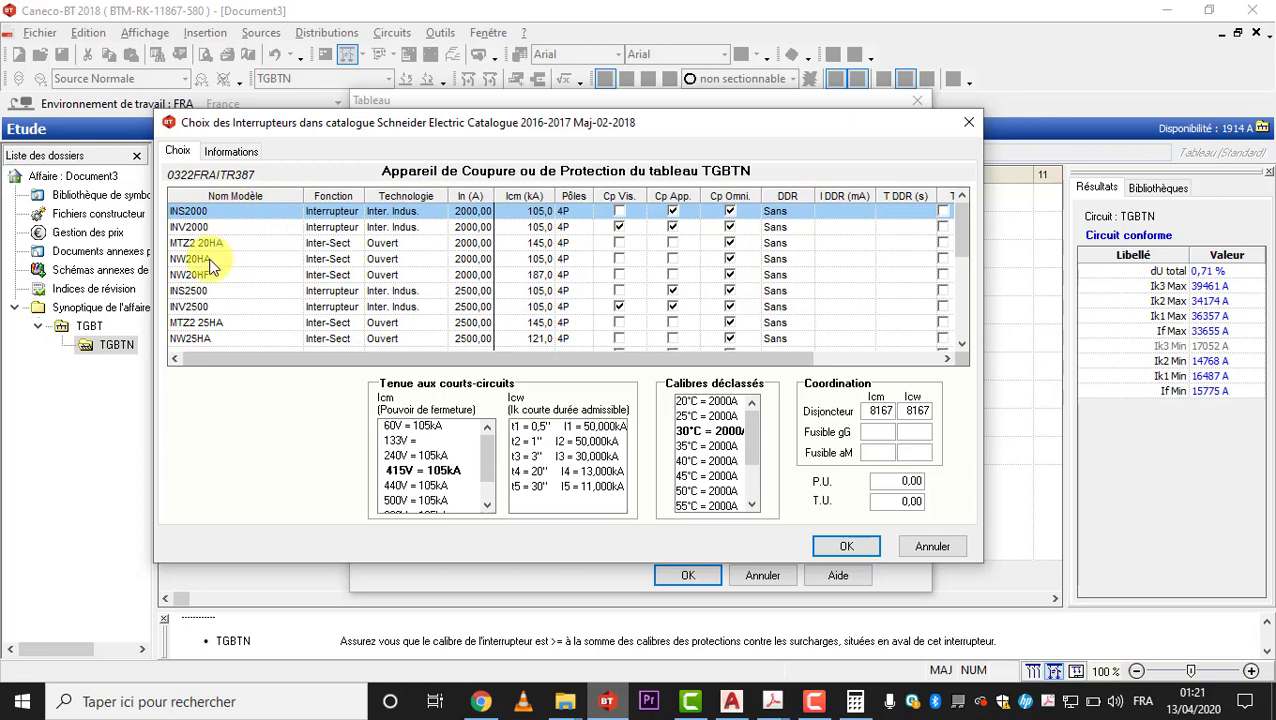
{"action": "left_click", "coordinate": [220, 292]}
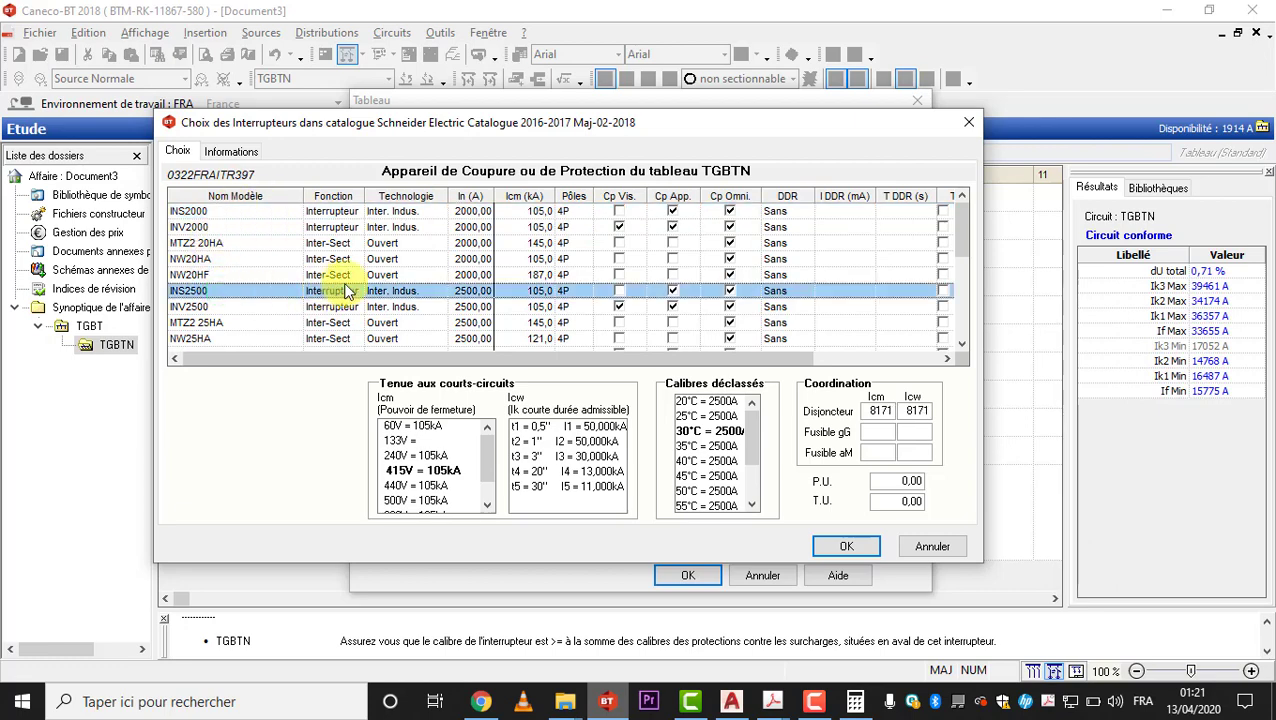
{"action": "left_click", "coordinate": [843, 546]}
- Run the automatic calculation on the TGBTN circuit in the TGBT distribution and inspect the TGBTN board's incoming switch
{"action": "left_click", "coordinate": [406, 168]}
{"action": "right_click", "coordinate": [398, 342]}
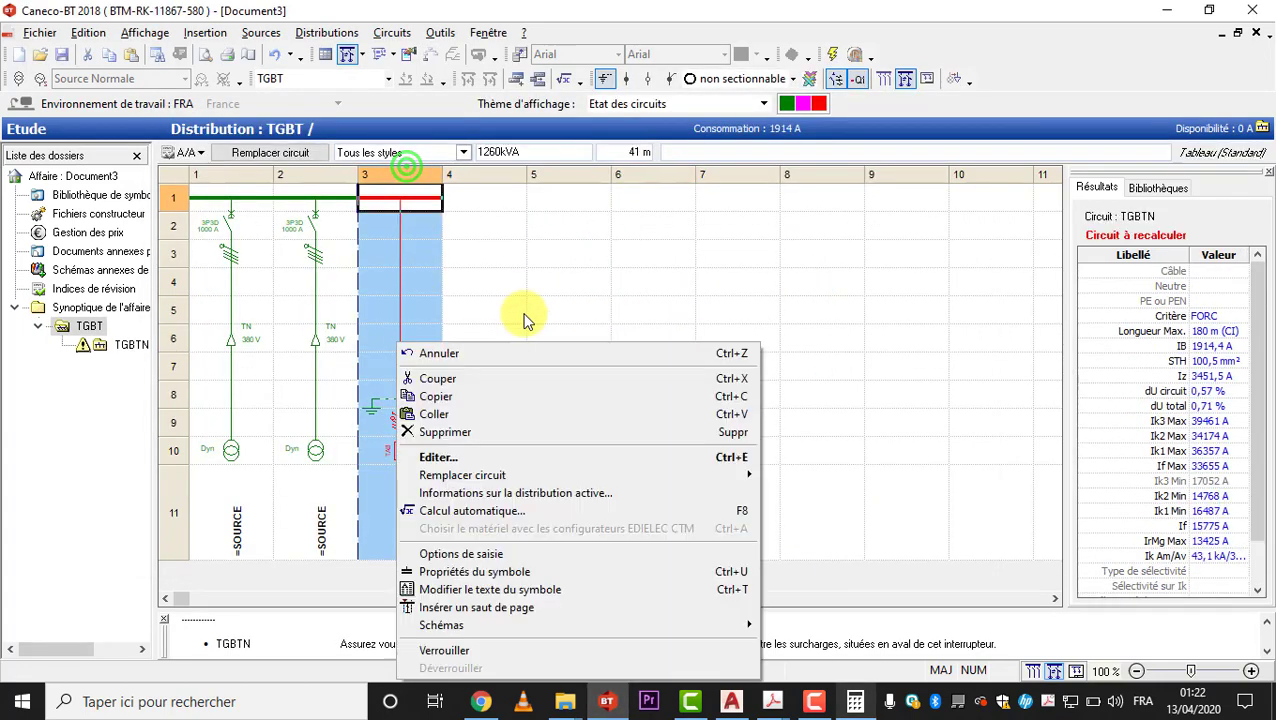
{"action": "left_click", "coordinate": [557, 270]}
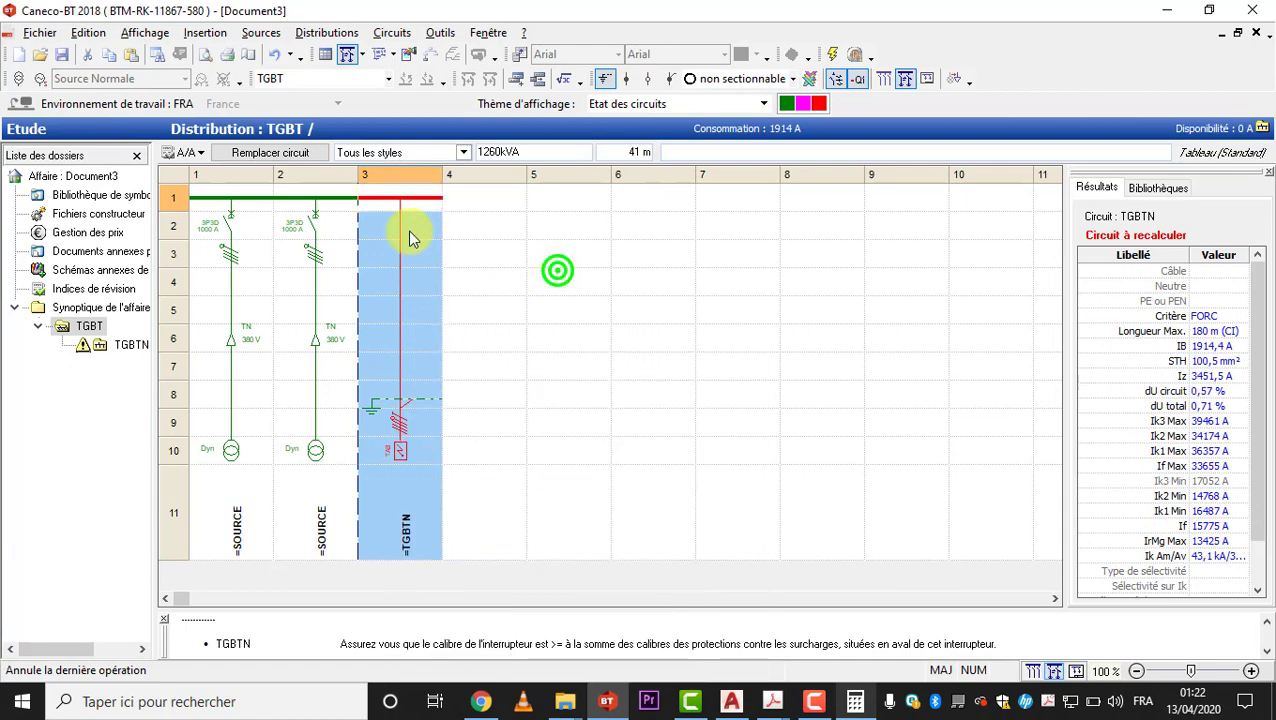
{"action": "left_click", "coordinate": [395, 176]}
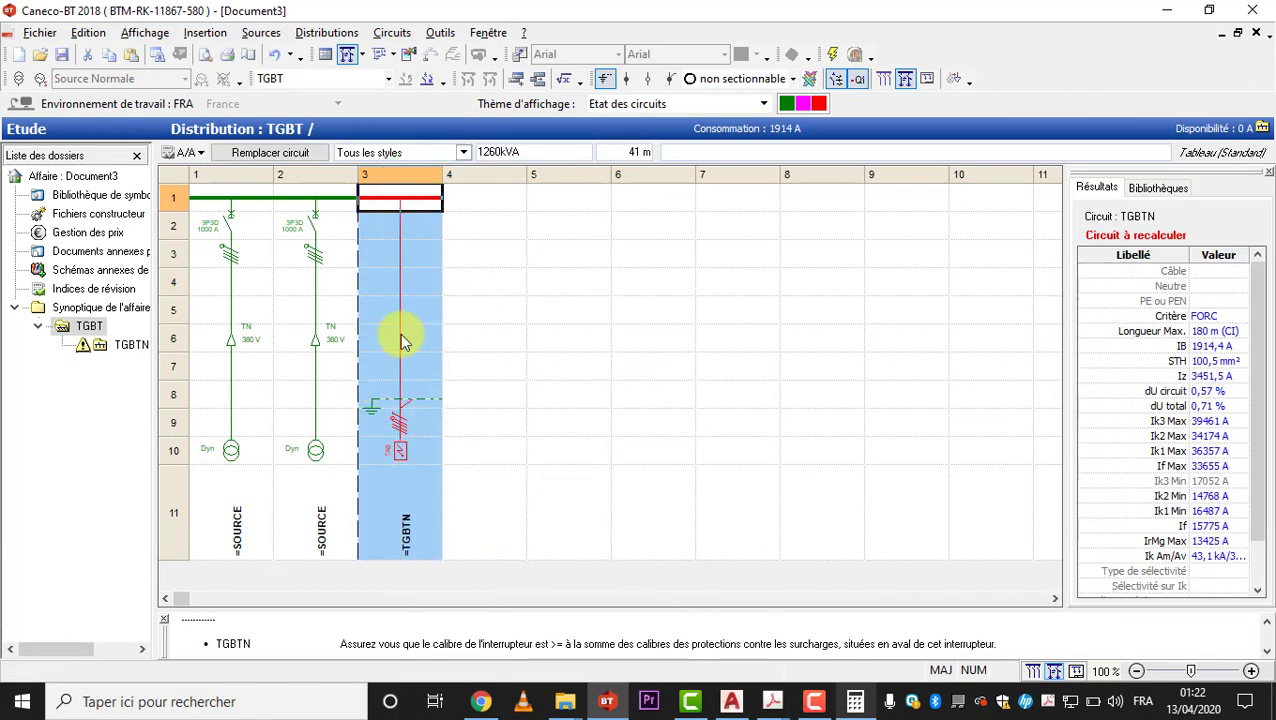
{"action": "key", "text": "F8"}
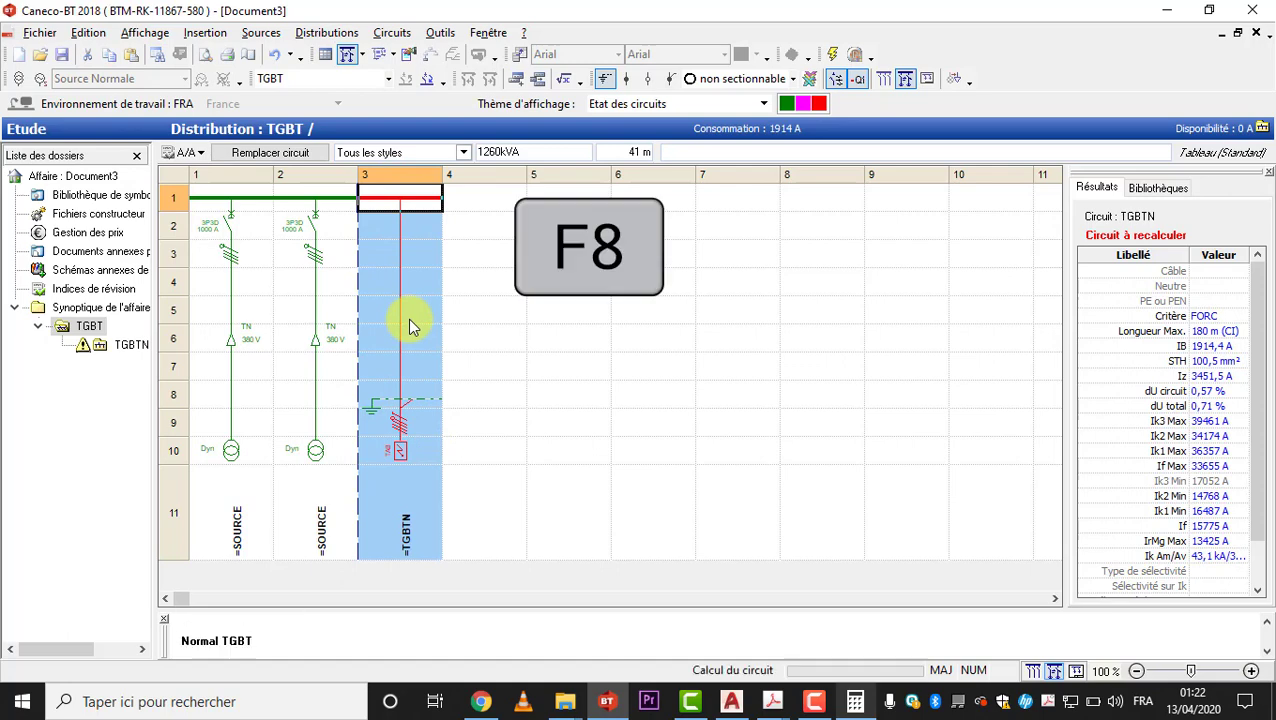
{"action": "left_click", "coordinate": [105, 346]}
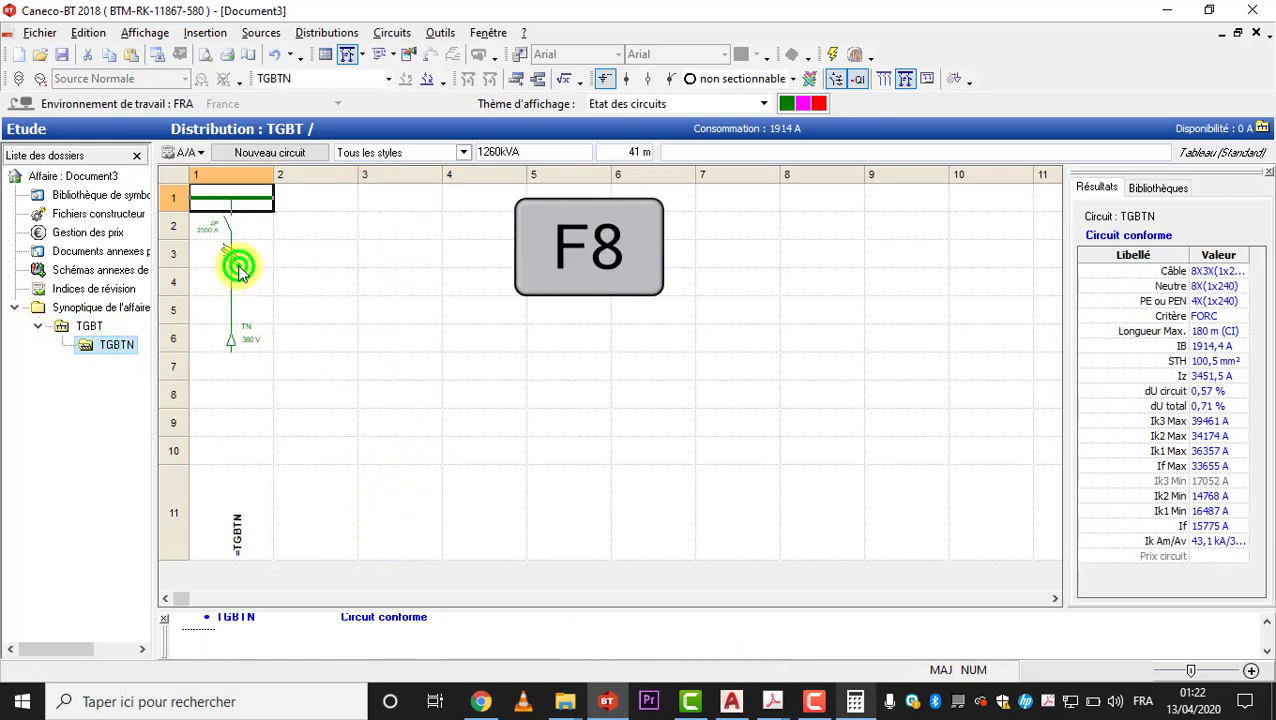
{"action": "left_click", "coordinate": [236, 262]}
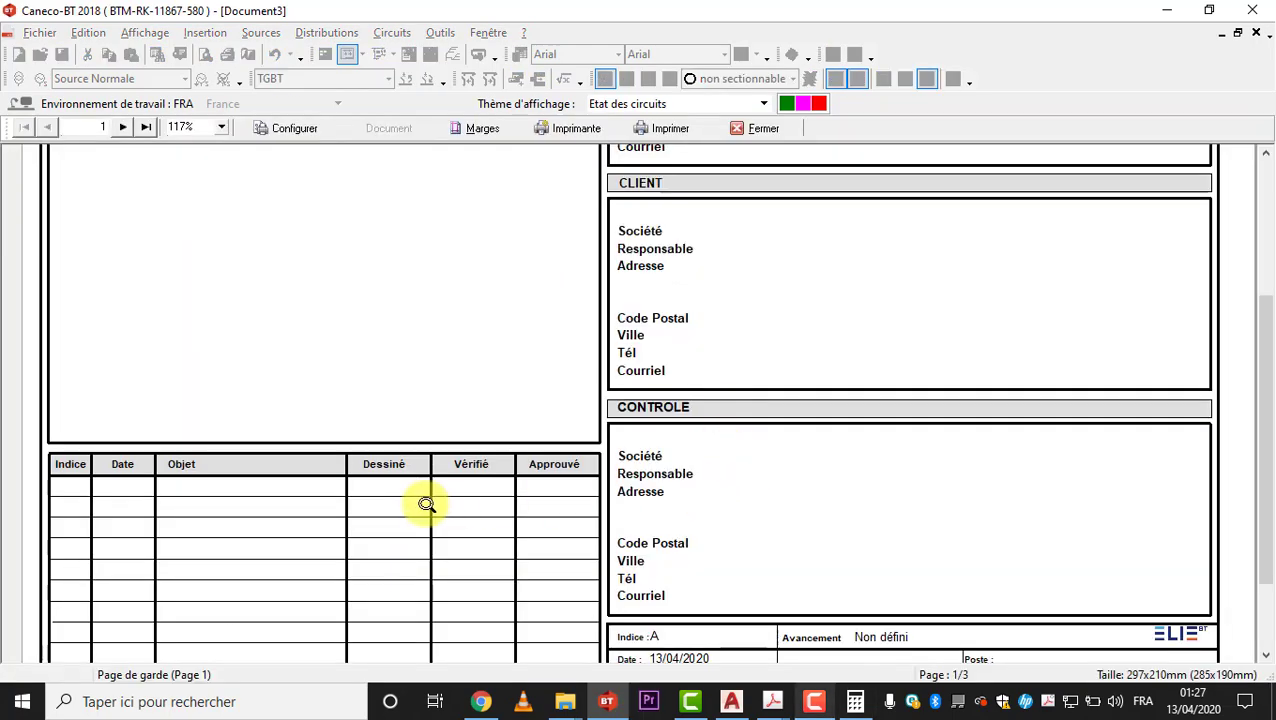